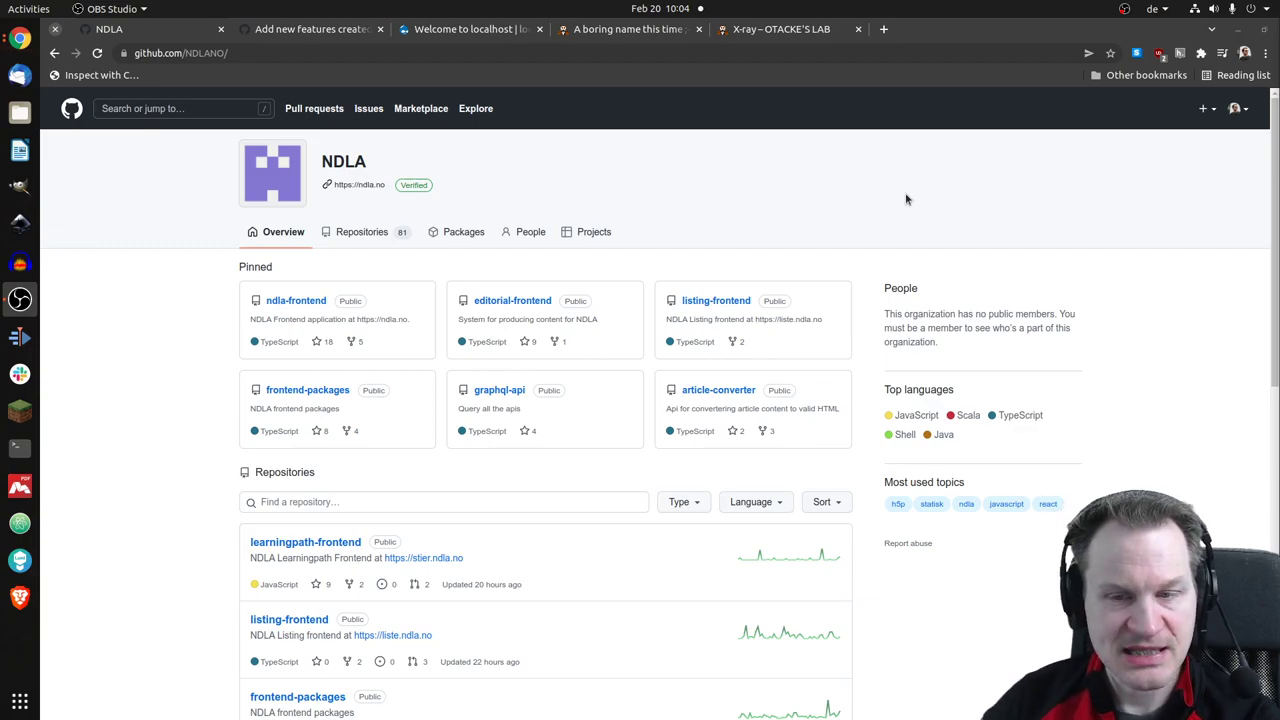
- Show all of the NDLA organisation's repositories and browse the full list, including search-api and proxy
{"action": "scroll", "coordinate": [850, 240], "scroll_direction": "down", "scroll_amount": 5}
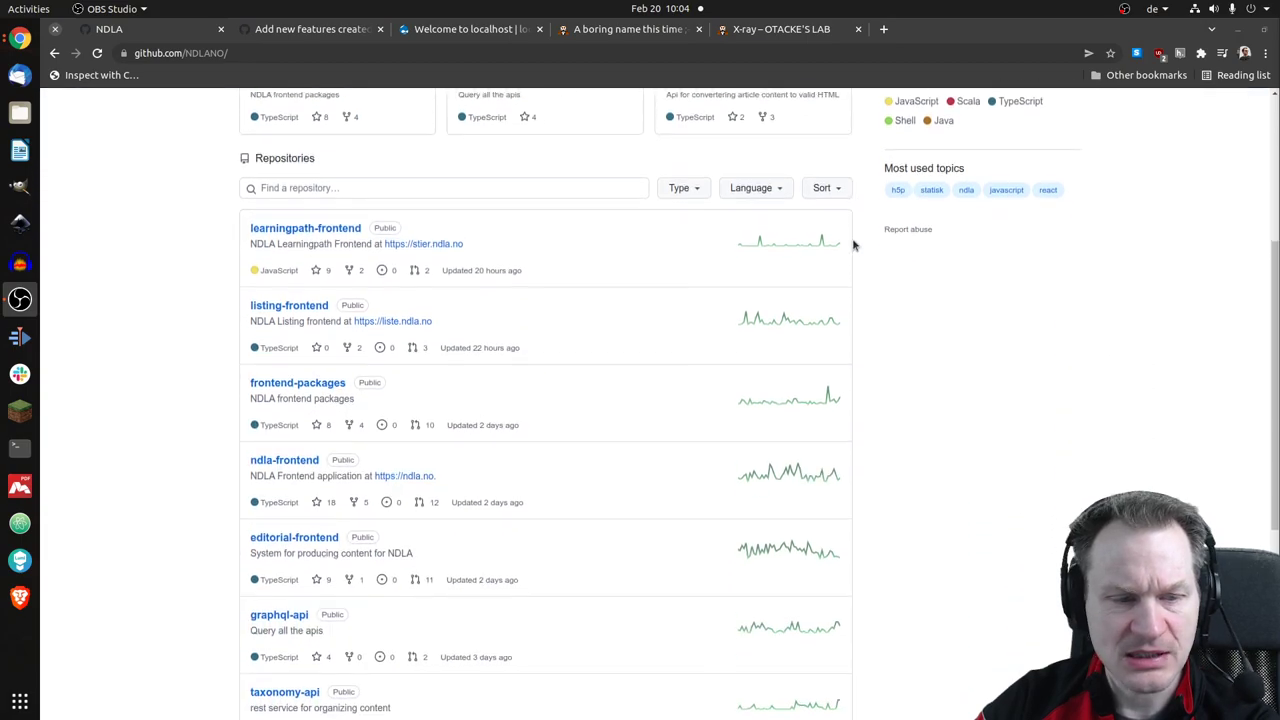
{"action": "scroll", "coordinate": [887, 292], "scroll_direction": "down", "scroll_amount": 2}
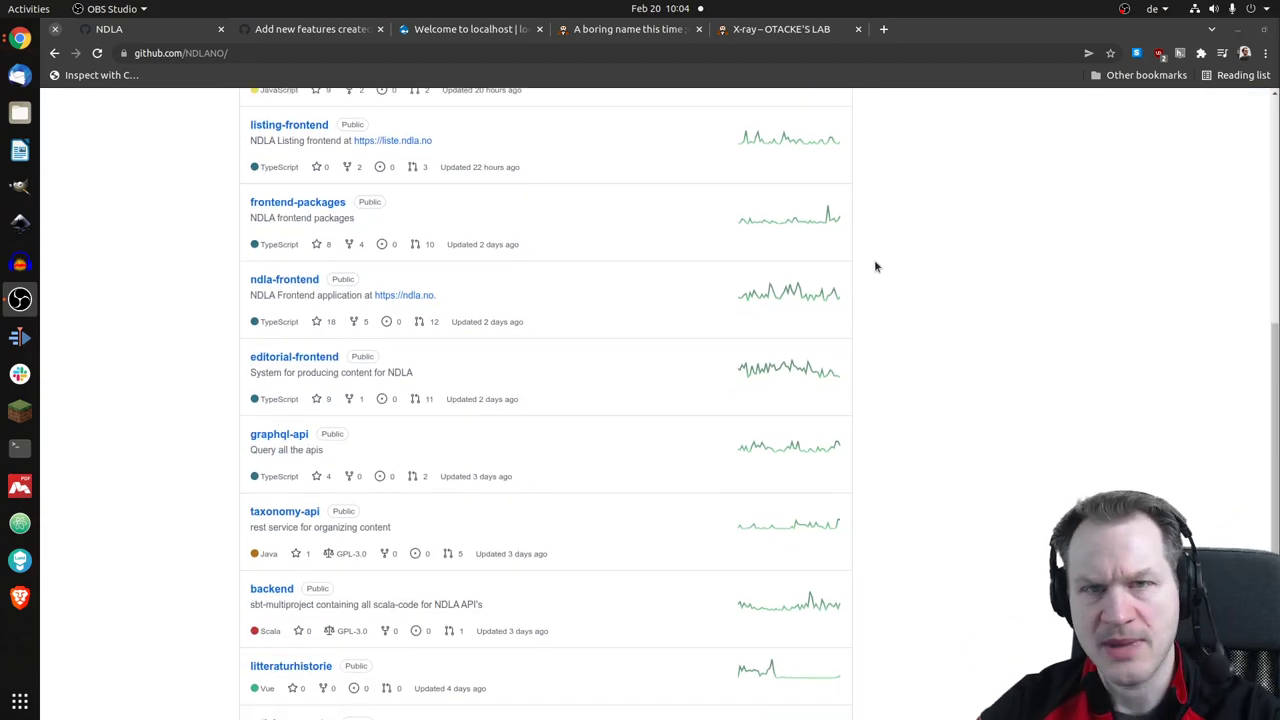
{"action": "scroll", "coordinate": [875, 263], "scroll_direction": "down", "scroll_amount": 2}
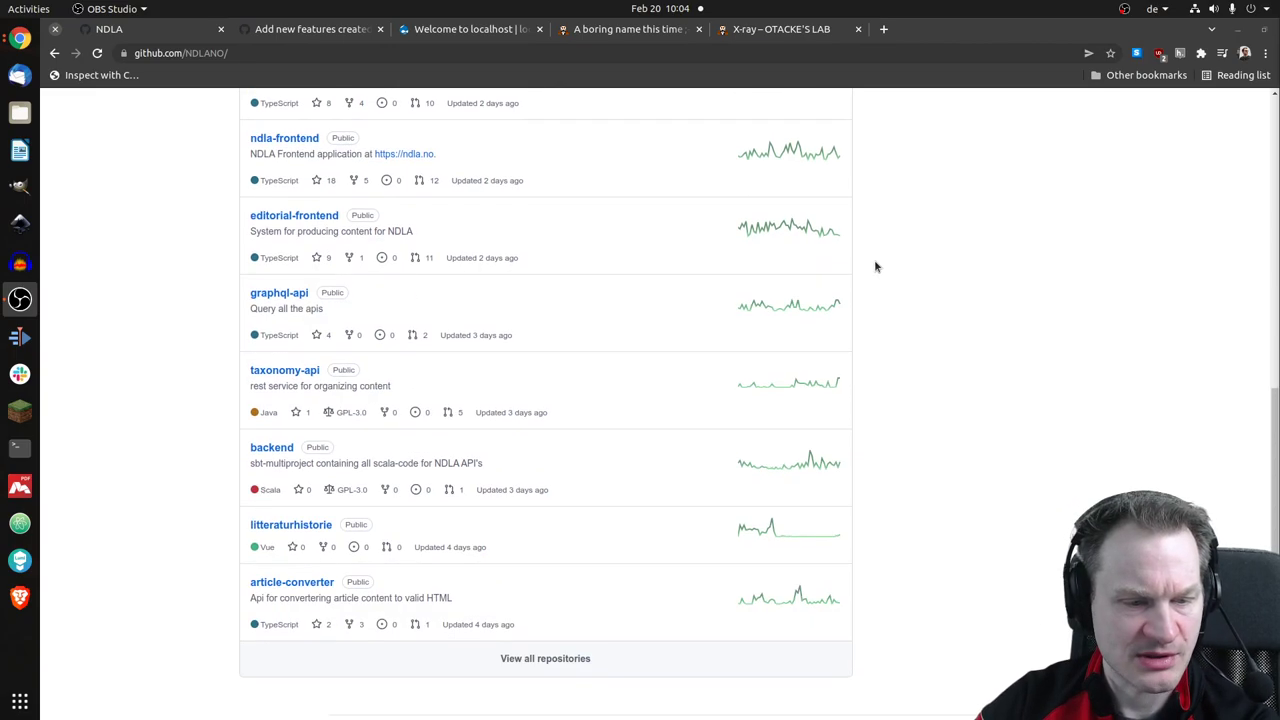
{"action": "scroll", "coordinate": [874, 266], "scroll_direction": "down", "scroll_amount": 1}
{"action": "left_click", "coordinate": [554, 590]}
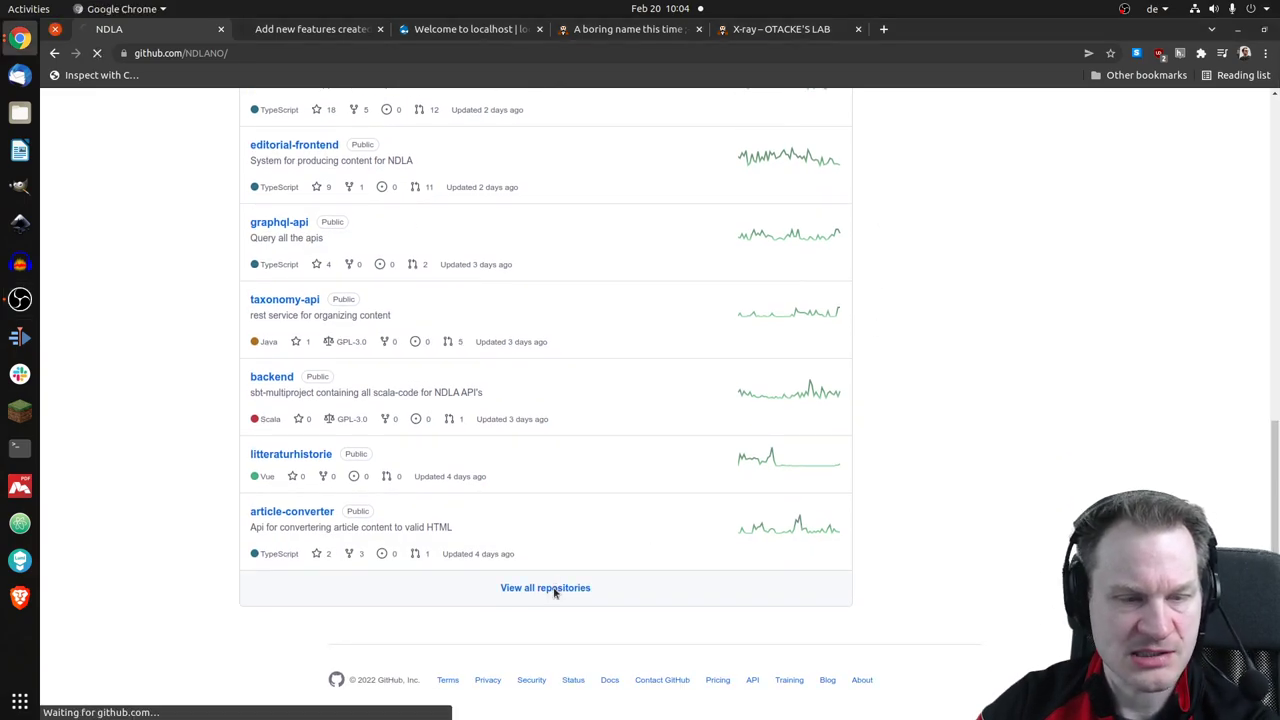
{"action": "scroll", "coordinate": [249, 407], "scroll_direction": "down", "scroll_amount": 3}
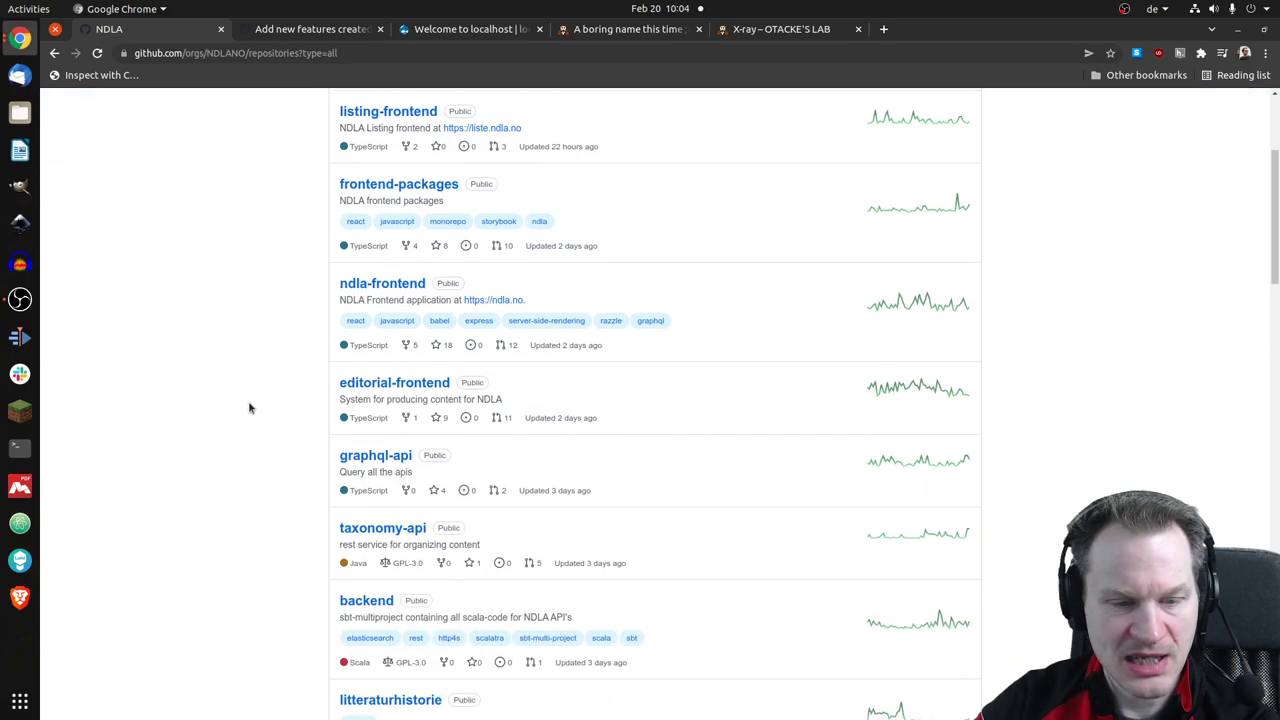
{"action": "scroll", "coordinate": [250, 407], "scroll_direction": "down", "scroll_amount": 3}
{"action": "scroll", "coordinate": [250, 407], "scroll_direction": "down", "scroll_amount": 3}
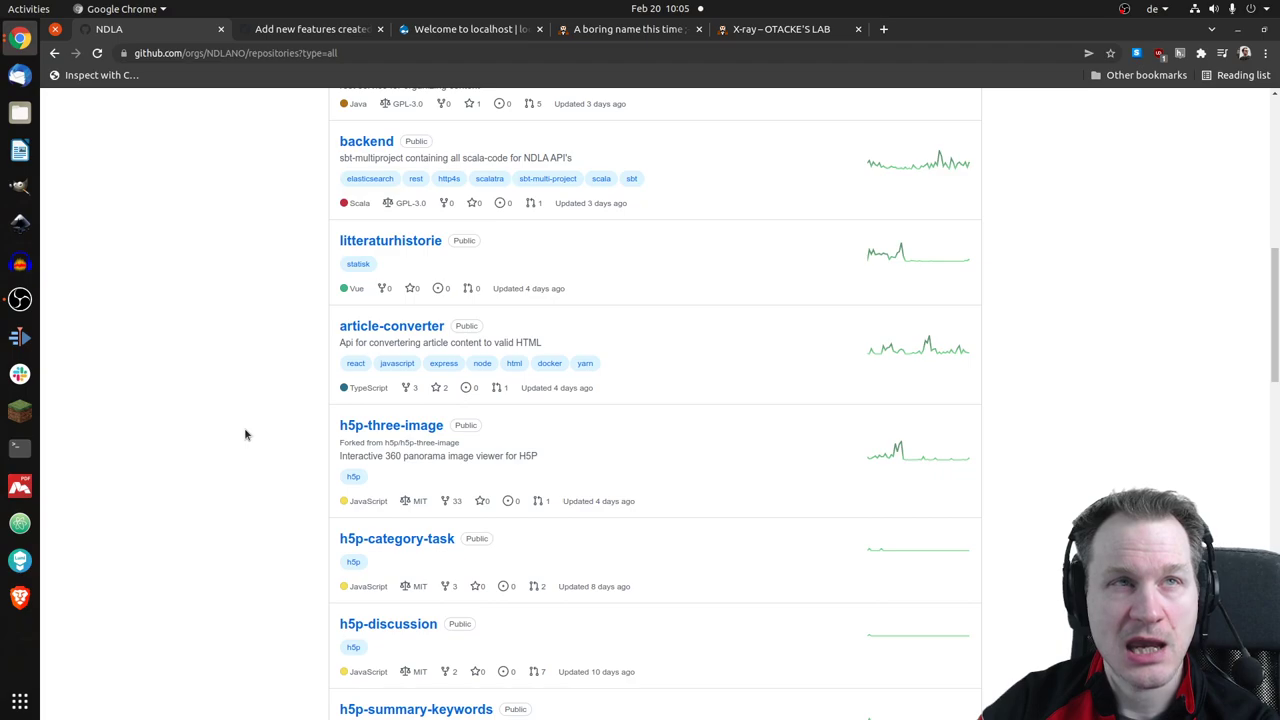
{"action": "scroll", "coordinate": [246, 434], "scroll_direction": "down", "scroll_amount": 1}
{"action": "scroll", "coordinate": [246, 434], "scroll_direction": "down", "scroll_amount": 1}
{"action": "scroll", "coordinate": [246, 434], "scroll_direction": "down", "scroll_amount": 1}
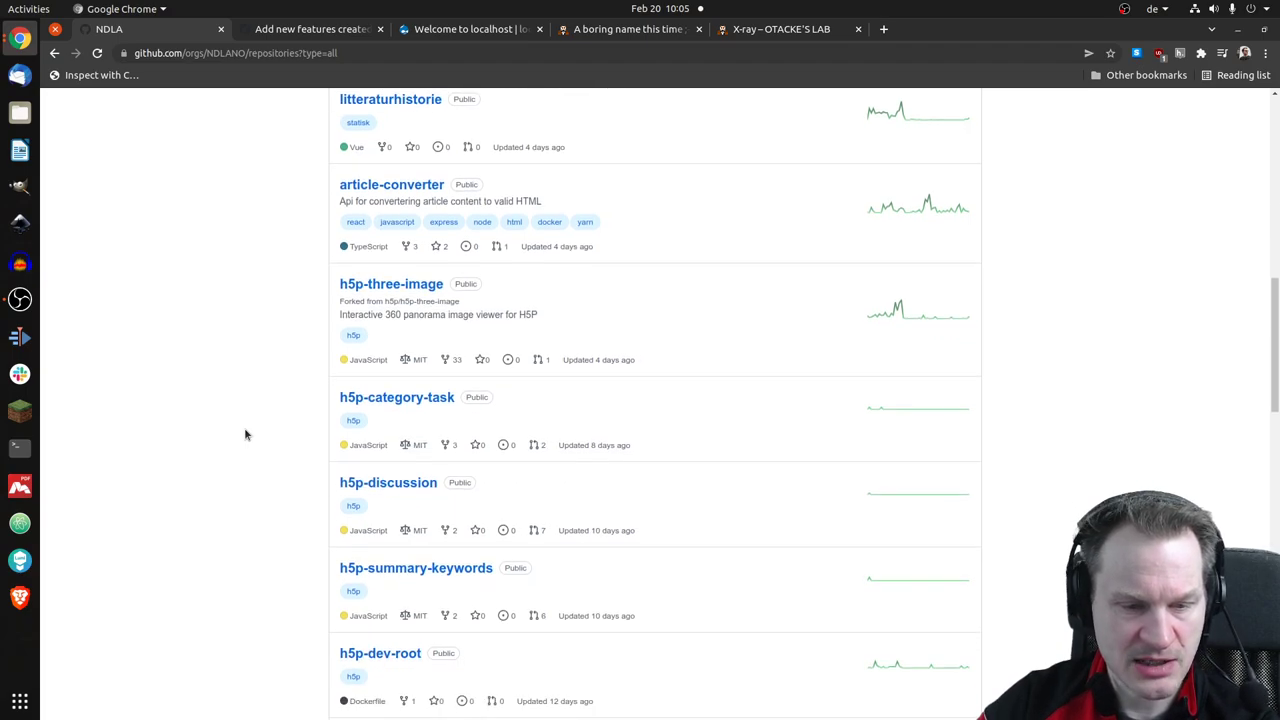
{"action": "scroll", "coordinate": [246, 434], "scroll_direction": "down", "scroll_amount": 1}
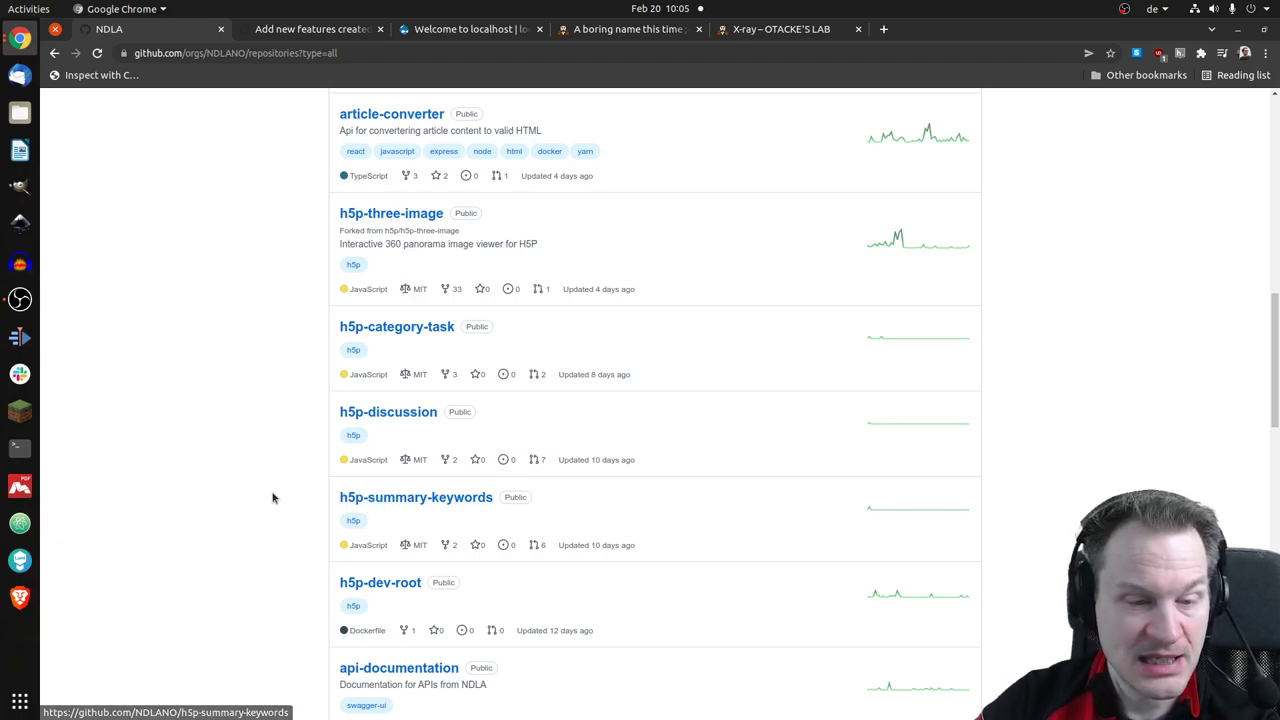
{"action": "scroll", "coordinate": [273, 445], "scroll_direction": "down", "scroll_amount": 3}
{"action": "scroll", "coordinate": [273, 445], "scroll_direction": "down", "scroll_amount": 3}
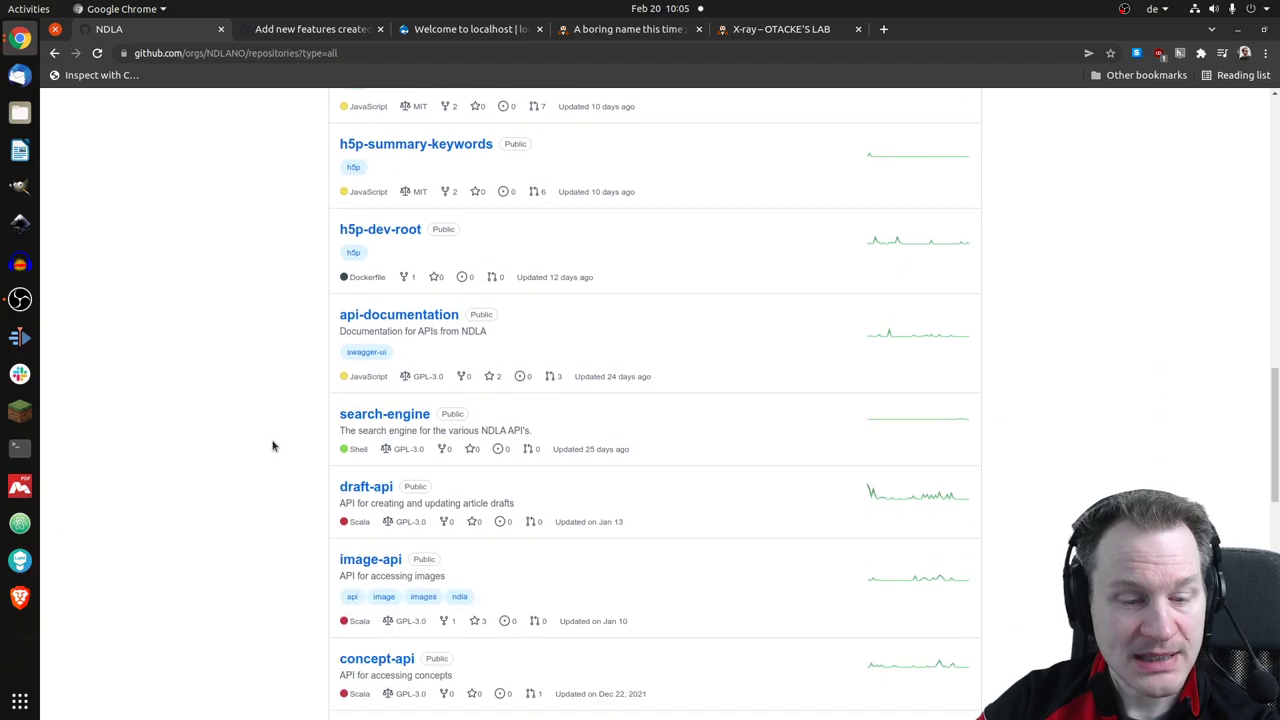
{"action": "scroll", "coordinate": [273, 445], "scroll_direction": "down", "scroll_amount": 3}
{"action": "scroll", "coordinate": [273, 445], "scroll_direction": "down", "scroll_amount": 3}
{"action": "scroll", "coordinate": [273, 445], "scroll_direction": "down", "scroll_amount": 2}
{"action": "scroll", "coordinate": [273, 445], "scroll_direction": "down", "scroll_amount": 2}
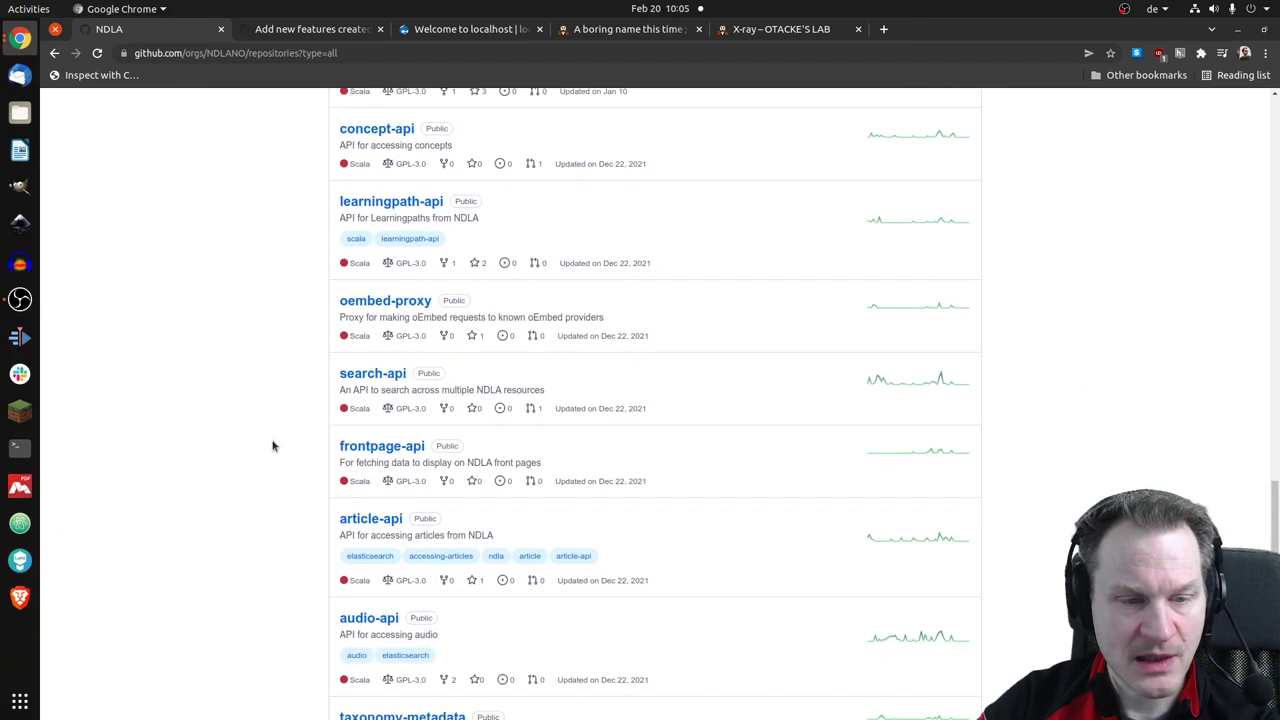
{"action": "scroll", "coordinate": [273, 445], "scroll_direction": "down", "scroll_amount": 2}
{"action": "scroll", "coordinate": [273, 447], "scroll_direction": "down", "scroll_amount": 5}
{"action": "scroll", "coordinate": [273, 447], "scroll_direction": "down", "scroll_amount": 1}
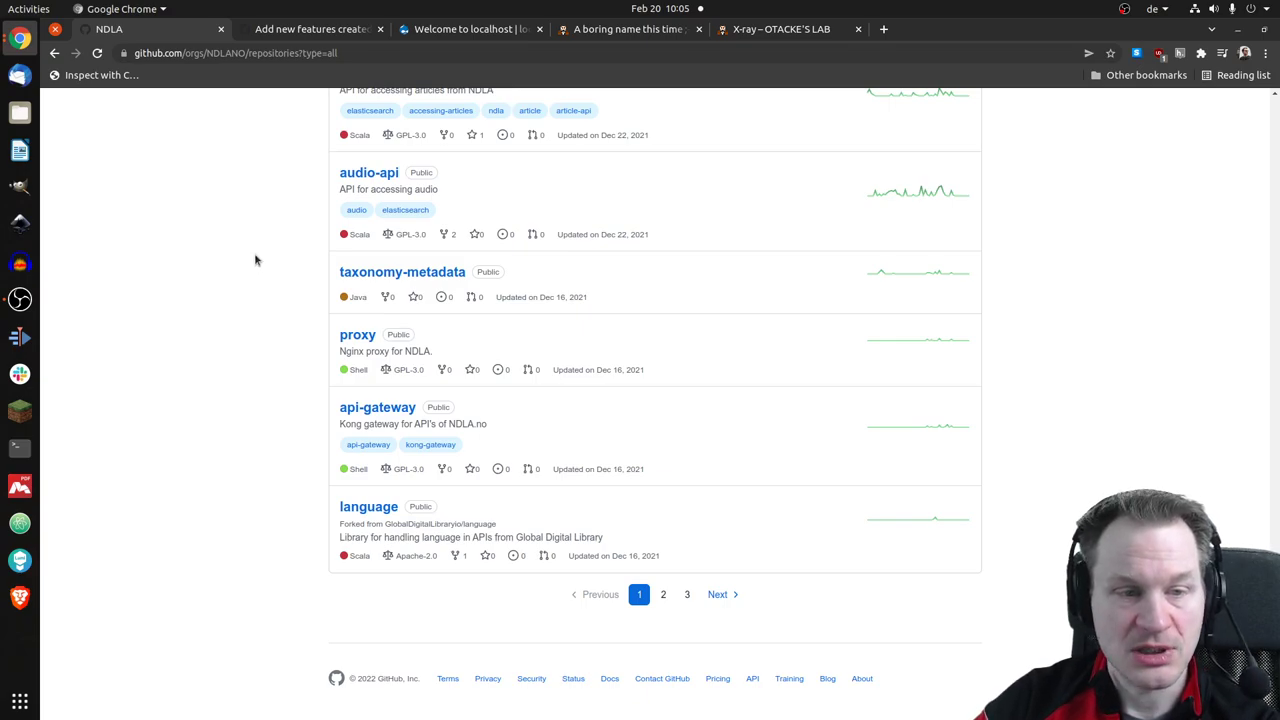
{"action": "scroll", "coordinate": [255, 260], "scroll_direction": "up", "scroll_amount": 1}
{"action": "scroll", "coordinate": [255, 260], "scroll_direction": "up", "scroll_amount": 2}
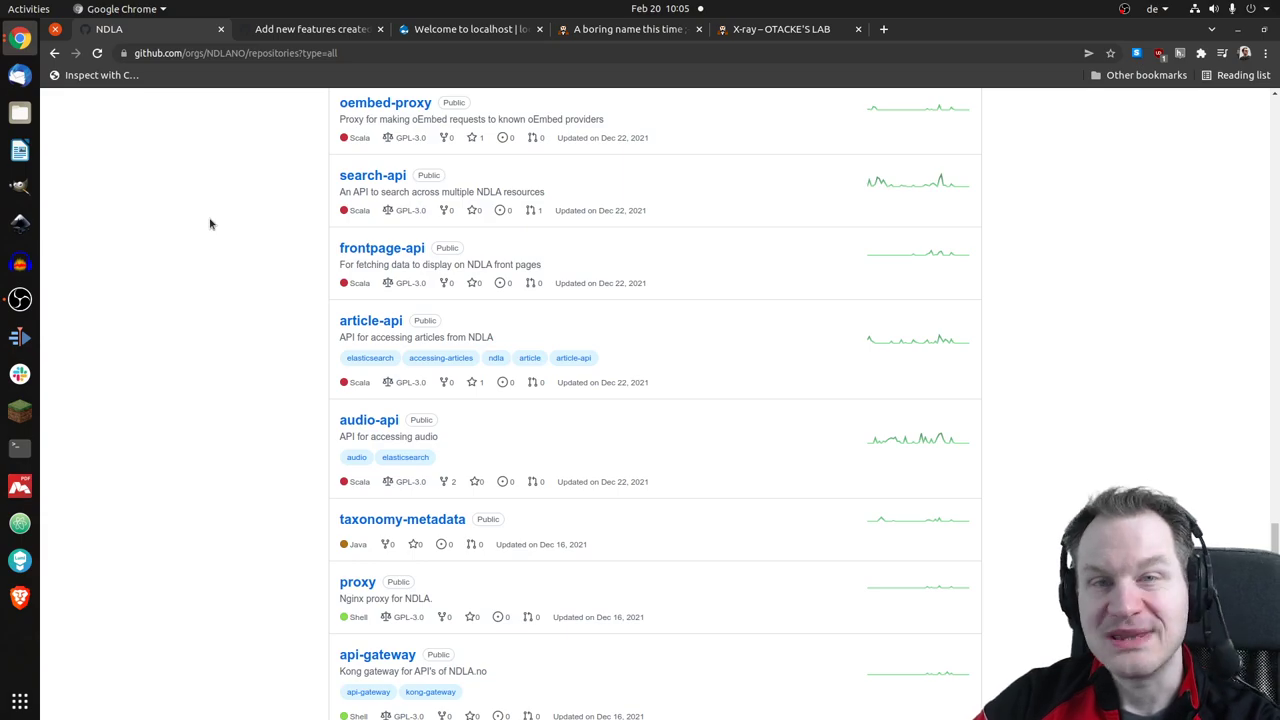
- Switch to pull request #66 and read its description down to the Score hotspots section
{"action": "left_click", "coordinate": [320, 34]}
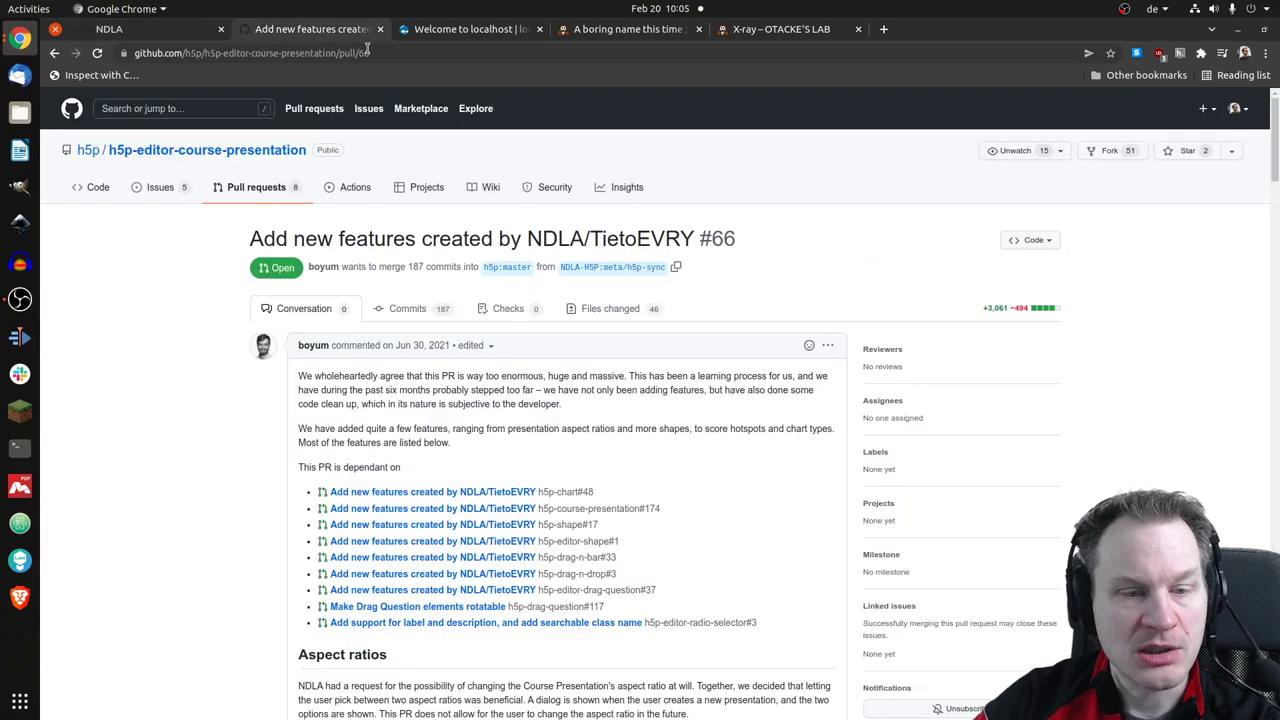
{"action": "left_click", "coordinate": [436, 52]}
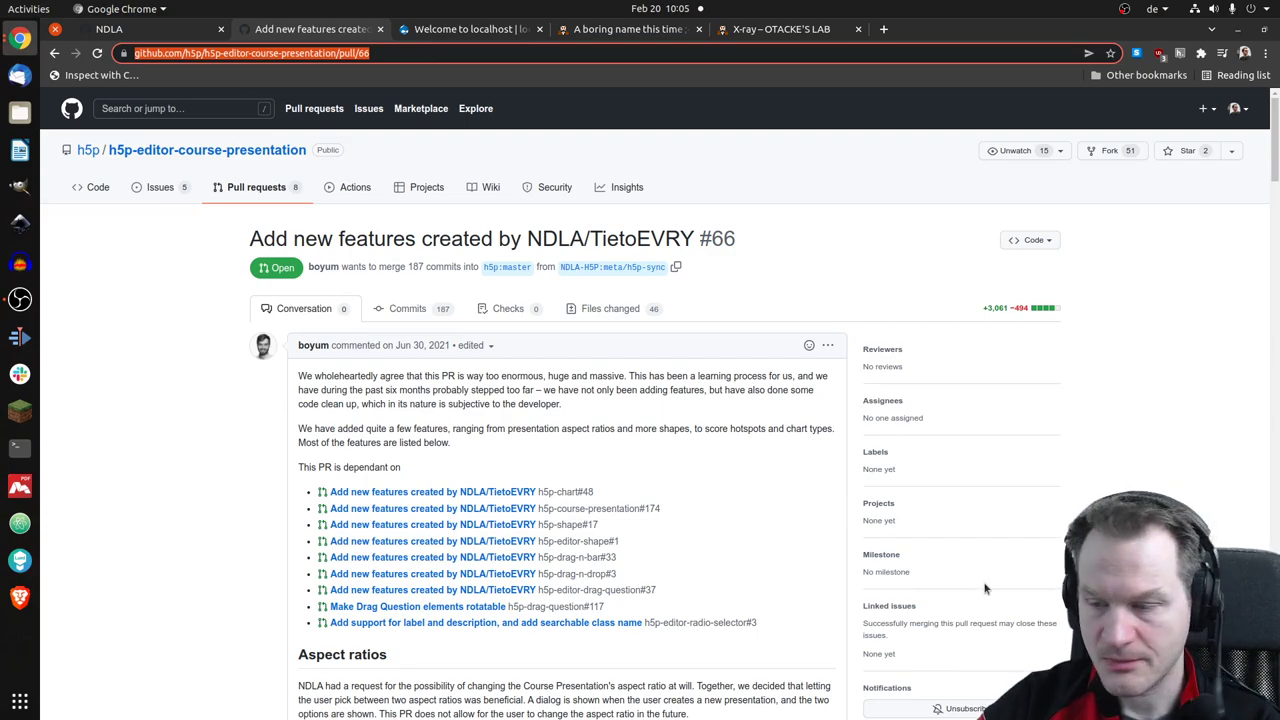
{"action": "left_click", "coordinate": [1192, 541]}
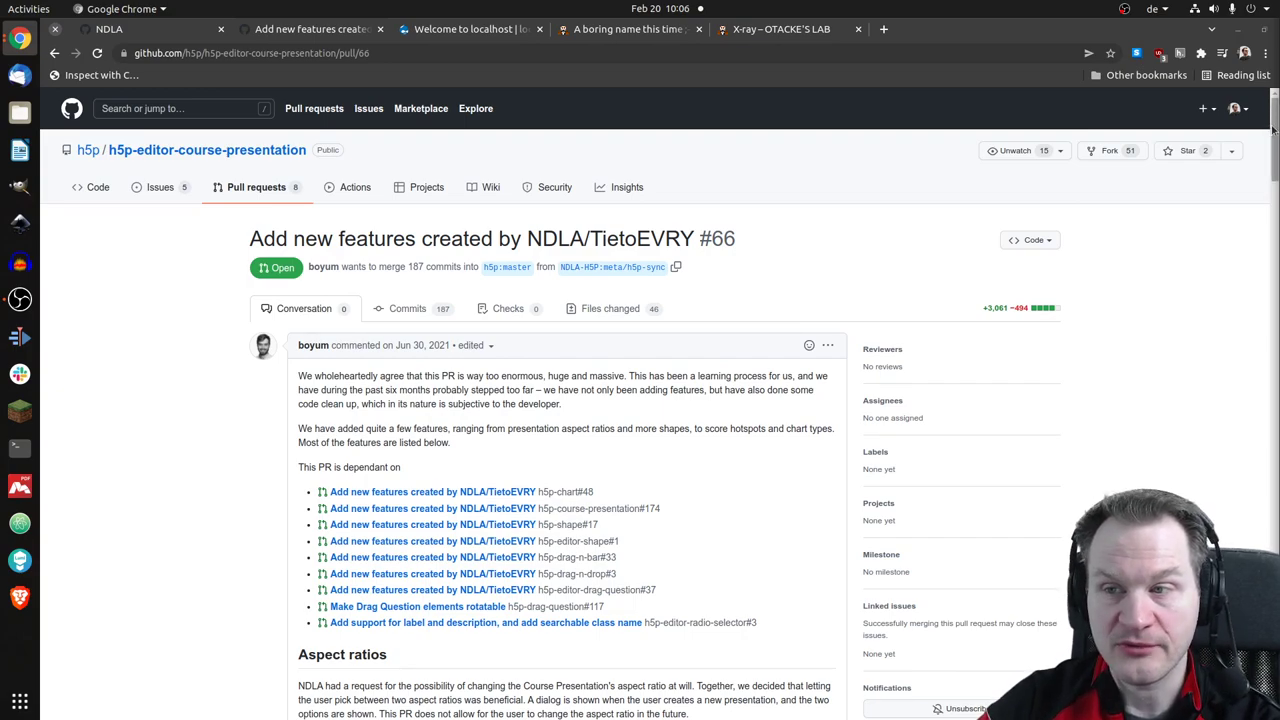
{"action": "left_click_drag", "start_coordinate": [1273, 128], "coordinate": [1274, 206]}
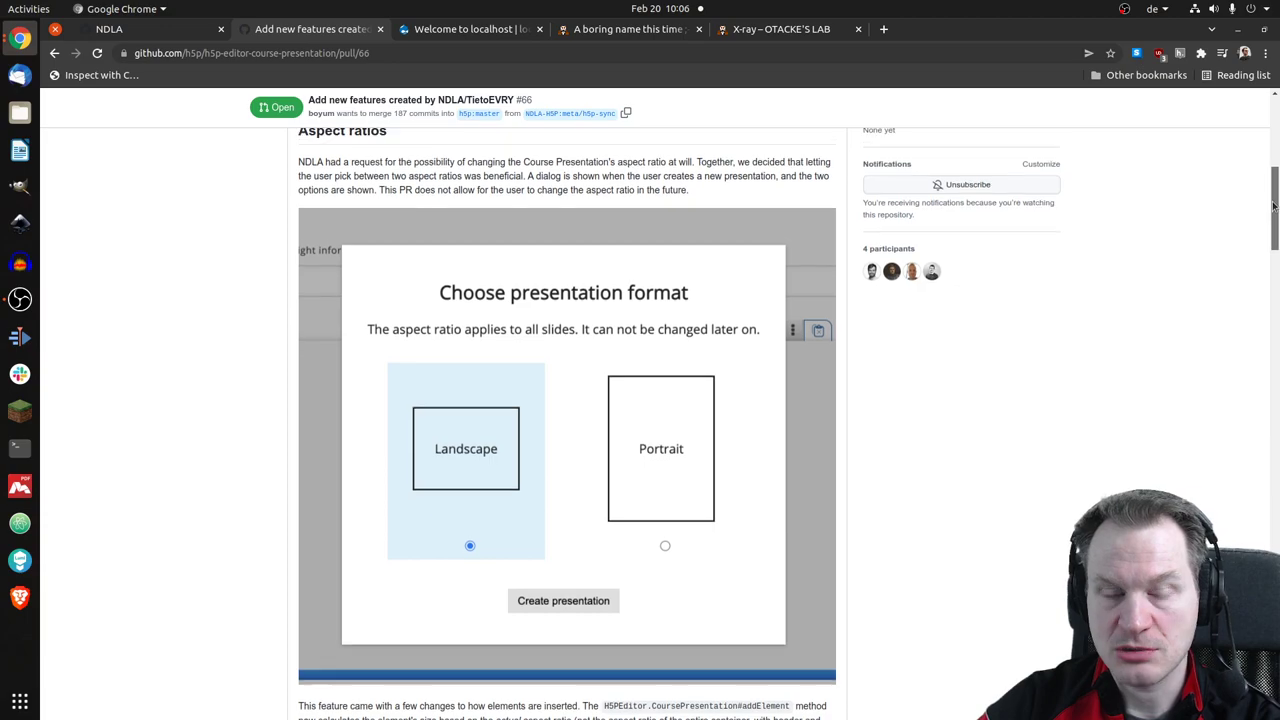
{"action": "left_click_drag", "start_coordinate": [1273, 206], "coordinate": [1240, 330]}
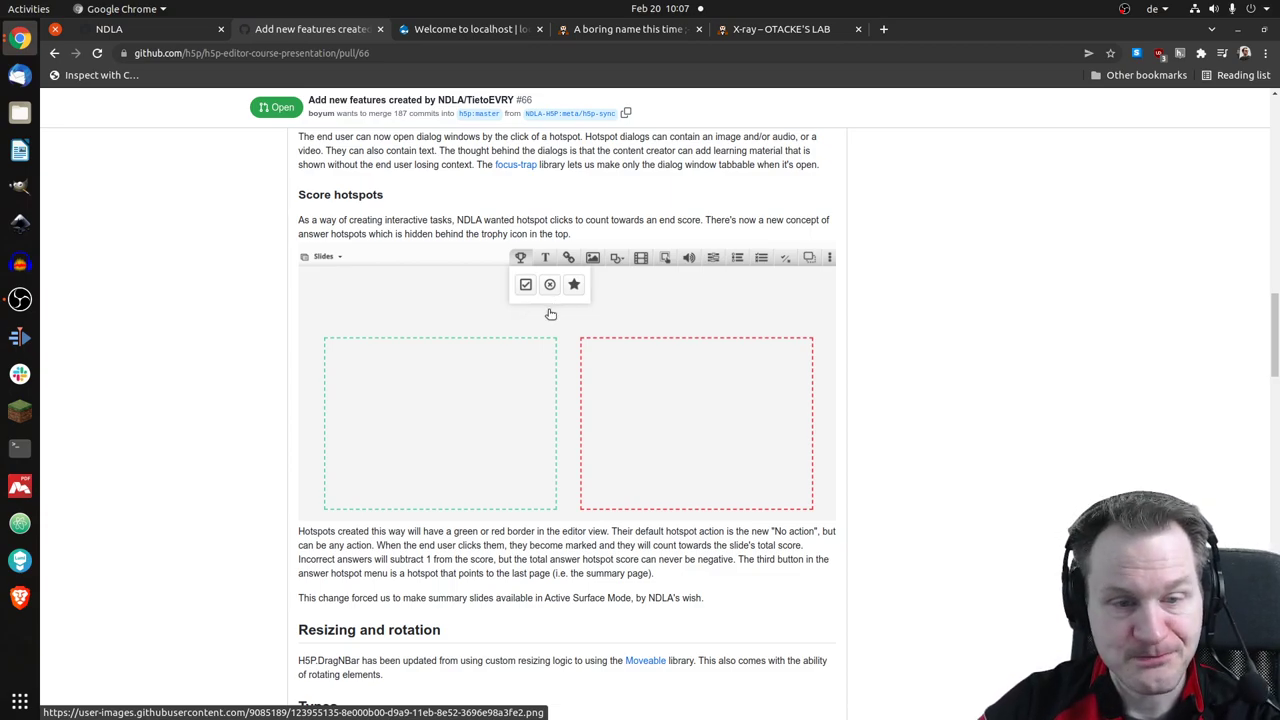
{"action": "scroll", "coordinate": [946, 312], "scroll_direction": "down", "scroll_amount": 2}
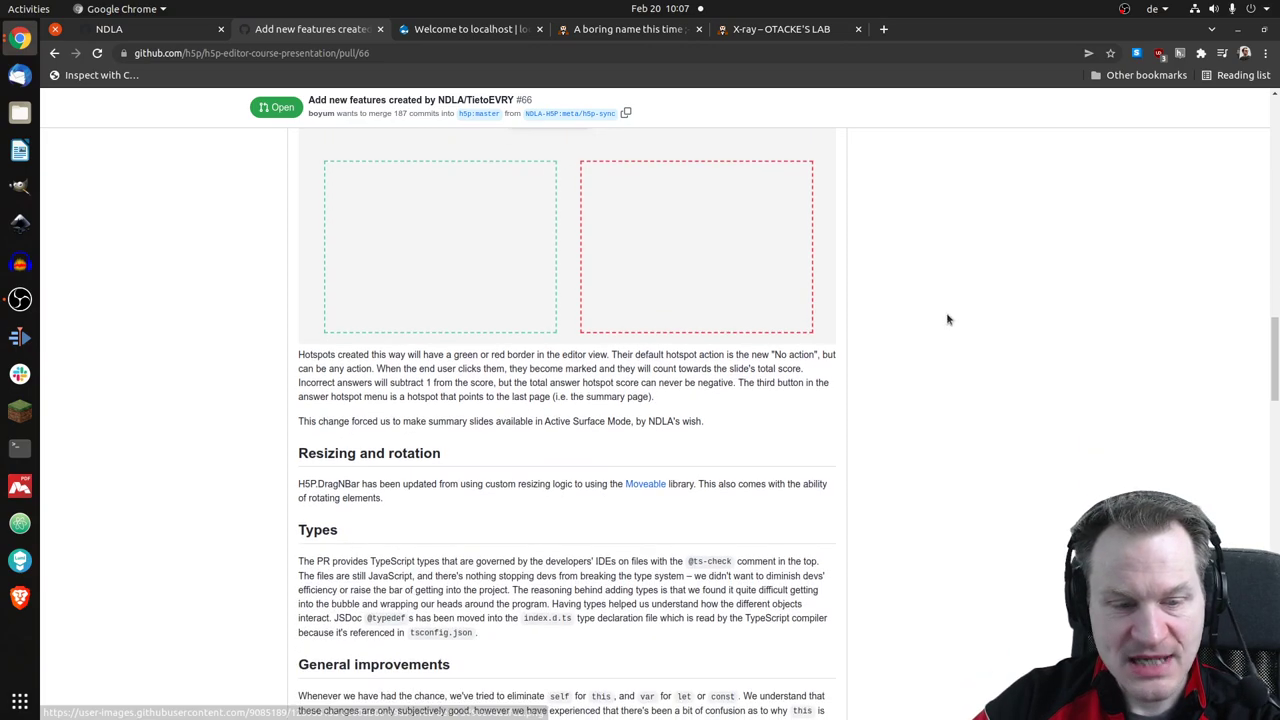
{"action": "scroll", "coordinate": [946, 312], "scroll_direction": "down", "scroll_amount": 1}
{"action": "scroll", "coordinate": [946, 312], "scroll_direction": "down", "scroll_amount": 1}
{"action": "scroll", "coordinate": [946, 312], "scroll_direction": "down", "scroll_amount": 2}
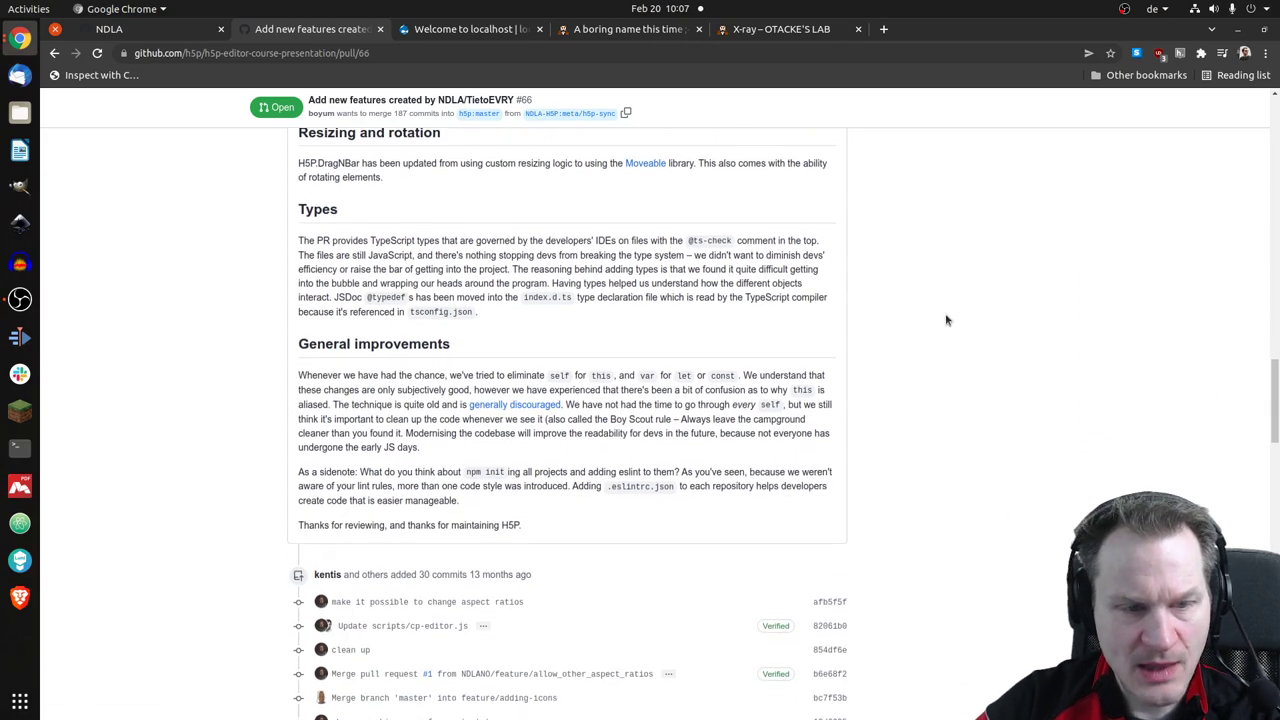
{"action": "scroll", "coordinate": [948, 320], "scroll_direction": "down", "scroll_amount": 1}
{"action": "scroll", "coordinate": [948, 320], "scroll_direction": "down", "scroll_amount": 2}
{"action": "scroll", "coordinate": [946, 320], "scroll_direction": "down", "scroll_amount": 1}
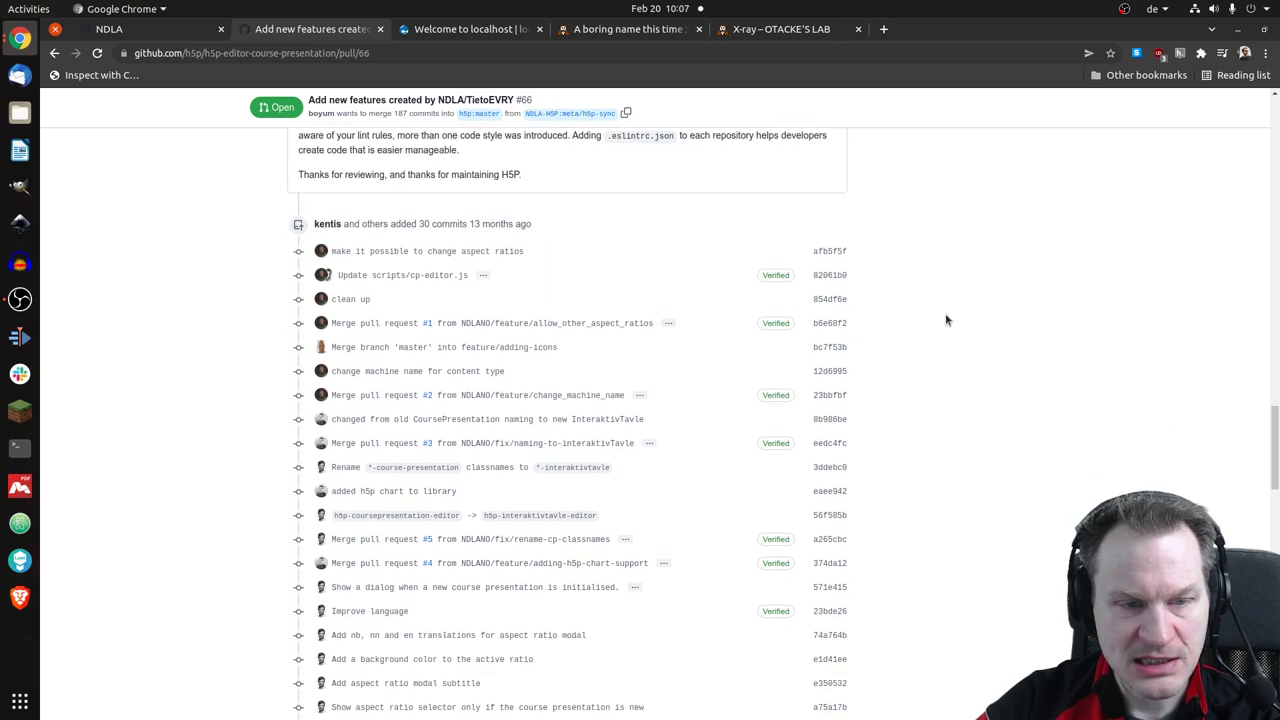
{"action": "scroll", "coordinate": [946, 320], "scroll_direction": "down", "scroll_amount": 1}
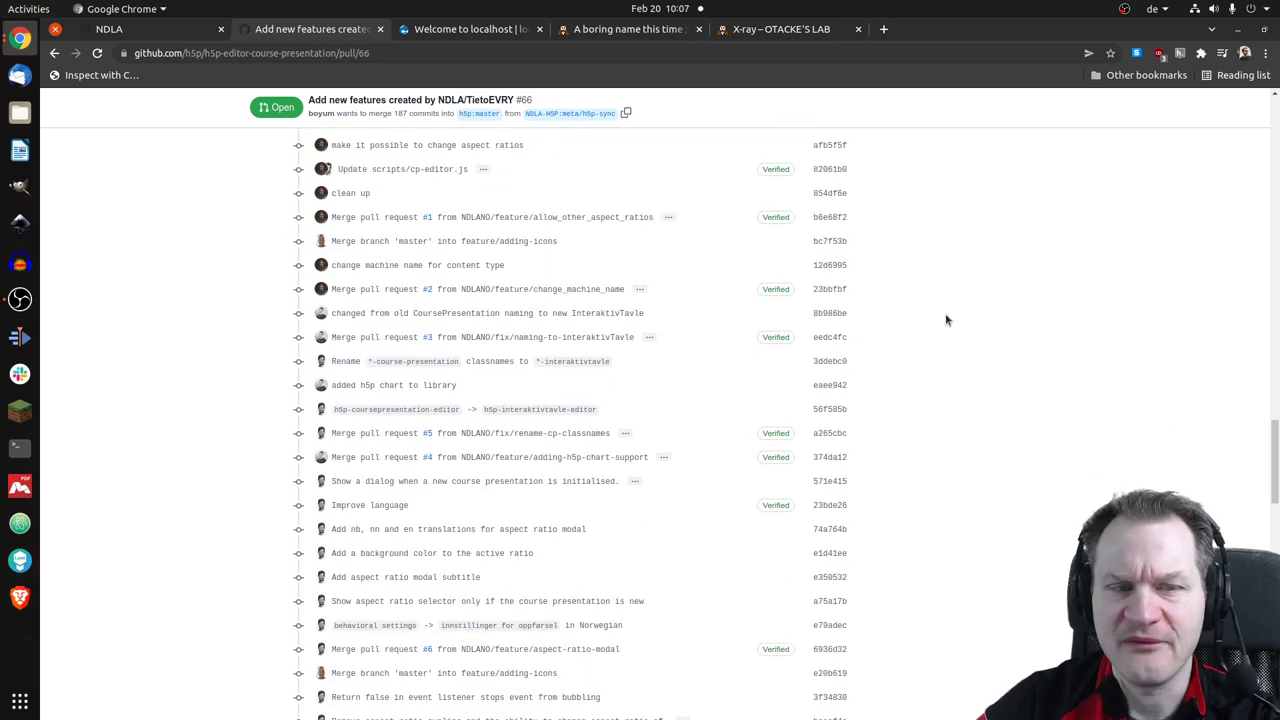
{"action": "scroll", "coordinate": [946, 320], "scroll_direction": "down", "scroll_amount": 1}
{"action": "scroll", "coordinate": [940, 314], "scroll_direction": "down", "scroll_amount": 2}
{"action": "scroll", "coordinate": [936, 310], "scroll_direction": "down", "scroll_amount": 1}
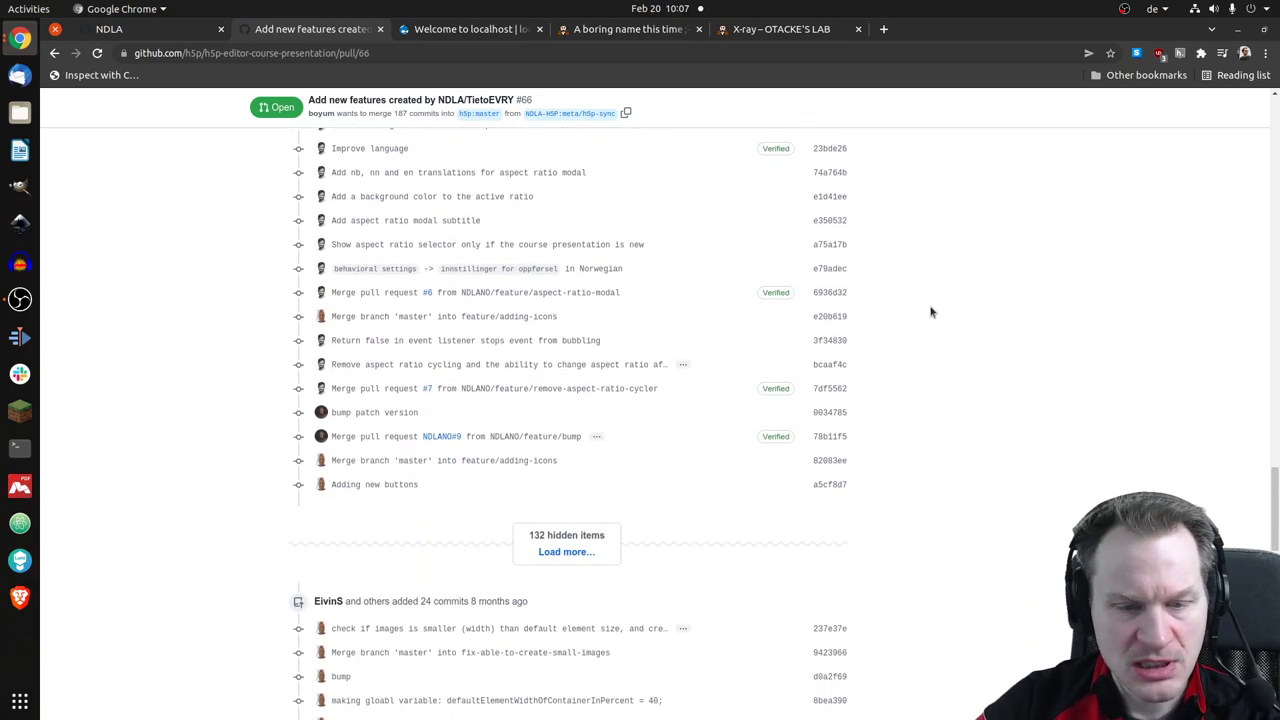
{"action": "mouse_move", "coordinate": [1273, 496]}
{"action": "left_mouse_down"}
{"action": "mouse_move", "coordinate": [1273, 550]}
{"action": "mouse_move", "coordinate": [1236, 321]}
{"action": "left_mouse_up"}
{"action": "scroll", "coordinate": [1236, 321], "scroll_direction": "down", "scroll_amount": 2}
{"action": "scroll", "coordinate": [1231, 360], "scroll_direction": "down", "scroll_amount": 1}
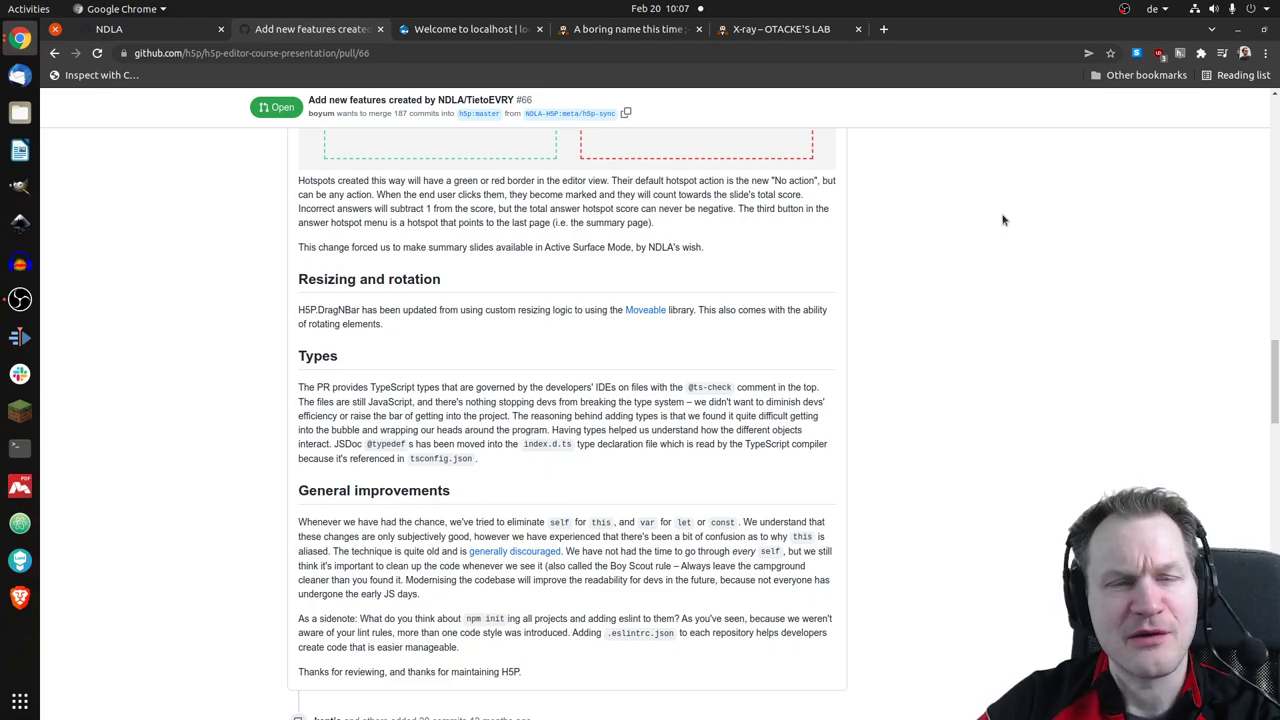
- On the localhost Drupal site, show the Add content page listing Article, Basic page and Interactive content
{"action": "left_click", "coordinate": [464, 32]}
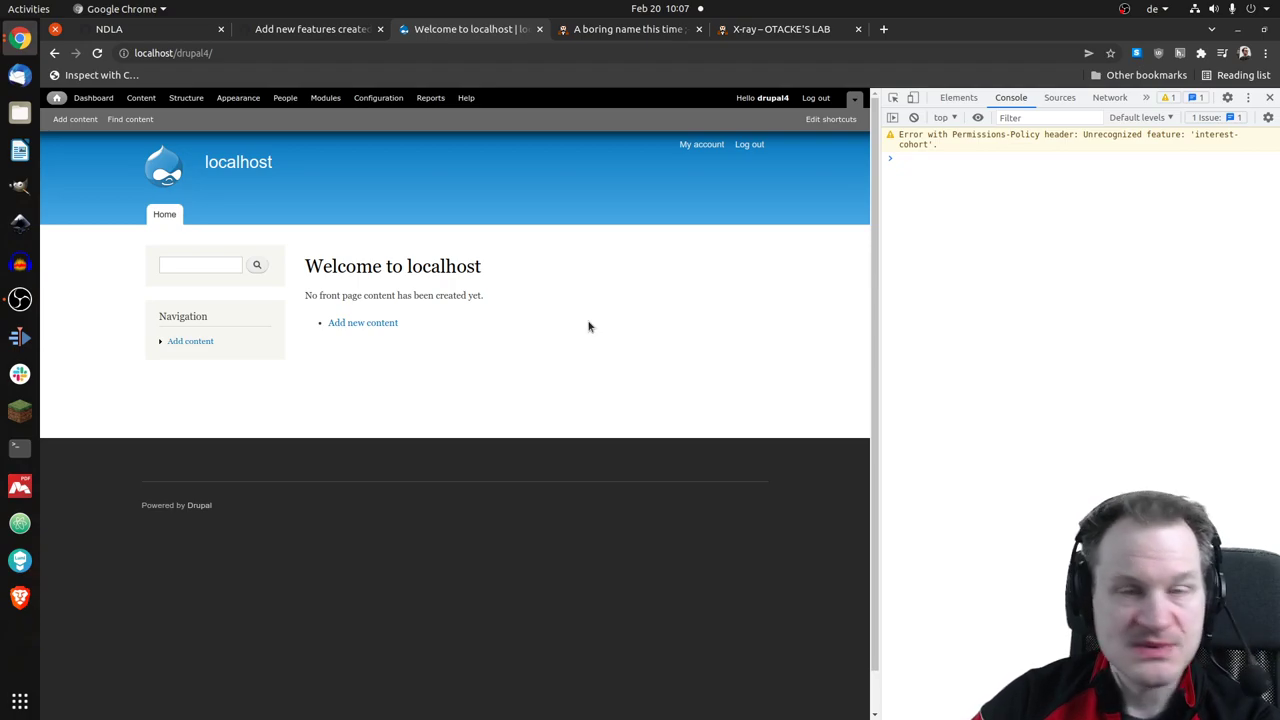
{"action": "left_click", "coordinate": [365, 323]}
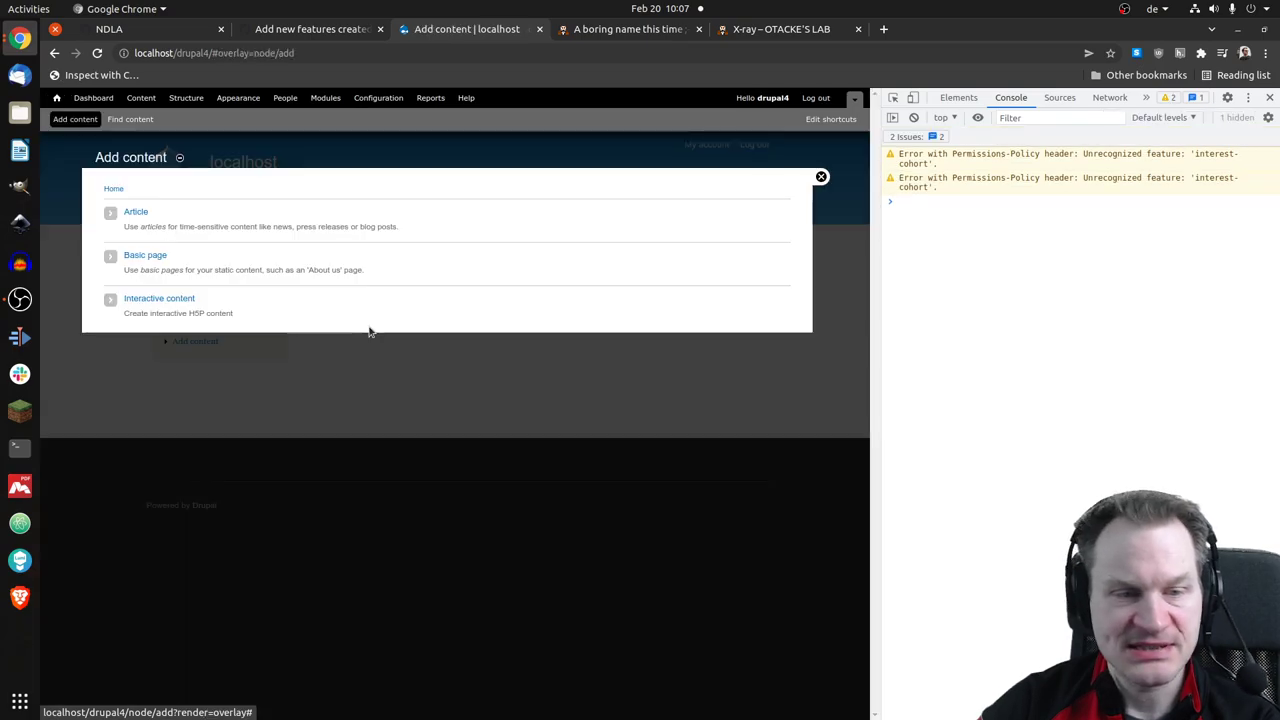
- Start a new Interactive content item, removing the line 18 breakpoint and resuming the paused debugger
{"action": "left_click", "coordinate": [165, 300]}
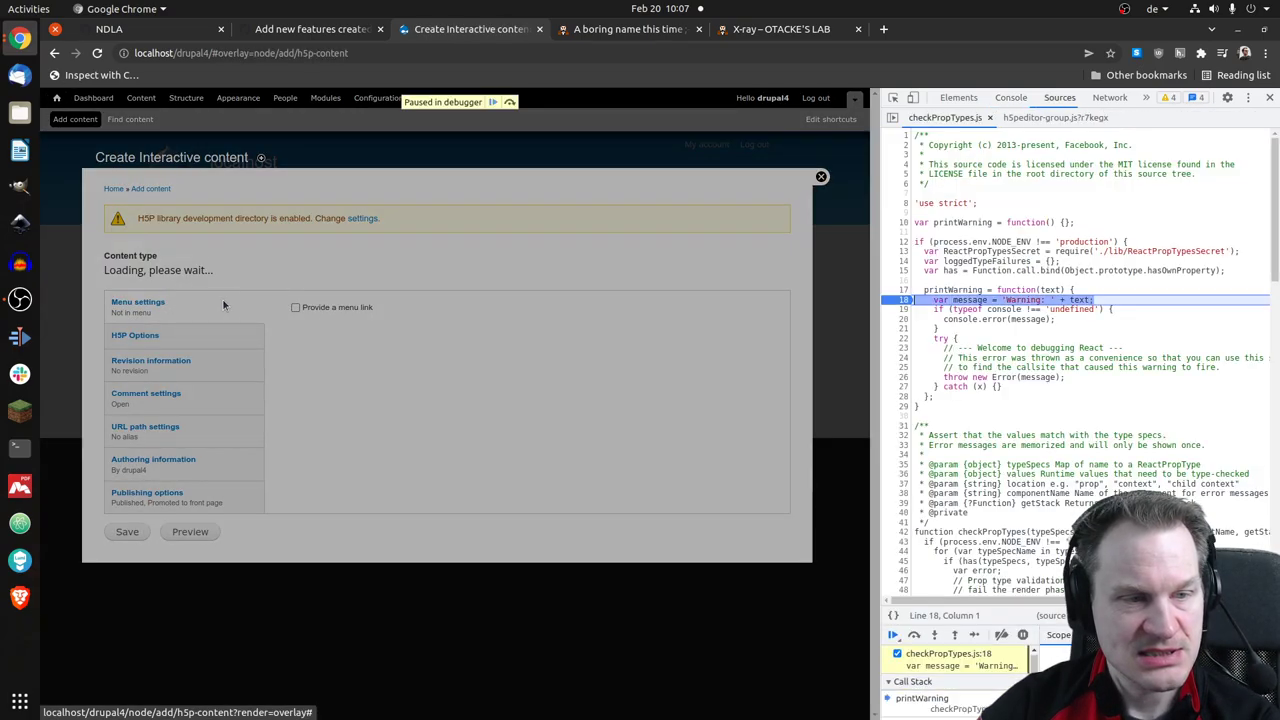
{"action": "left_click", "coordinate": [897, 300]}
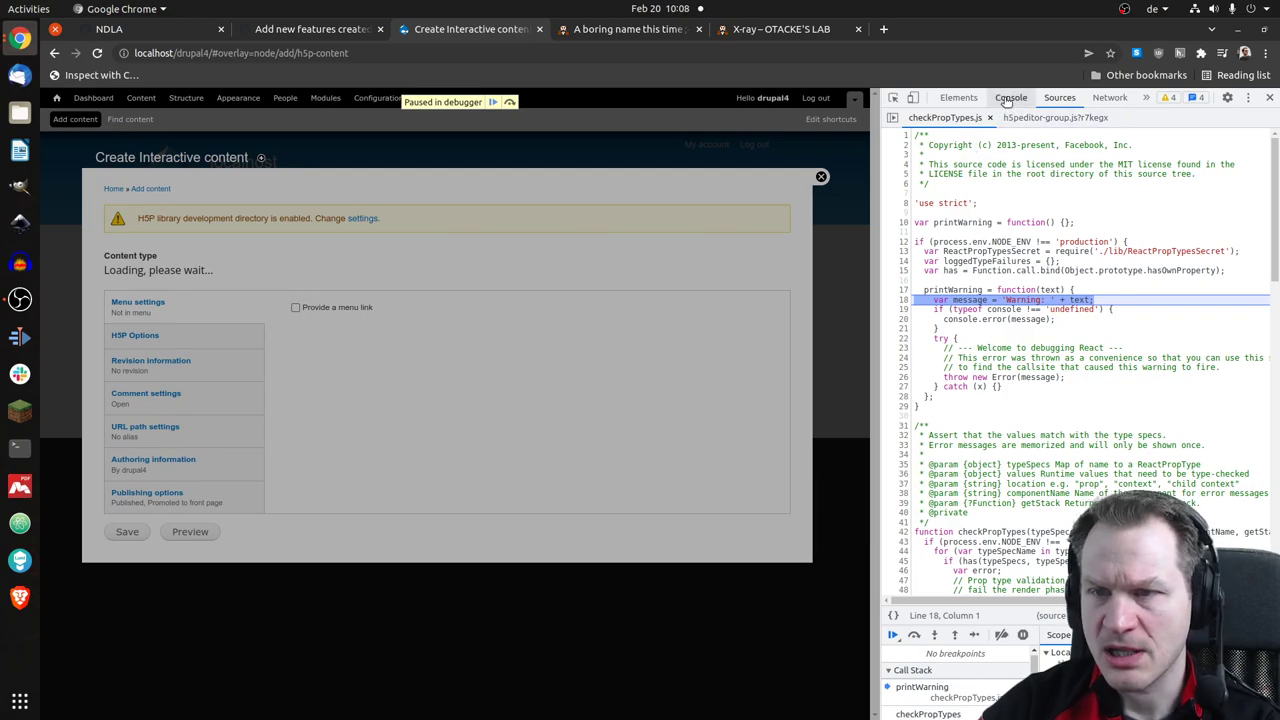
{"action": "left_click", "coordinate": [1010, 98]}
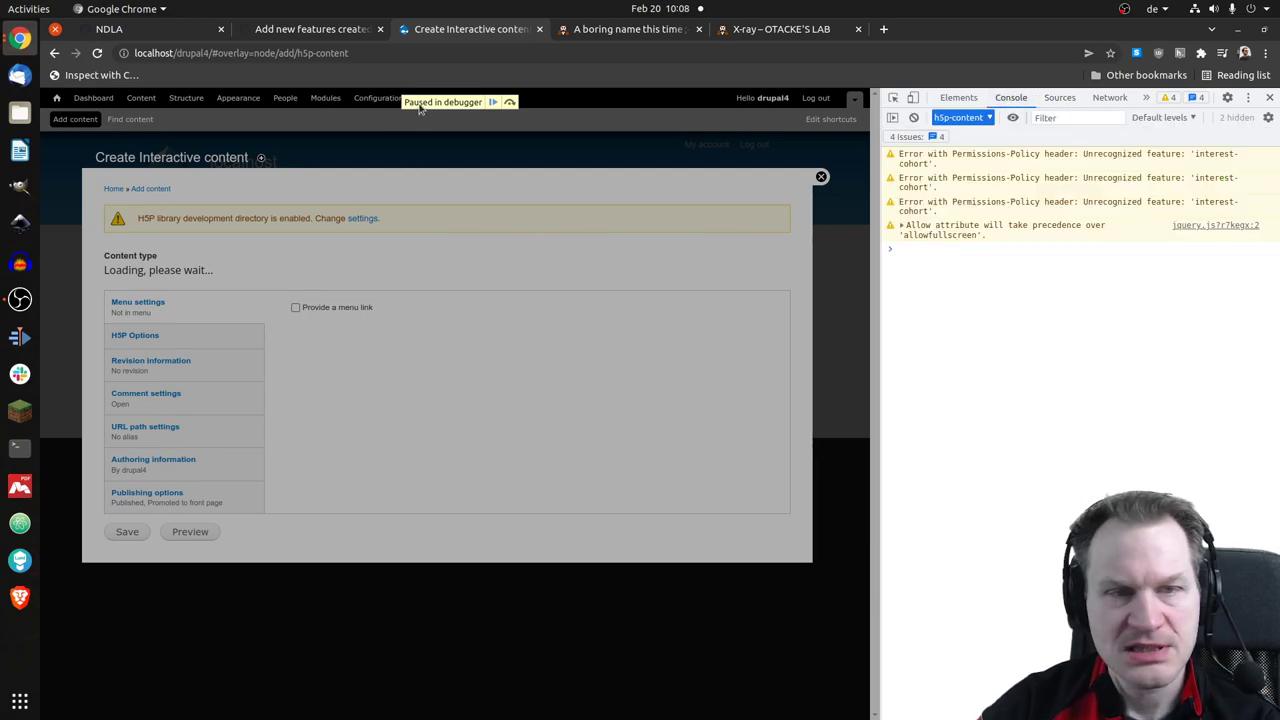
{"action": "left_click", "coordinate": [493, 103]}
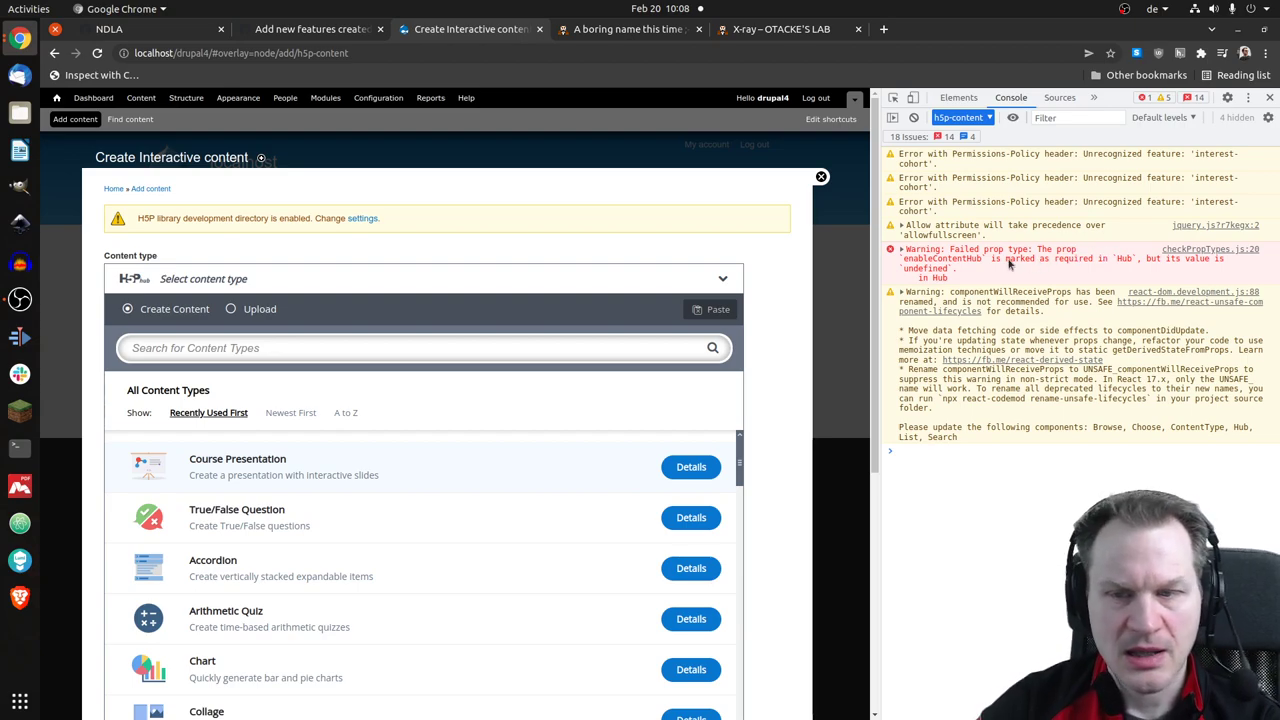
- Clear the console messages and choose Course Presentation as the H5P content type
{"action": "left_click", "coordinate": [914, 119]}
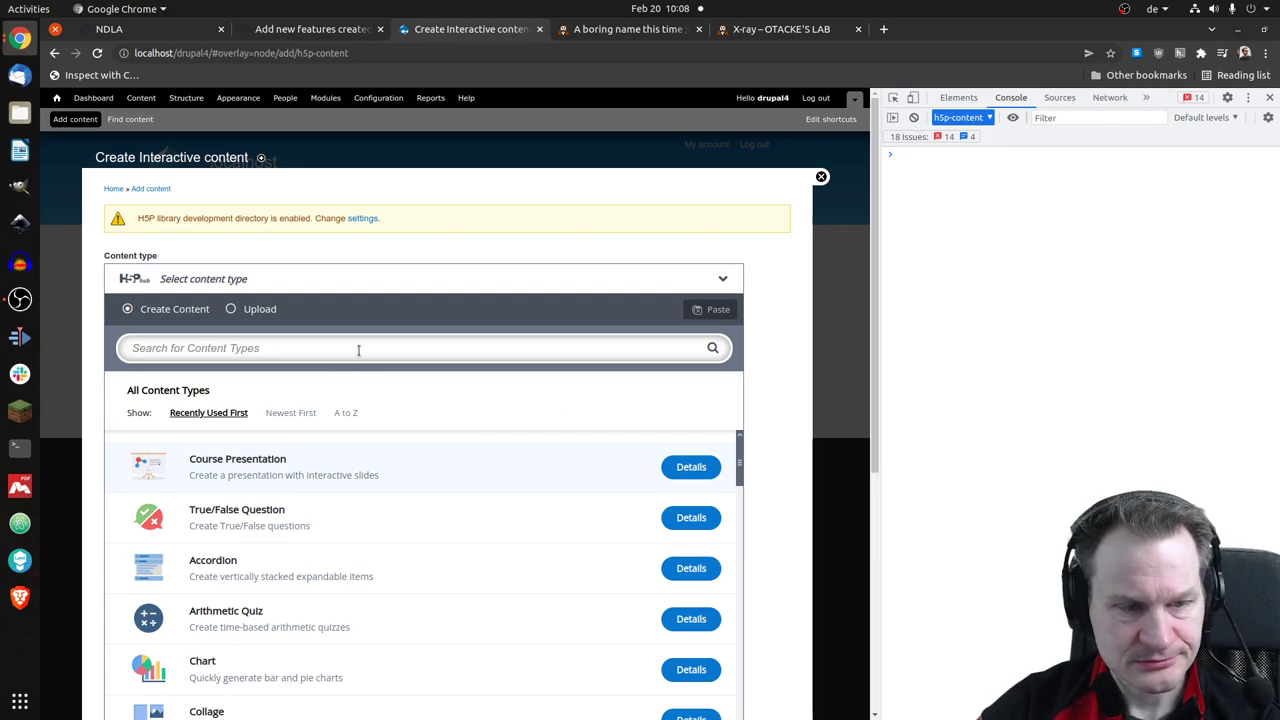
{"action": "left_click", "coordinate": [331, 466]}
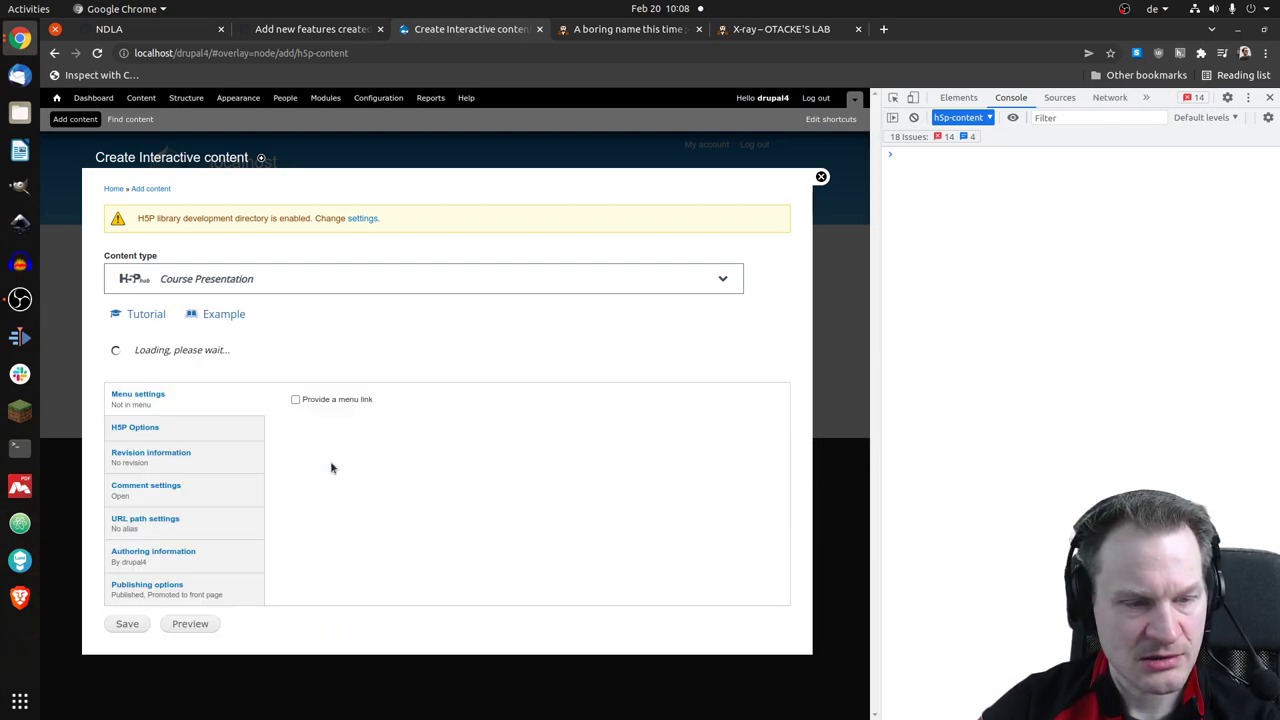
{"action": "scroll", "coordinate": [507, 349], "scroll_direction": "down", "scroll_amount": 2}
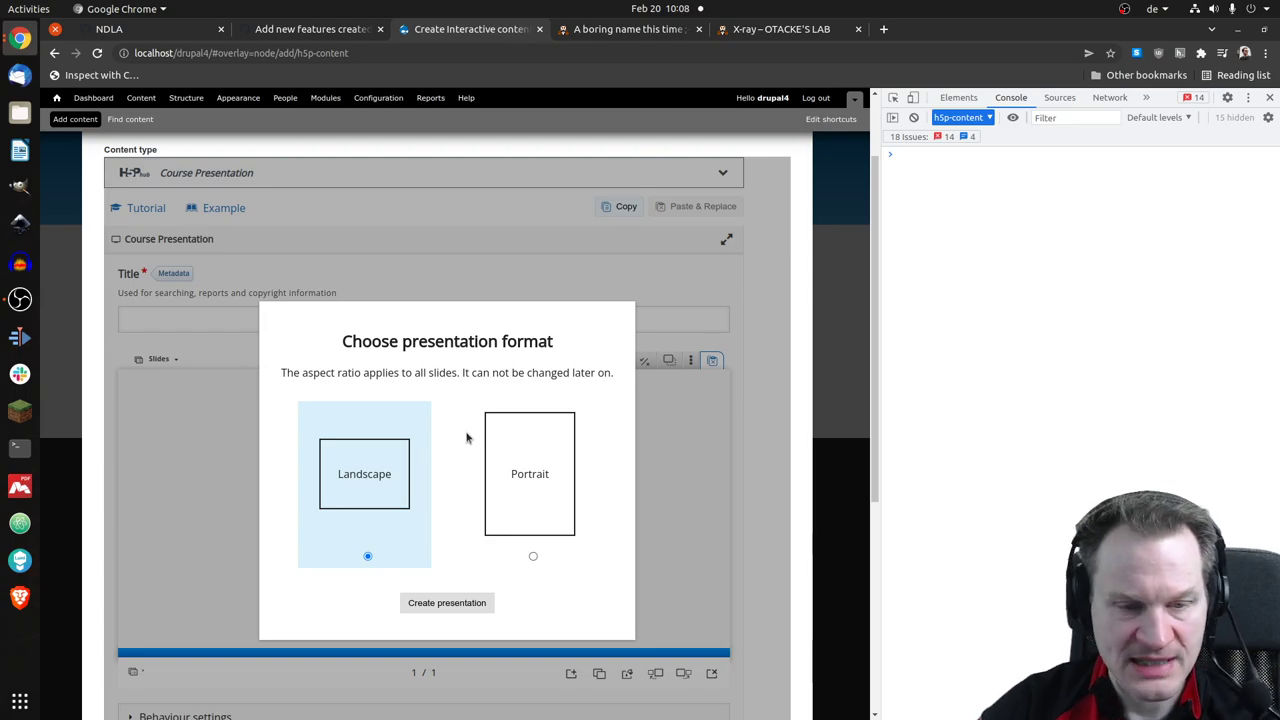
- Create the presentation in Landscape format
{"action": "left_click", "coordinate": [457, 603]}
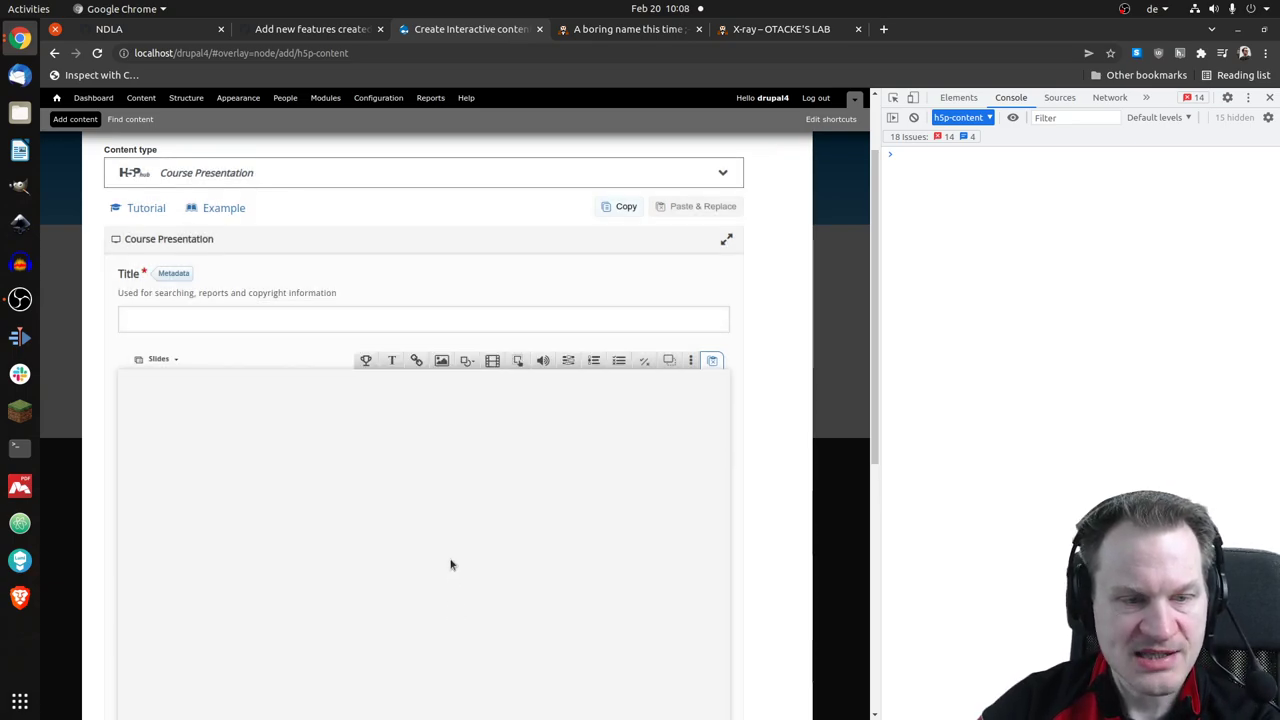
{"action": "scroll", "coordinate": [452, 562], "scroll_direction": "down", "scroll_amount": 1}
{"action": "scroll", "coordinate": [450, 565], "scroll_direction": "down", "scroll_amount": 1}
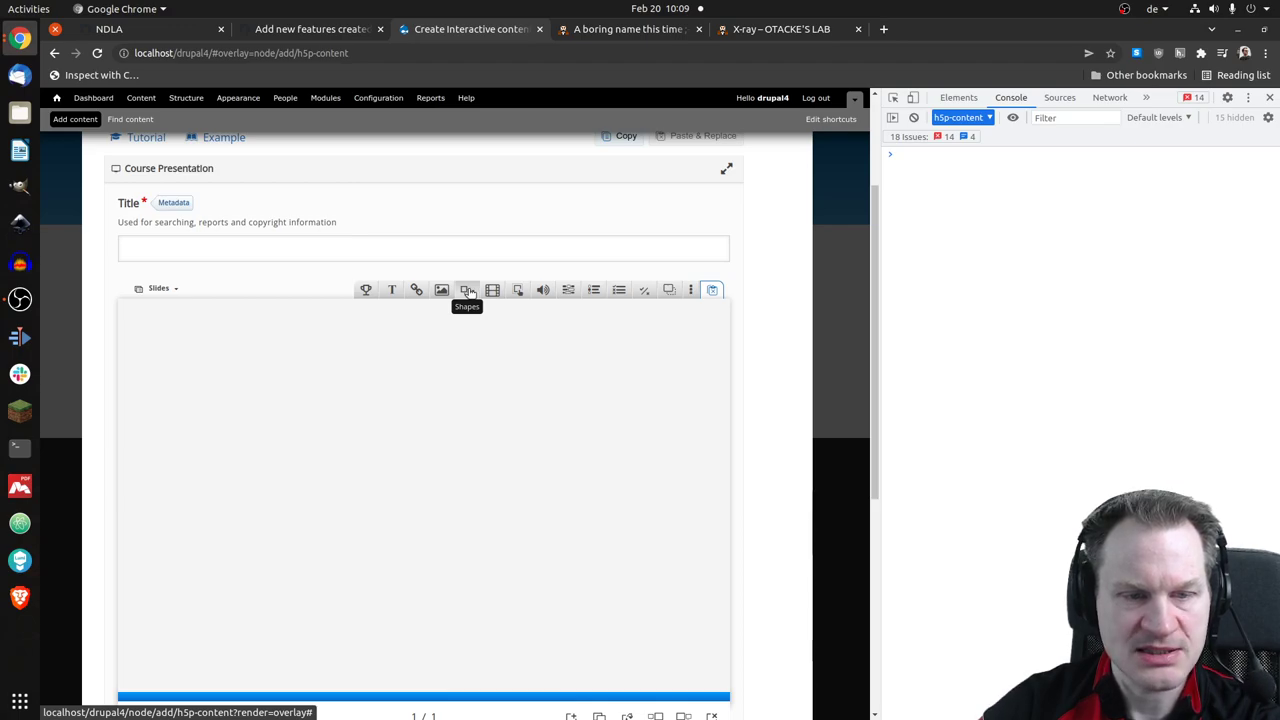
- Browse the Shapes palette and the extra content types in the slide toolbar
{"action": "left_click", "coordinate": [468, 291]}
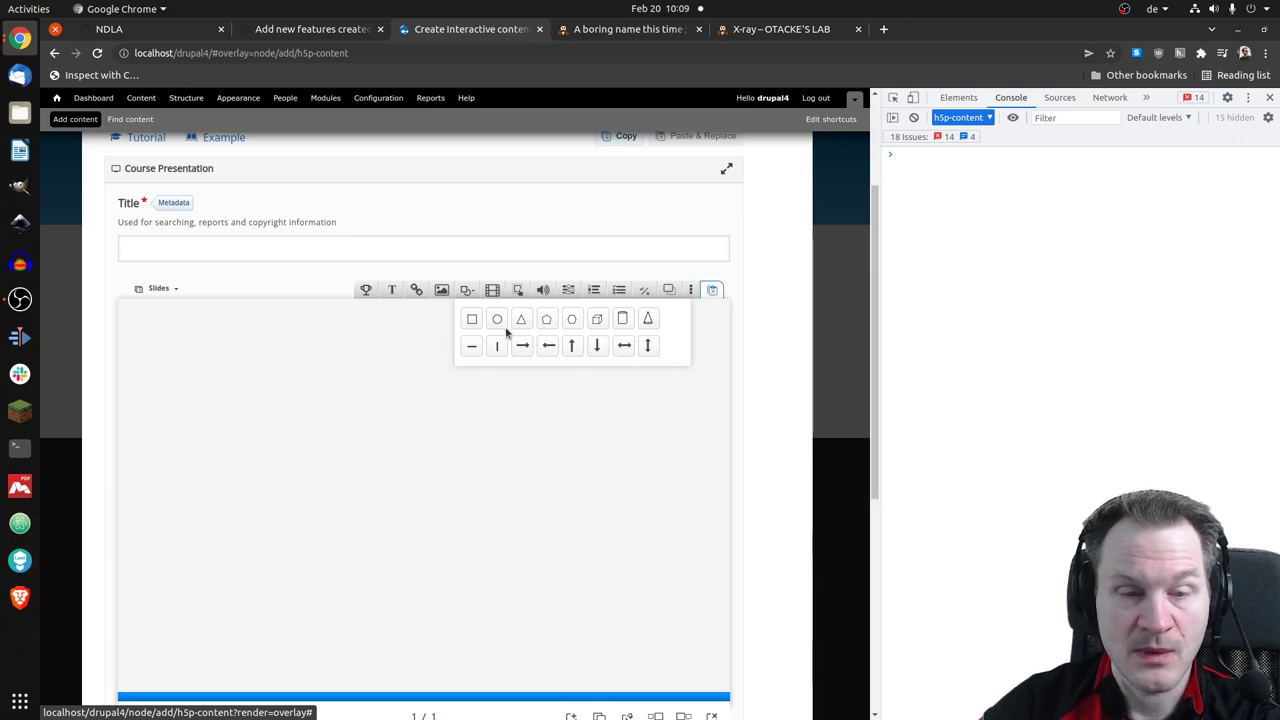
{"action": "left_click", "coordinate": [470, 290]}
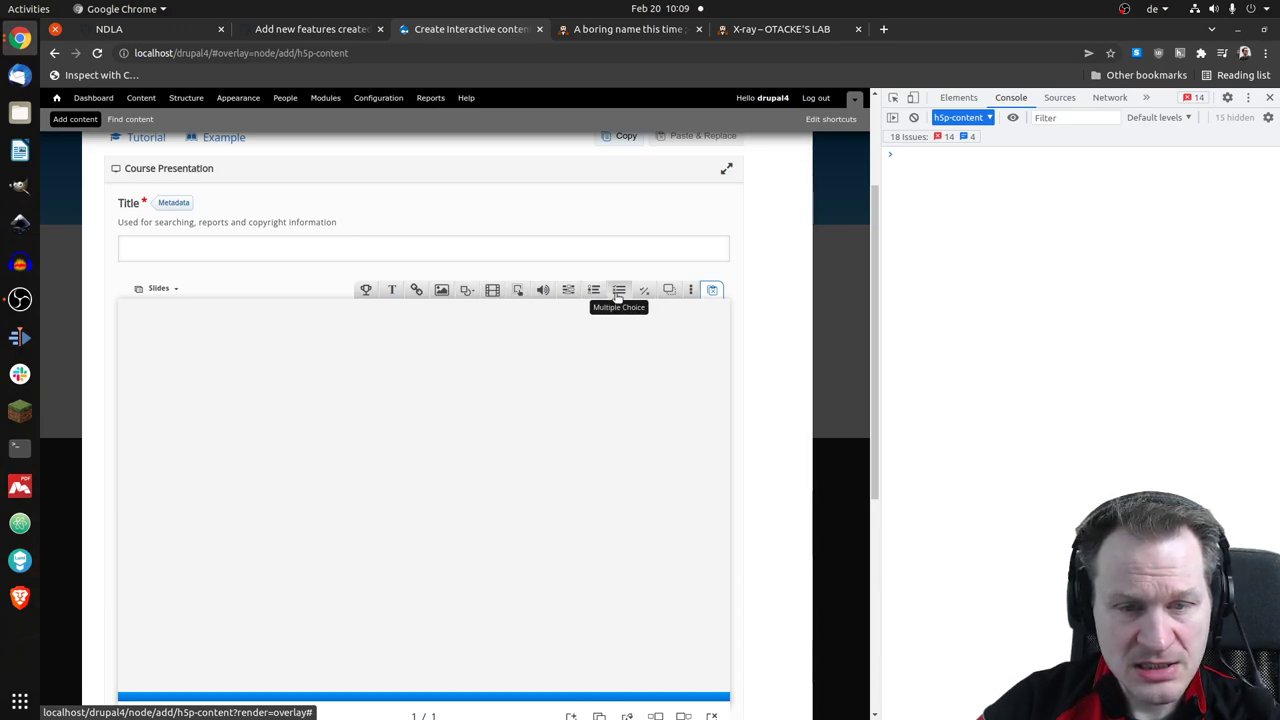
{"action": "left_click", "coordinate": [690, 292]}
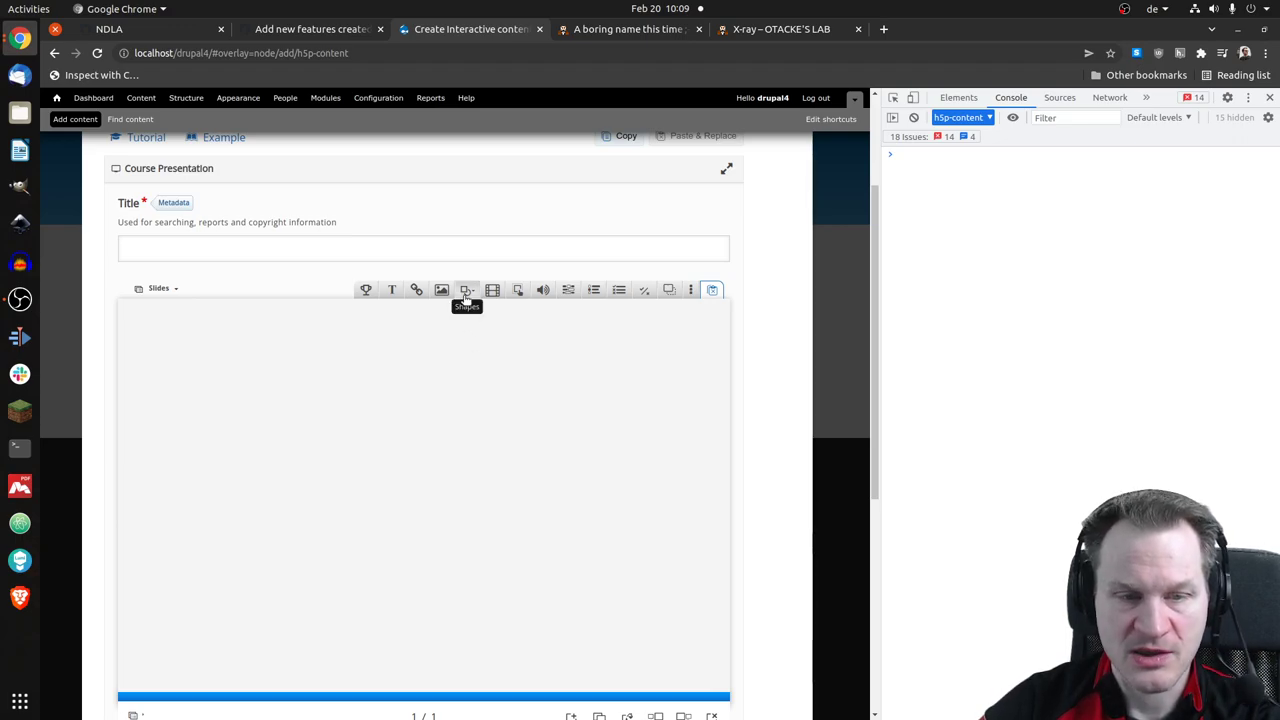
{"action": "mouse_move", "coordinate": [470, 291]}
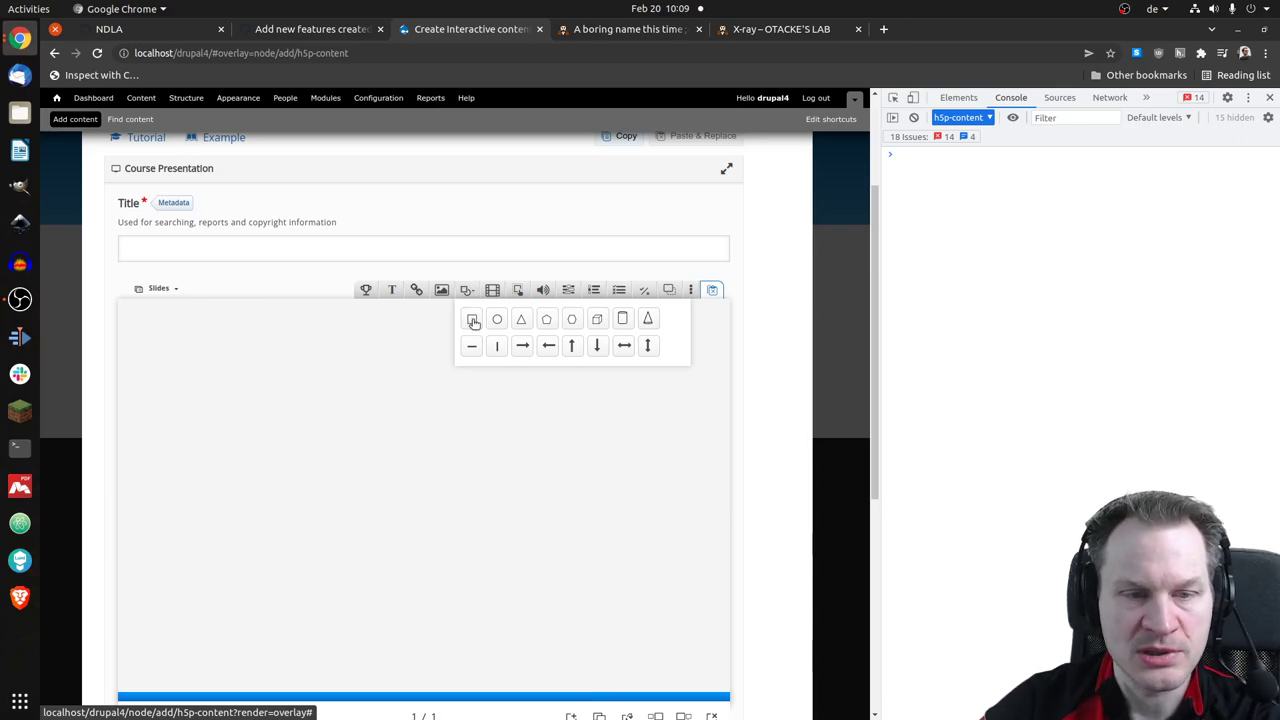
- Insert a rectangle at the upper left of the slide and place a second rectangle on the right
{"action": "left_click", "coordinate": [473, 321]}
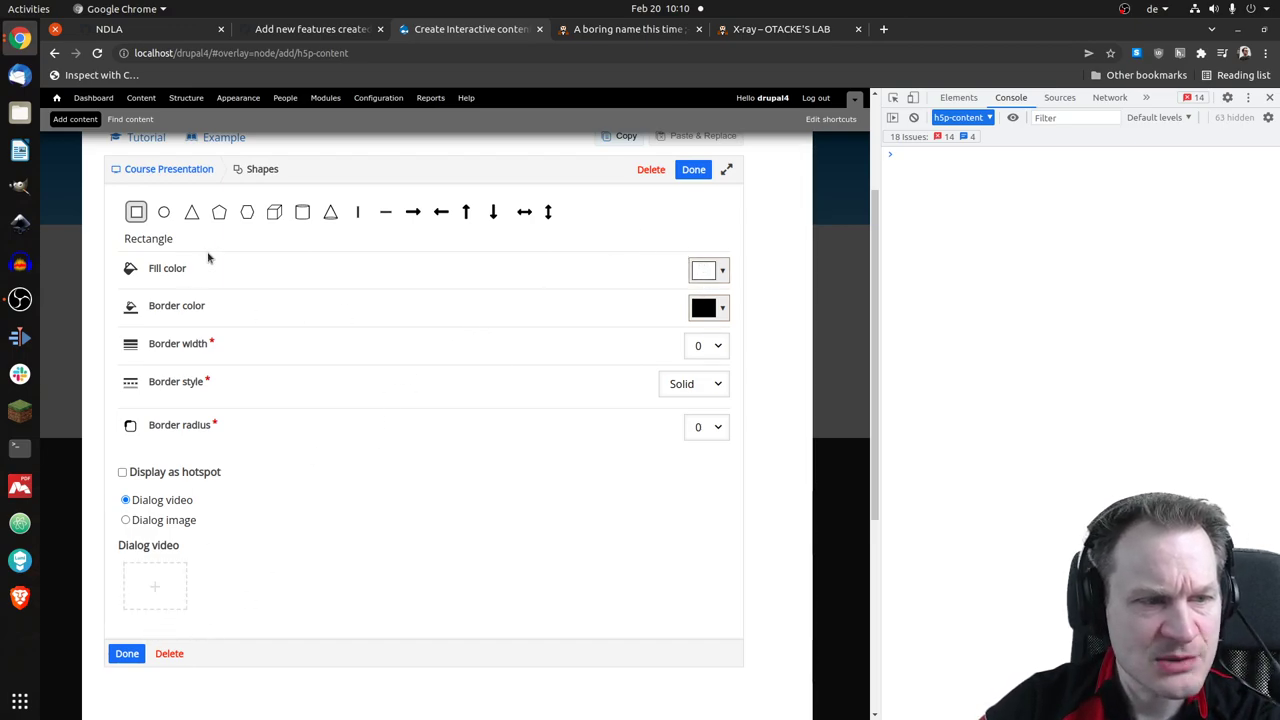
{"action": "left_click", "coordinate": [694, 169]}
{"action": "left_click_drag", "start_coordinate": [420, 492], "coordinate": [201, 406]}
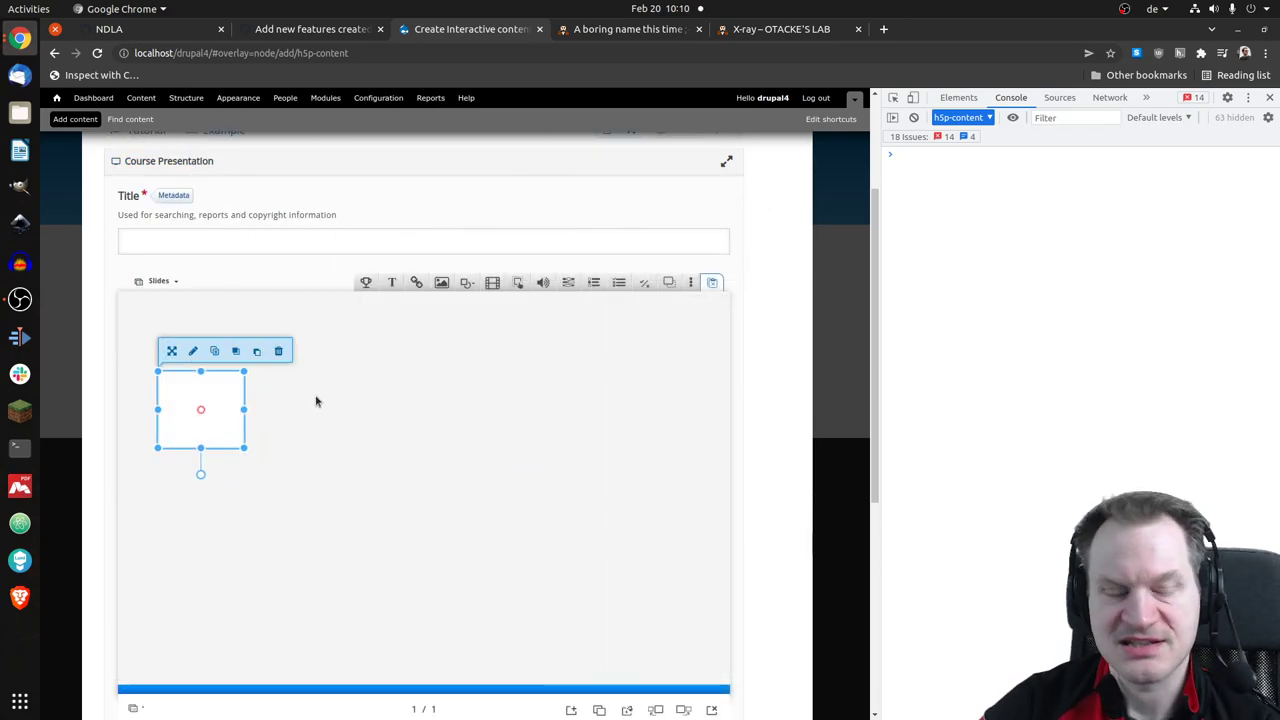
{"action": "left_click", "coordinate": [283, 393]}
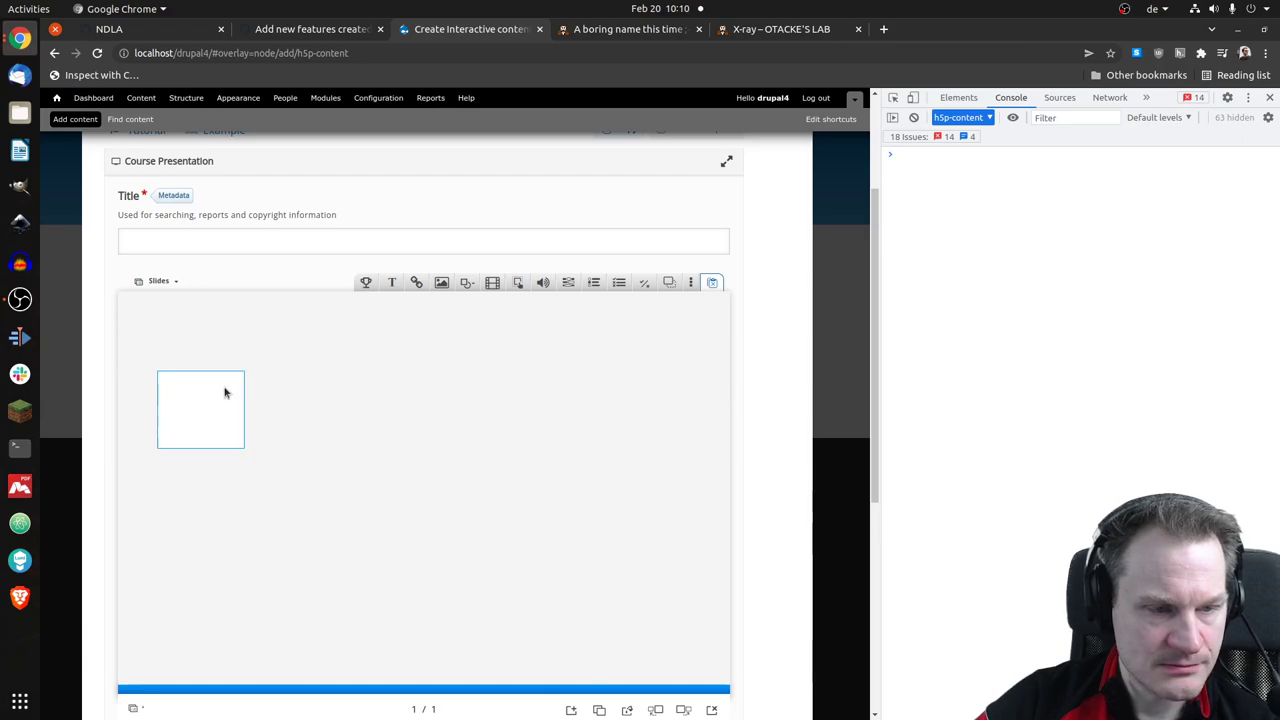
{"action": "left_click", "coordinate": [227, 392]}
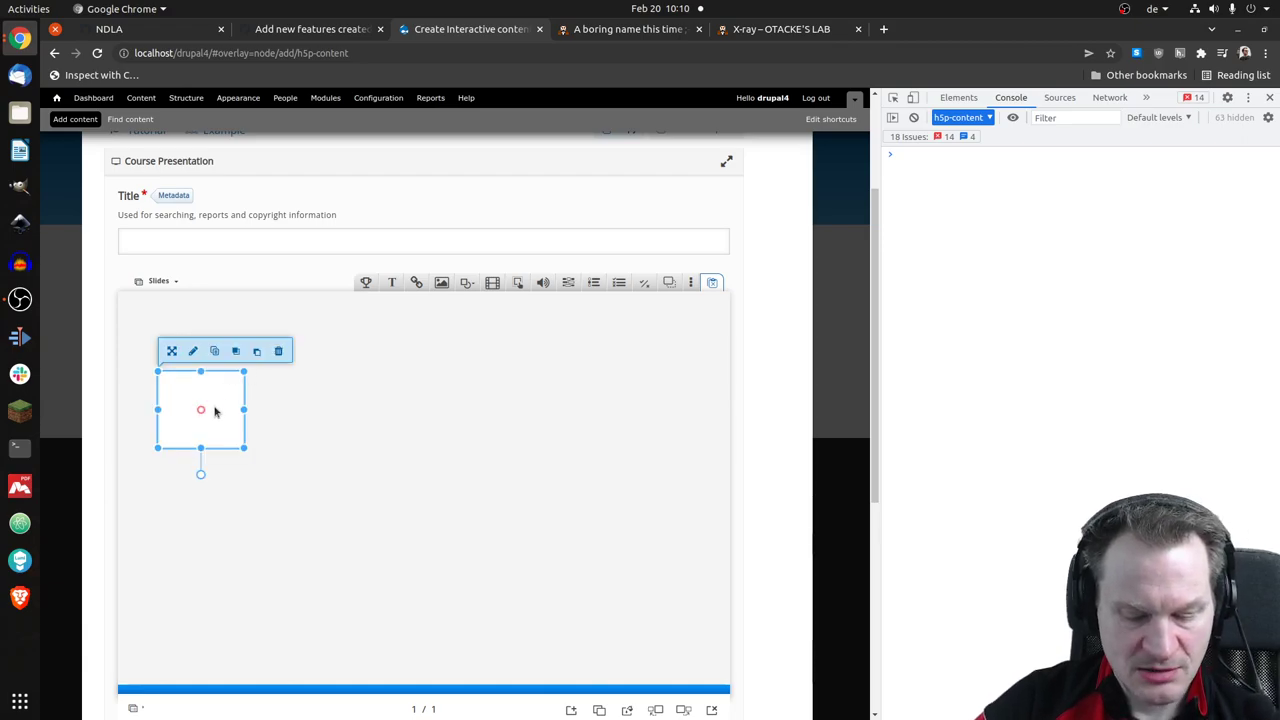
{"action": "left_click", "coordinate": [509, 386]}
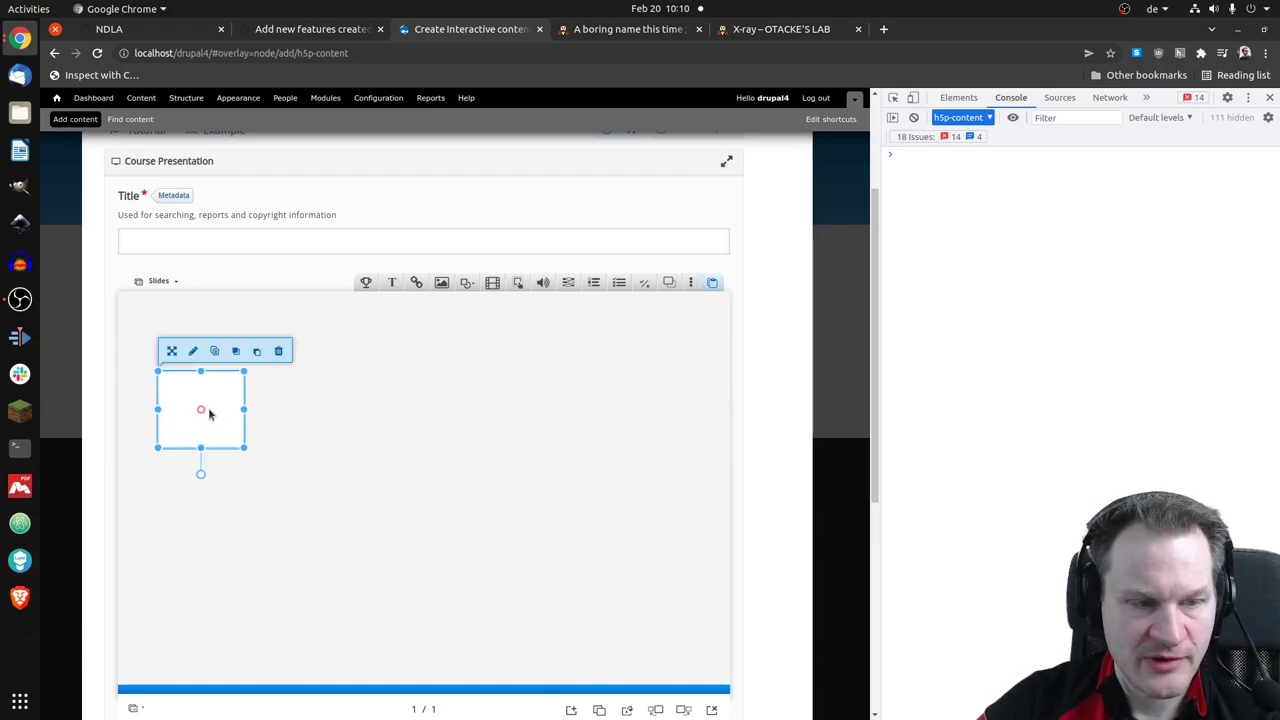
{"action": "left_click_drag", "start_coordinate": [209, 414], "coordinate": [525, 410]}
{"action": "left_click", "coordinate": [446, 351]}
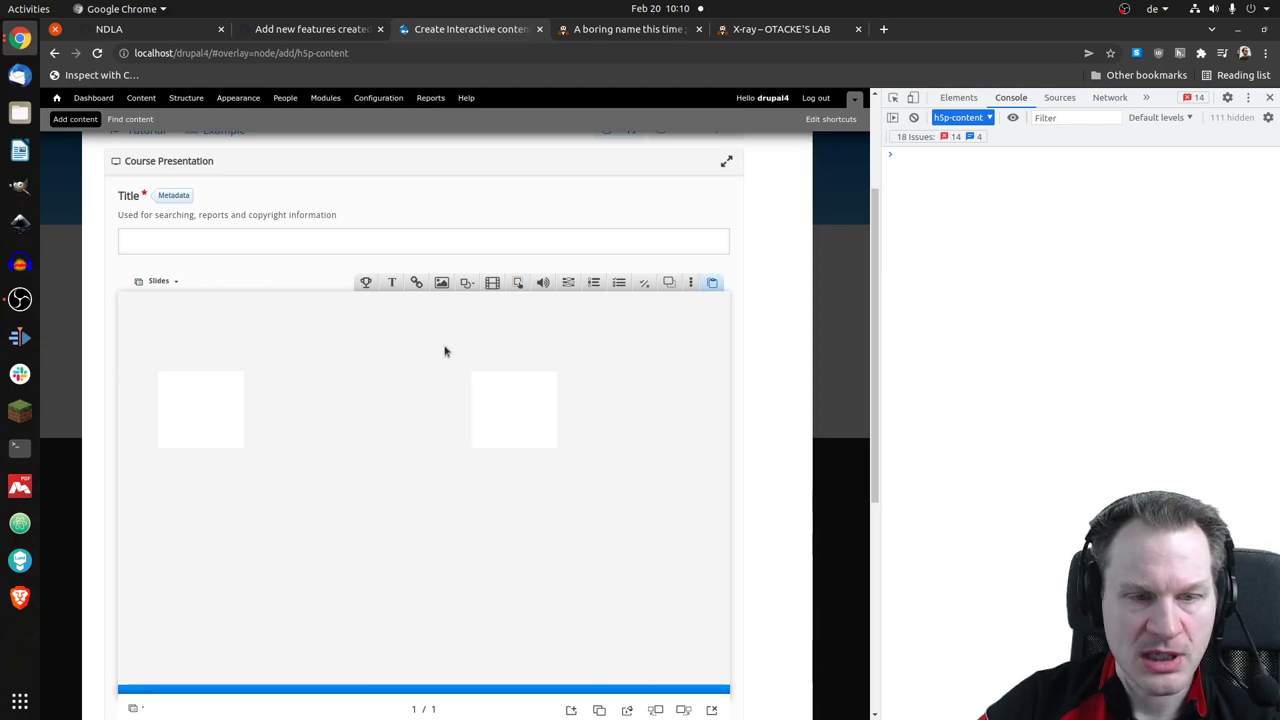
{"action": "left_click", "coordinate": [466, 283]}
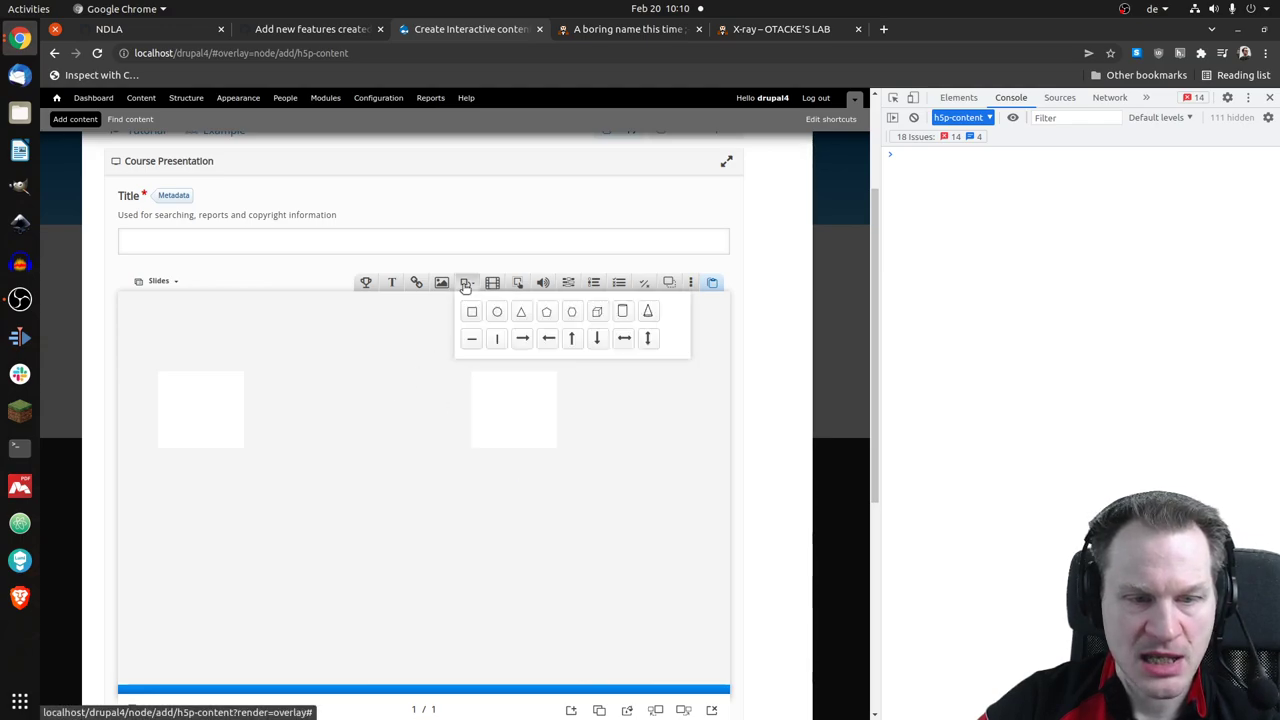
- Insert a right-pointing arrow shape and give it a purple fill colour
{"action": "left_click", "coordinate": [522, 340]}
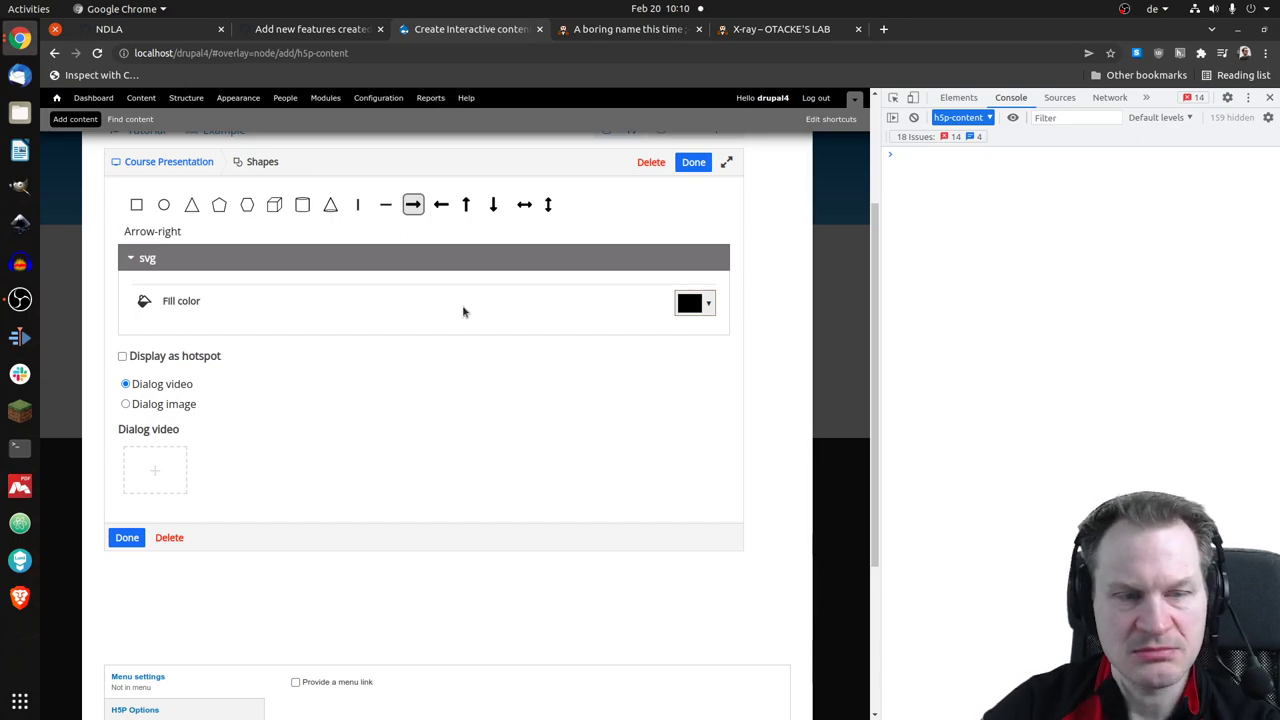
{"action": "left_click", "coordinate": [690, 305]}
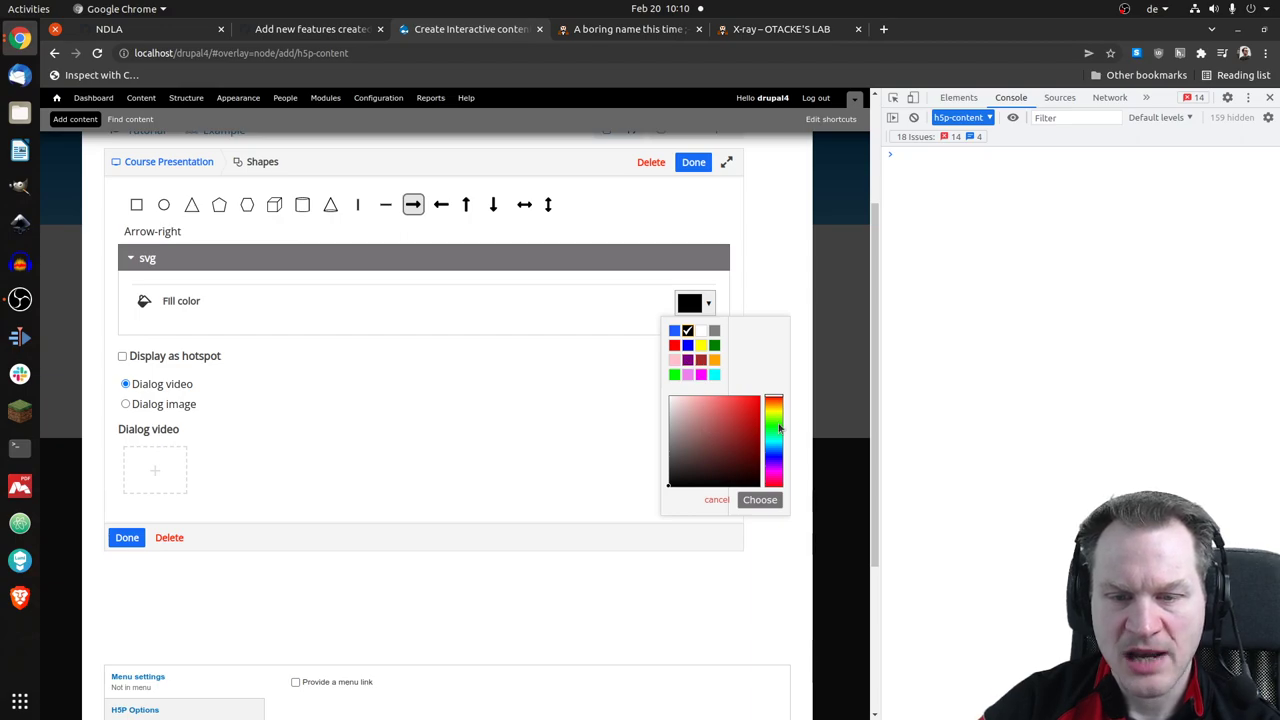
{"action": "left_click_drag", "start_coordinate": [779, 428], "coordinate": [774, 457]}
{"action": "left_click", "coordinate": [724, 448]}
{"action": "left_click", "coordinate": [742, 442]}
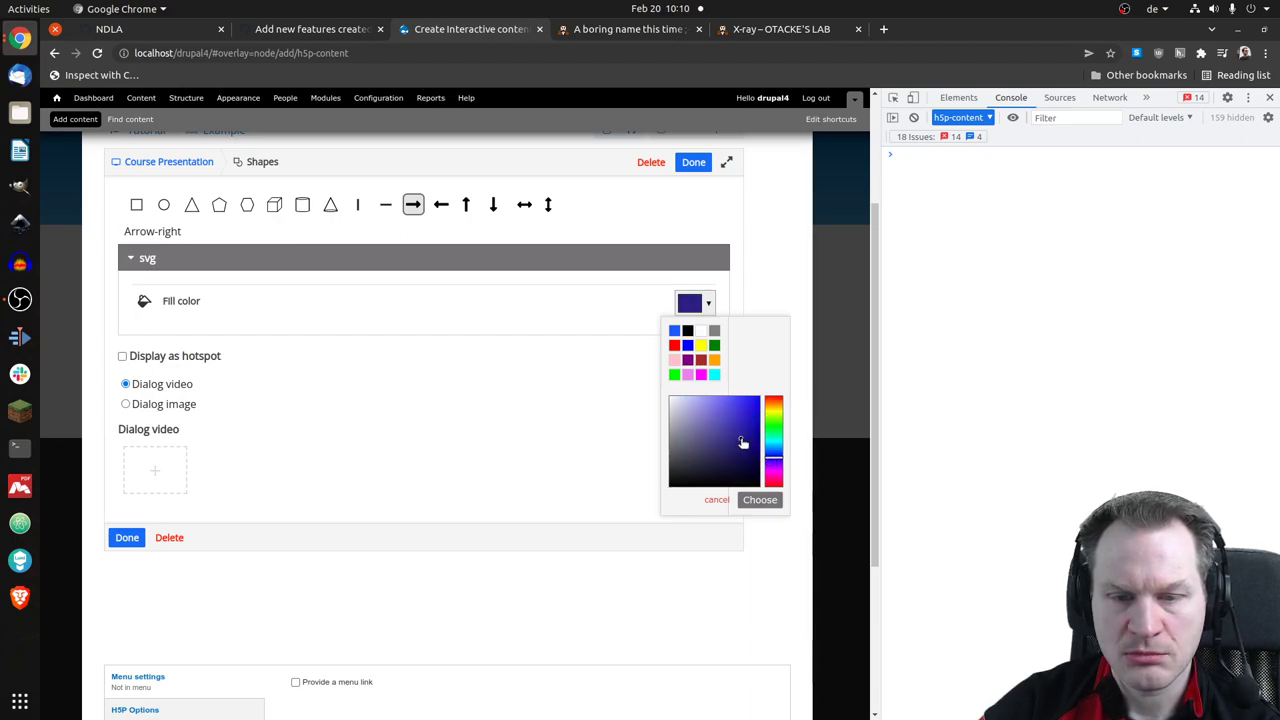
{"action": "left_click", "coordinate": [730, 423]}
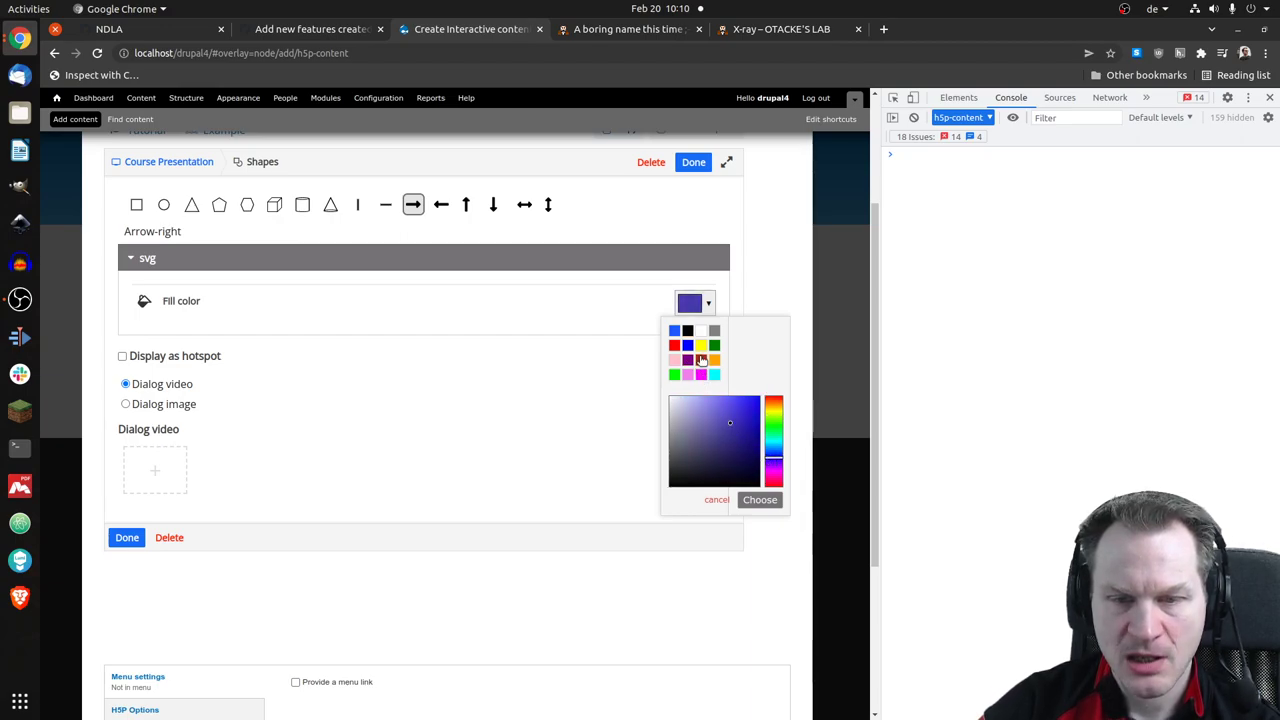
{"action": "left_click", "coordinate": [775, 473]}
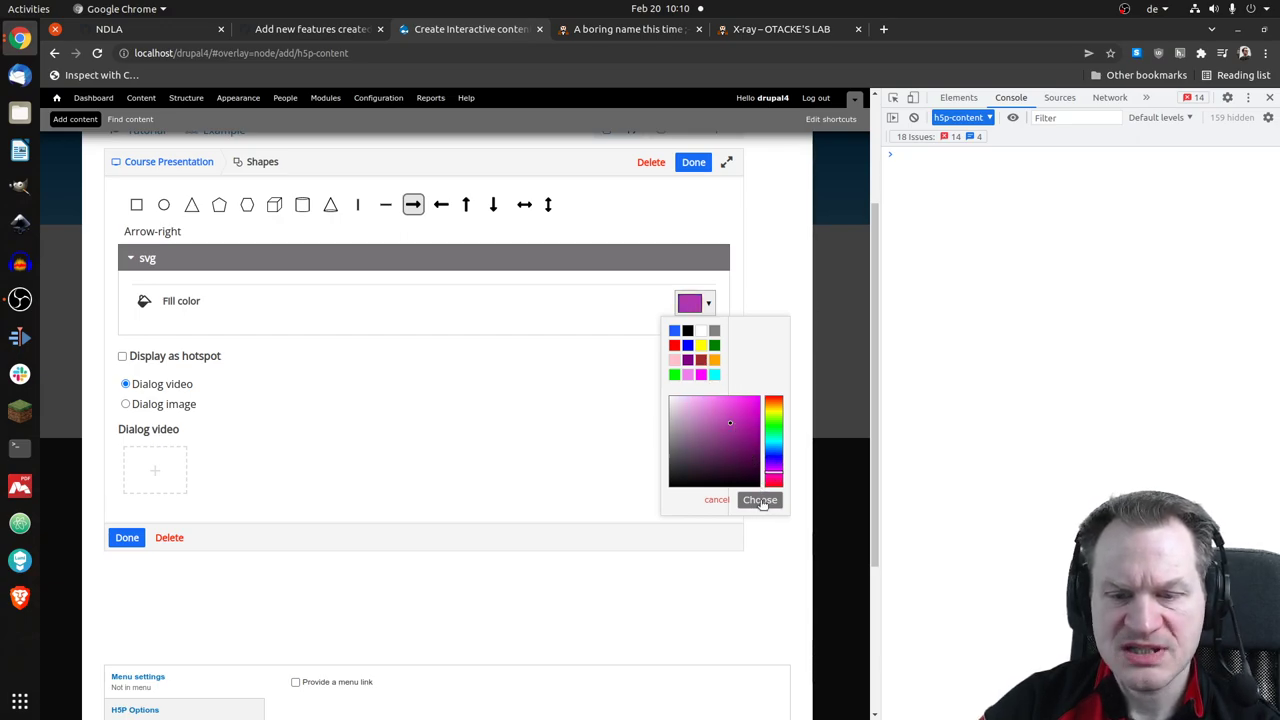
{"action": "left_click", "coordinate": [760, 500]}
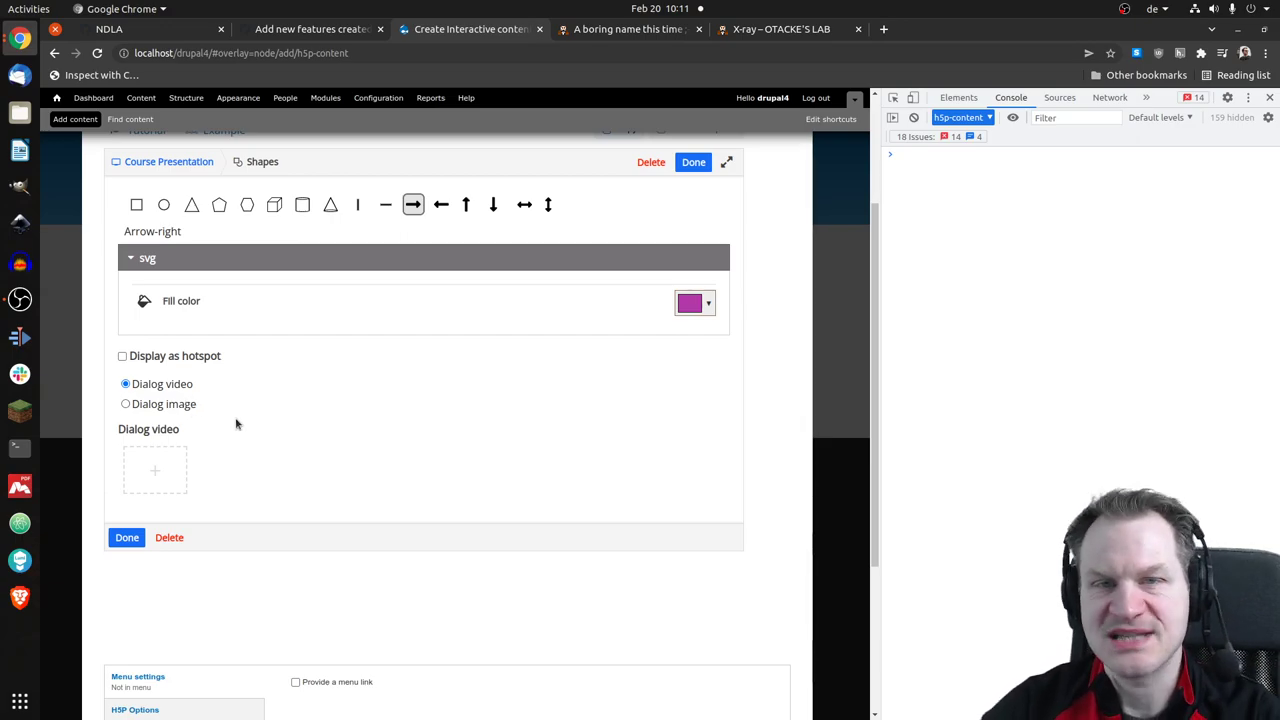
- Move the purple arrow up between the two rectangles and adjust its size
{"action": "left_click", "coordinate": [127, 540]}
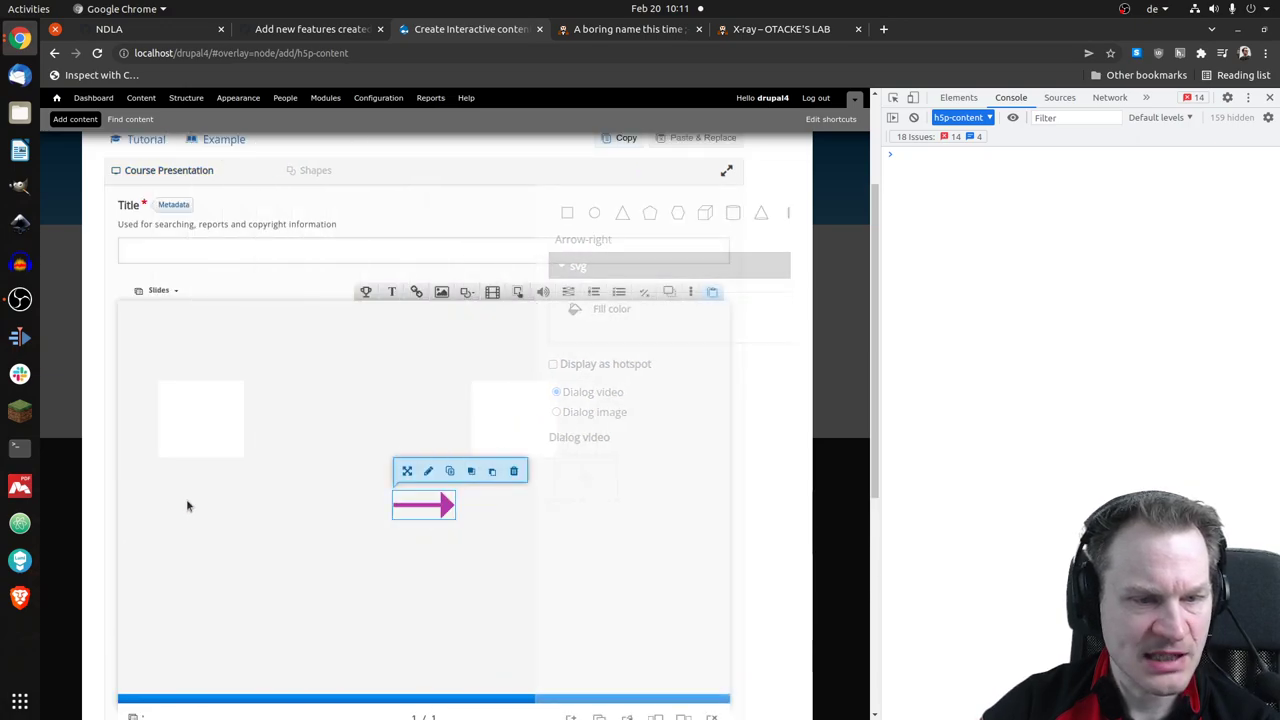
{"action": "mouse_move", "coordinate": [428, 505]}
{"action": "left_mouse_down"}
{"action": "mouse_move", "coordinate": [300, 411]}
{"action": "mouse_move", "coordinate": [402, 430]}
{"action": "left_mouse_up"}
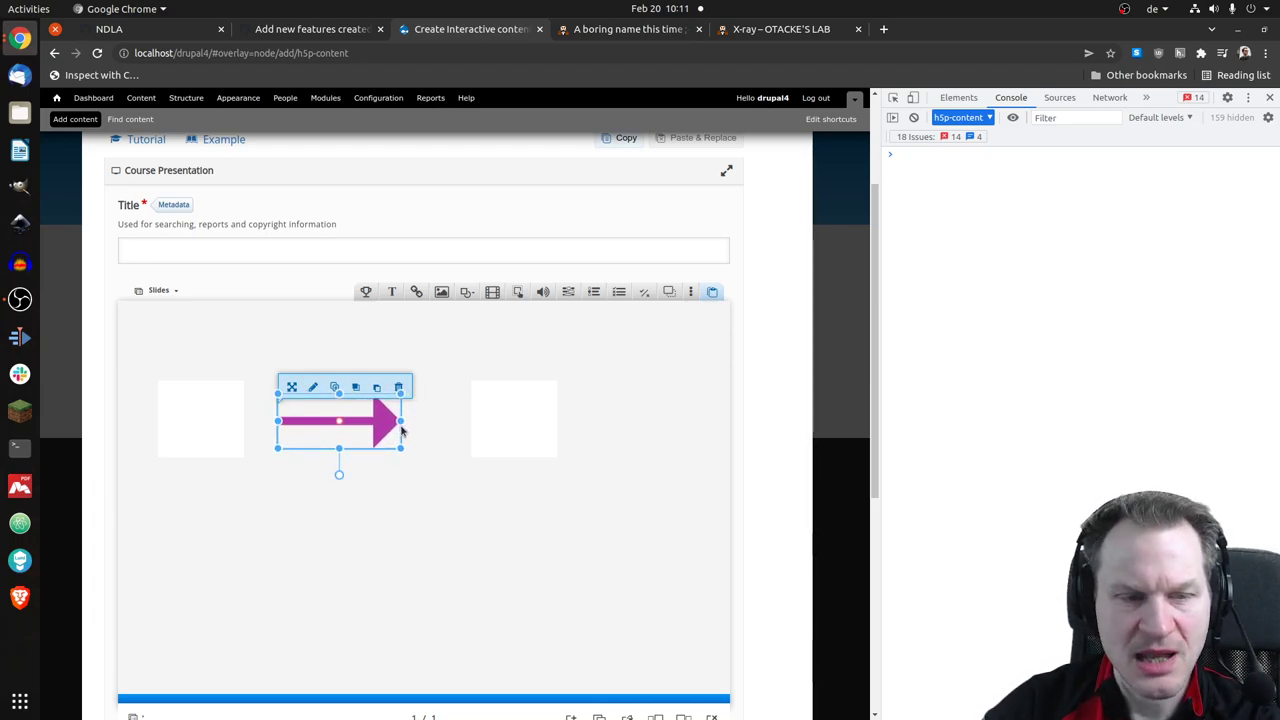
{"action": "left_click_drag", "start_coordinate": [402, 430], "coordinate": [437, 421]}
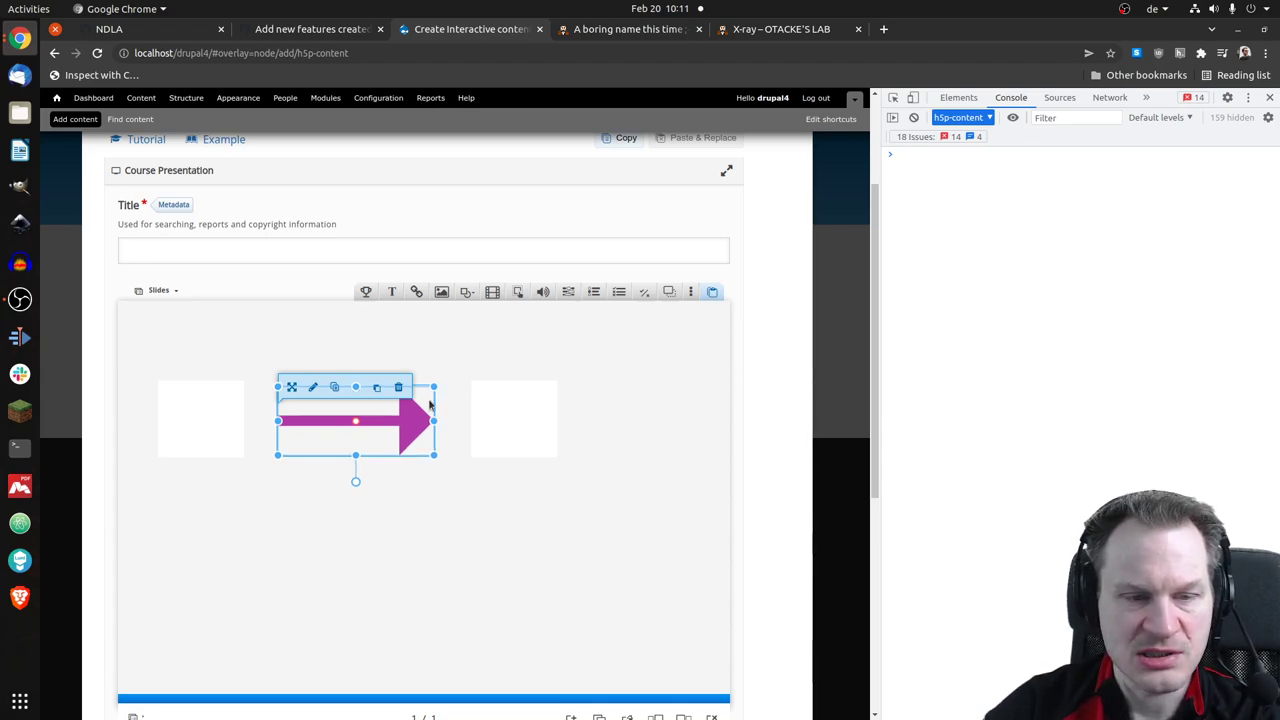
{"action": "mouse_move", "coordinate": [432, 389]}
{"action": "left_mouse_down"}
{"action": "mouse_move", "coordinate": [358, 432]}
{"action": "mouse_move", "coordinate": [445, 433]}
{"action": "left_mouse_up"}
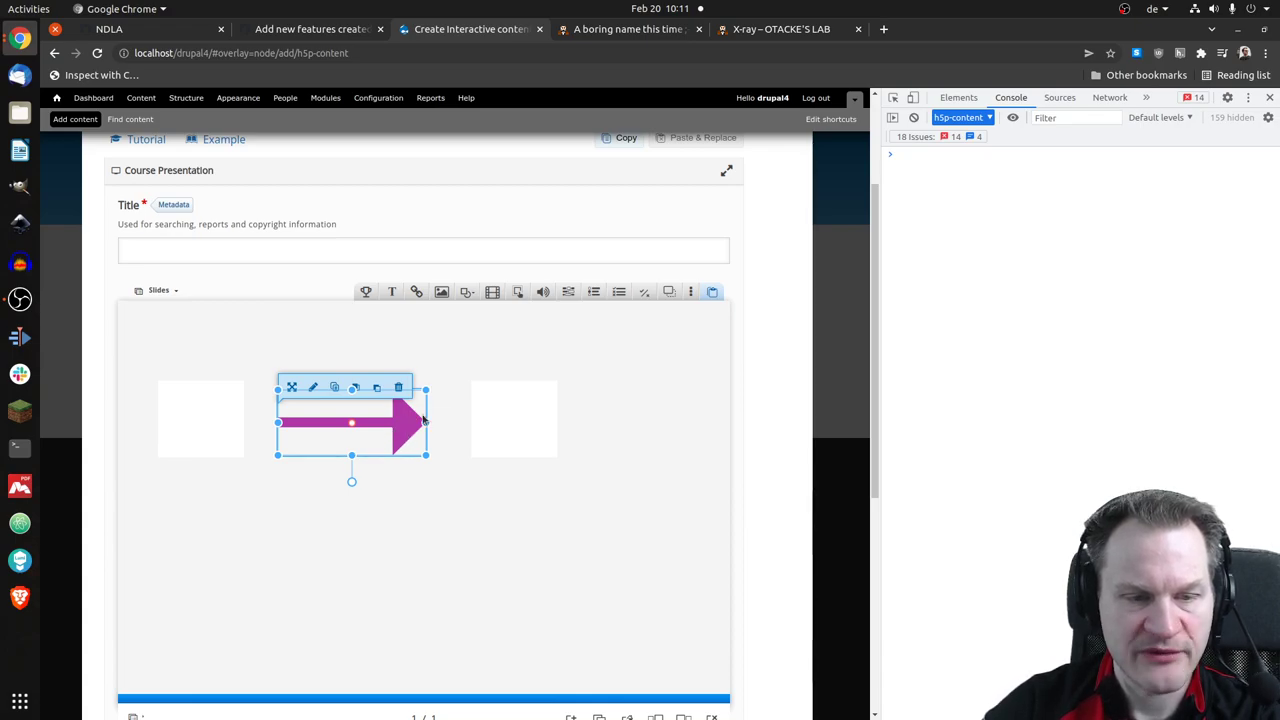
{"action": "left_click", "coordinate": [411, 422]}
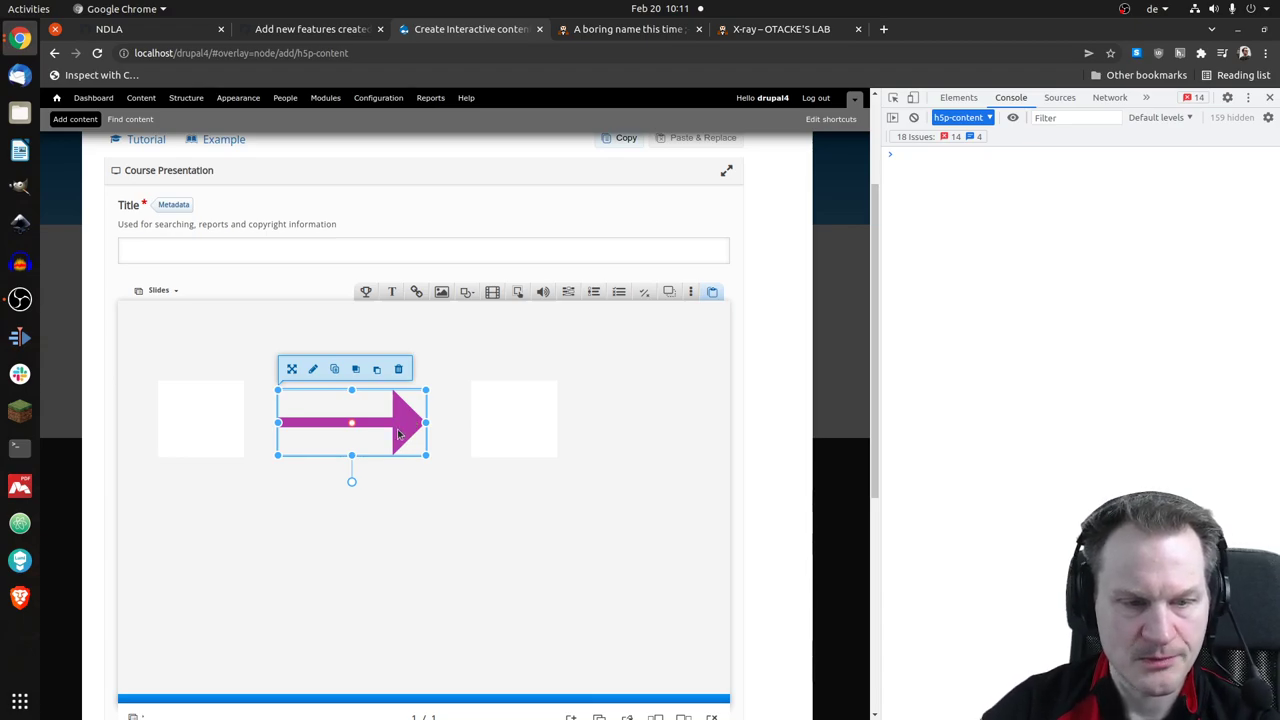
{"action": "left_click", "coordinate": [443, 506]}
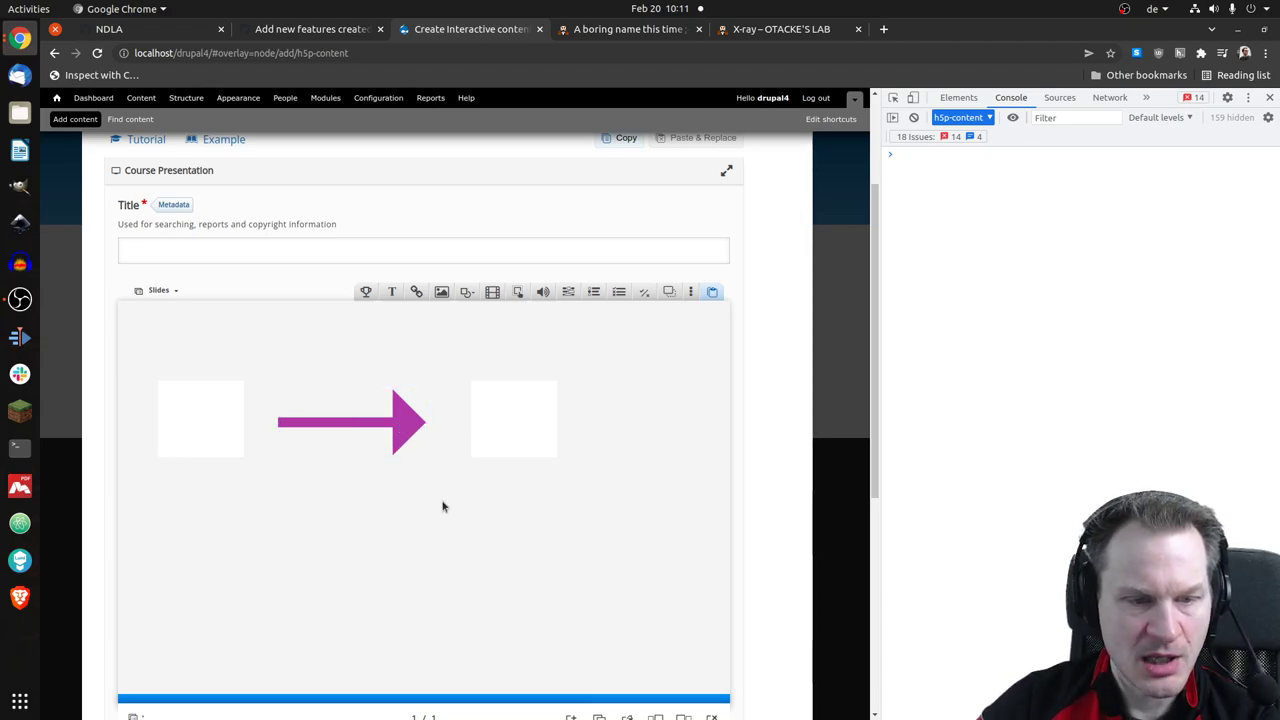
{"action": "left_click", "coordinate": [407, 430]}
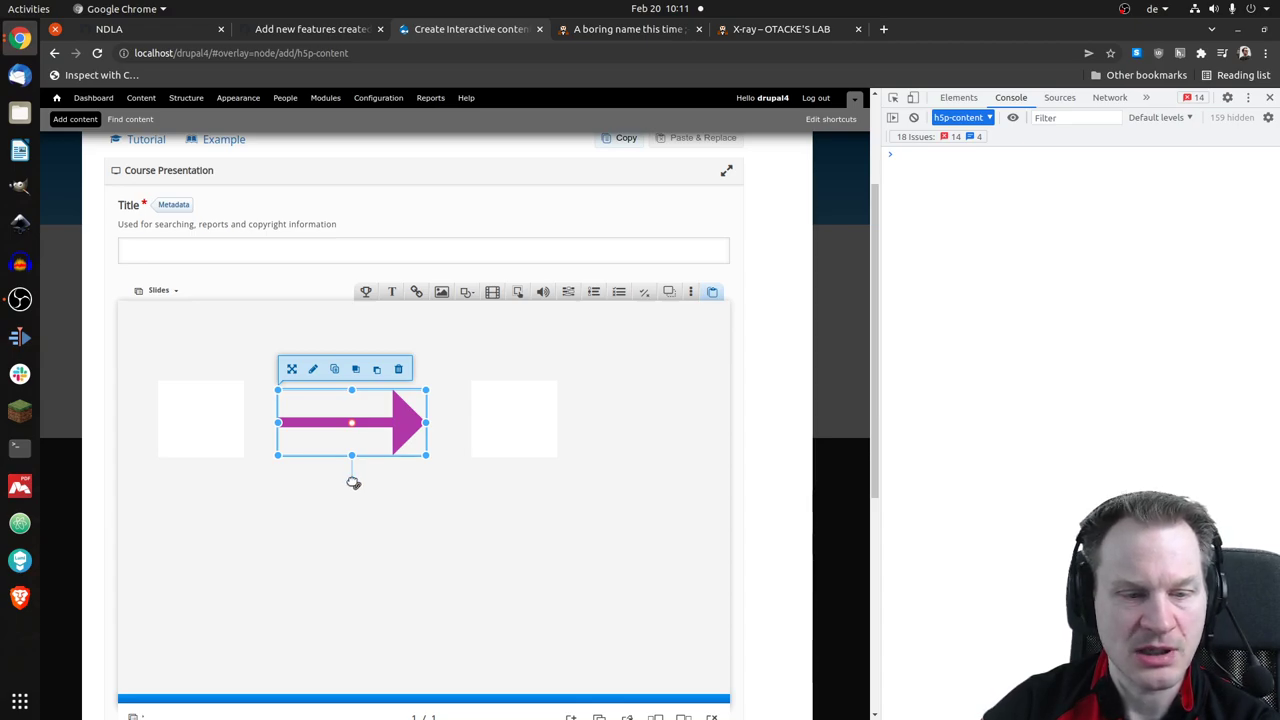
- Tilt the arrow to point down-right and move the right rectangle below its tip
{"action": "mouse_move", "coordinate": [353, 483]}
{"action": "left_mouse_down"}
{"action": "mouse_move", "coordinate": [383, 477]}
{"action": "mouse_move", "coordinate": [326, 491]}
{"action": "left_mouse_up"}
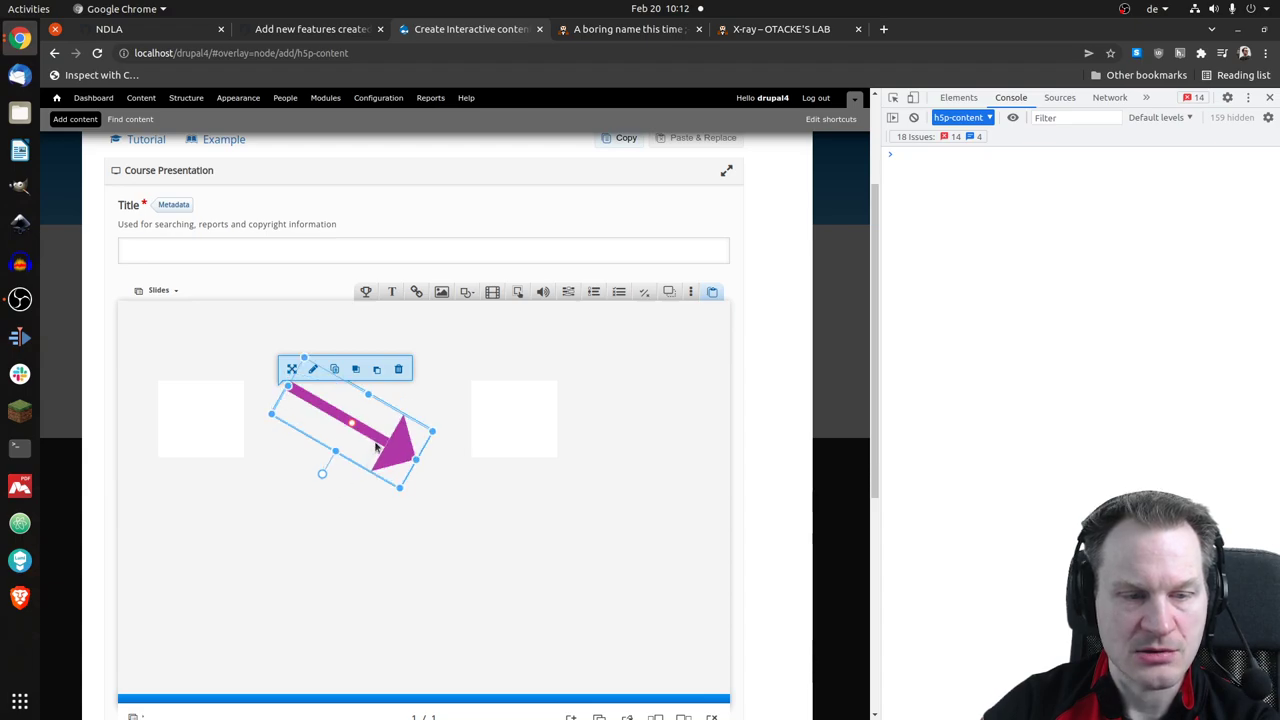
{"action": "left_click_drag", "start_coordinate": [376, 447], "coordinate": [370, 500]}
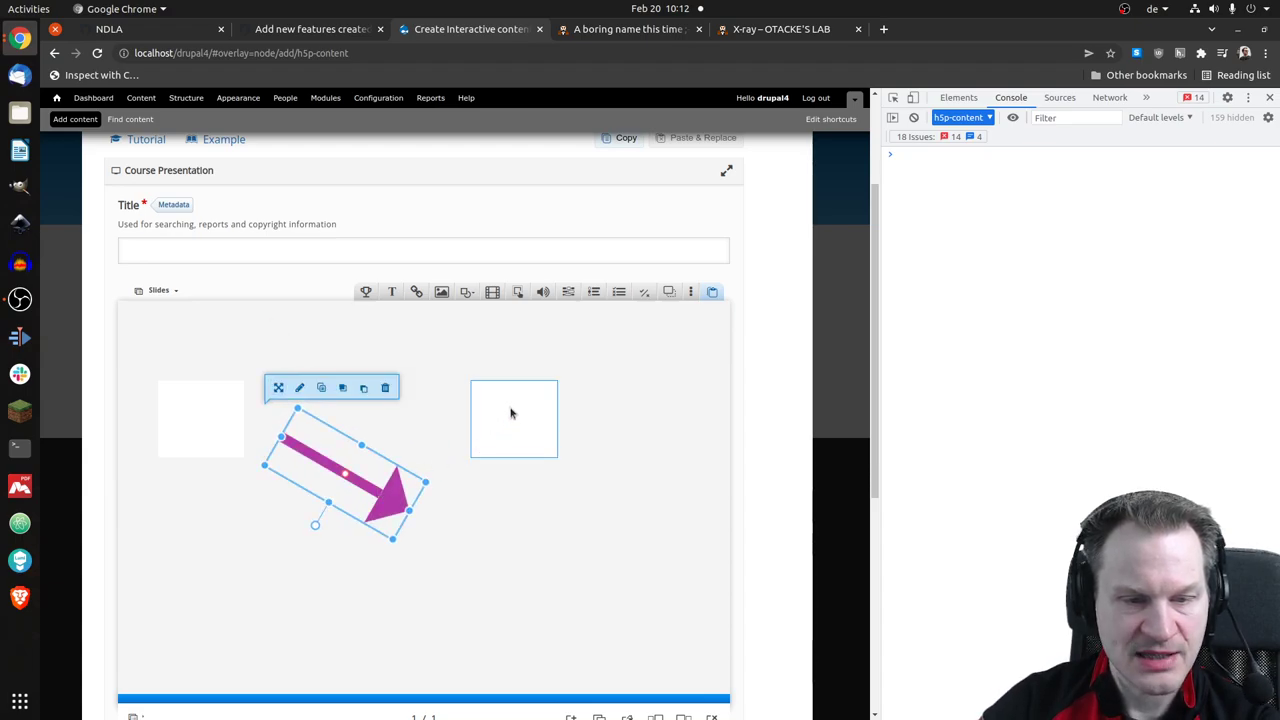
{"action": "left_click_drag", "start_coordinate": [510, 413], "coordinate": [469, 539]}
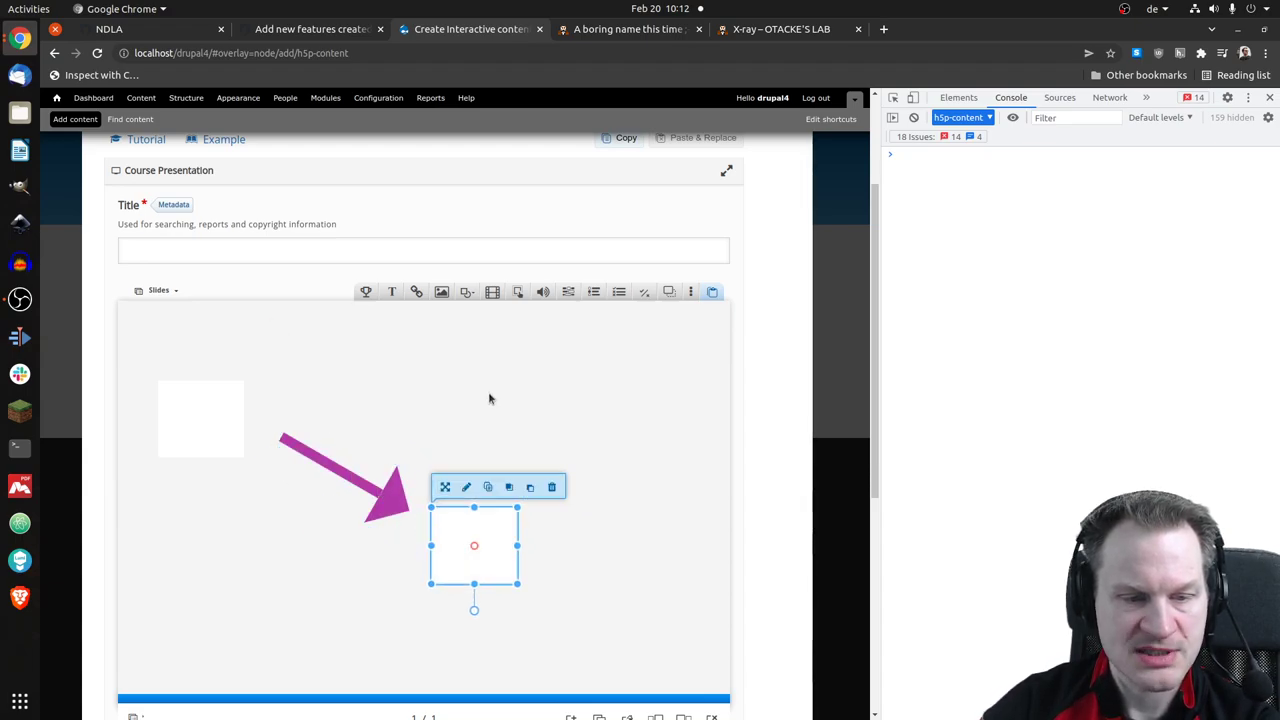
{"action": "left_click", "coordinate": [489, 399]}
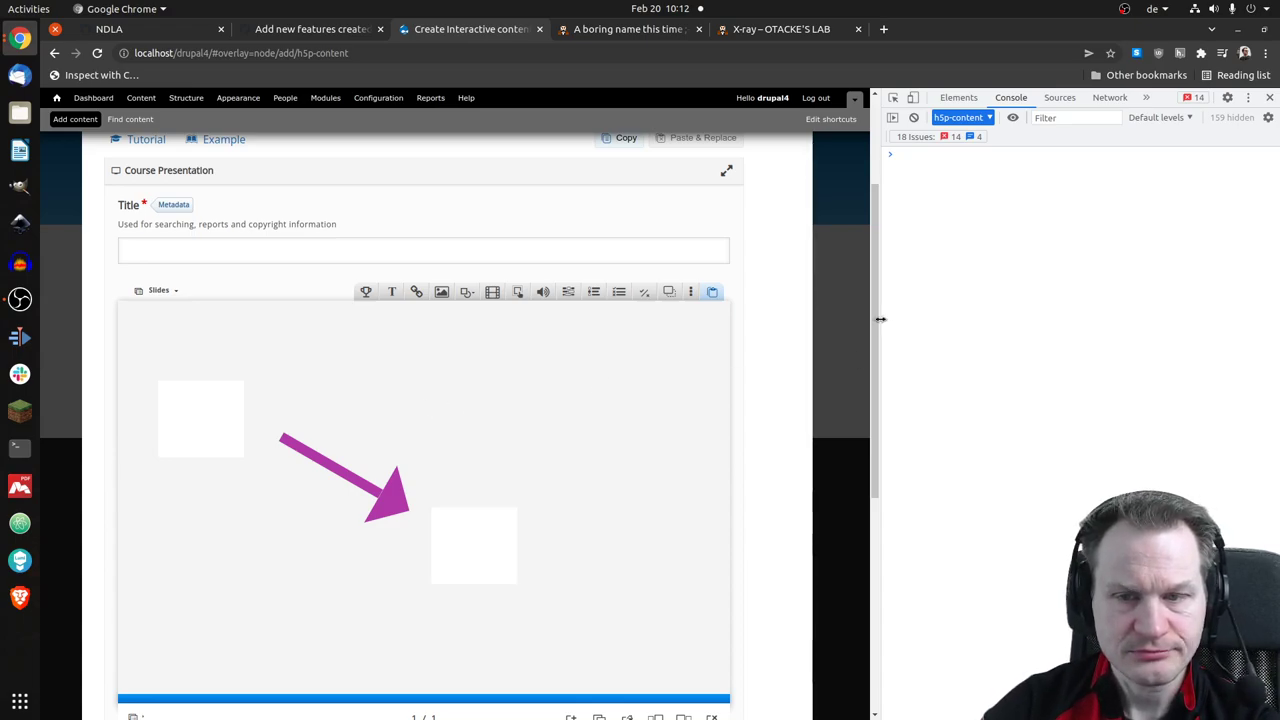
- Fill in the required title 'cp test' and save the presentation
{"action": "scroll", "coordinate": [335, 547], "scroll_direction": "down", "scroll_amount": 4}
{"action": "scroll", "coordinate": [335, 547], "scroll_direction": "down", "scroll_amount": 2}
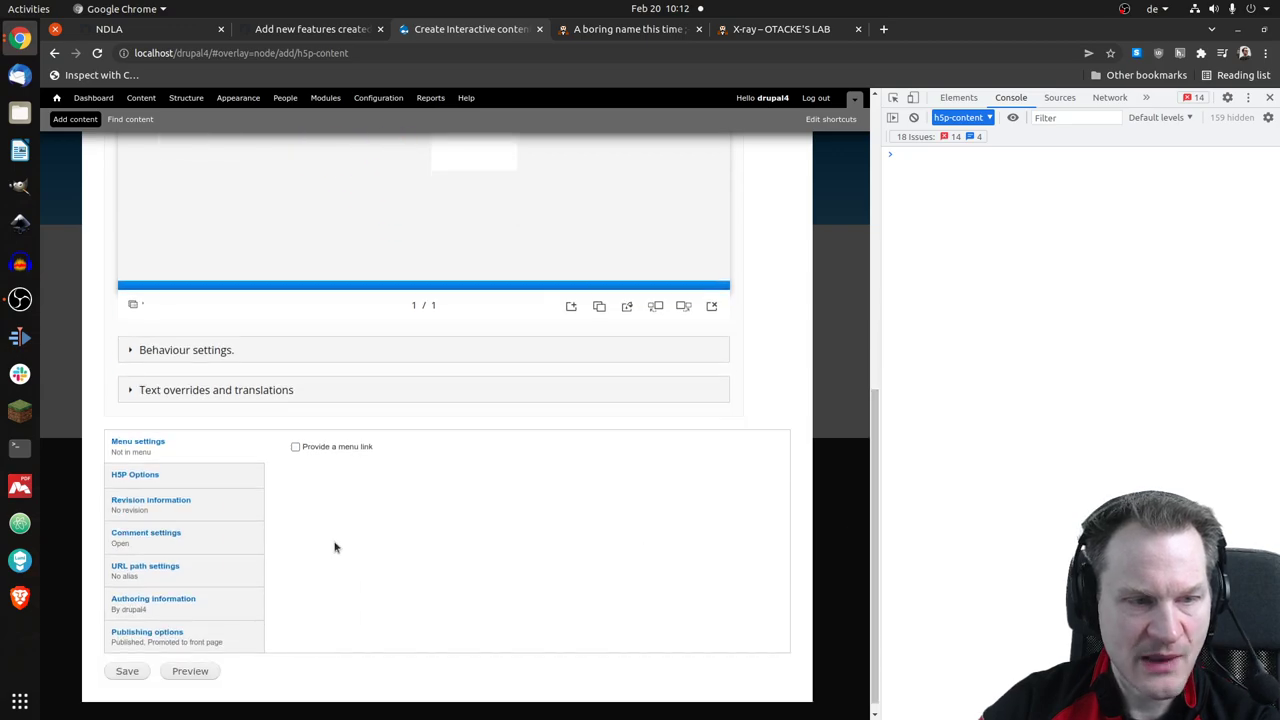
{"action": "left_click", "coordinate": [130, 673]}
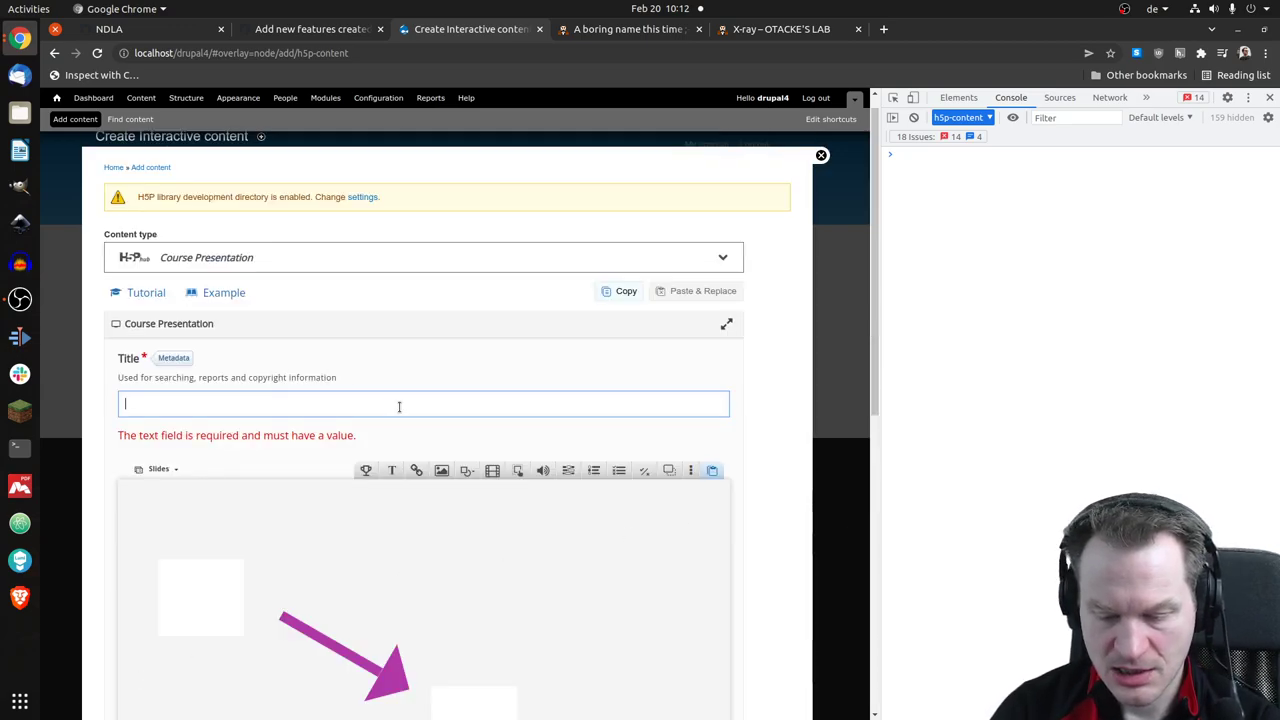
{"action": "type", "text": "cp test"}
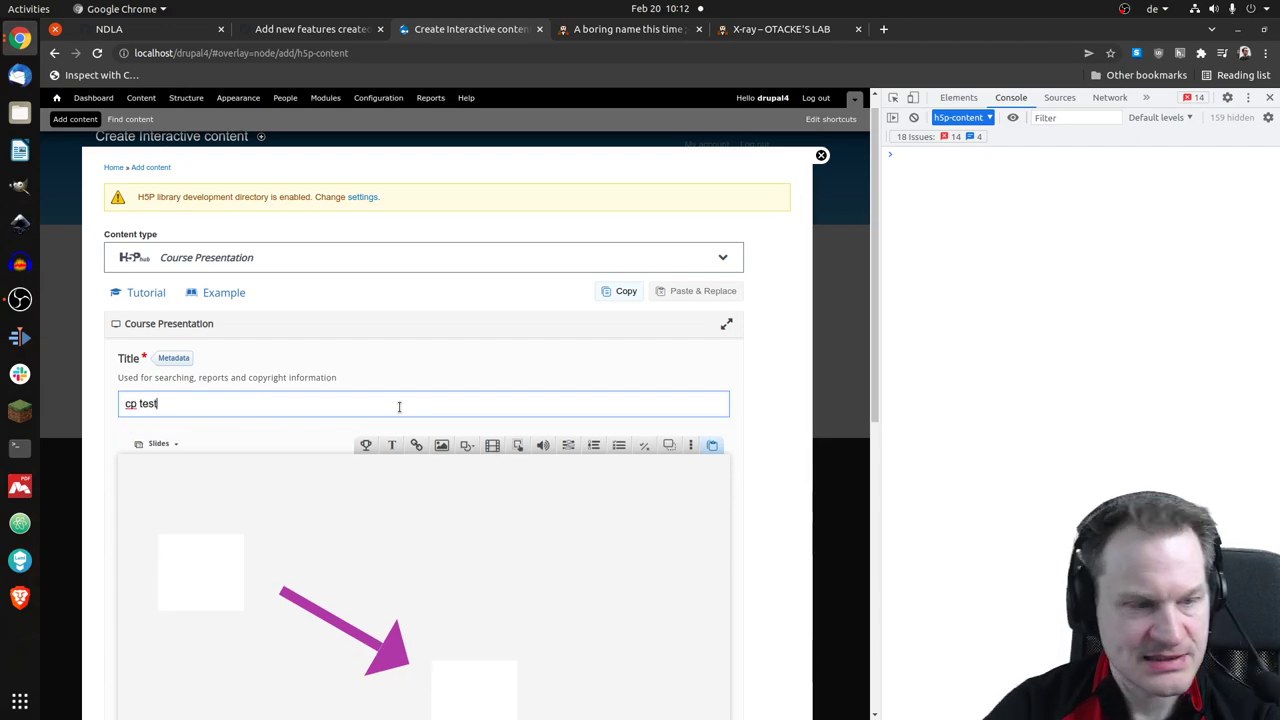
{"action": "left_click_drag", "start_coordinate": [872, 398], "coordinate": [871, 545]}
{"action": "scroll", "coordinate": [544, 640], "scroll_direction": "down", "scroll_amount": 5}
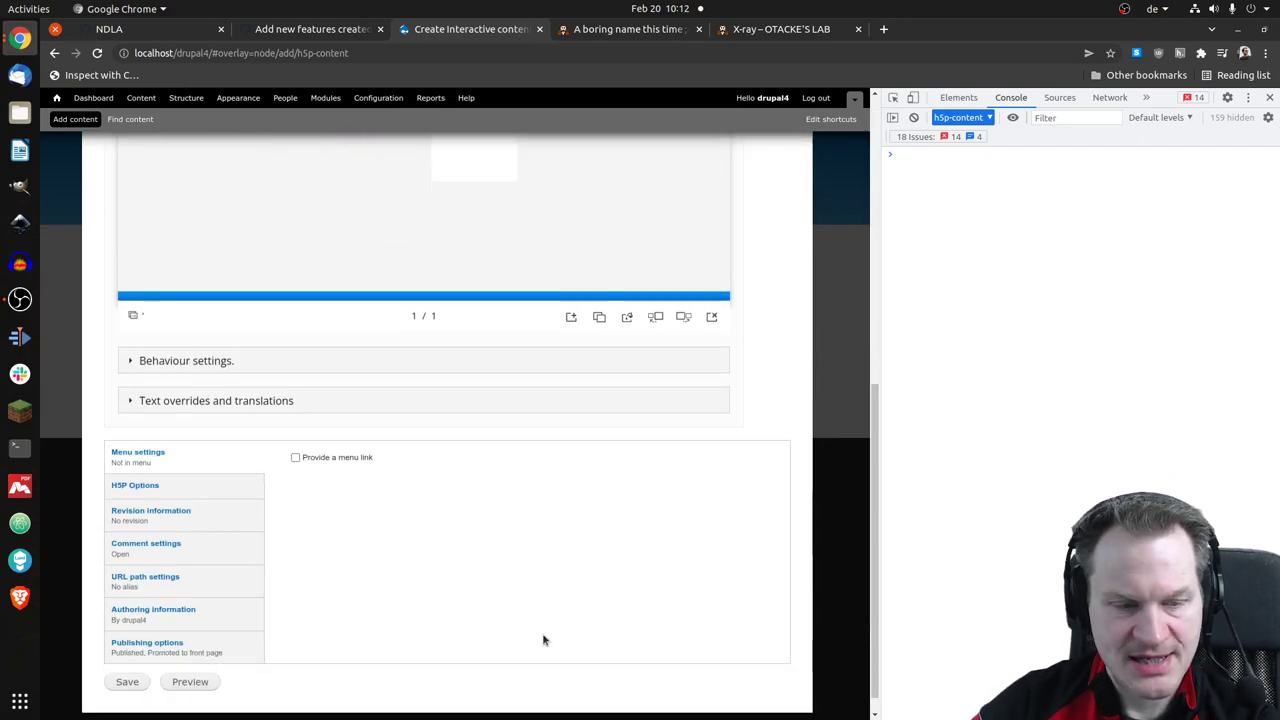
{"action": "left_click", "coordinate": [124, 681]}
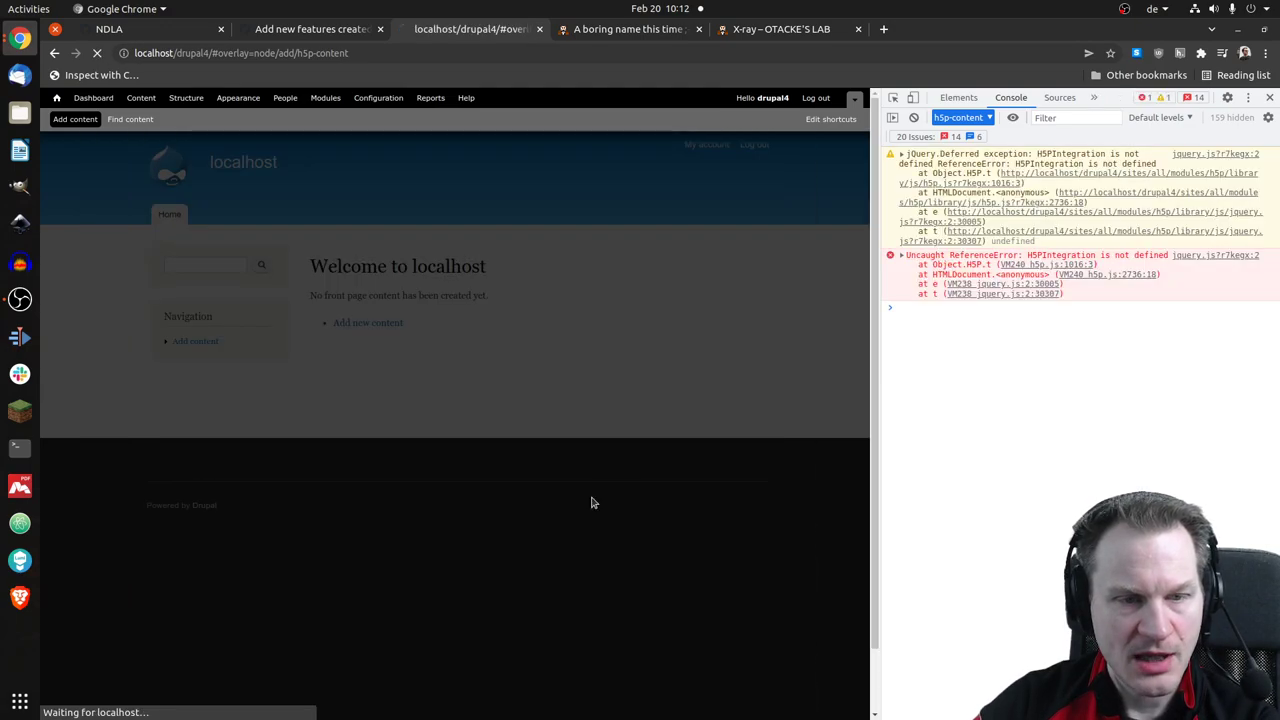
{"action": "scroll", "coordinate": [602, 346], "scroll_direction": "down", "scroll_amount": 3}
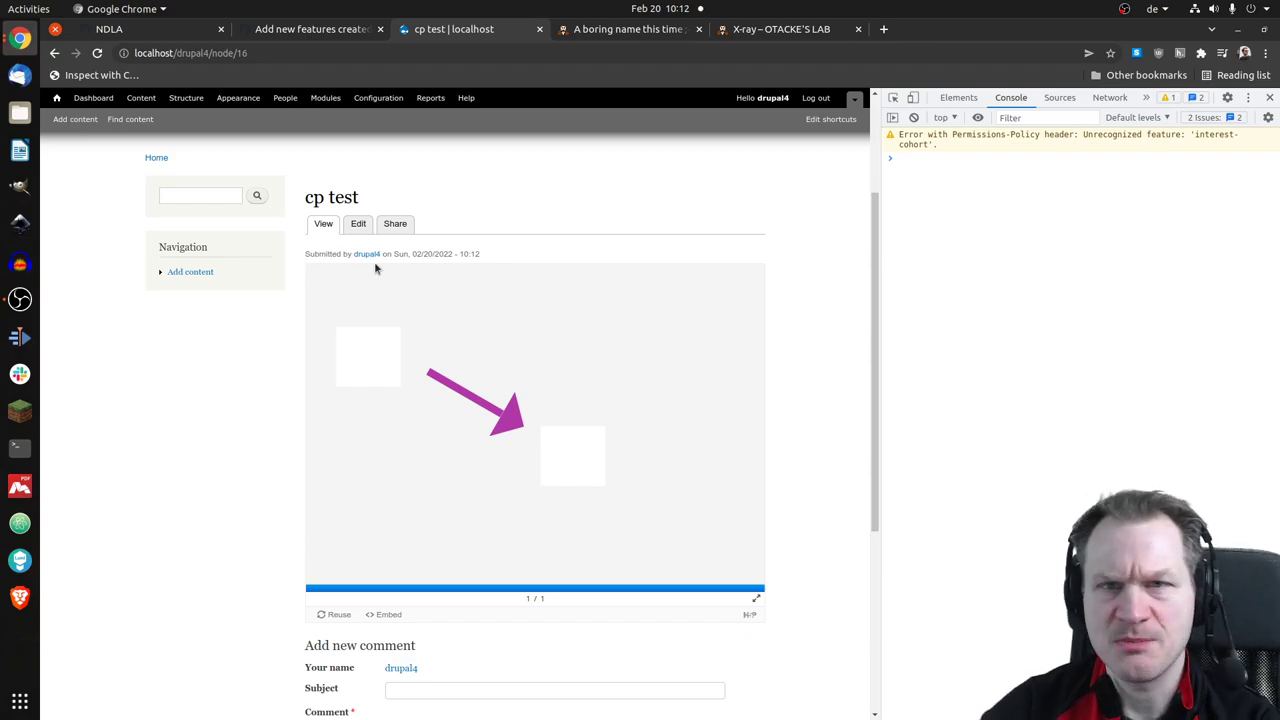
- Reopen cp test for editing and clear the old DevTools console warnings
{"action": "left_click", "coordinate": [358, 224]}
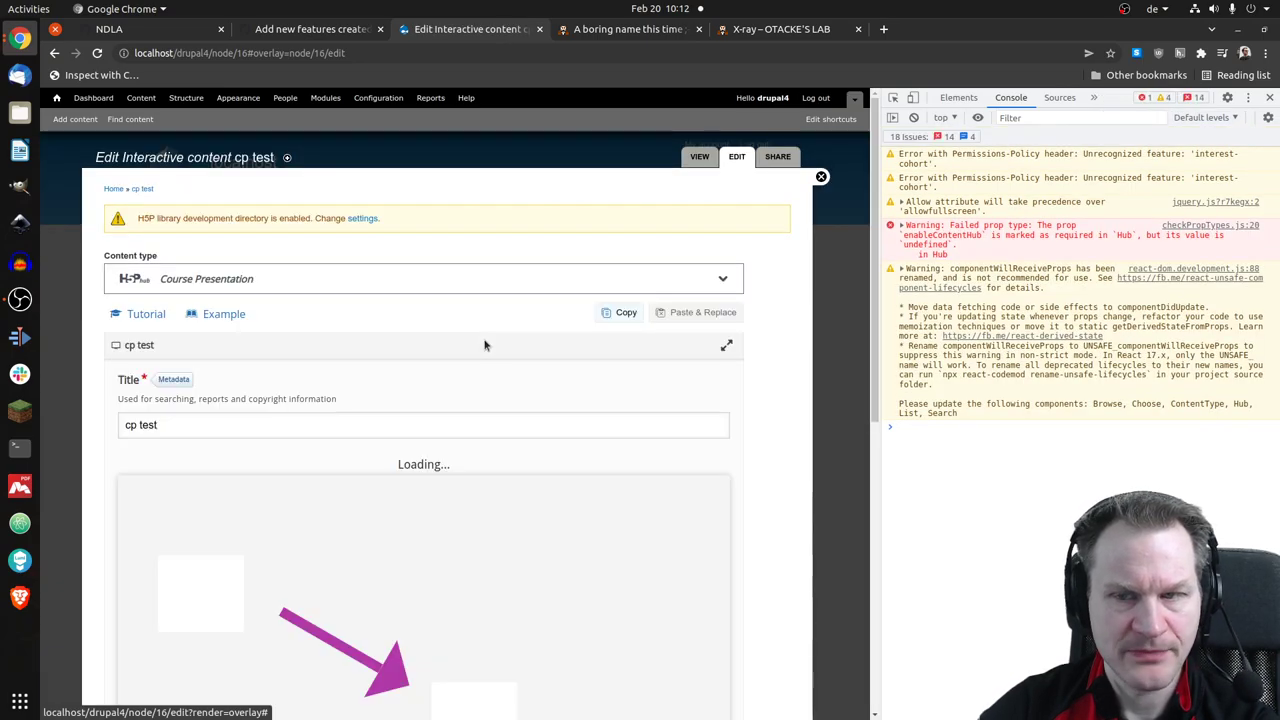
{"action": "left_click", "coordinate": [916, 119]}
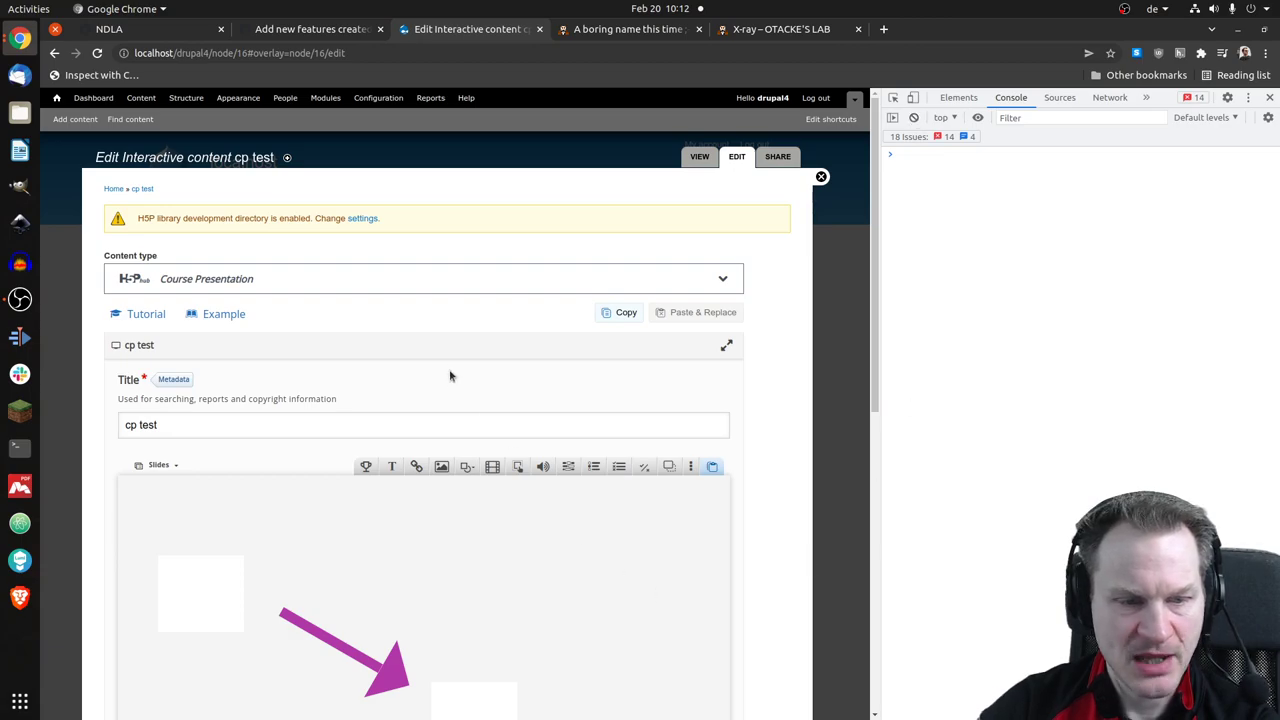
{"action": "scroll", "coordinate": [450, 376], "scroll_direction": "down", "scroll_amount": 3}
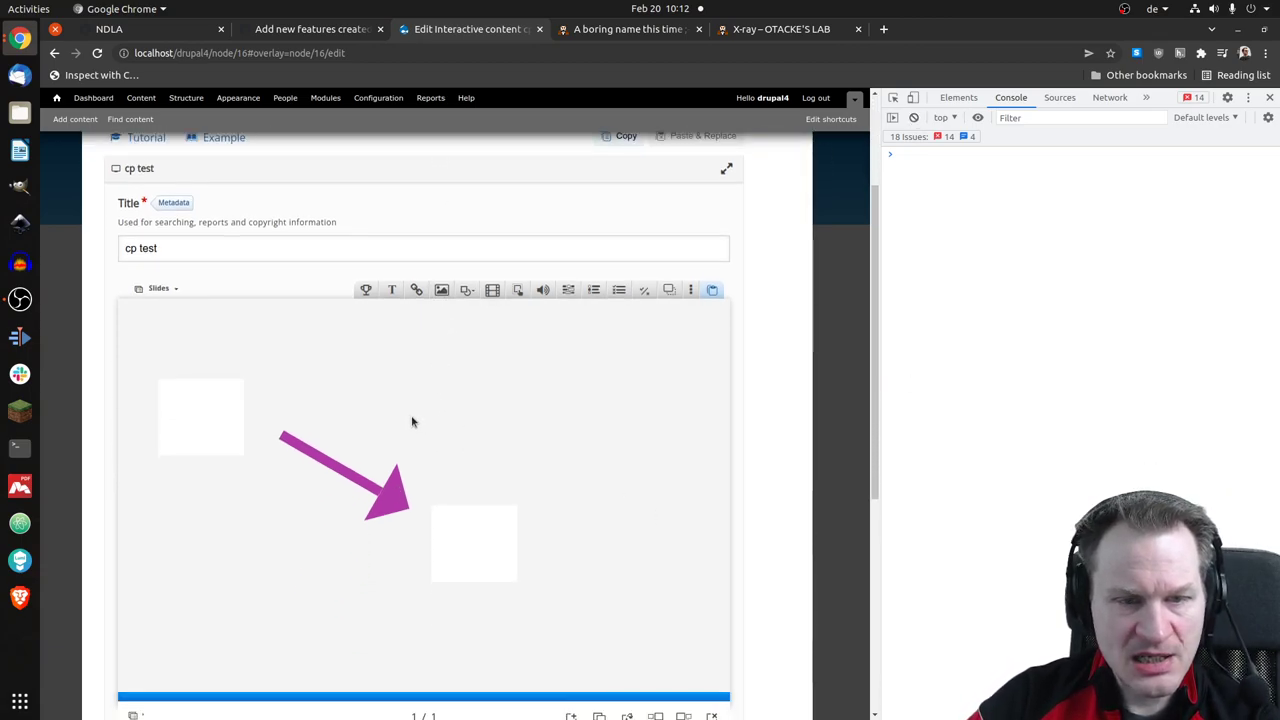
{"action": "scroll", "coordinate": [562, 595], "scroll_direction": "down", "scroll_amount": 1}
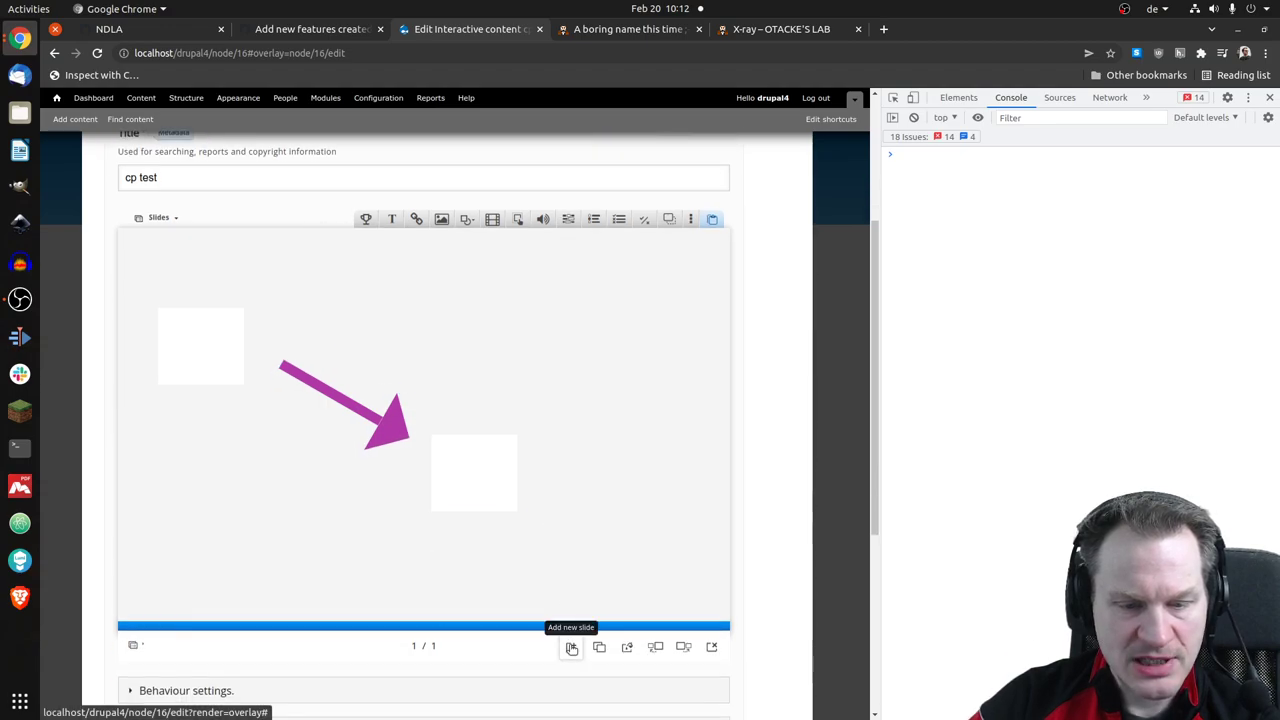
- Add a new blank slide and place a Chart element on it
{"action": "left_click", "coordinate": [571, 648]}
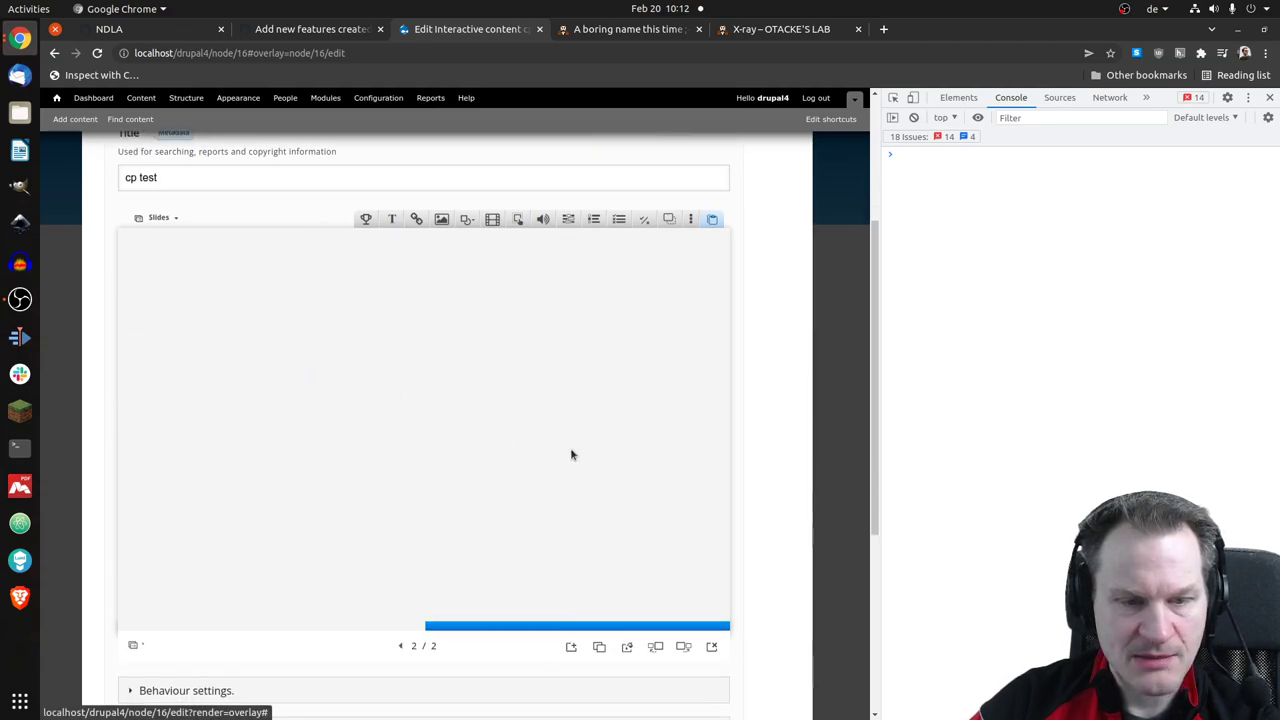
{"action": "left_click", "coordinate": [690, 219]}
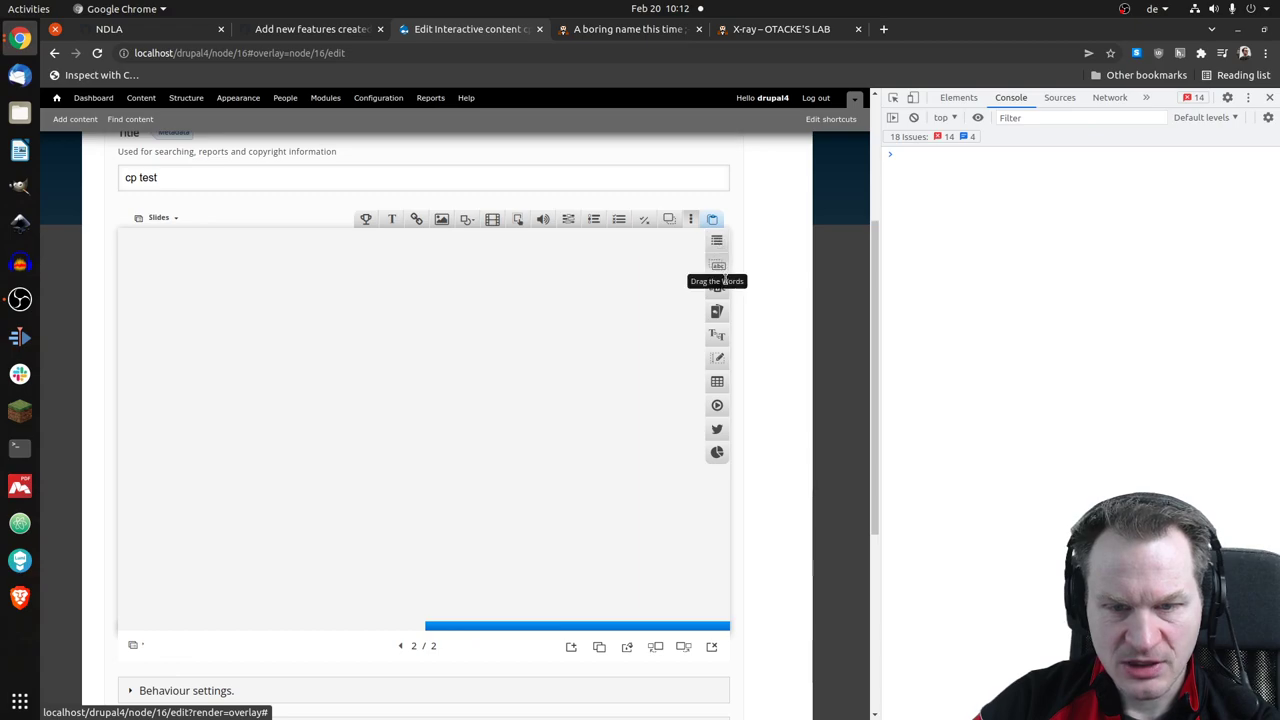
{"action": "left_click", "coordinate": [716, 454]}
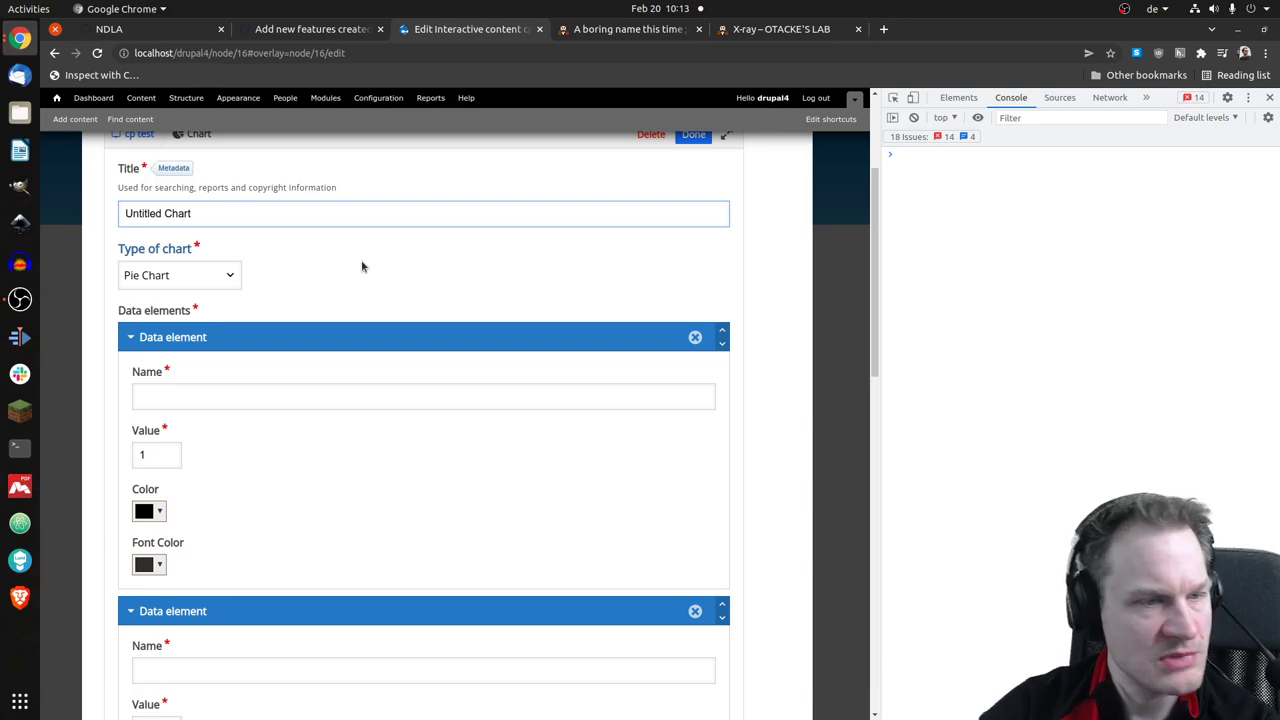
- Set the chart type to Extended Bar Chart and look through its fields
{"action": "left_click", "coordinate": [228, 278]}
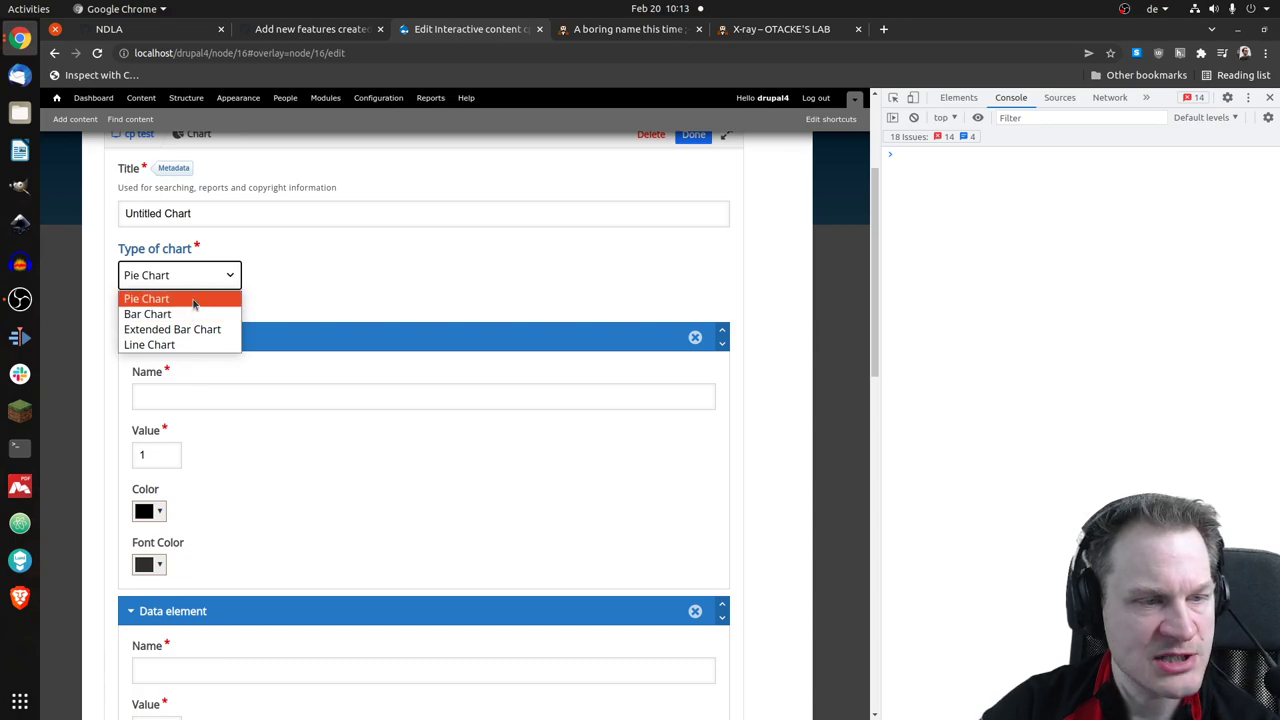
{"action": "left_click", "coordinate": [205, 333]}
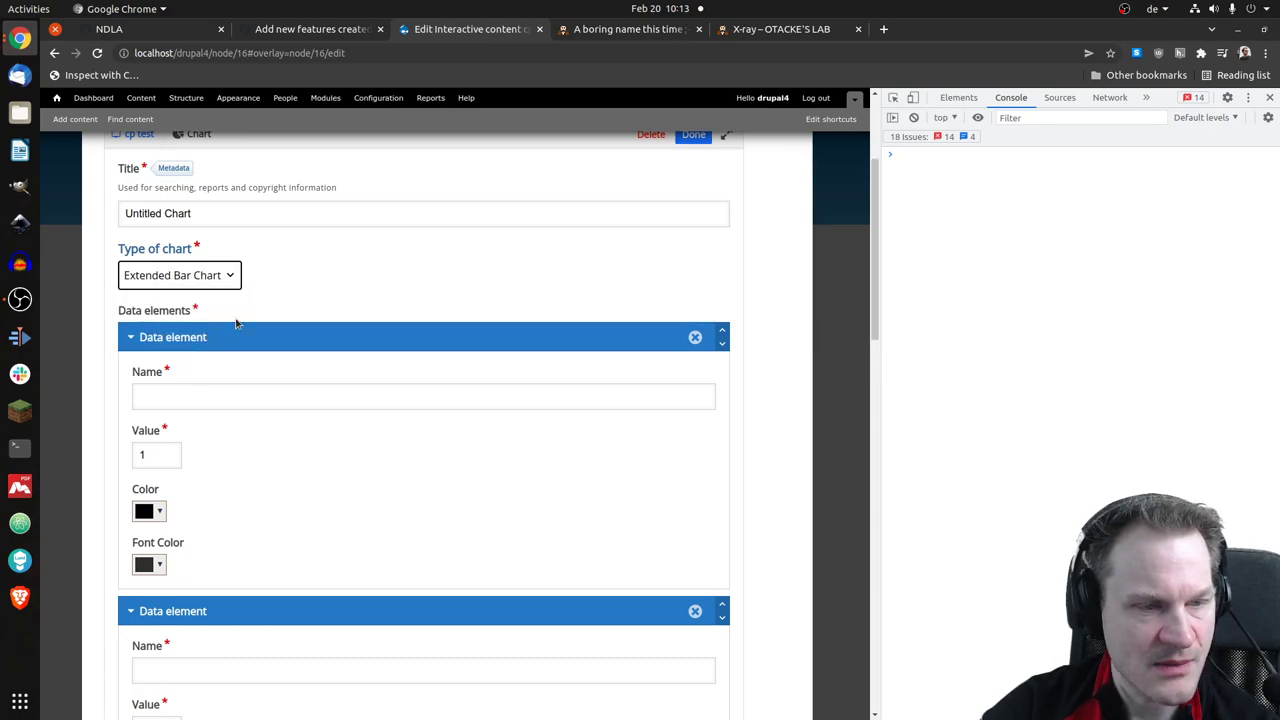
{"action": "scroll", "coordinate": [383, 309], "scroll_direction": "down", "scroll_amount": 3}
{"action": "scroll", "coordinate": [391, 300], "scroll_direction": "down", "scroll_amount": 4}
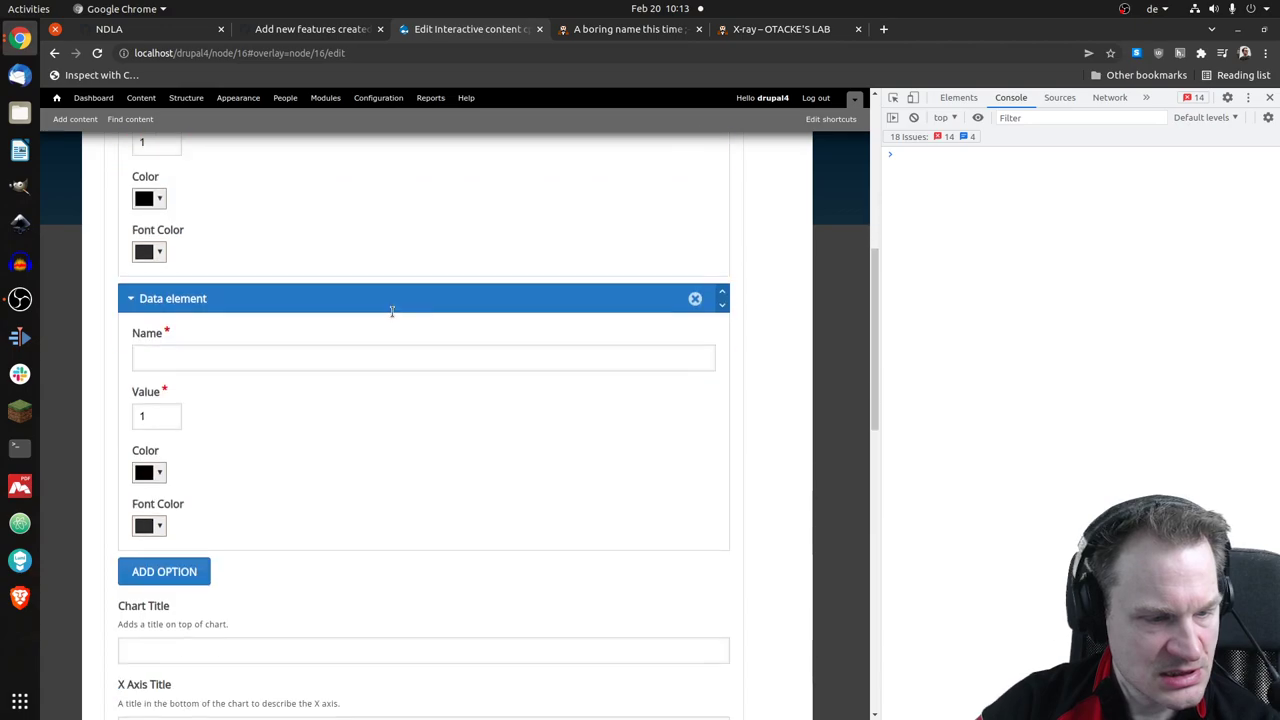
{"action": "scroll", "coordinate": [391, 310], "scroll_direction": "down", "scroll_amount": 2}
{"action": "scroll", "coordinate": [391, 317], "scroll_direction": "down", "scroll_amount": 4}
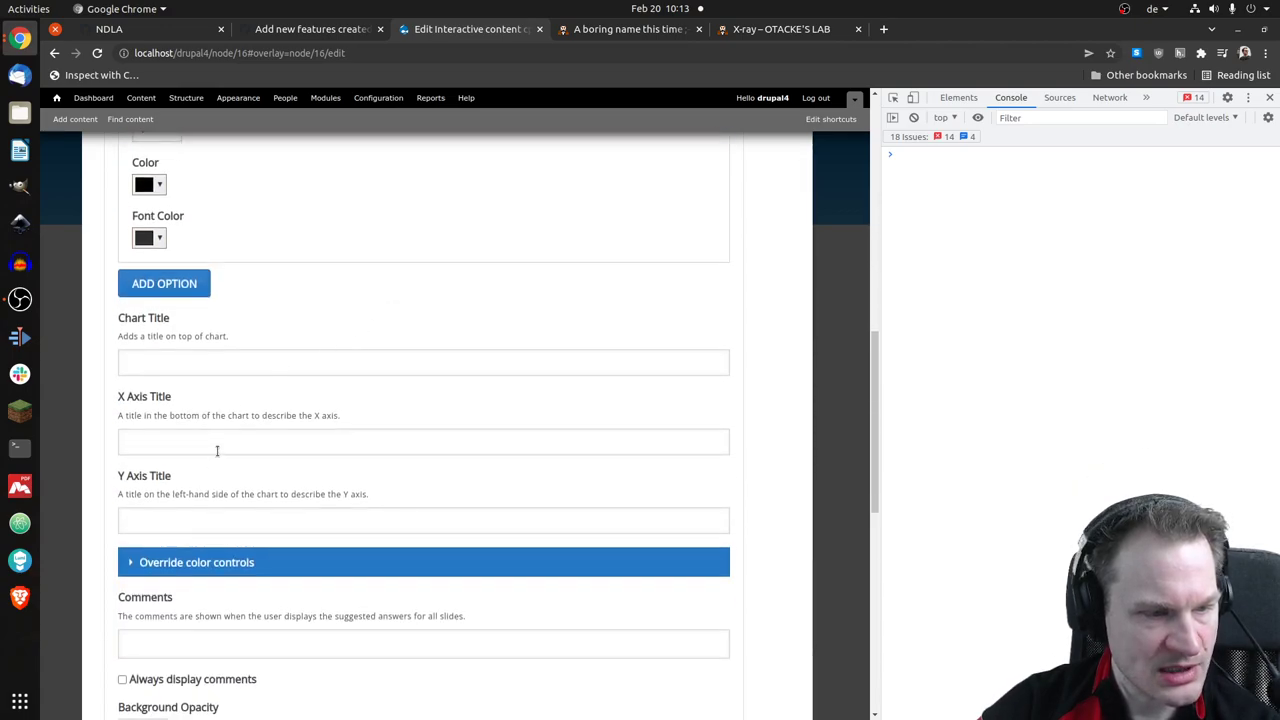
{"action": "scroll", "coordinate": [229, 380], "scroll_direction": "down", "scroll_amount": 2}
{"action": "scroll", "coordinate": [275, 347], "scroll_direction": "up", "scroll_amount": 4}
{"action": "scroll", "coordinate": [246, 331], "scroll_direction": "up", "scroll_amount": 4}
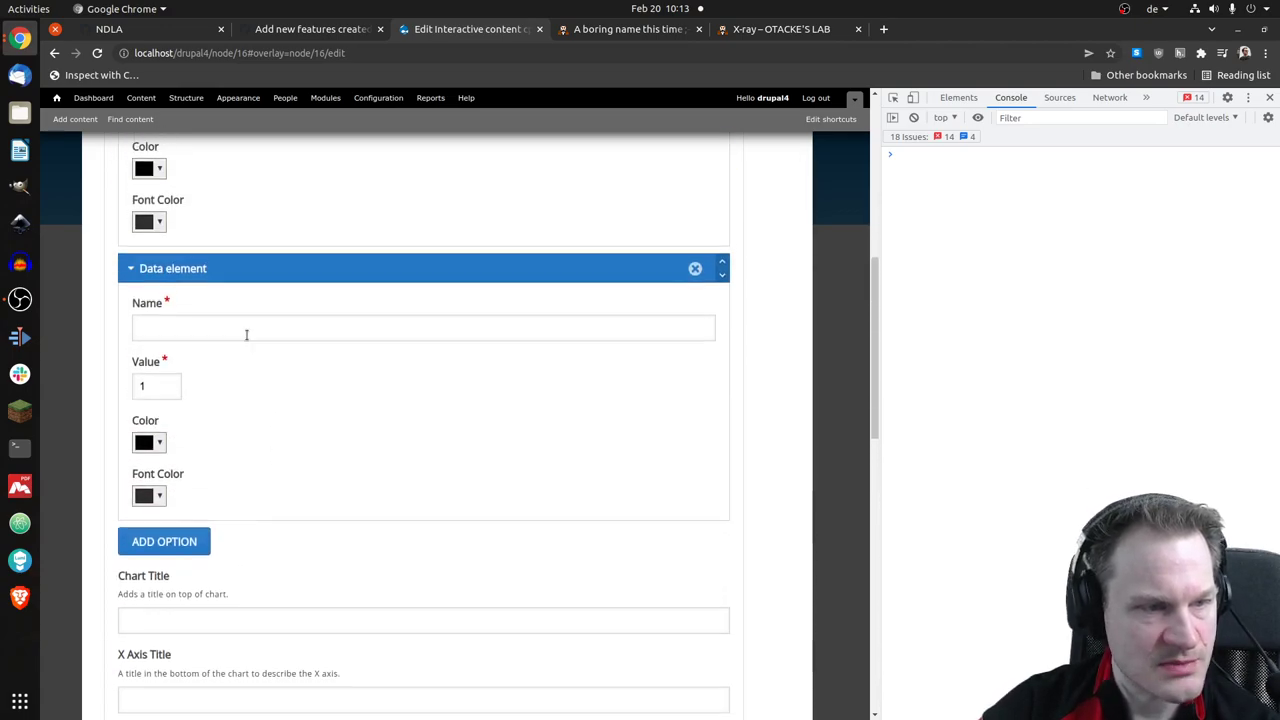
{"action": "scroll", "coordinate": [229, 291], "scroll_direction": "up", "scroll_amount": 5}
- Switch the chart type to Bar Chart and review the resulting form fields
{"action": "left_click", "coordinate": [222, 248]}
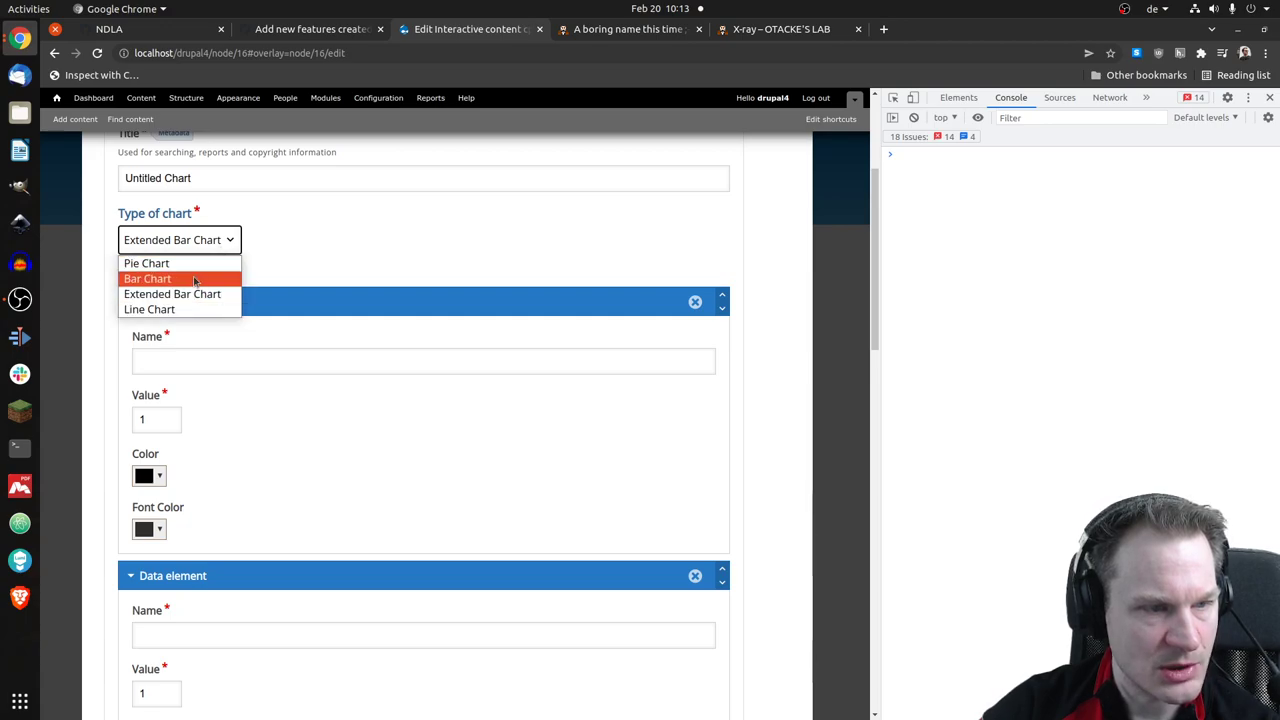
{"action": "left_click", "coordinate": [195, 279]}
{"action": "scroll", "coordinate": [418, 364], "scroll_direction": "down", "scroll_amount": 1}
{"action": "scroll", "coordinate": [418, 364], "scroll_direction": "down", "scroll_amount": 1}
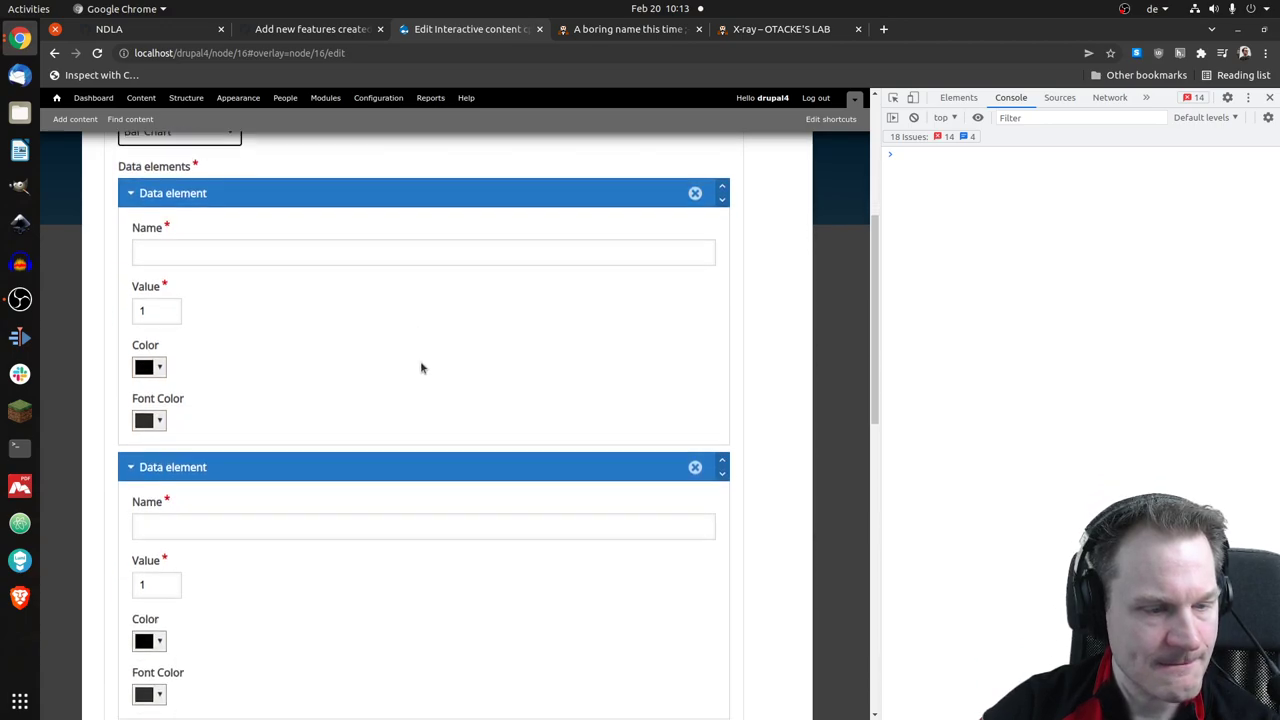
{"action": "scroll", "coordinate": [419, 366], "scroll_direction": "down", "scroll_amount": 2}
{"action": "scroll", "coordinate": [421, 368], "scroll_direction": "down", "scroll_amount": 1}
{"action": "scroll", "coordinate": [421, 368], "scroll_direction": "up", "scroll_amount": 2}
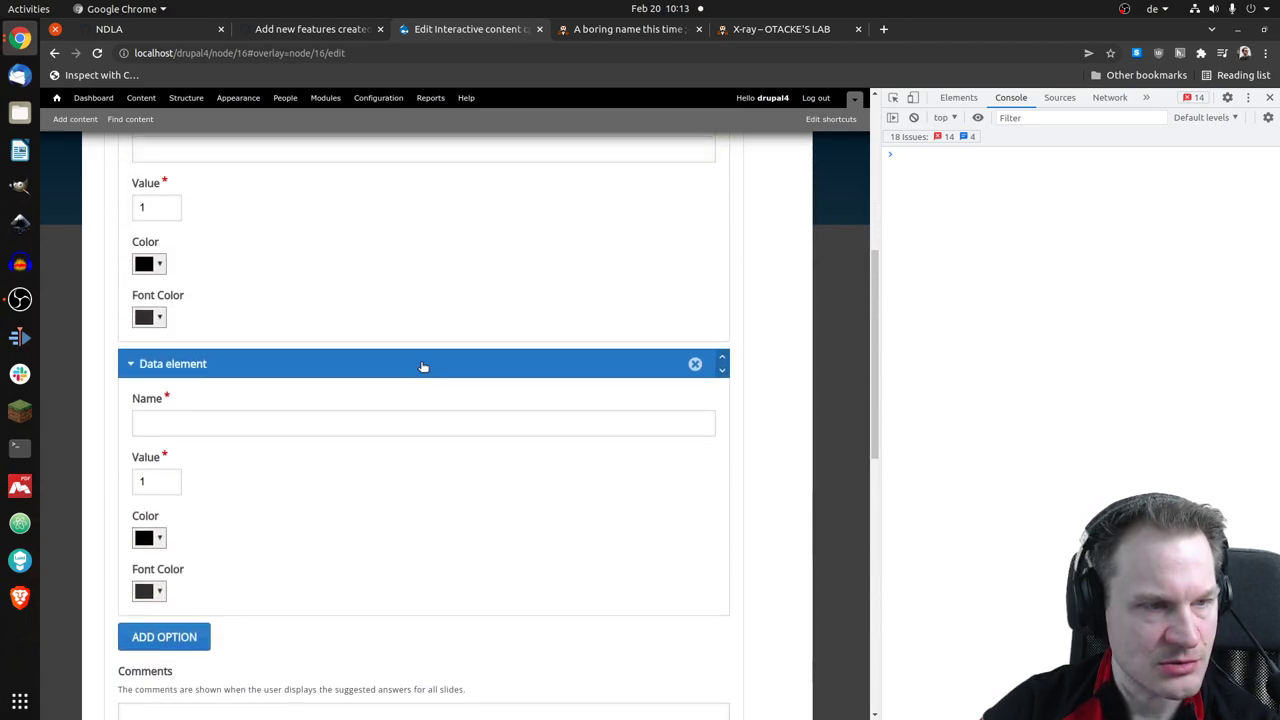
{"action": "scroll", "coordinate": [357, 300], "scroll_direction": "up", "scroll_amount": 1}
{"action": "scroll", "coordinate": [300, 495], "scroll_direction": "down", "scroll_amount": 1}
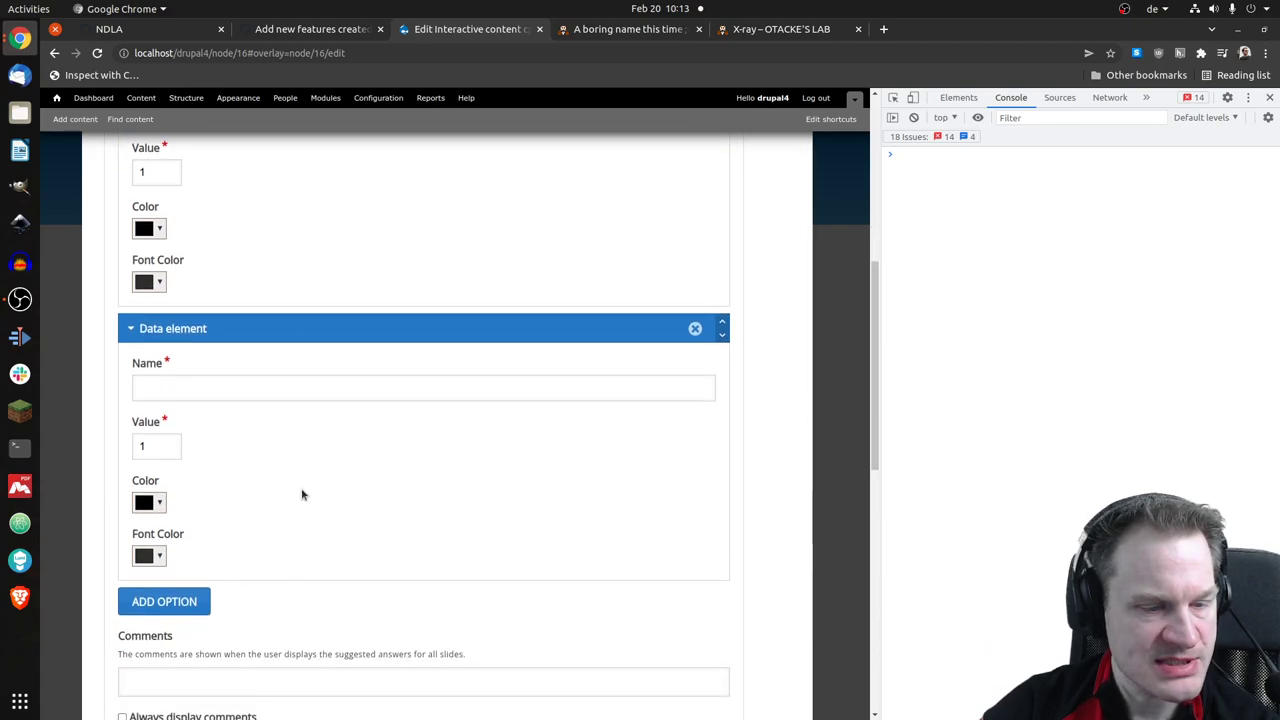
{"action": "scroll", "coordinate": [303, 491], "scroll_direction": "down", "scroll_amount": 2}
{"action": "scroll", "coordinate": [246, 526], "scroll_direction": "down", "scroll_amount": 1}
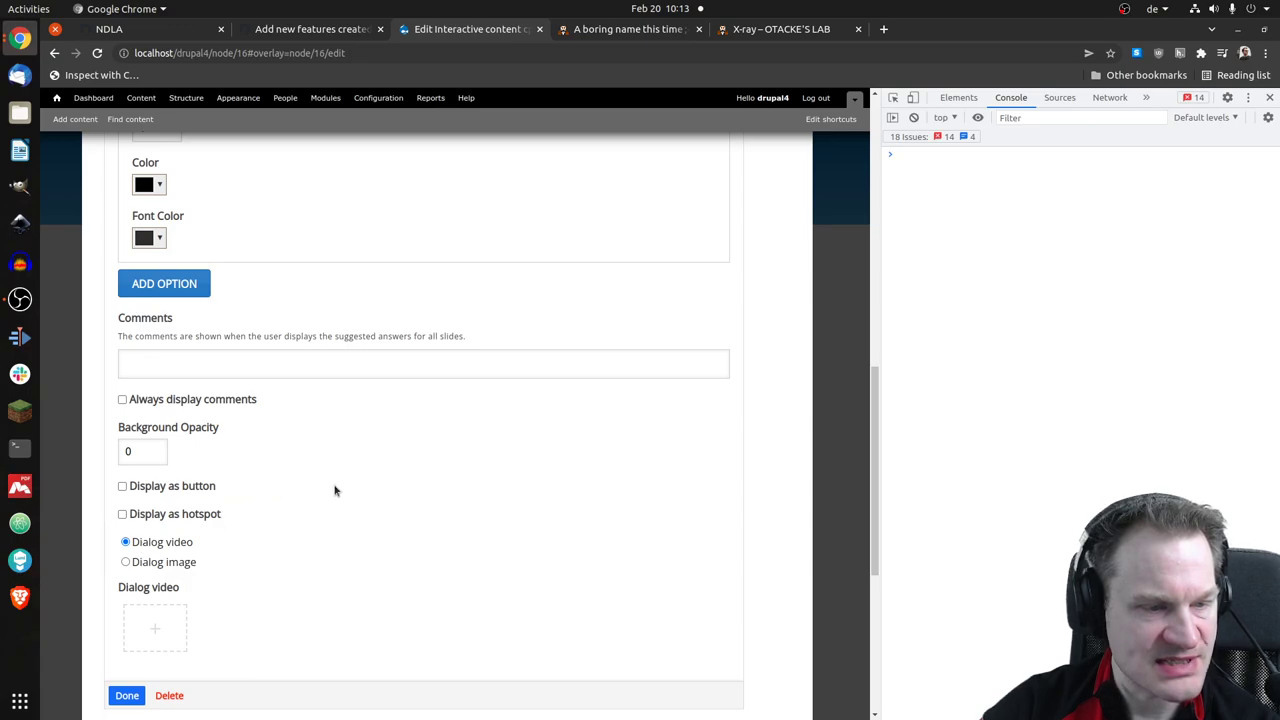
{"action": "scroll", "coordinate": [335, 490], "scroll_direction": "up", "scroll_amount": 2}
{"action": "scroll", "coordinate": [333, 491], "scroll_direction": "down", "scroll_amount": 1}
{"action": "scroll", "coordinate": [300, 520], "scroll_direction": "down", "scroll_amount": 1}
{"action": "scroll", "coordinate": [294, 531], "scroll_direction": "down", "scroll_amount": 2}
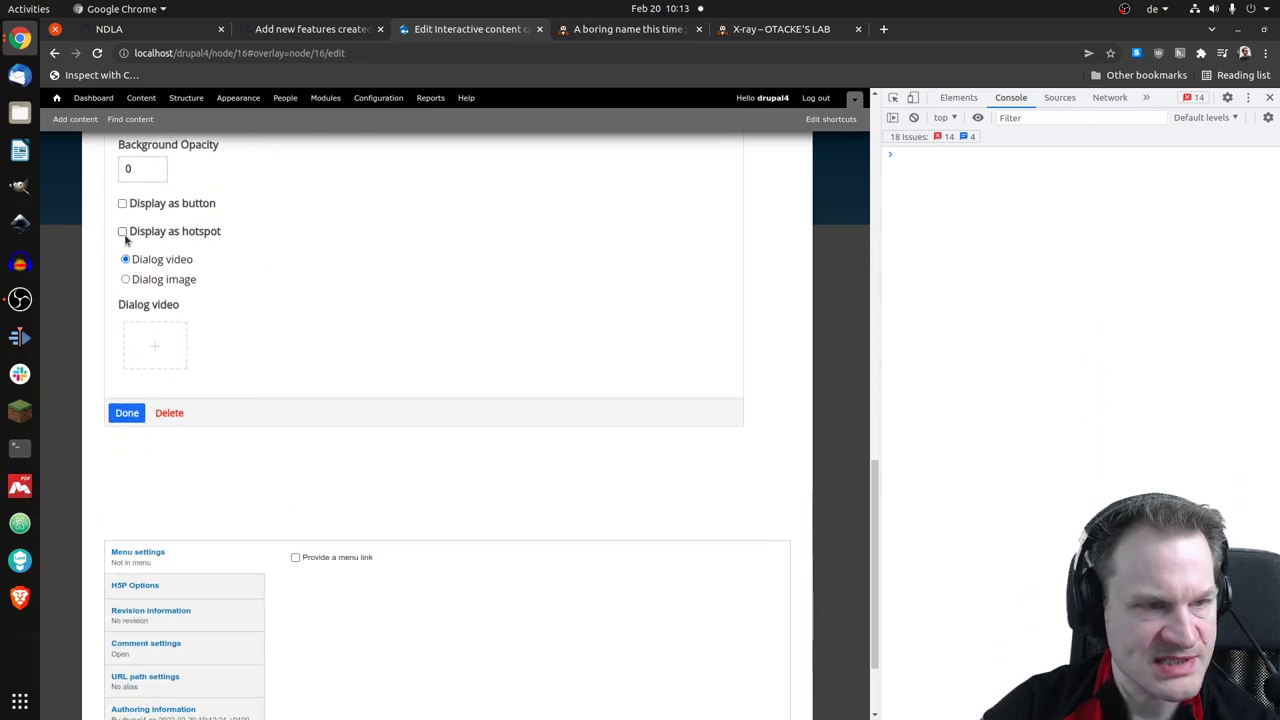
{"action": "scroll", "coordinate": [317, 249], "scroll_direction": "up", "scroll_amount": 1}
{"action": "scroll", "coordinate": [331, 260], "scroll_direction": "up", "scroll_amount": 2}
{"action": "scroll", "coordinate": [317, 266], "scroll_direction": "up", "scroll_amount": 3}
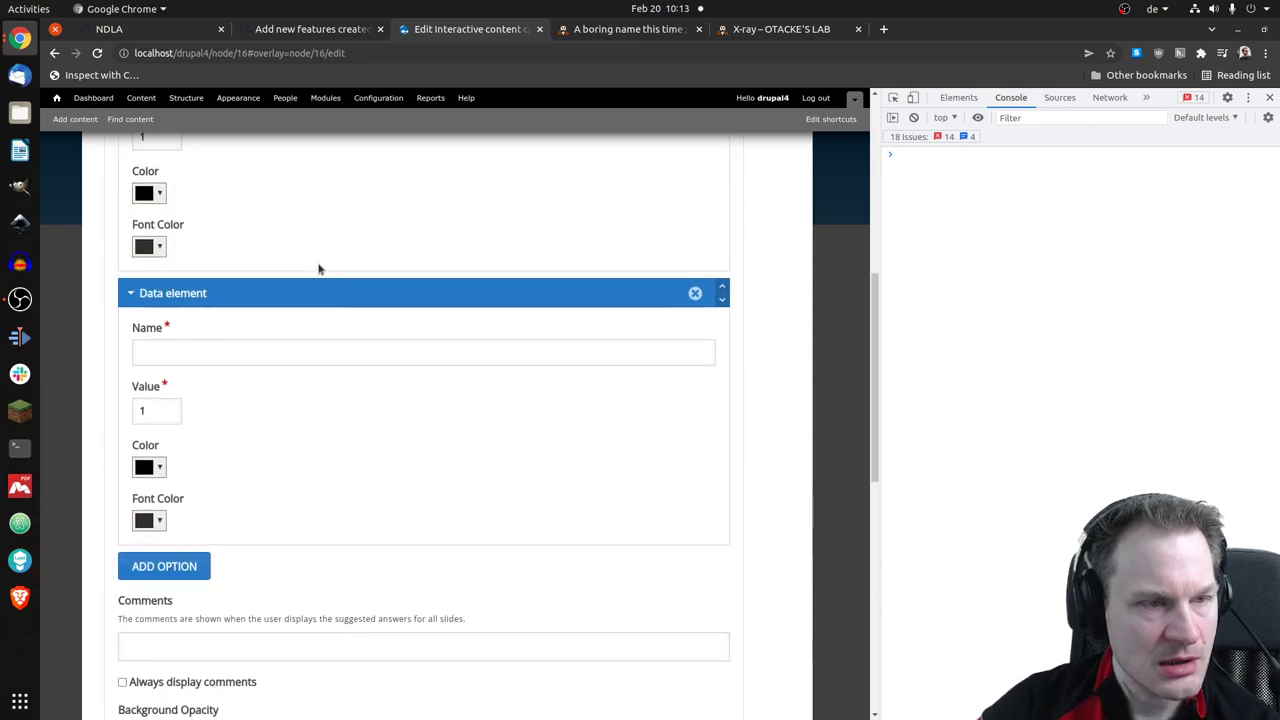
{"action": "scroll", "coordinate": [319, 314], "scroll_direction": "up", "scroll_amount": 2}
{"action": "scroll", "coordinate": [300, 310], "scroll_direction": "up", "scroll_amount": 1}
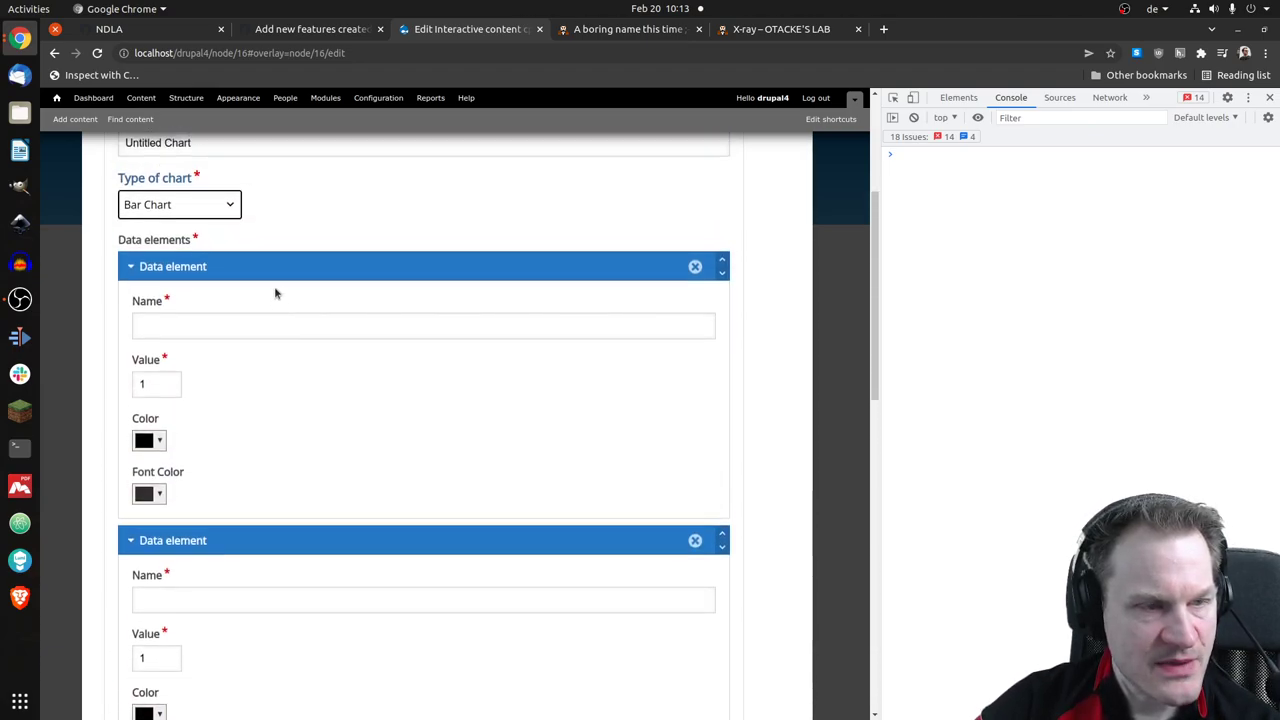
- Make the chart an Extended Bar Chart with data elements named 'Bar 1' and 'Bar 2'
{"action": "left_click", "coordinate": [229, 205]}
{"action": "left_click", "coordinate": [200, 258]}
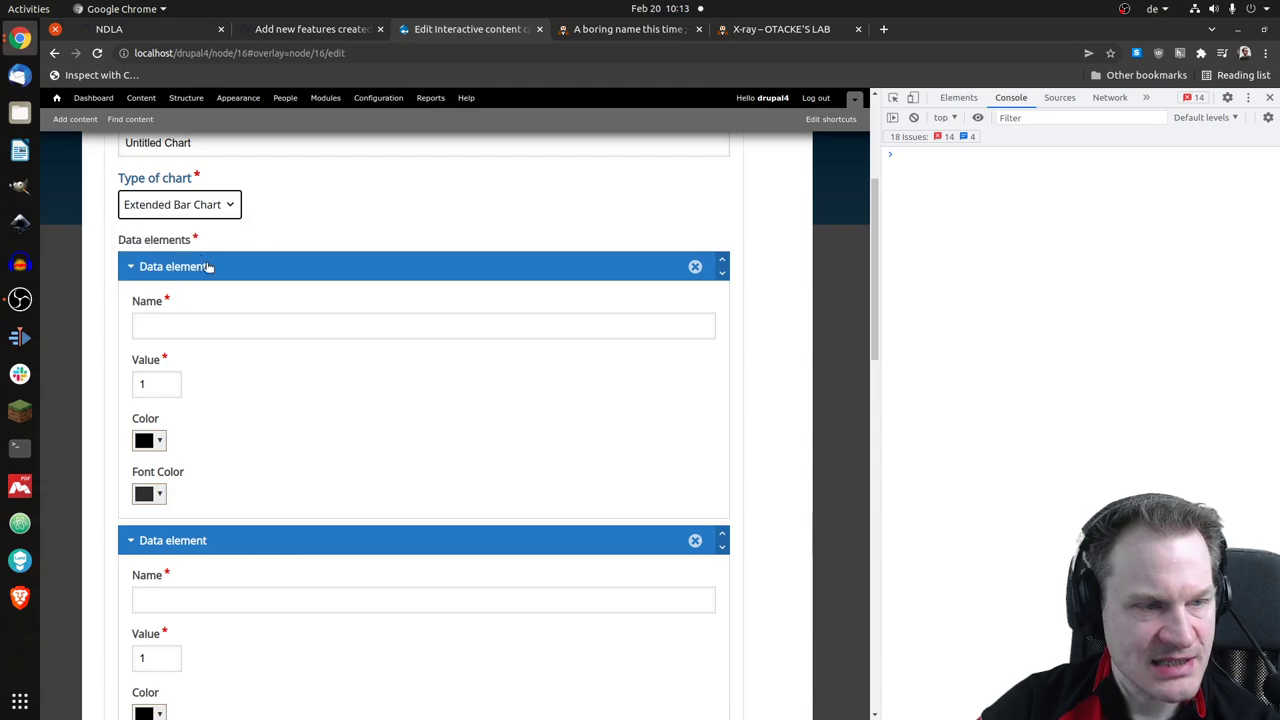
{"action": "left_click", "coordinate": [318, 325]}
{"action": "type", "text": "Bar"}
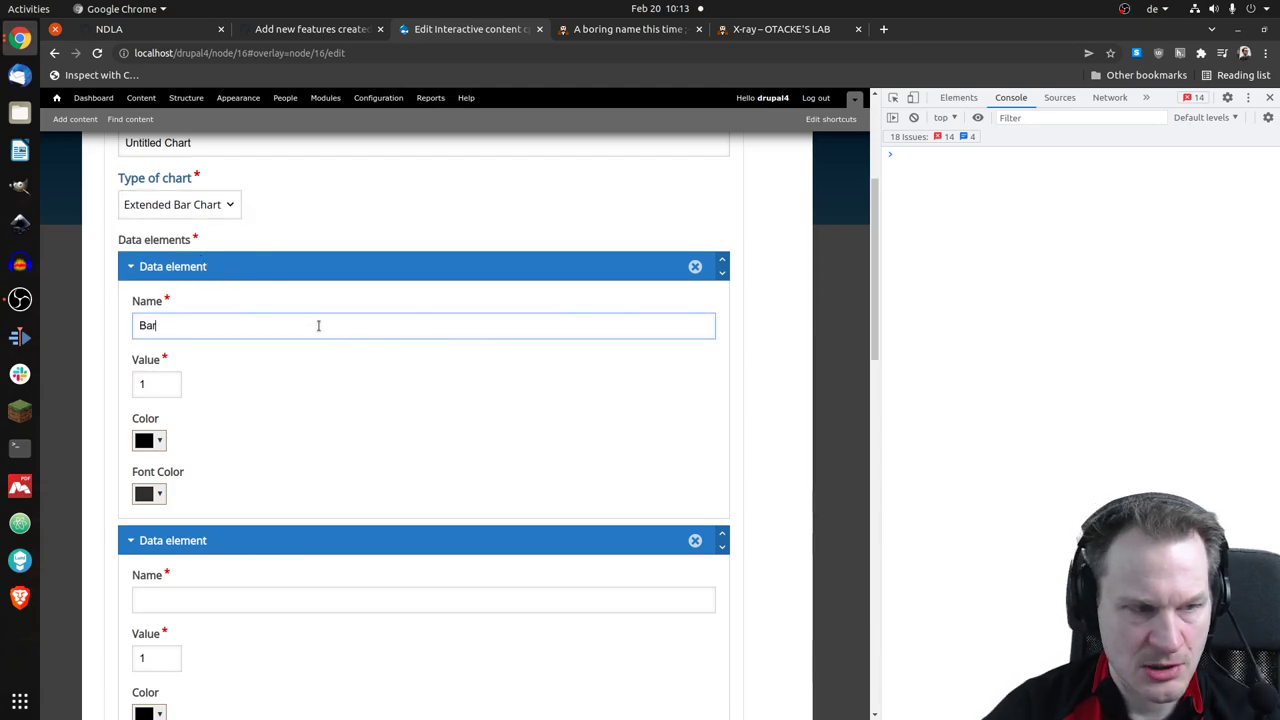
{"action": "type", "text": " 1"}
{"action": "left_click", "coordinate": [332, 603]}
{"action": "type", "text": "Ba"}
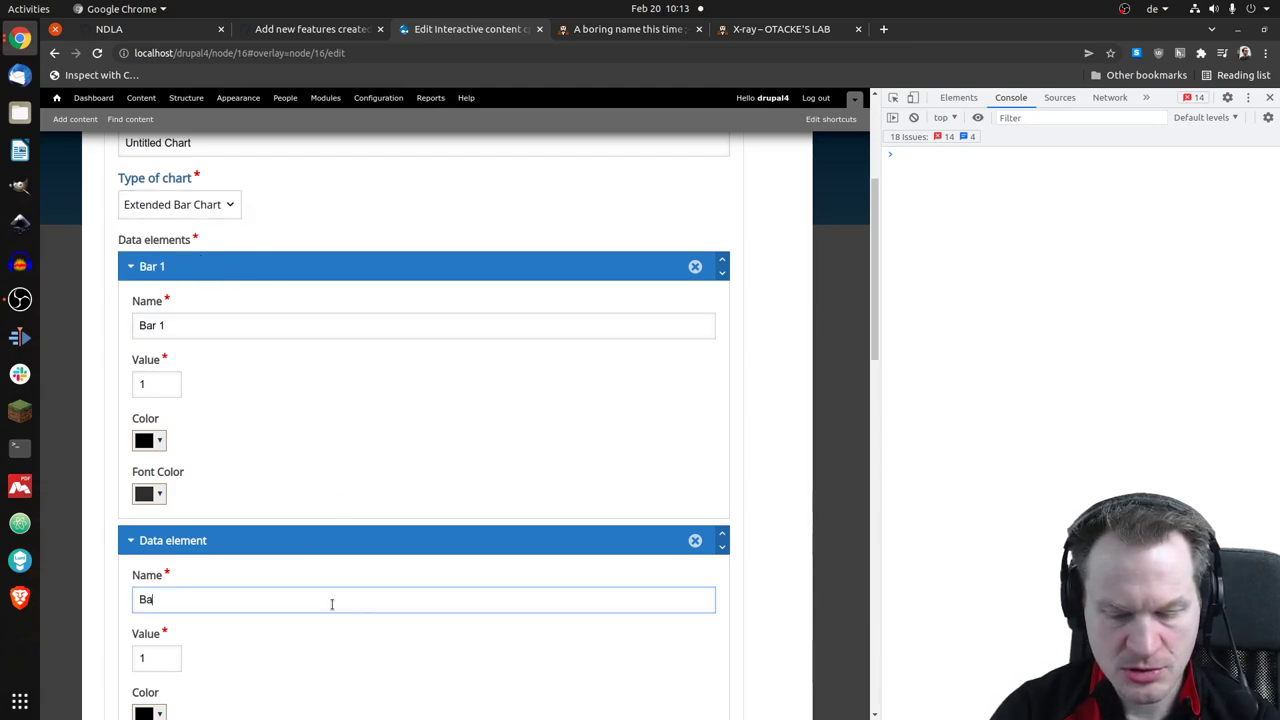
{"action": "type", "text": "r 2"}
- Pick the green swatch as Bar 1's colour and confirm it
{"action": "left_click", "coordinate": [159, 441]}
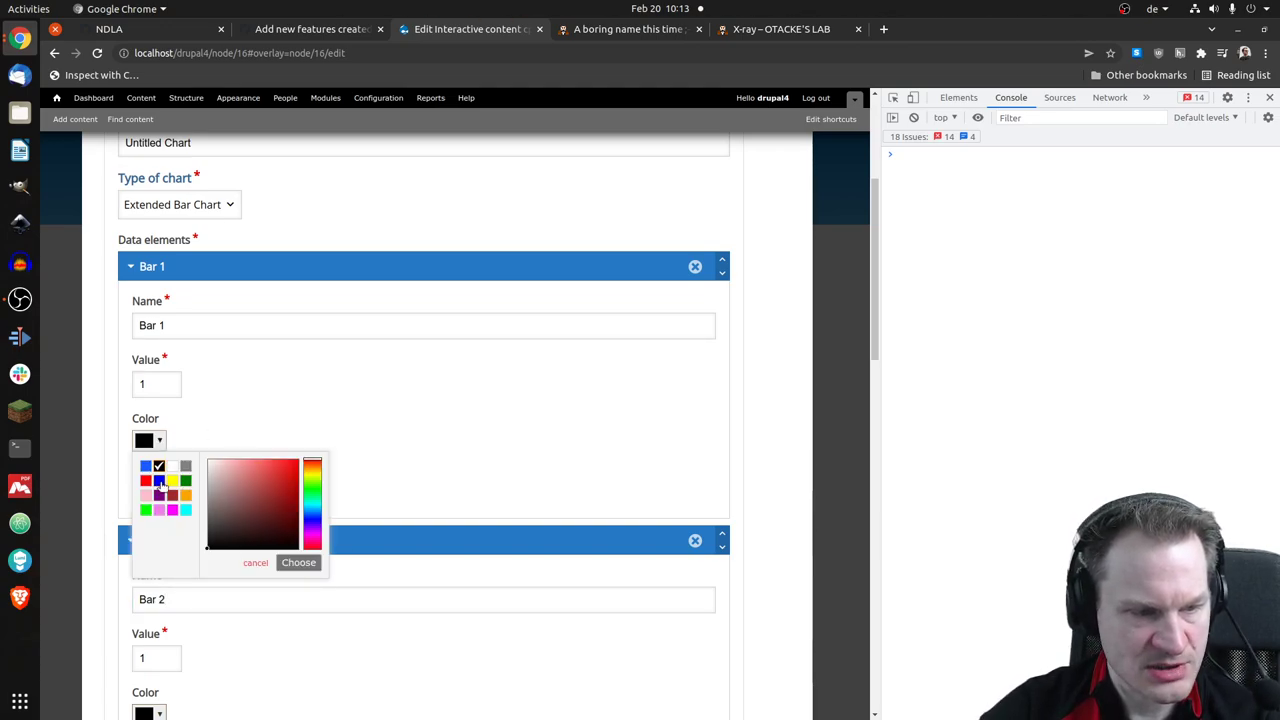
{"action": "left_click", "coordinate": [147, 511]}
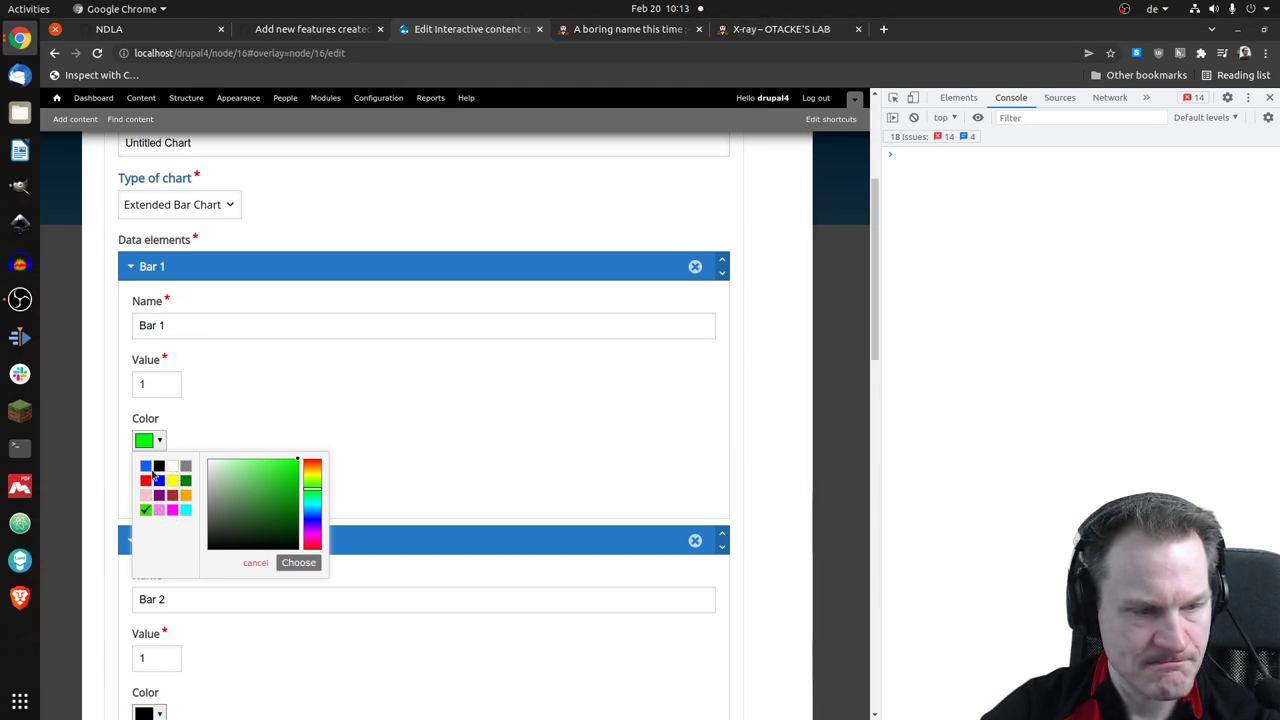
{"action": "left_click", "coordinate": [302, 565]}
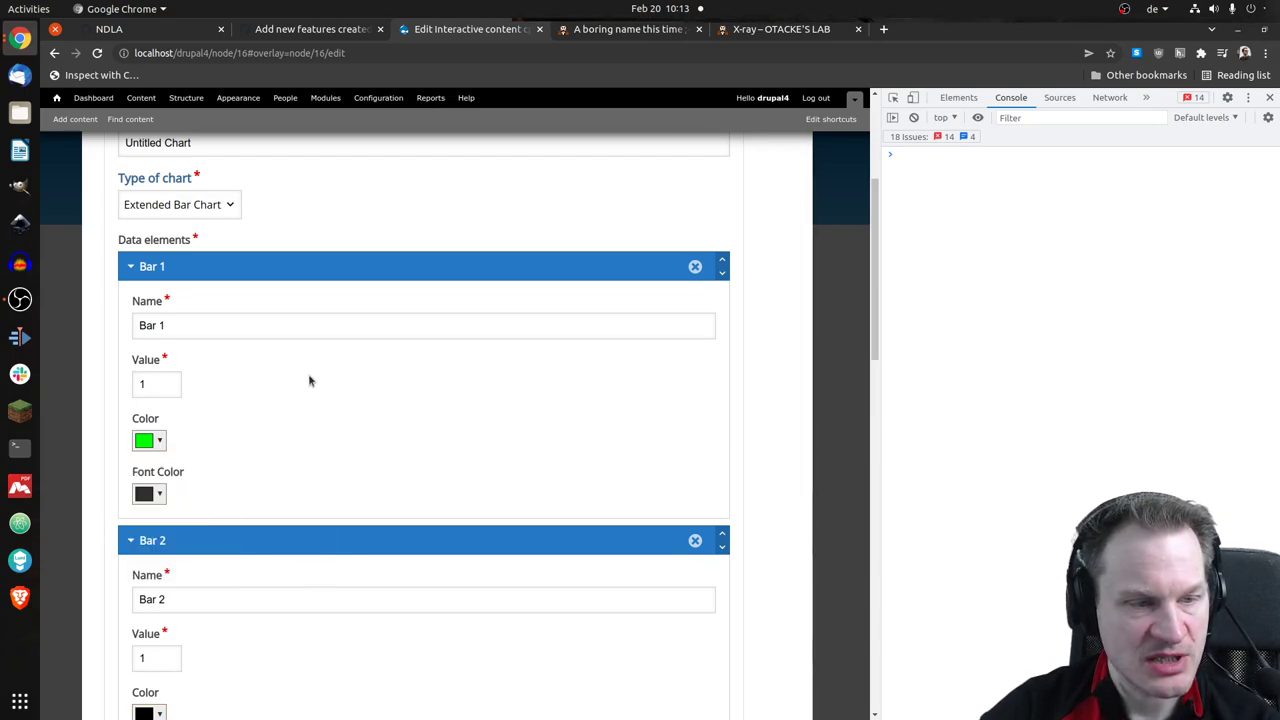
{"action": "scroll", "coordinate": [341, 377], "scroll_direction": "down", "scroll_amount": 1}
{"action": "scroll", "coordinate": [341, 377], "scroll_direction": "down", "scroll_amount": 2}
{"action": "scroll", "coordinate": [343, 374], "scroll_direction": "down", "scroll_amount": 1}
{"action": "scroll", "coordinate": [340, 369], "scroll_direction": "down", "scroll_amount": 3}
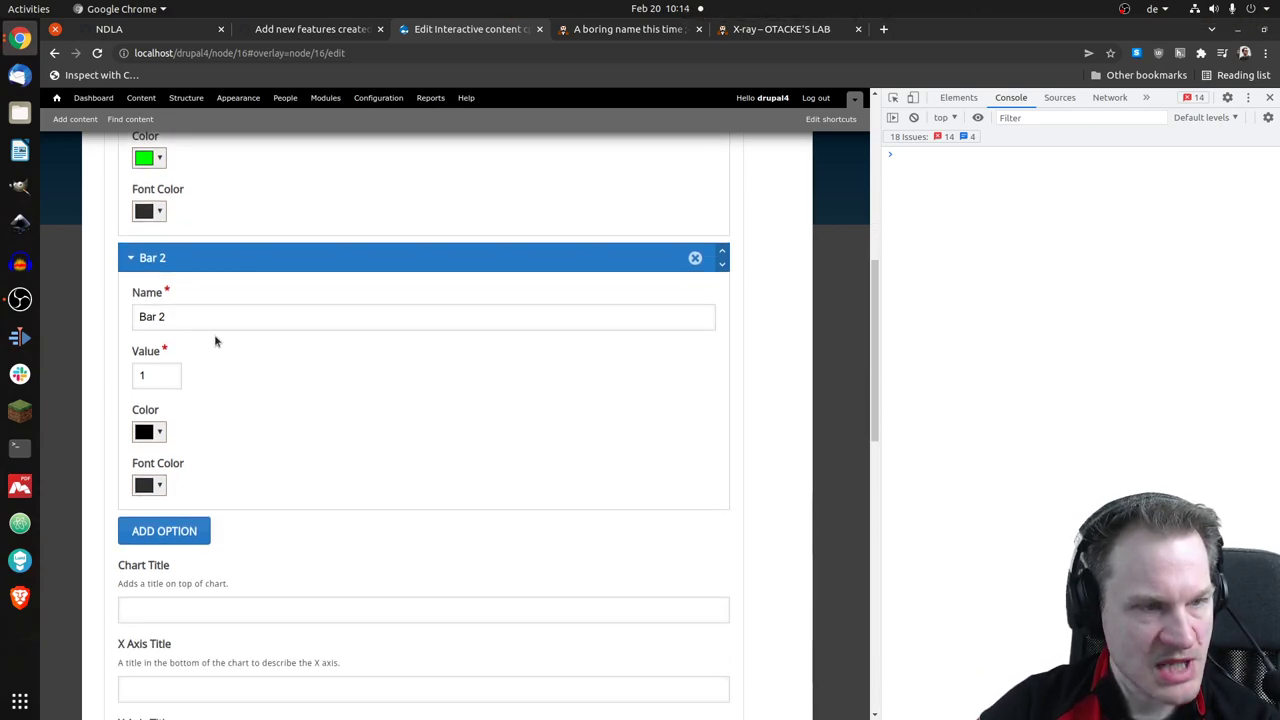
{"action": "scroll", "coordinate": [315, 412], "scroll_direction": "down", "scroll_amount": 5}
- Enter 'Chart Title' as the chart title, 'X' as the X axis title and 'Y' as the Y axis title
{"action": "left_click", "coordinate": [285, 402]}
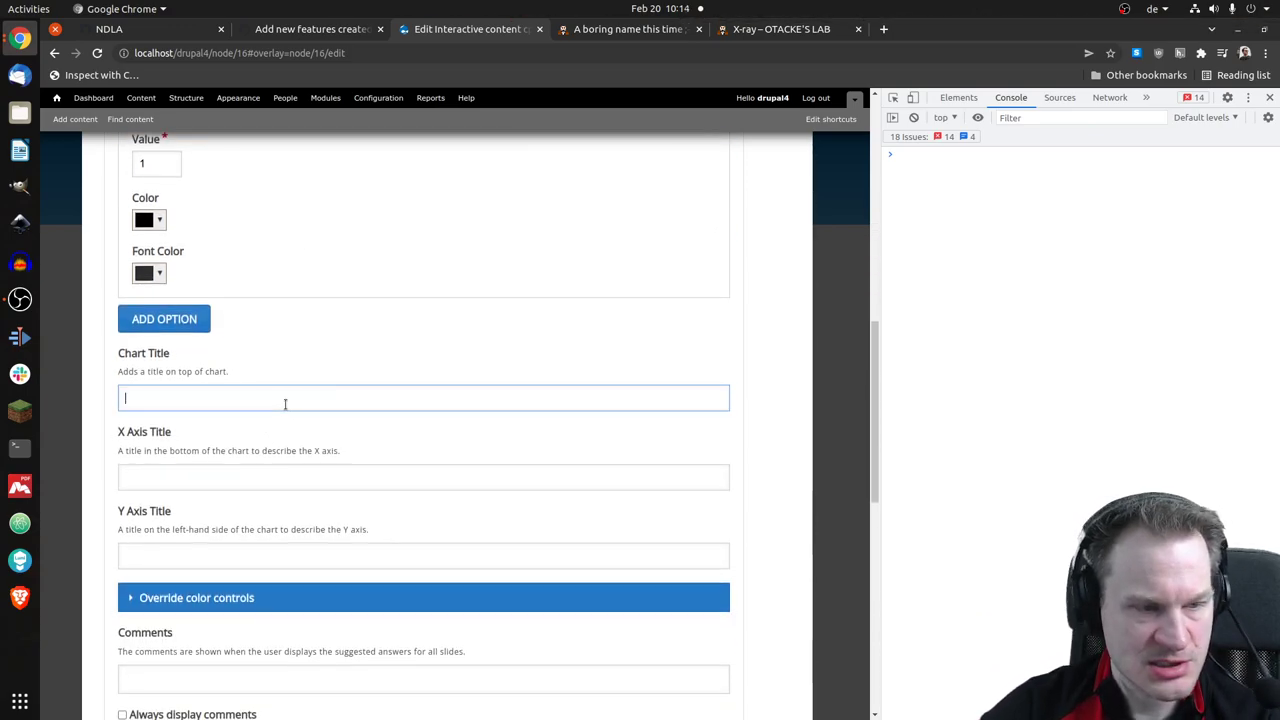
{"action": "type", "text": "Chart T"}
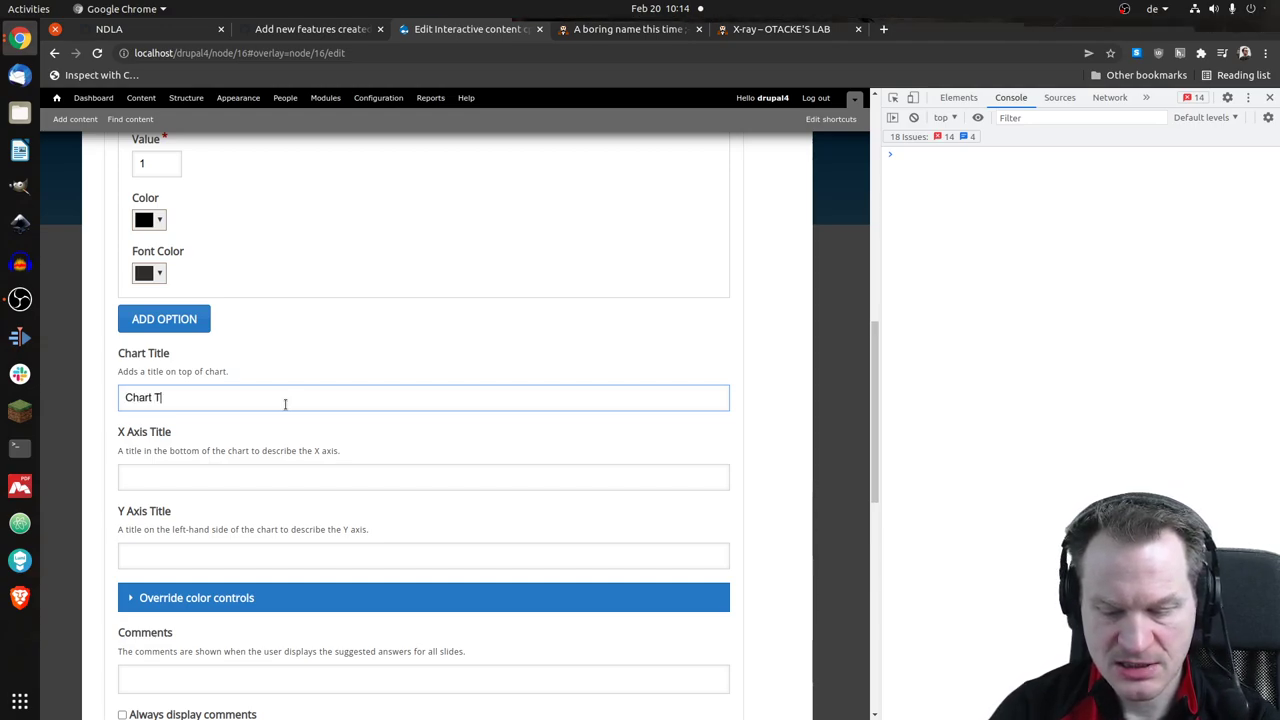
{"action": "type", "text": "ite"}
{"action": "key", "text": "BackSpace"}
{"action": "key", "text": "BackSpace"}
{"action": "type", "text": "tle"}
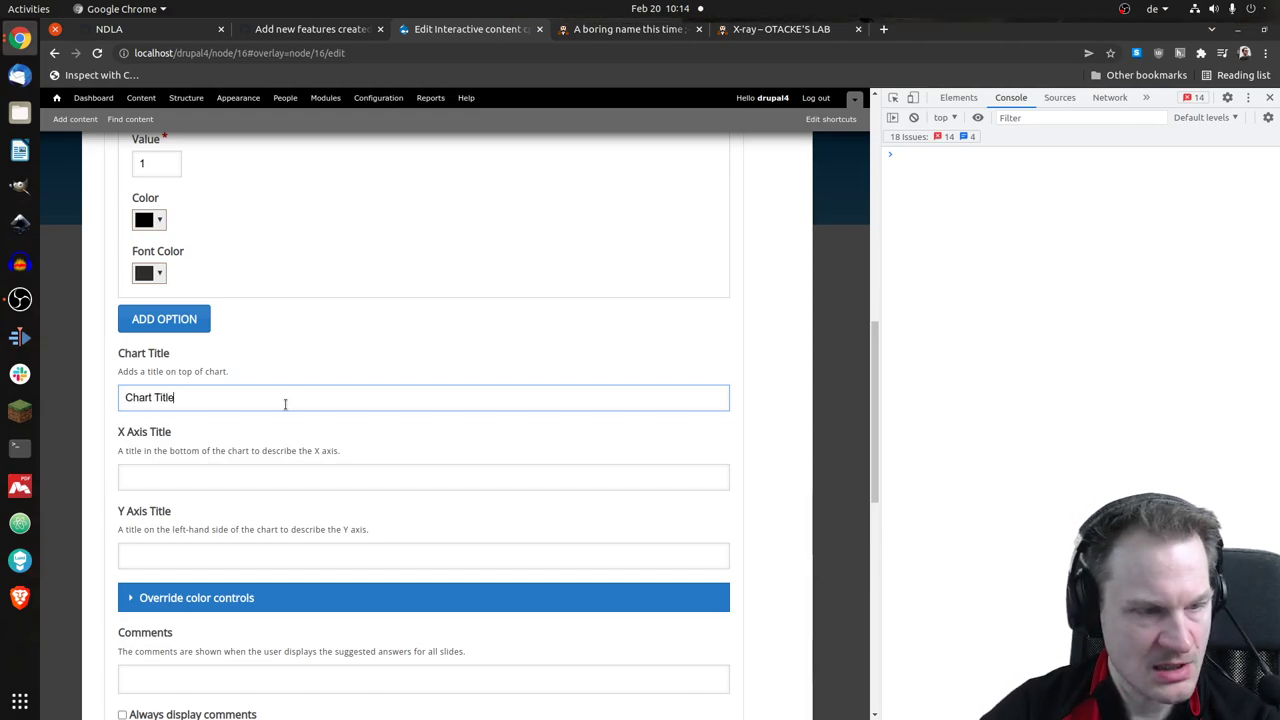
{"action": "scroll", "coordinate": [391, 456], "scroll_direction": "down", "scroll_amount": 1}
{"action": "scroll", "coordinate": [391, 456], "scroll_direction": "down", "scroll_amount": 1}
{"action": "left_click", "coordinate": [394, 408]}
{"action": "type", "text": "X"}
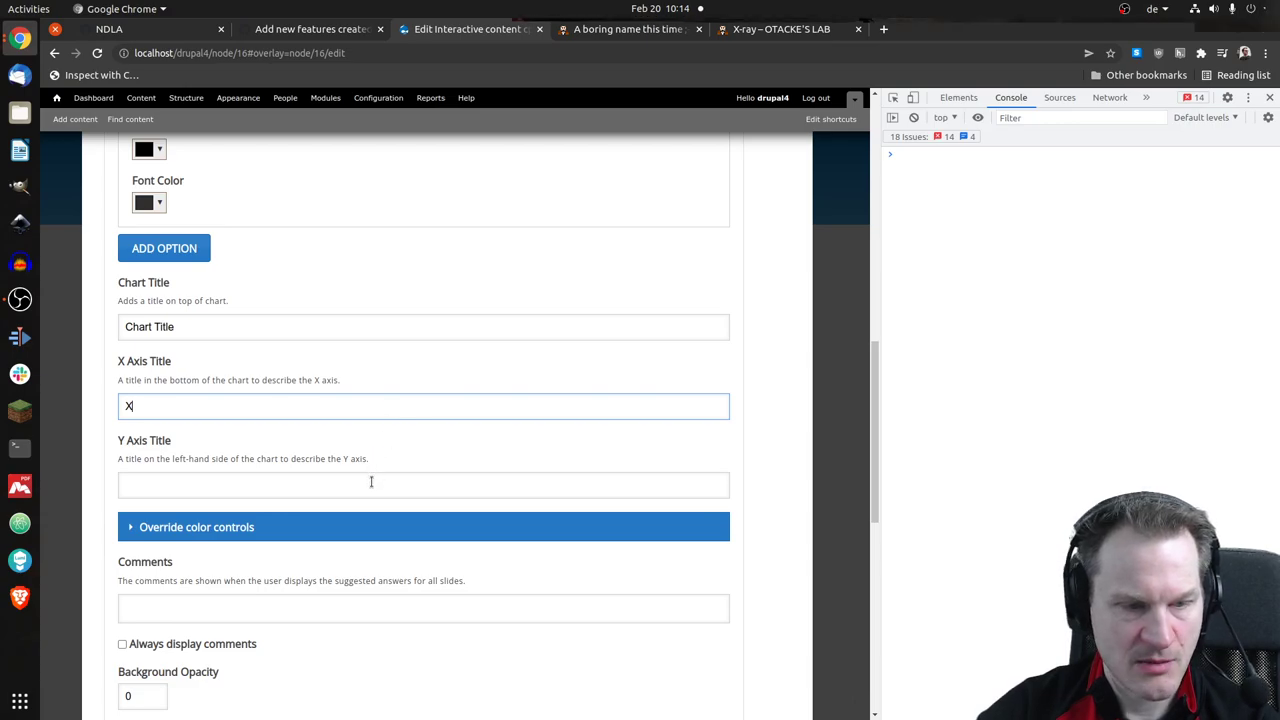
{"action": "left_click", "coordinate": [371, 483]}
{"action": "type", "text": "Y"}
- Expand and collapse the Override color options, then finish the chart with Done
{"action": "scroll", "coordinate": [446, 363], "scroll_direction": "down", "scroll_amount": 3}
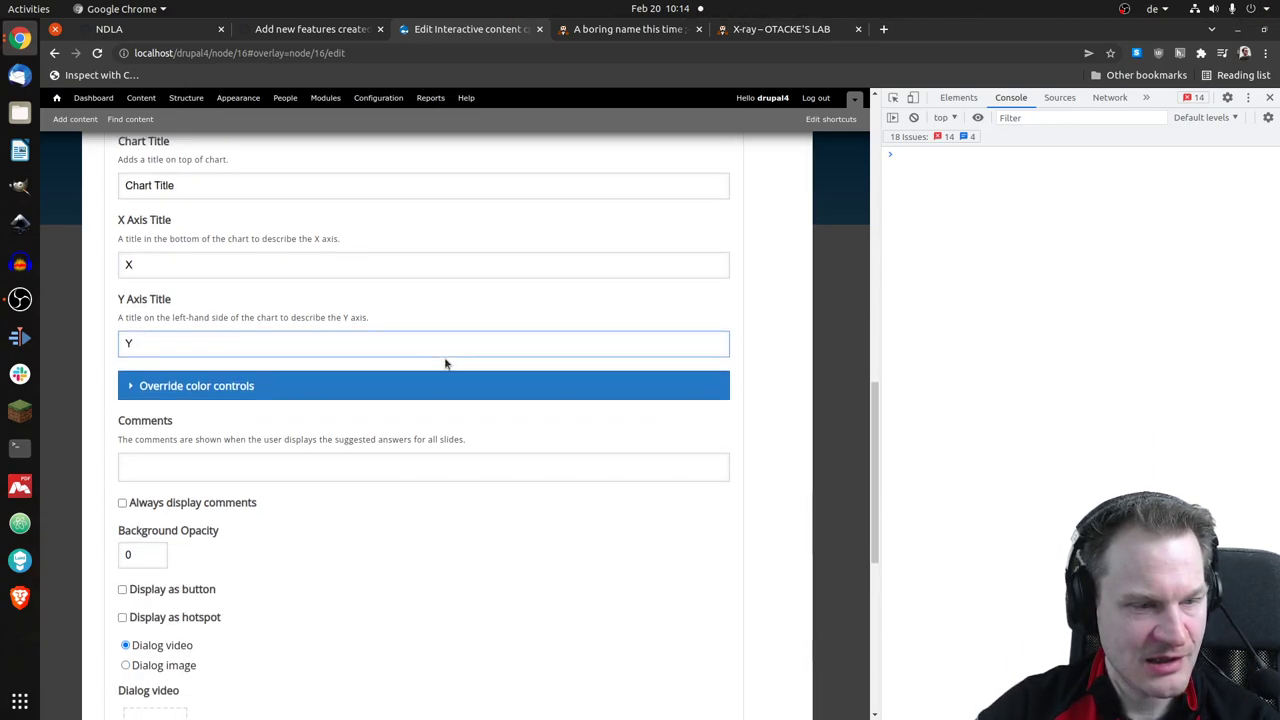
{"action": "left_click", "coordinate": [132, 389]}
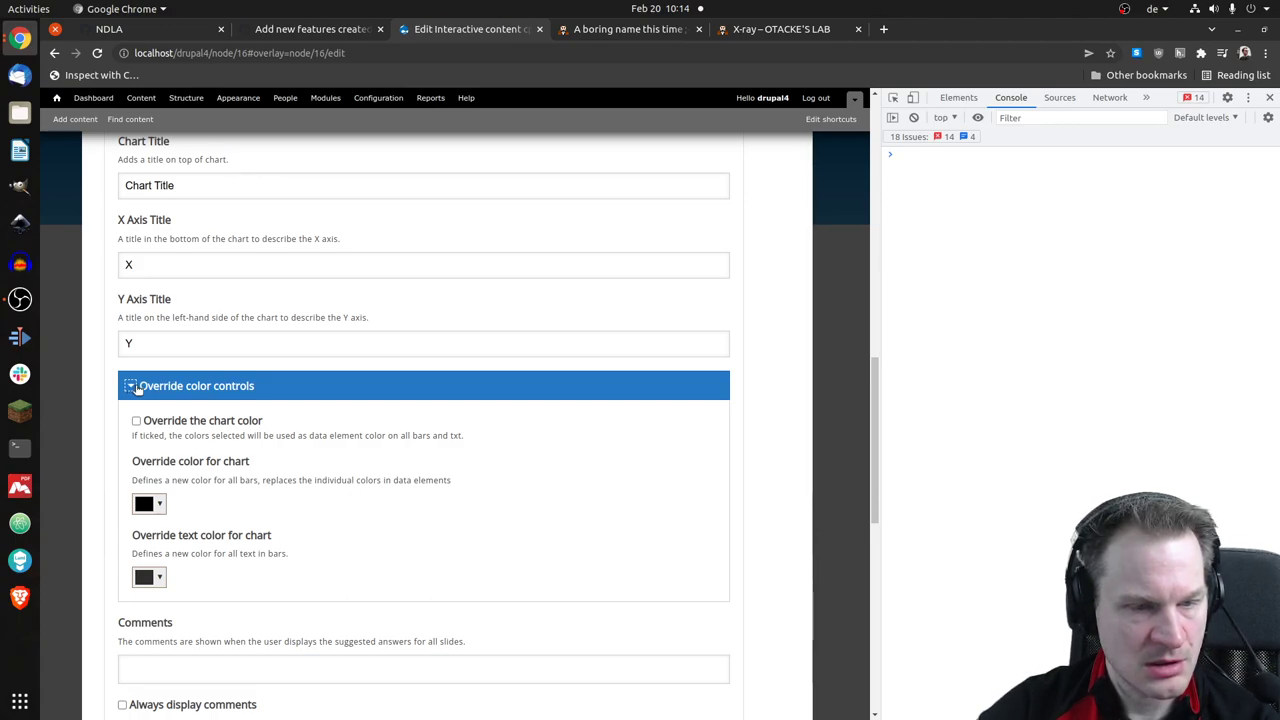
{"action": "left_click", "coordinate": [131, 386]}
{"action": "scroll", "coordinate": [229, 458], "scroll_direction": "down", "scroll_amount": 2}
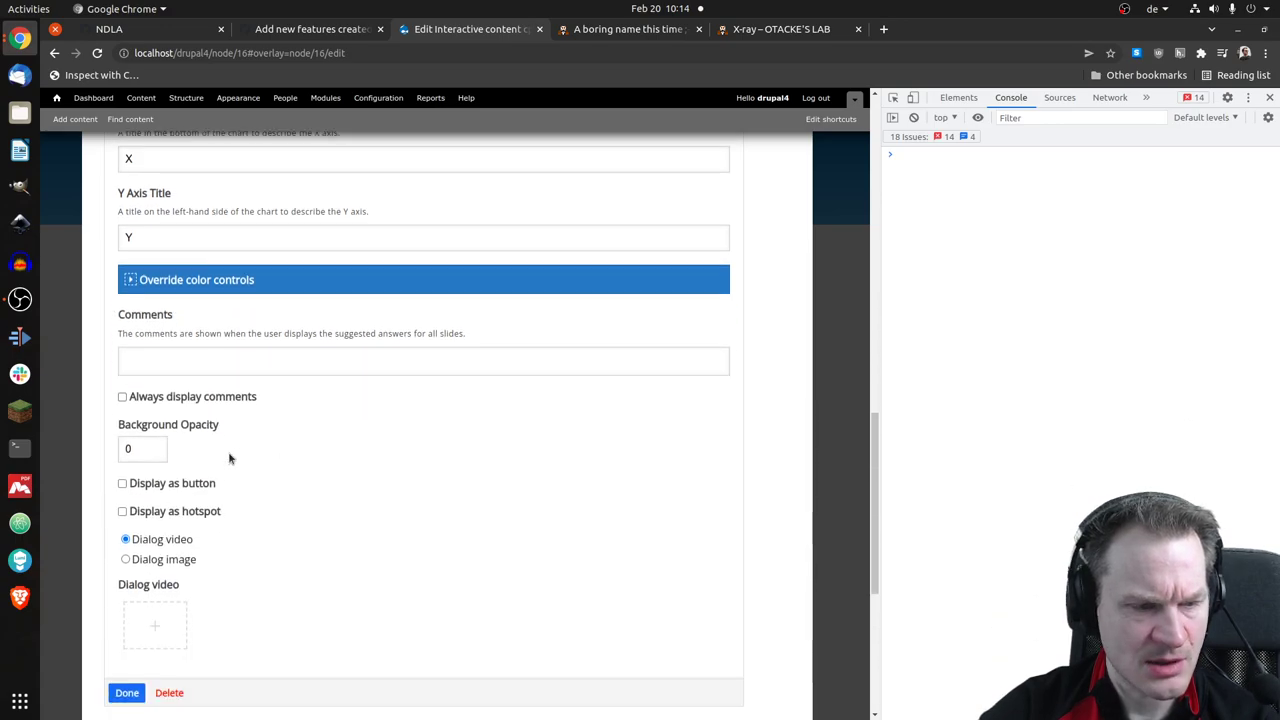
{"action": "scroll", "coordinate": [229, 458], "scroll_direction": "down", "scroll_amount": 3}
{"action": "left_click", "coordinate": [127, 516]}
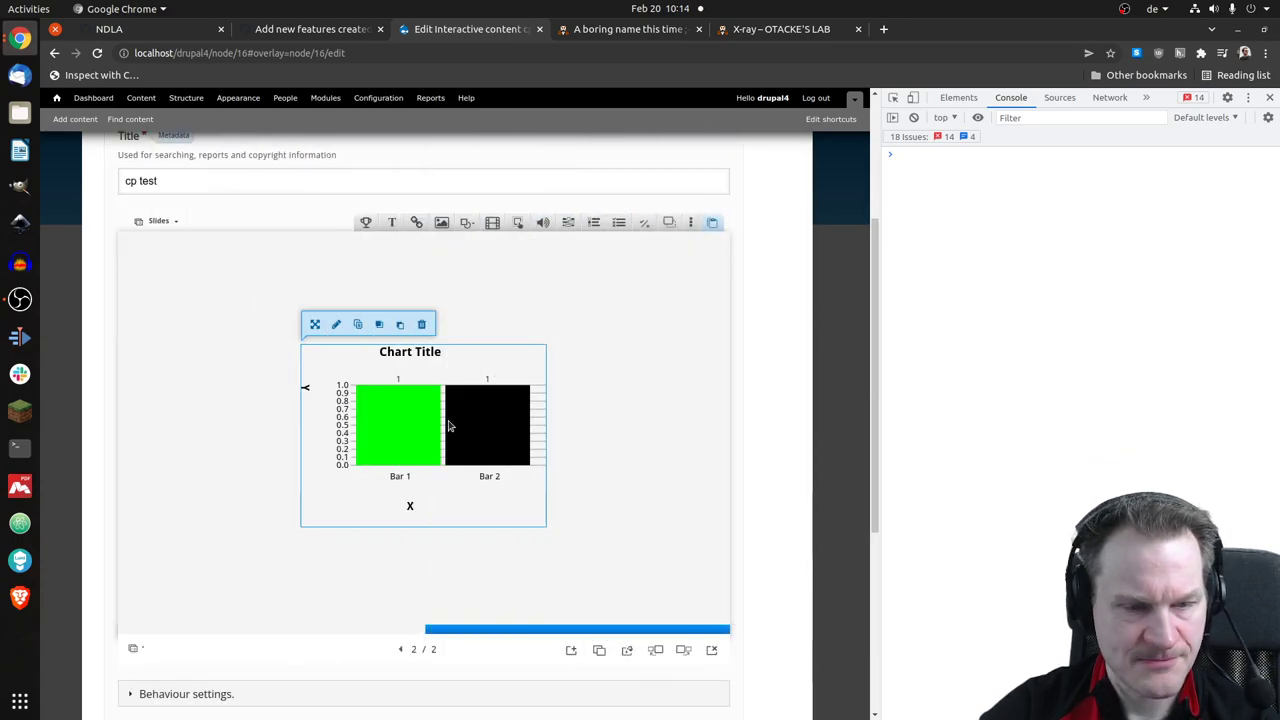
- Drag the chart's corner outward to enlarge it, nudge it right, and trim its width slightly
{"action": "left_click_drag", "start_coordinate": [420, 466], "coordinate": [655, 514]}
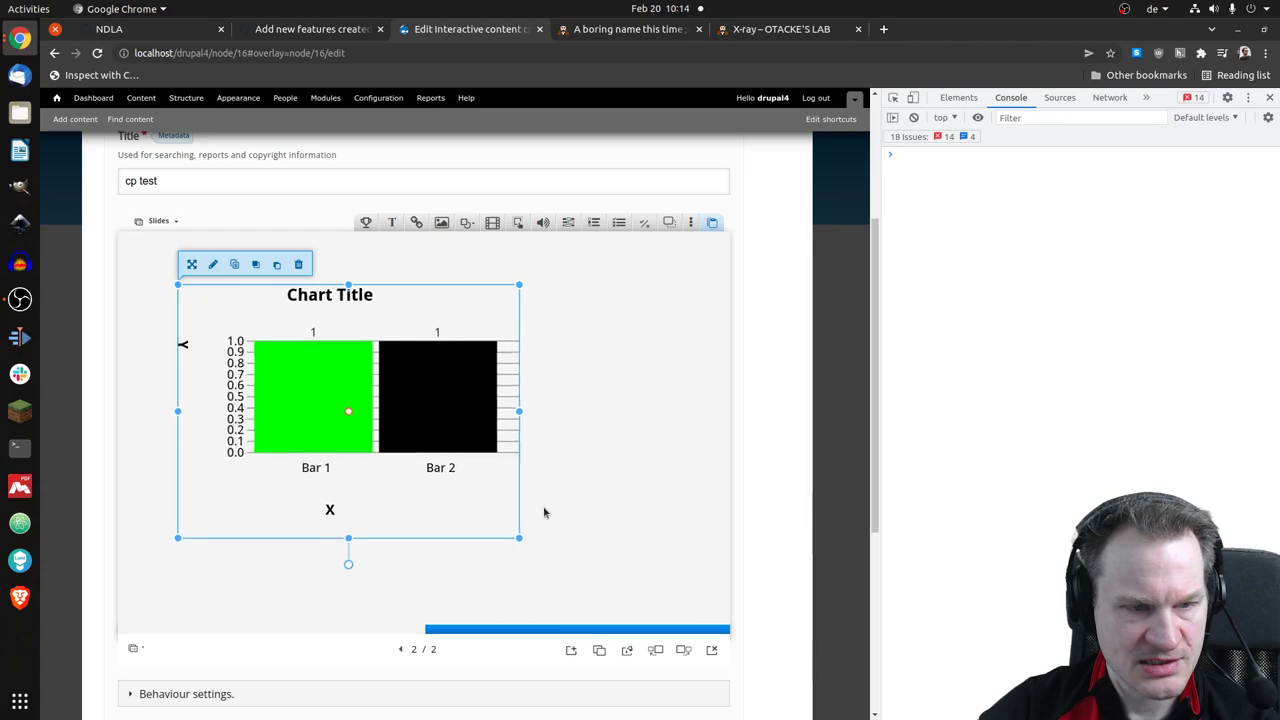
{"action": "left_click_drag", "start_coordinate": [383, 414], "coordinate": [391, 416]}
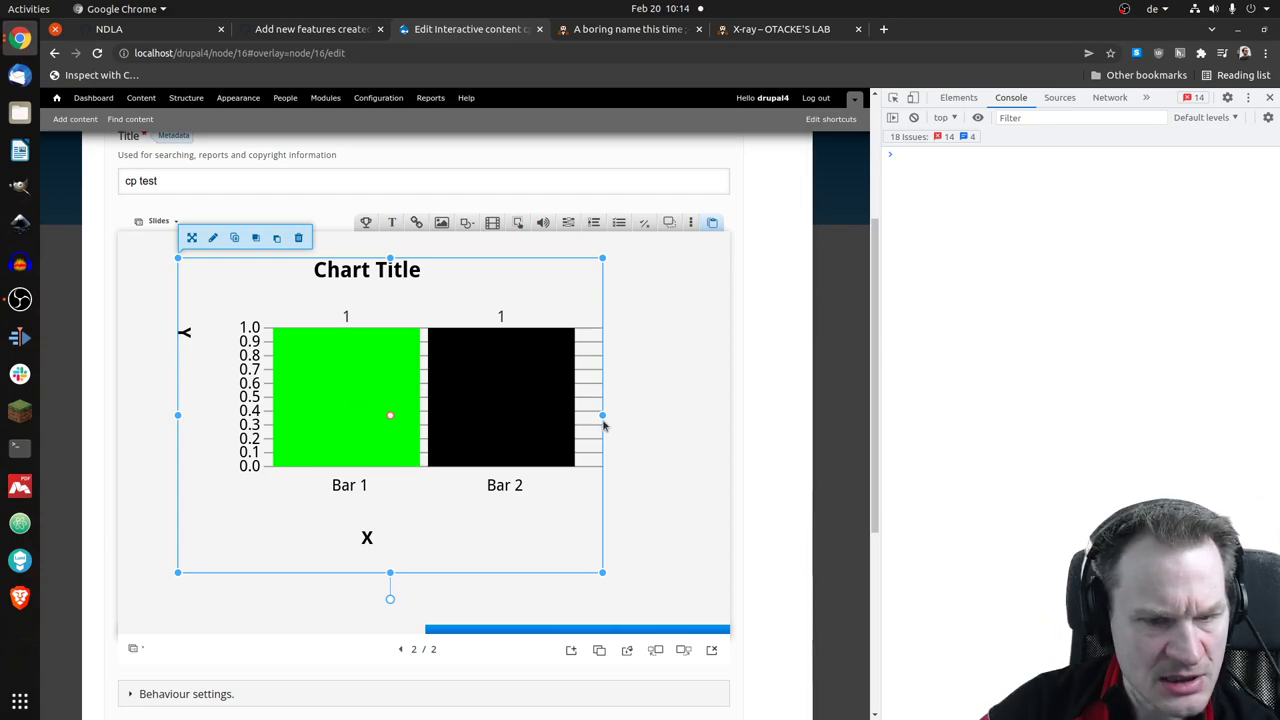
{"action": "left_click_drag", "start_coordinate": [604, 414], "coordinate": [595, 414]}
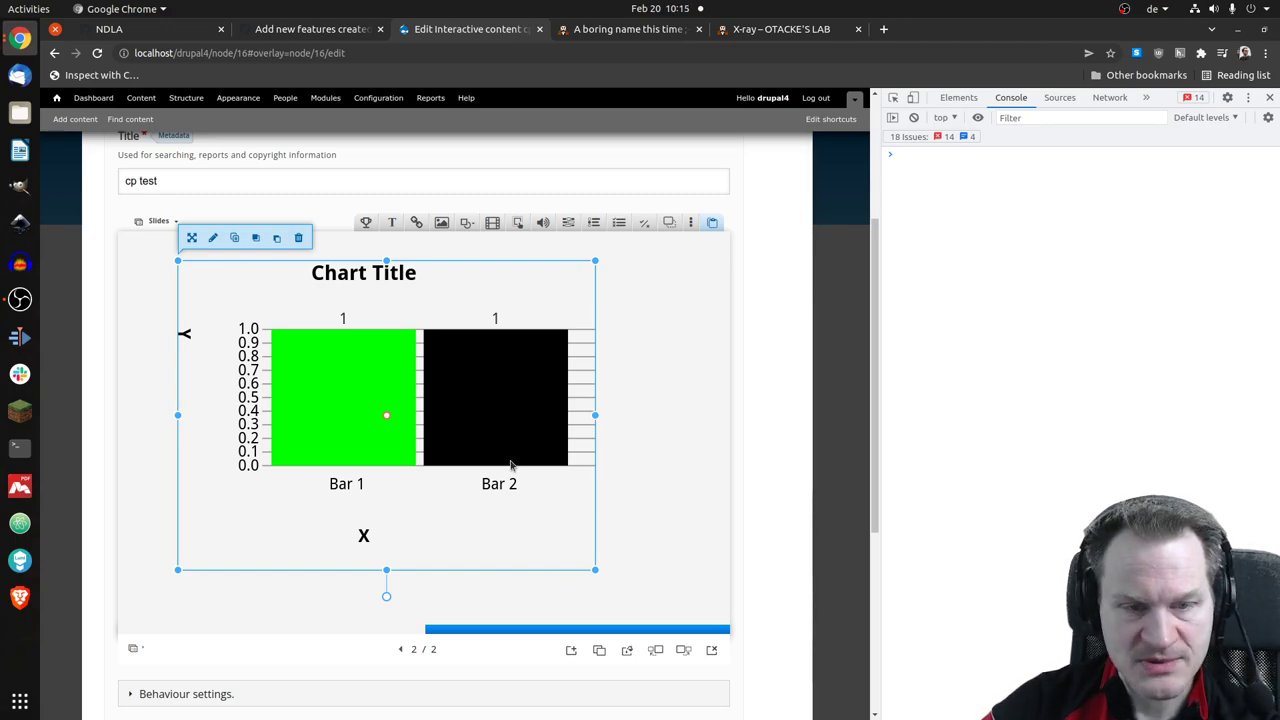
- Change the chart to a Line Chart, enter X values 4 and 6, and add a third point
{"action": "double_click", "coordinate": [465, 407]}
{"action": "left_click", "coordinate": [205, 242]}
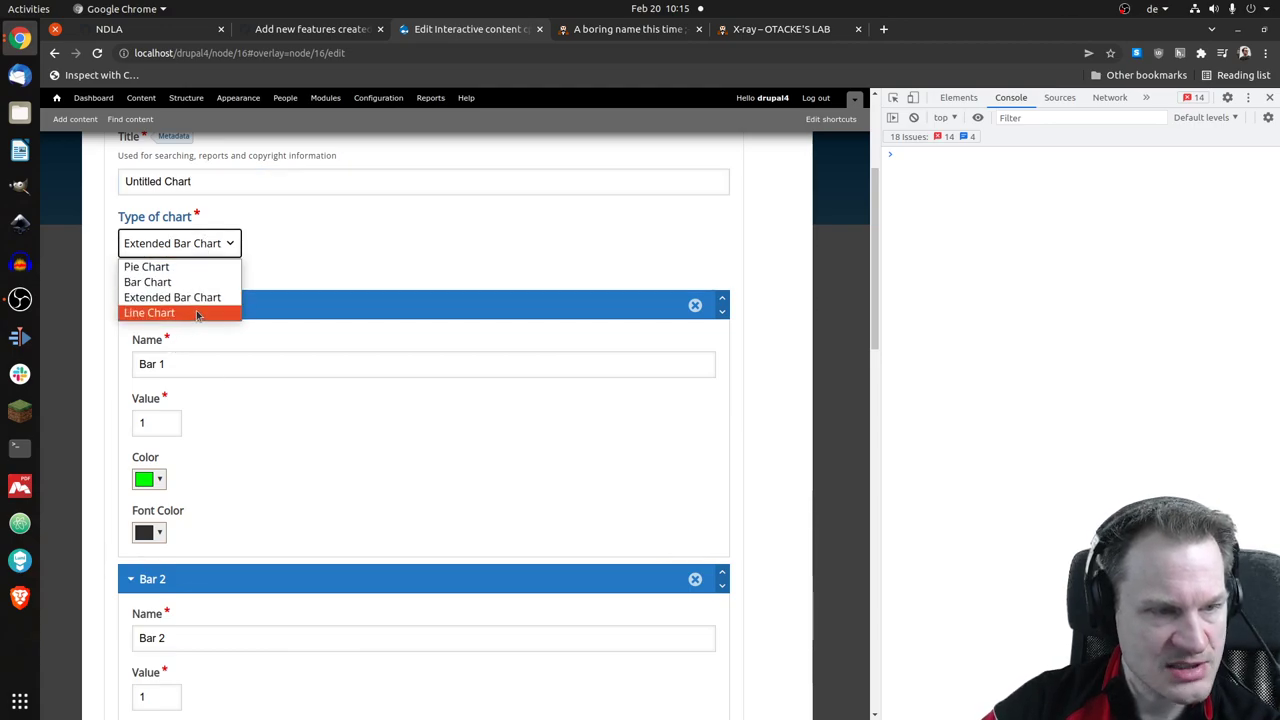
{"action": "left_click", "coordinate": [197, 313]}
{"action": "scroll", "coordinate": [310, 296], "scroll_direction": "down", "scroll_amount": 5}
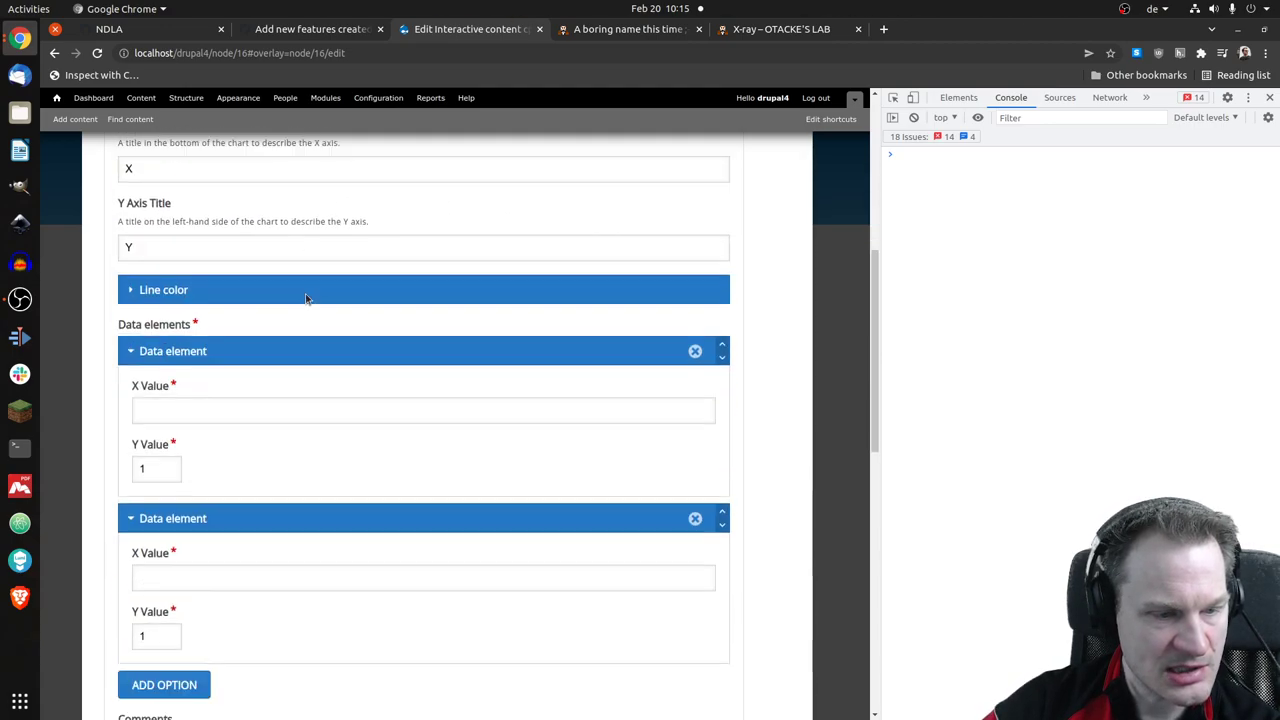
{"action": "left_click", "coordinate": [316, 359]}
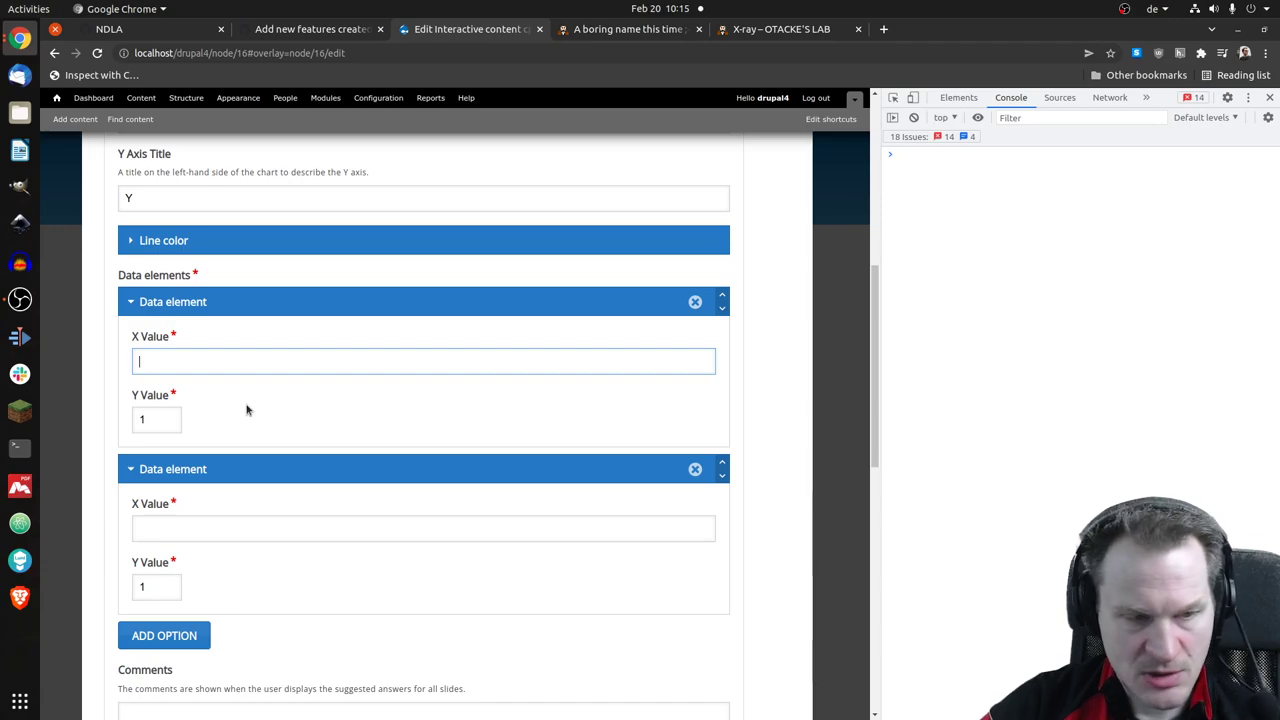
{"action": "type", "text": "4"}
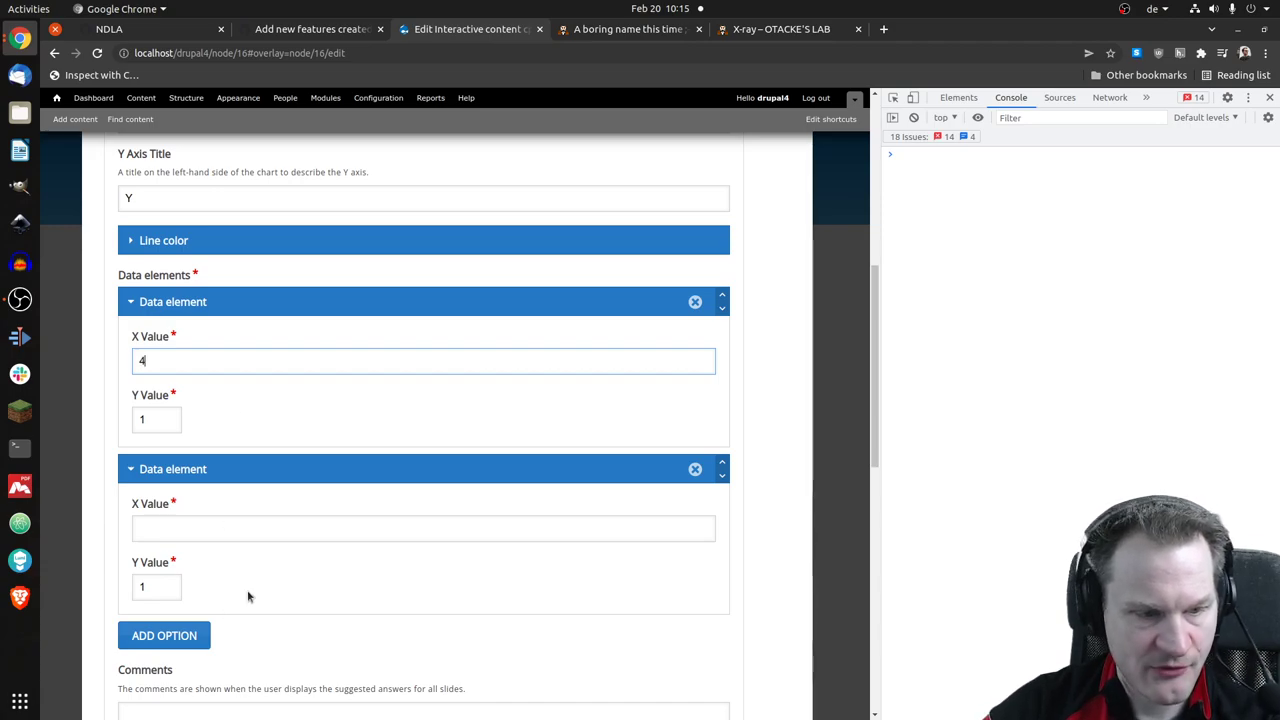
{"action": "left_click", "coordinate": [272, 528]}
{"action": "type", "text": "6"}
{"action": "left_click", "coordinate": [185, 636]}
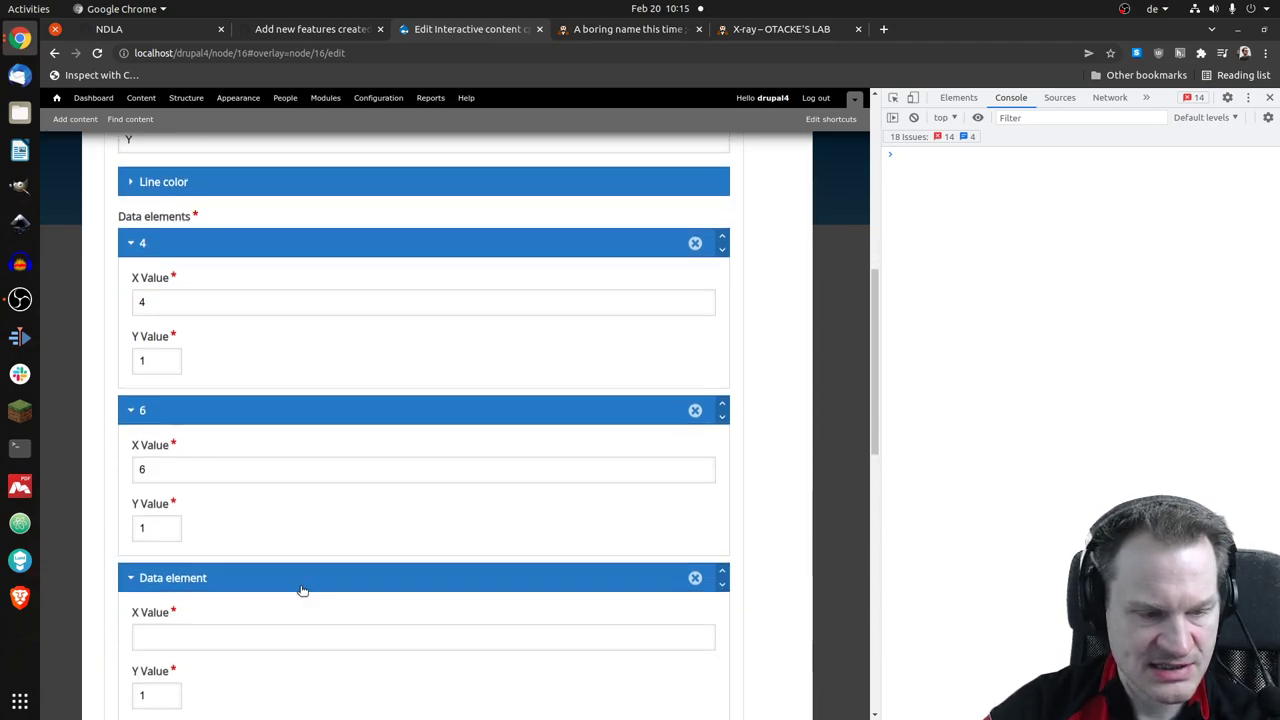
- Fill in the remaining values so the points are (4,5), (6,8) and (1,2), and apply
{"action": "scroll", "coordinate": [300, 586], "scroll_direction": "down", "scroll_amount": 3}
{"action": "left_click", "coordinate": [336, 560]}
{"action": "type", "text": "8"}
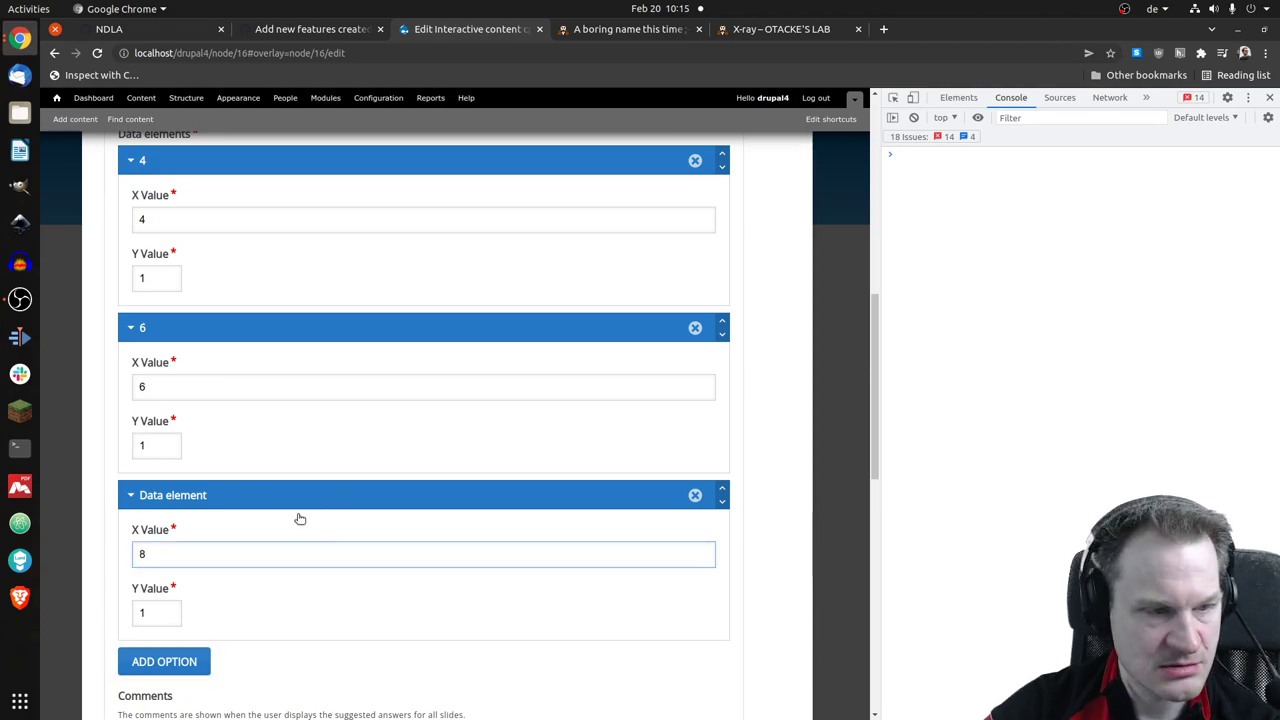
{"action": "key", "text": "BackSpace"}
{"action": "type", "text": "1"}
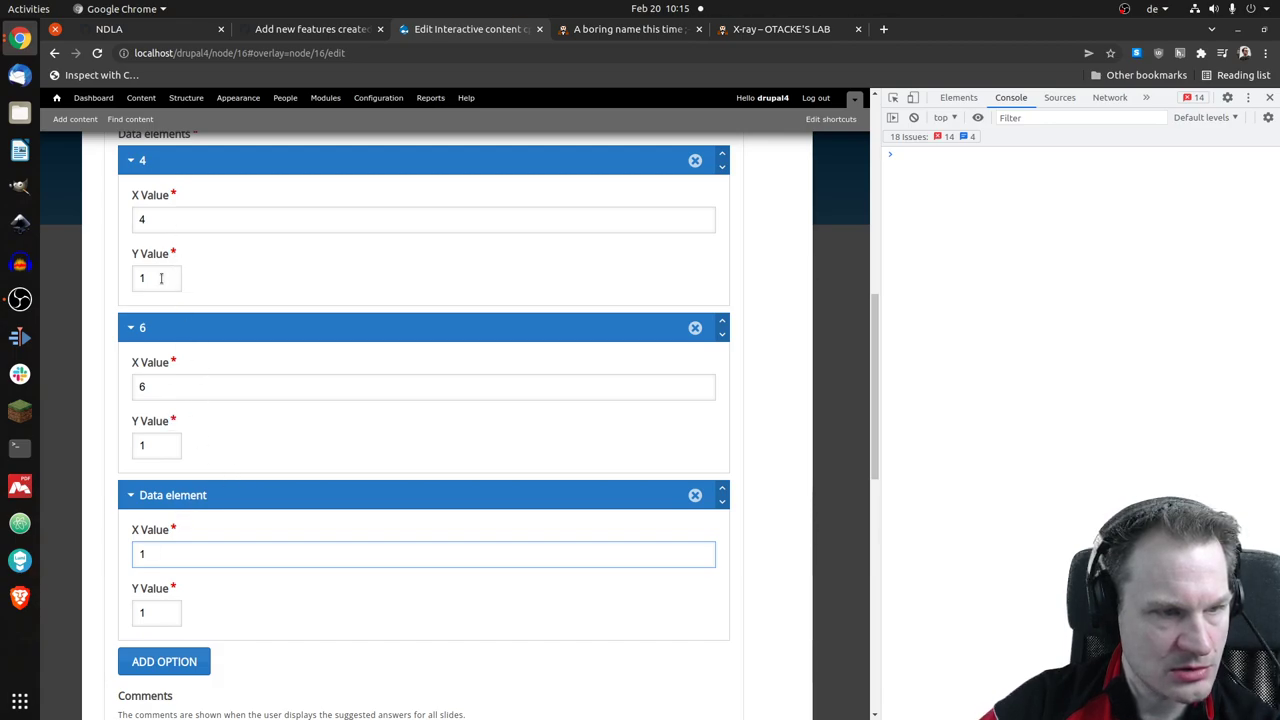
{"action": "left_click_drag", "start_coordinate": [161, 278], "coordinate": [134, 280]}
{"action": "type", "text": "5"}
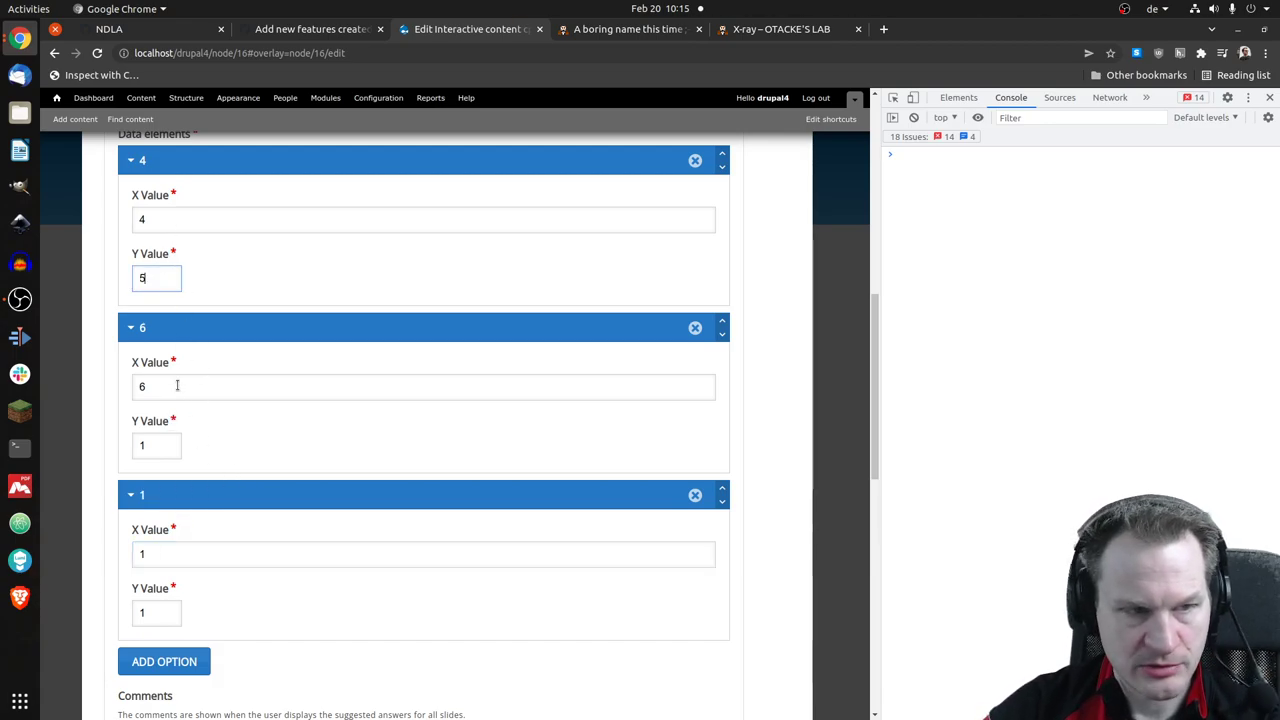
{"action": "left_click_drag", "start_coordinate": [152, 451], "coordinate": [127, 455]}
{"action": "type", "text": "-3"}
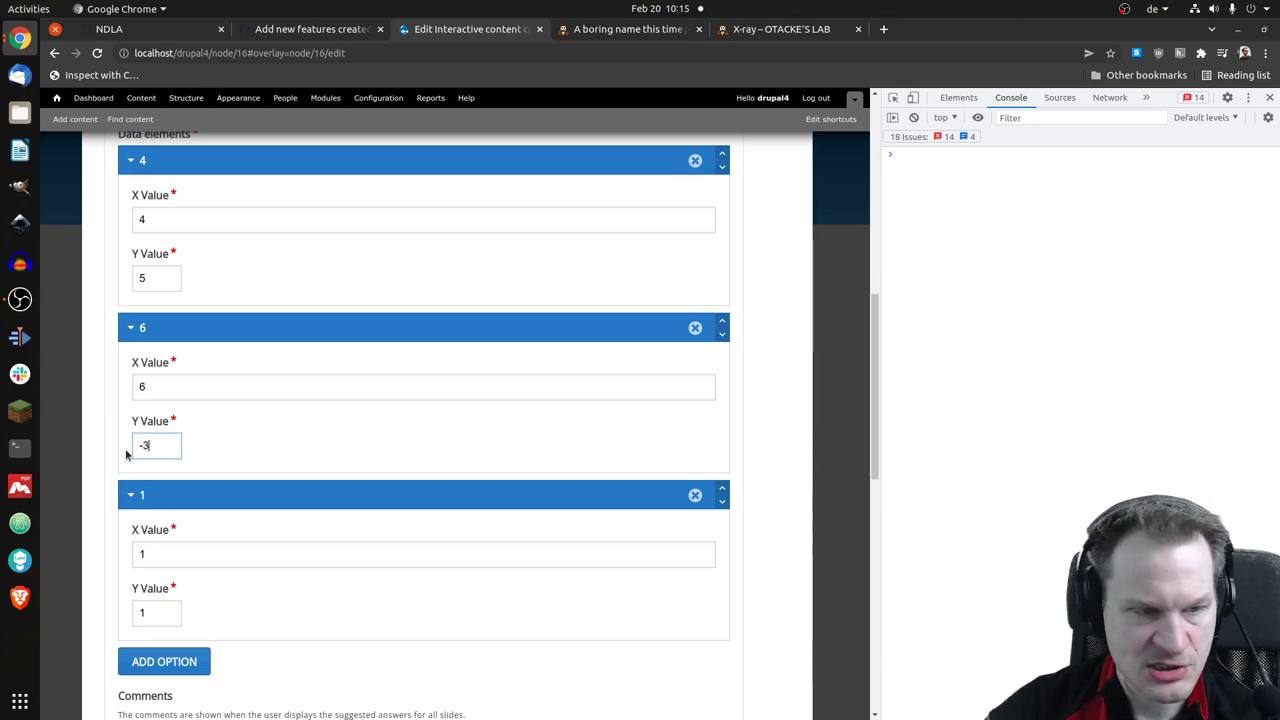
{"action": "left_click", "coordinate": [170, 620]}
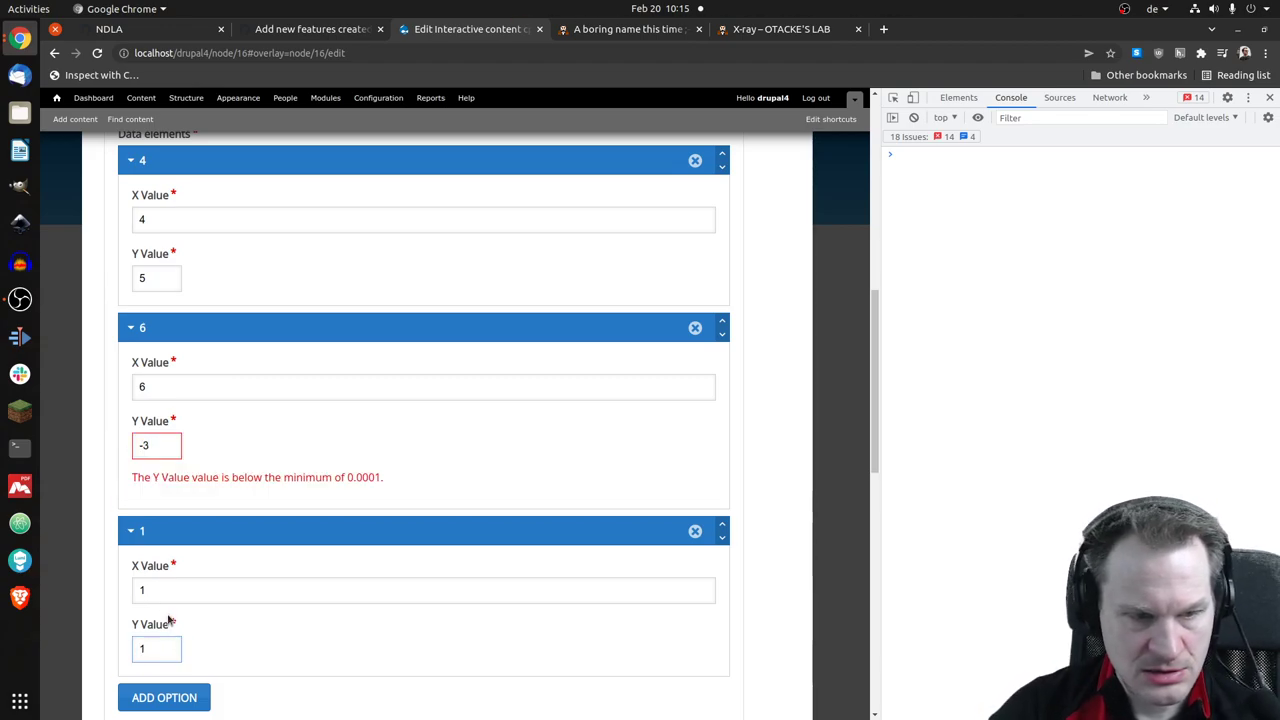
{"action": "left_click", "coordinate": [135, 446]}
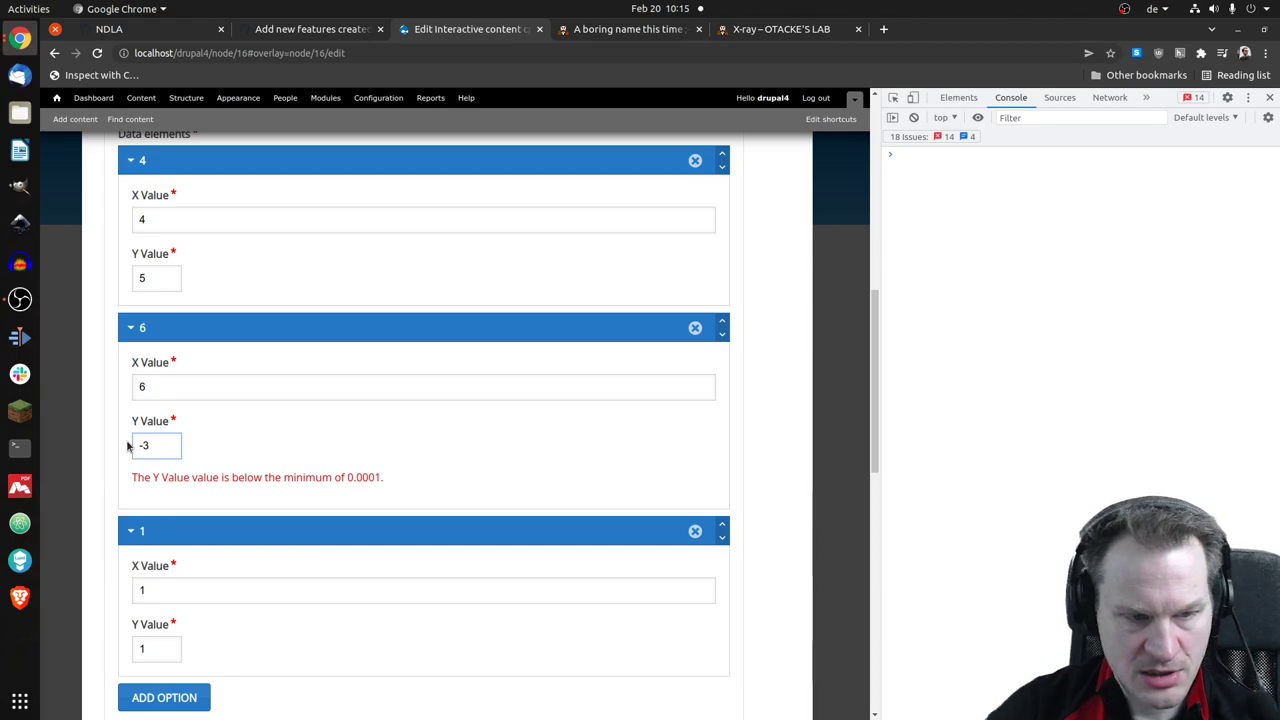
{"action": "key", "text": "Delete"}
{"action": "key", "text": "Delete"}
{"action": "type", "text": "8"}
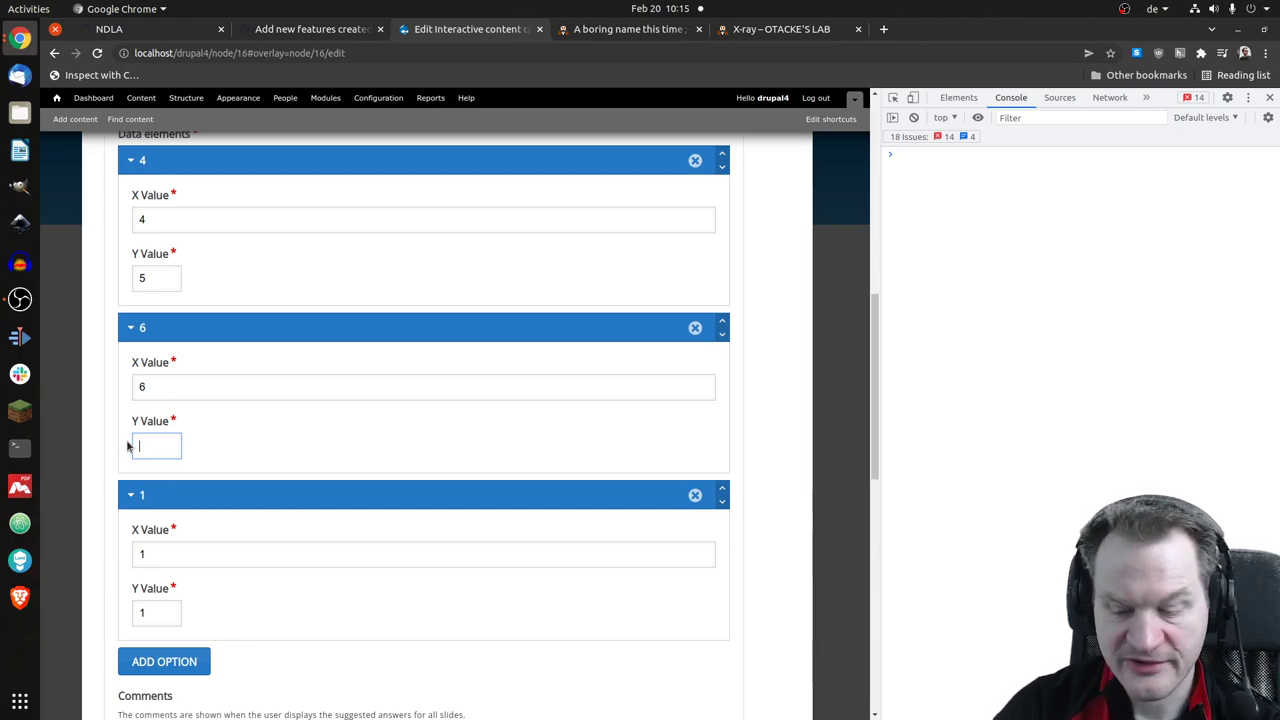
{"action": "left_click", "coordinate": [165, 604]}
{"action": "key", "text": "BackSpace"}
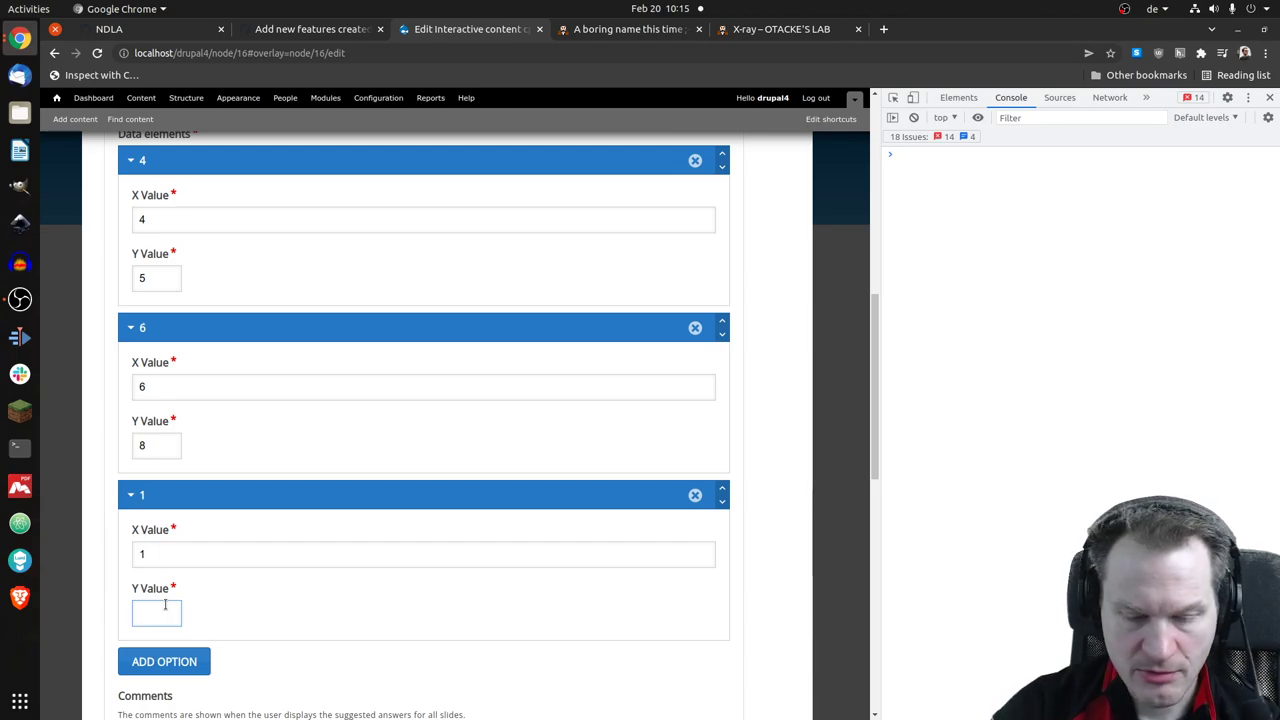
{"action": "type", "text": "2"}
{"action": "scroll", "coordinate": [411, 571], "scroll_direction": "down", "scroll_amount": 5}
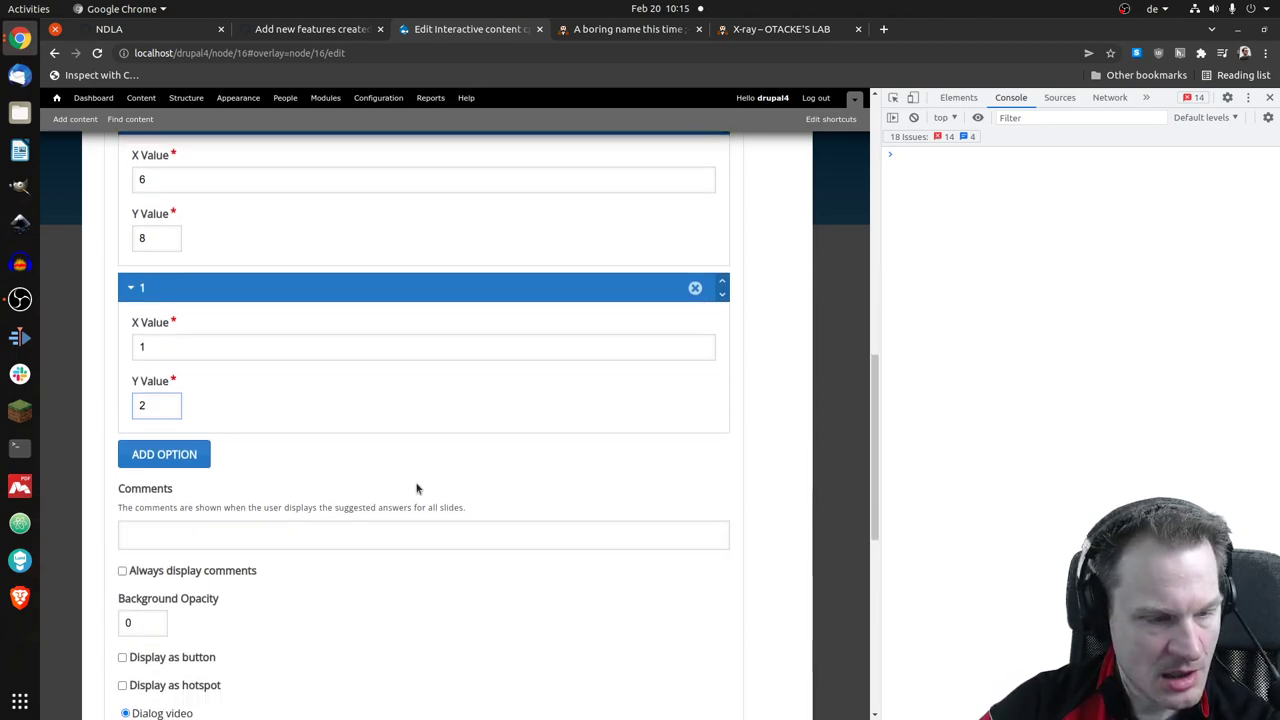
{"action": "scroll", "coordinate": [411, 487], "scroll_direction": "down", "scroll_amount": 3}
{"action": "scroll", "coordinate": [386, 508], "scroll_direction": "down", "scroll_amount": 4}
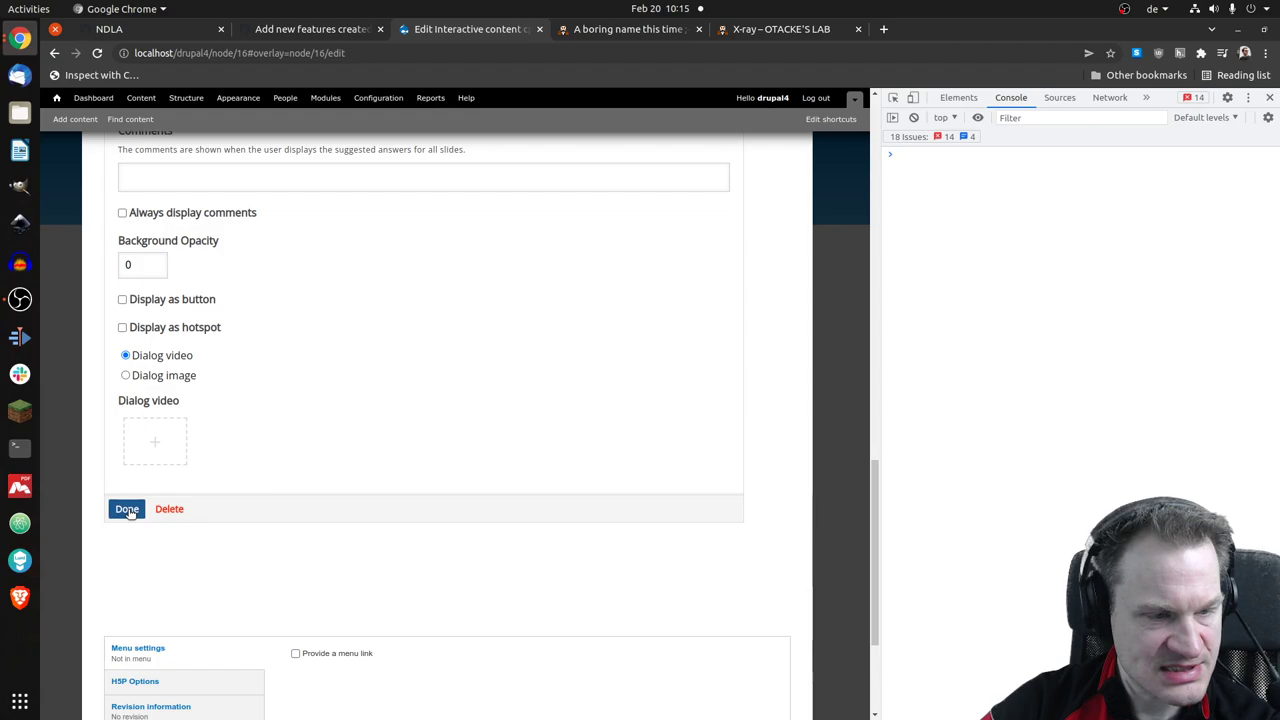
{"action": "left_click", "coordinate": [124, 511]}
- Drag the line chart slightly right and down, then deselect it
{"action": "left_click_drag", "start_coordinate": [457, 412], "coordinate": [483, 418]}
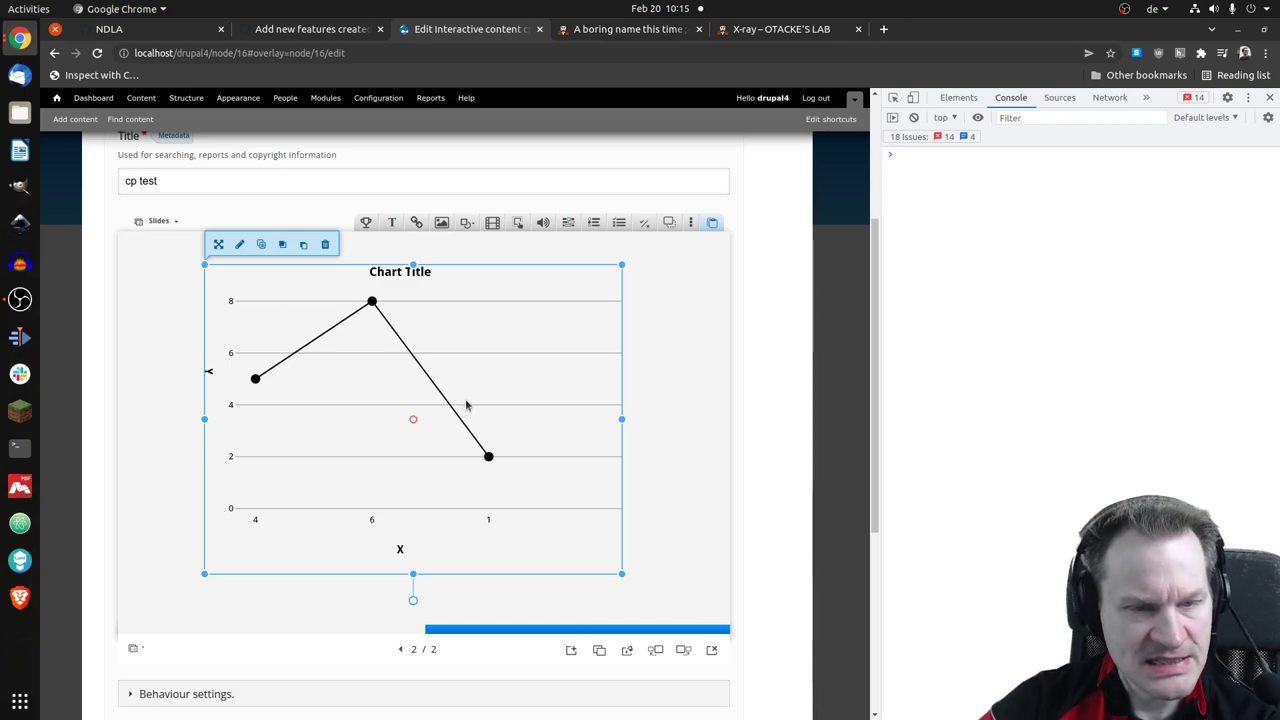
{"action": "left_click", "coordinate": [693, 352]}
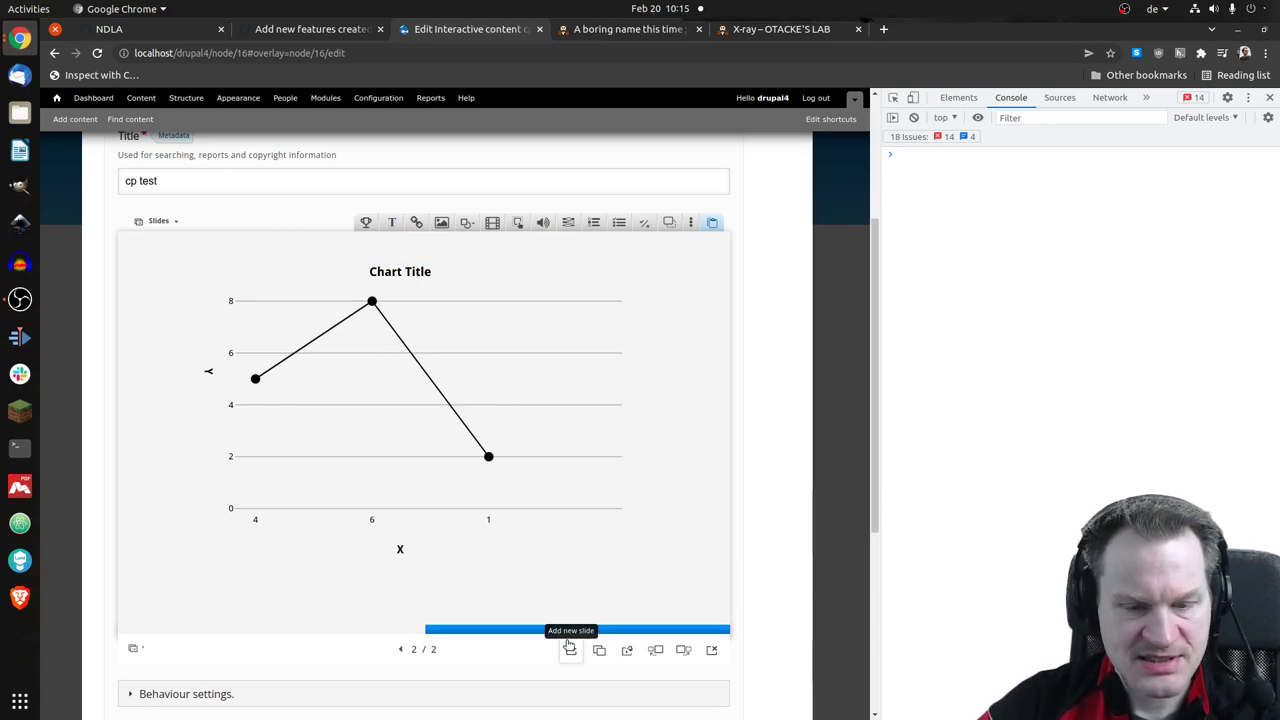
- Save cp test and jump to slide 2 to view the Chart Title line chart
{"action": "scroll", "coordinate": [498, 557], "scroll_direction": "down", "scroll_amount": 4}
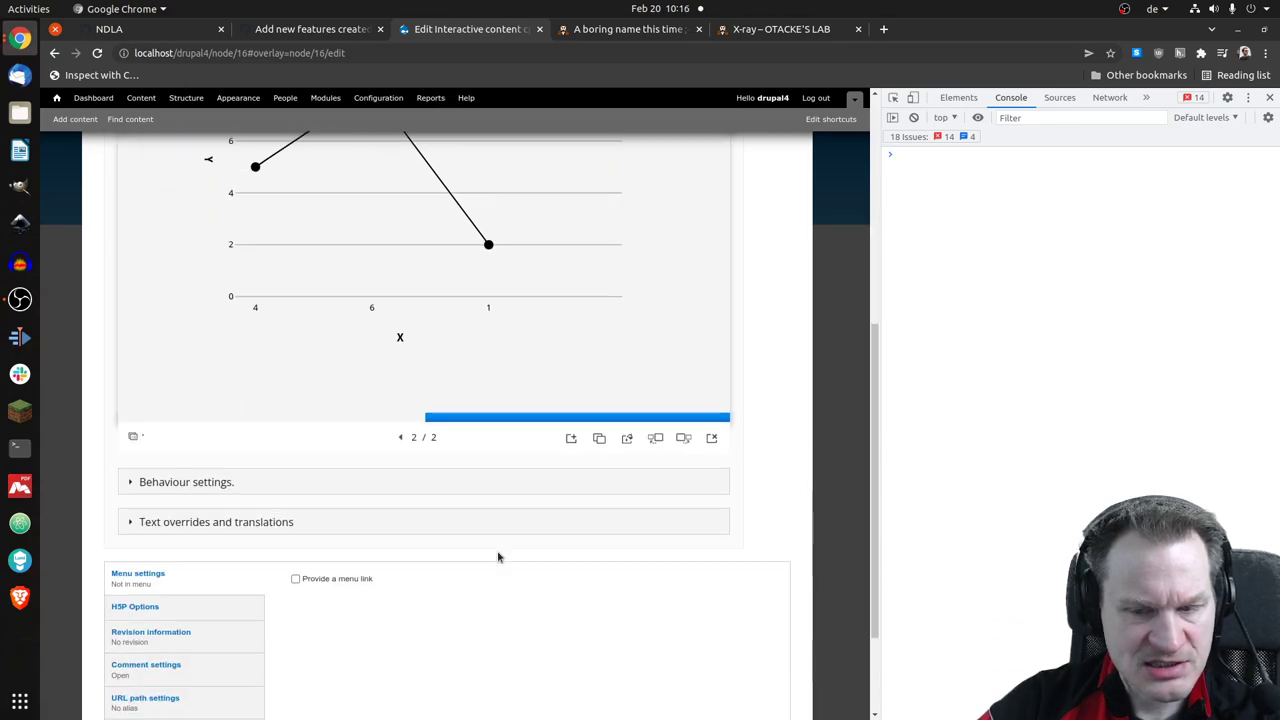
{"action": "scroll", "coordinate": [400, 586], "scroll_direction": "up", "scroll_amount": 1}
{"action": "scroll", "coordinate": [400, 586], "scroll_direction": "down", "scroll_amount": 4}
{"action": "left_click", "coordinate": [127, 658]}
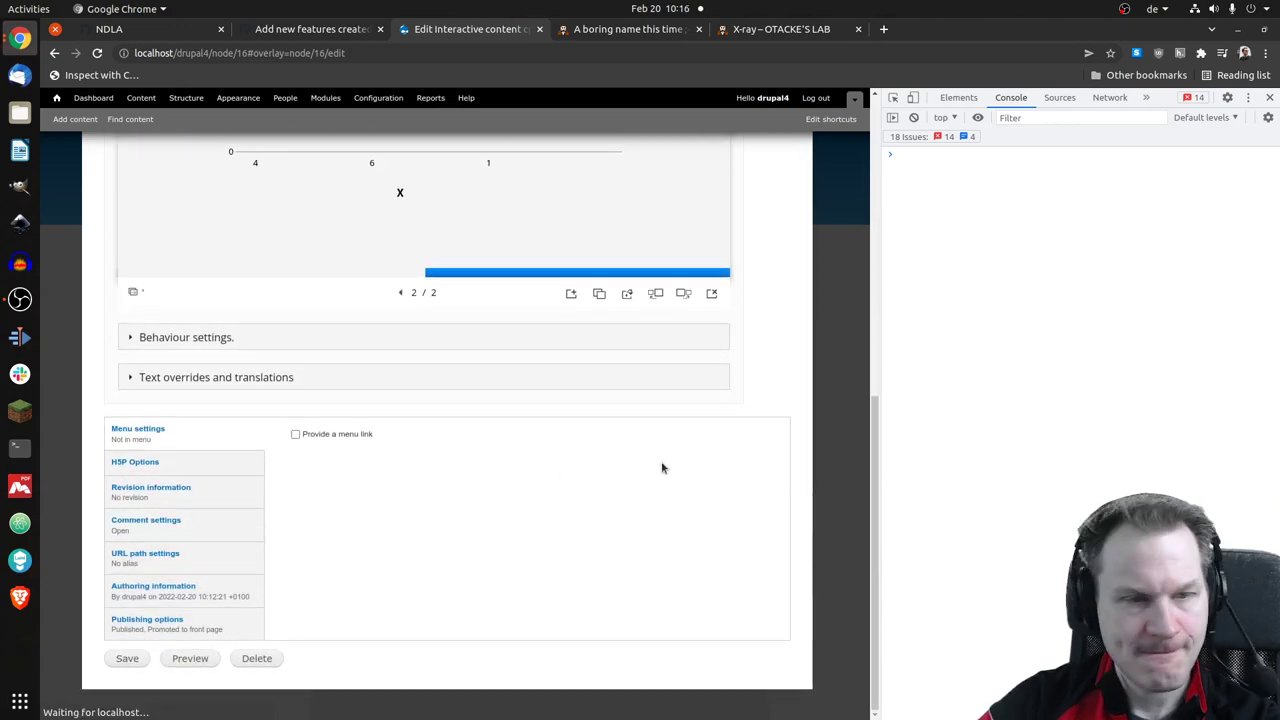
{"action": "scroll", "coordinate": [498, 566], "scroll_direction": "down", "scroll_amount": 2}
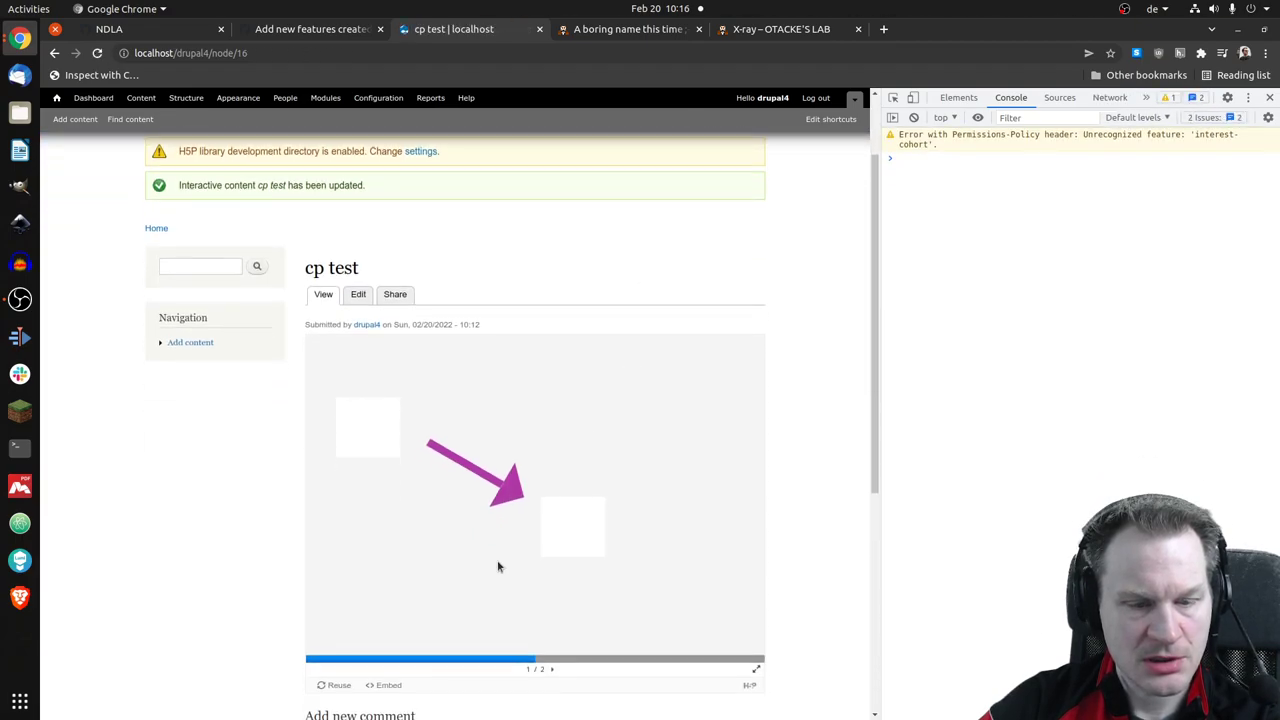
{"action": "left_click", "coordinate": [592, 662]}
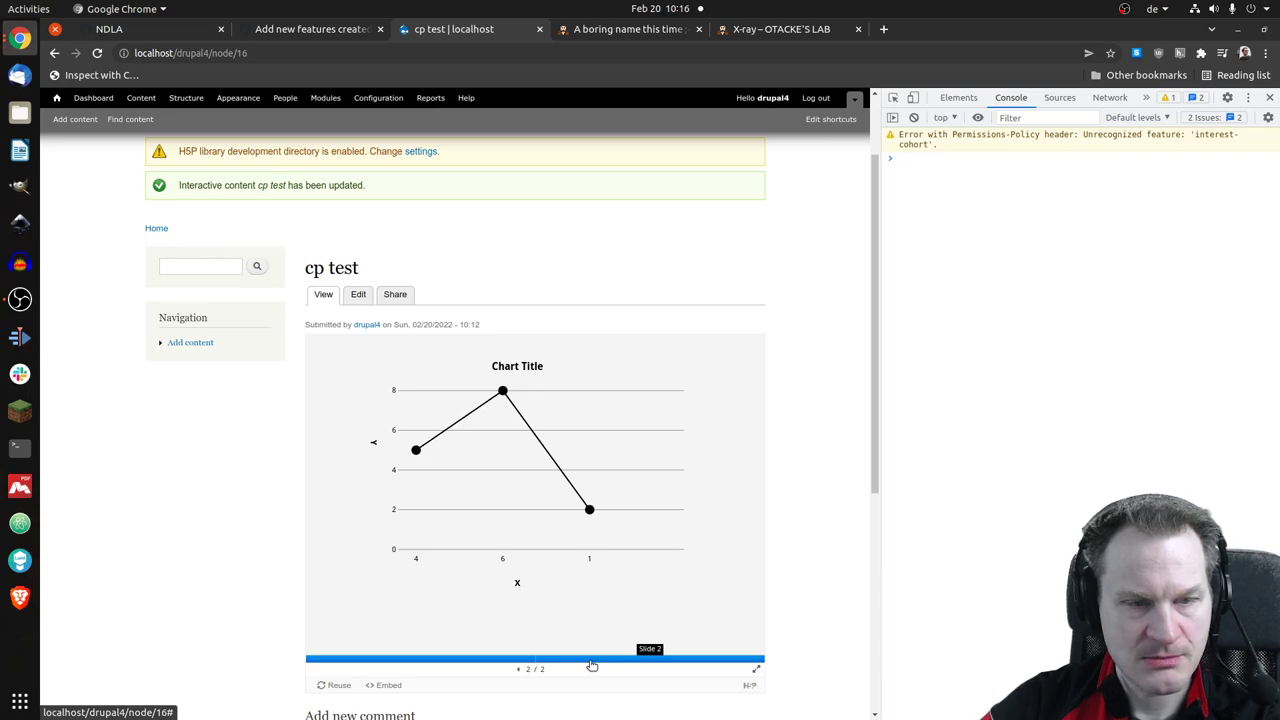
- Reopen cp test in the editor and insert a new blank slide 2
{"action": "left_click", "coordinate": [358, 295]}
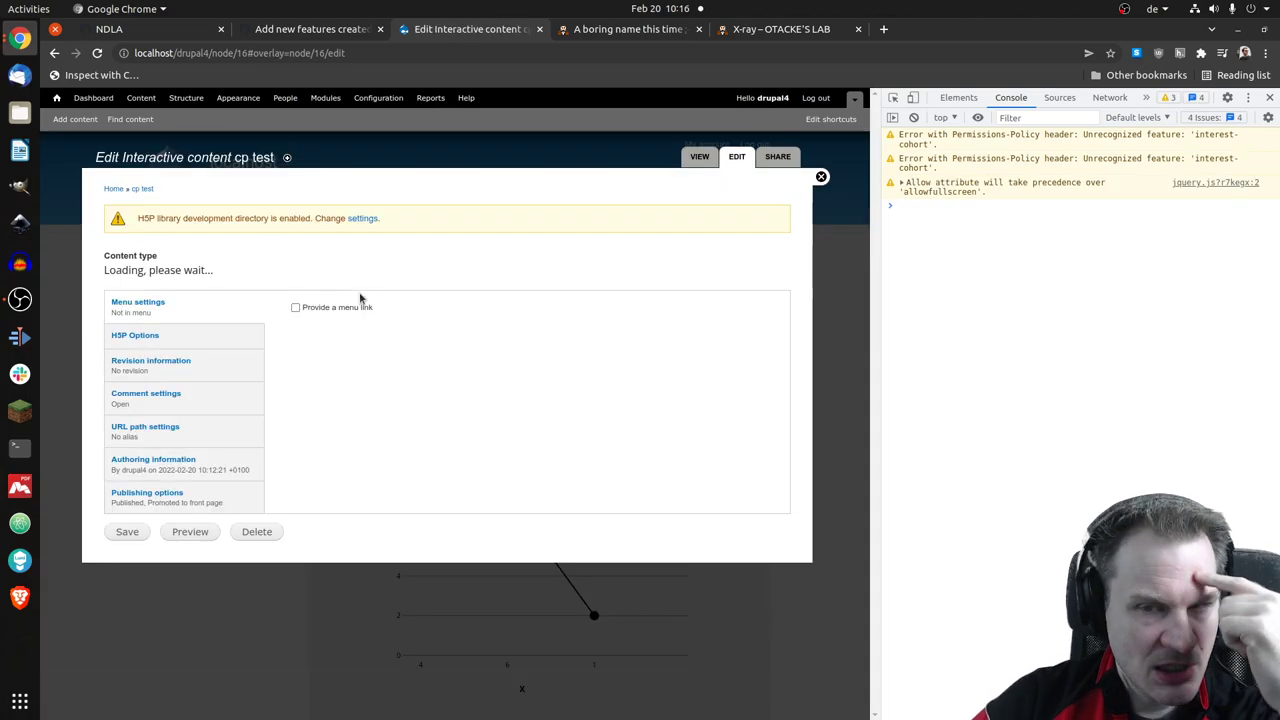
{"action": "scroll", "coordinate": [424, 370], "scroll_direction": "down", "scroll_amount": 2}
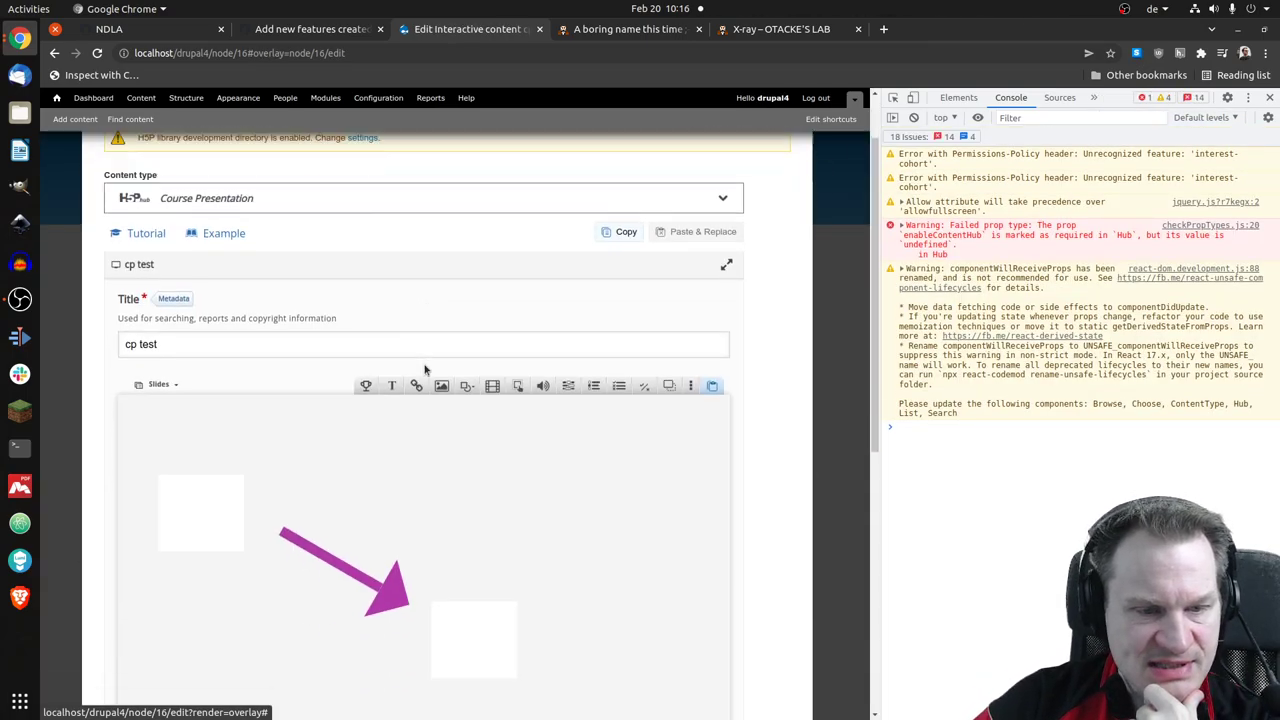
{"action": "scroll", "coordinate": [424, 370], "scroll_direction": "down", "scroll_amount": 1}
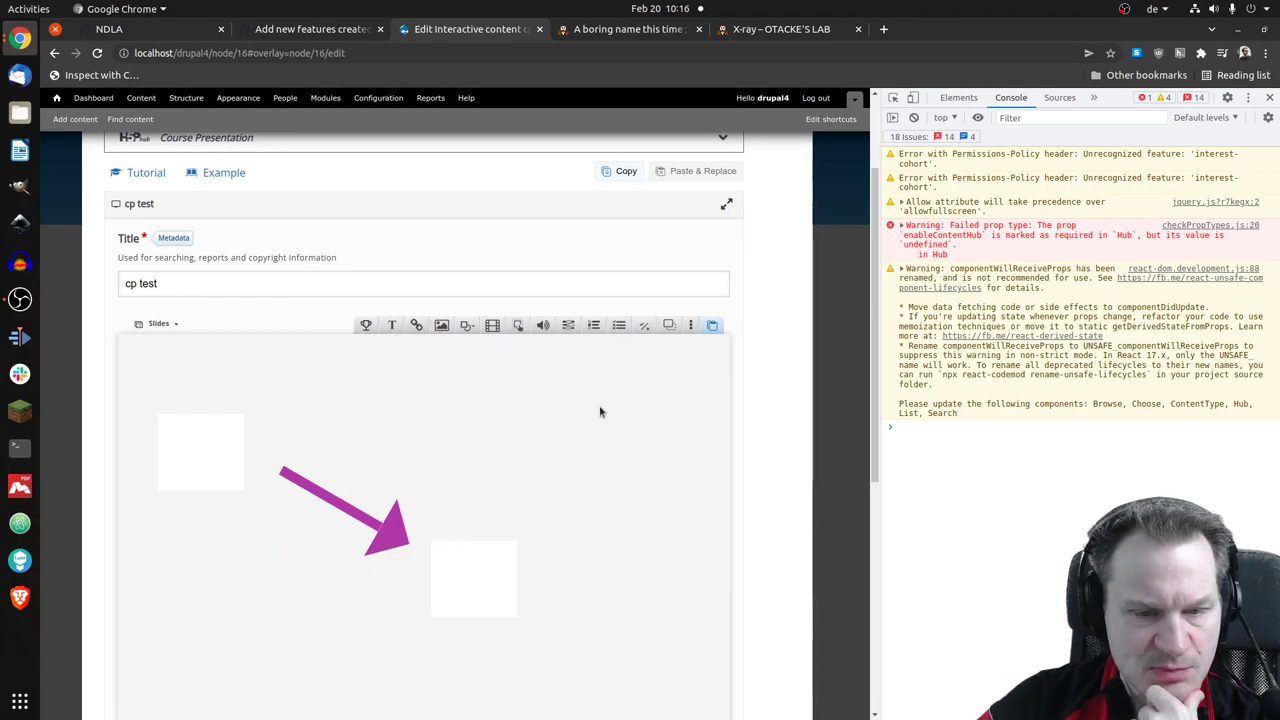
{"action": "scroll", "coordinate": [600, 410], "scroll_direction": "down", "scroll_amount": 3}
{"action": "left_click", "coordinate": [576, 611]}
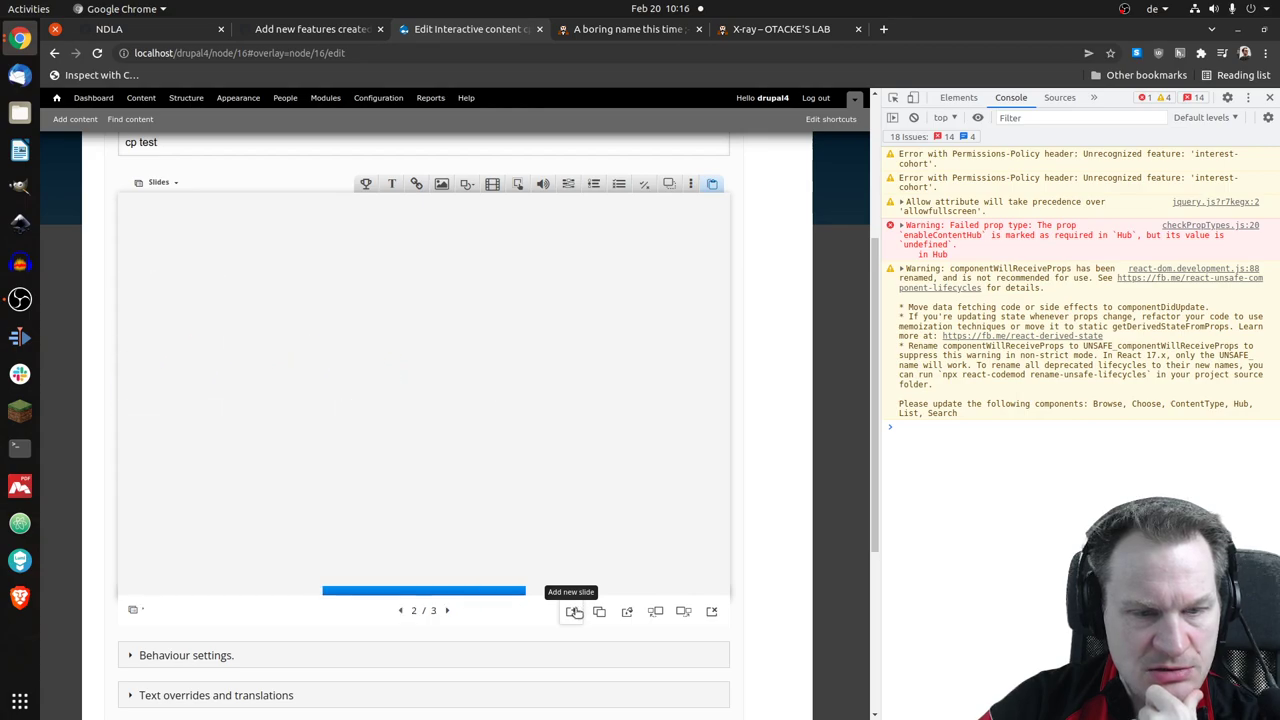
{"action": "left_click", "coordinate": [364, 186]}
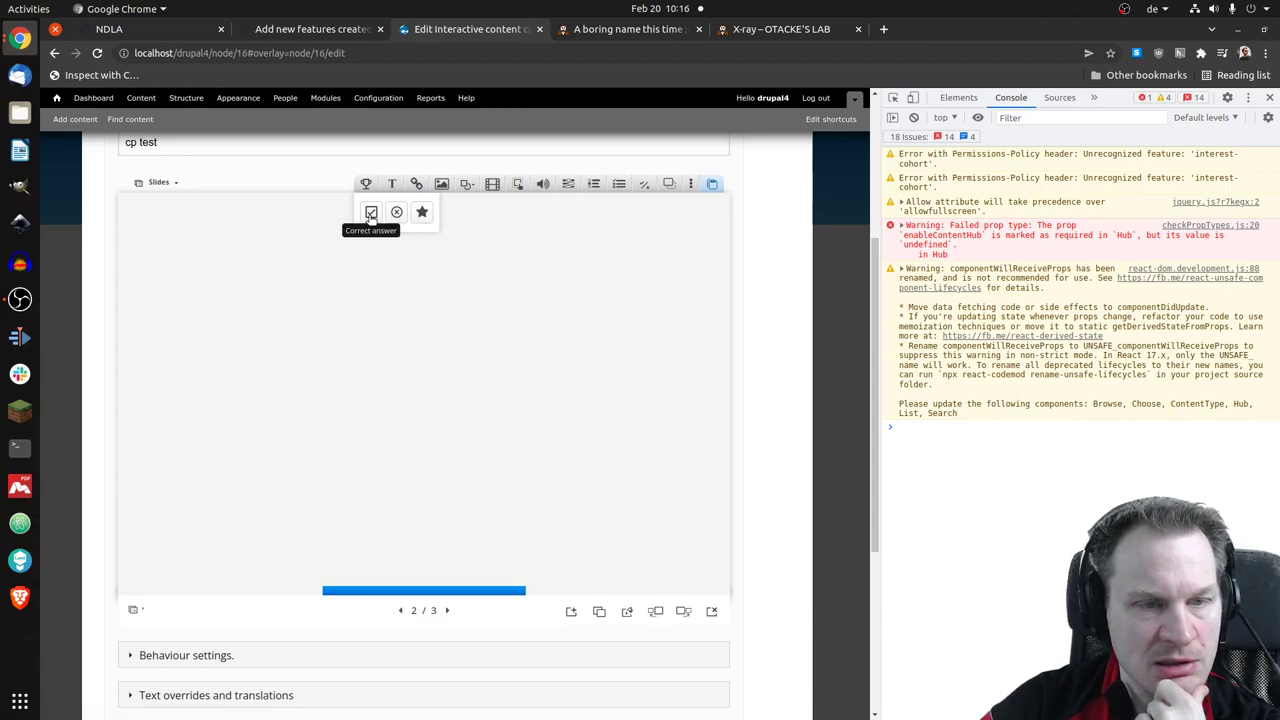
- Insert a 'Correct answer' hotspot on the blank slide and review its shape properties form
{"action": "left_click", "coordinate": [369, 228]}
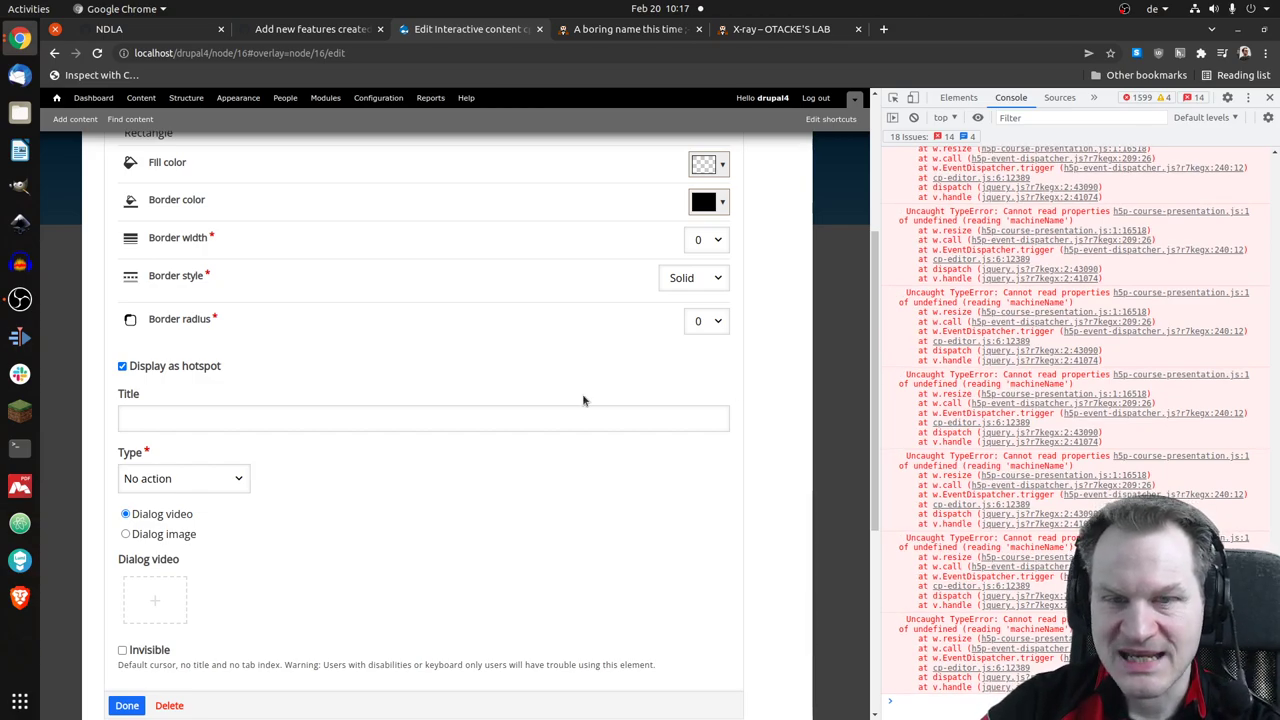
{"action": "scroll", "coordinate": [461, 338], "scroll_direction": "up", "scroll_amount": 2}
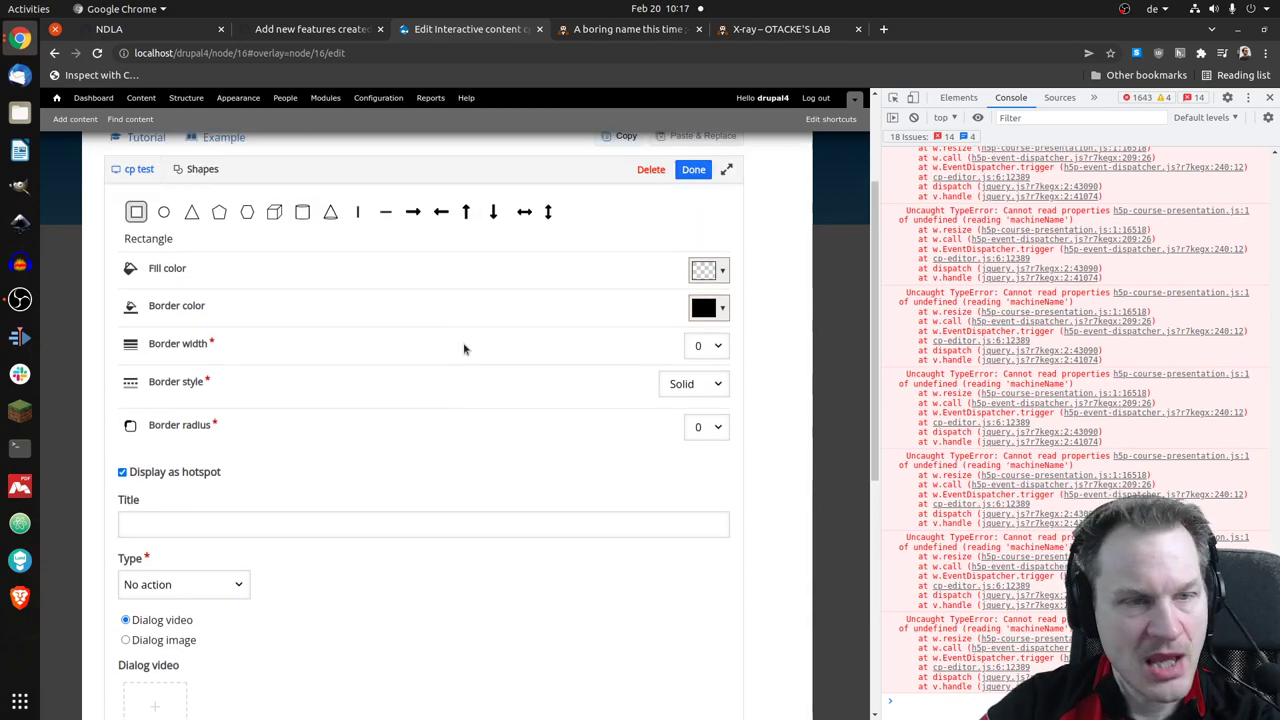
{"action": "scroll", "coordinate": [494, 516], "scroll_direction": "up", "scroll_amount": 3}
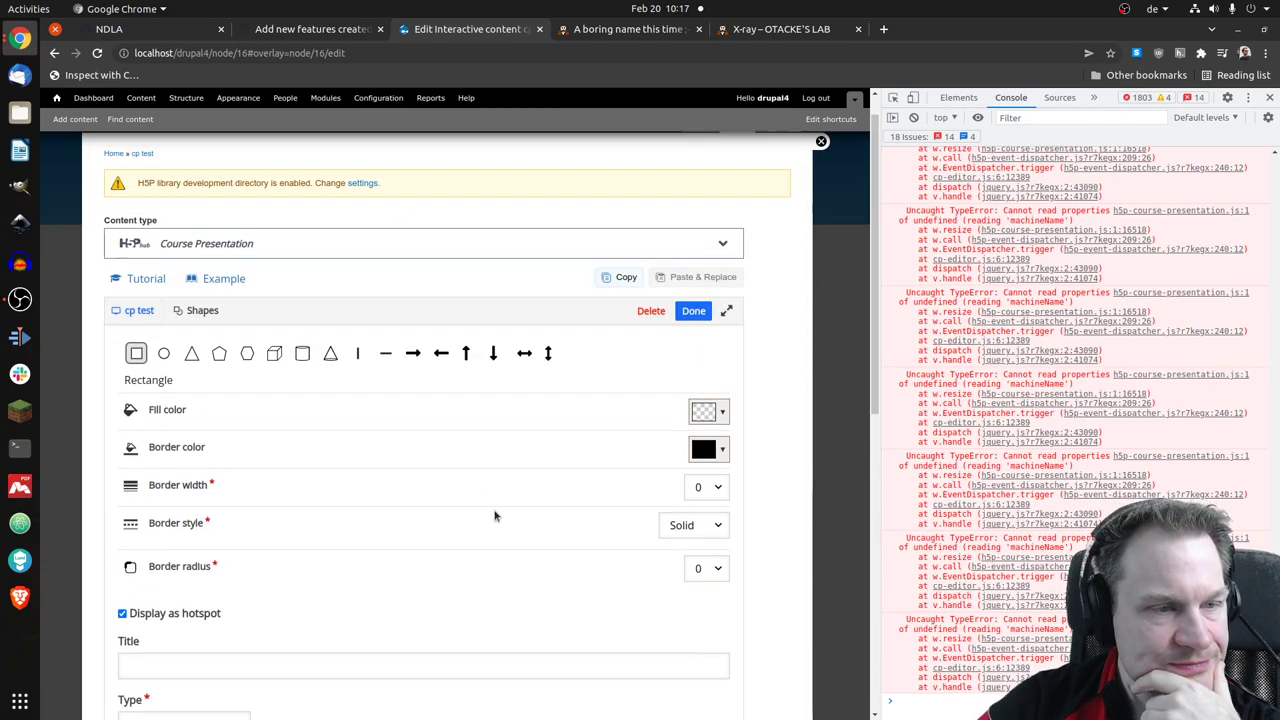
{"action": "scroll", "coordinate": [494, 516], "scroll_direction": "down", "scroll_amount": 2}
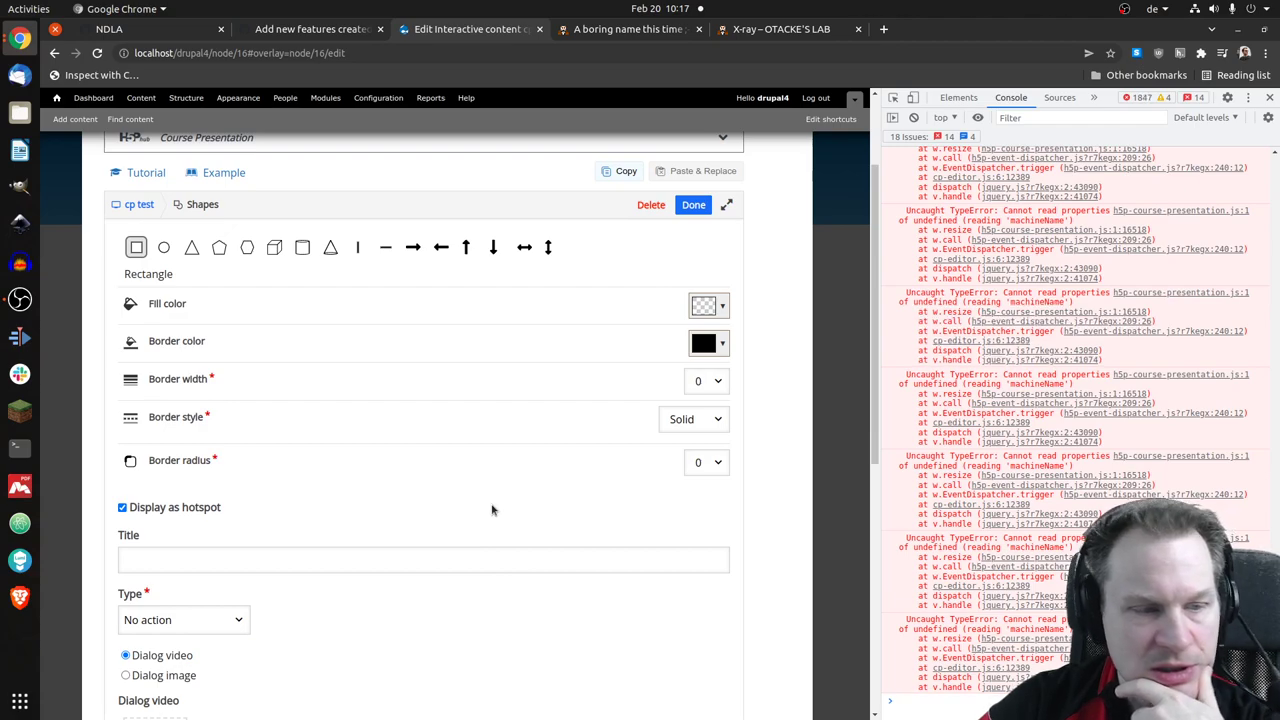
{"action": "scroll", "coordinate": [470, 485], "scroll_direction": "down", "scroll_amount": 1}
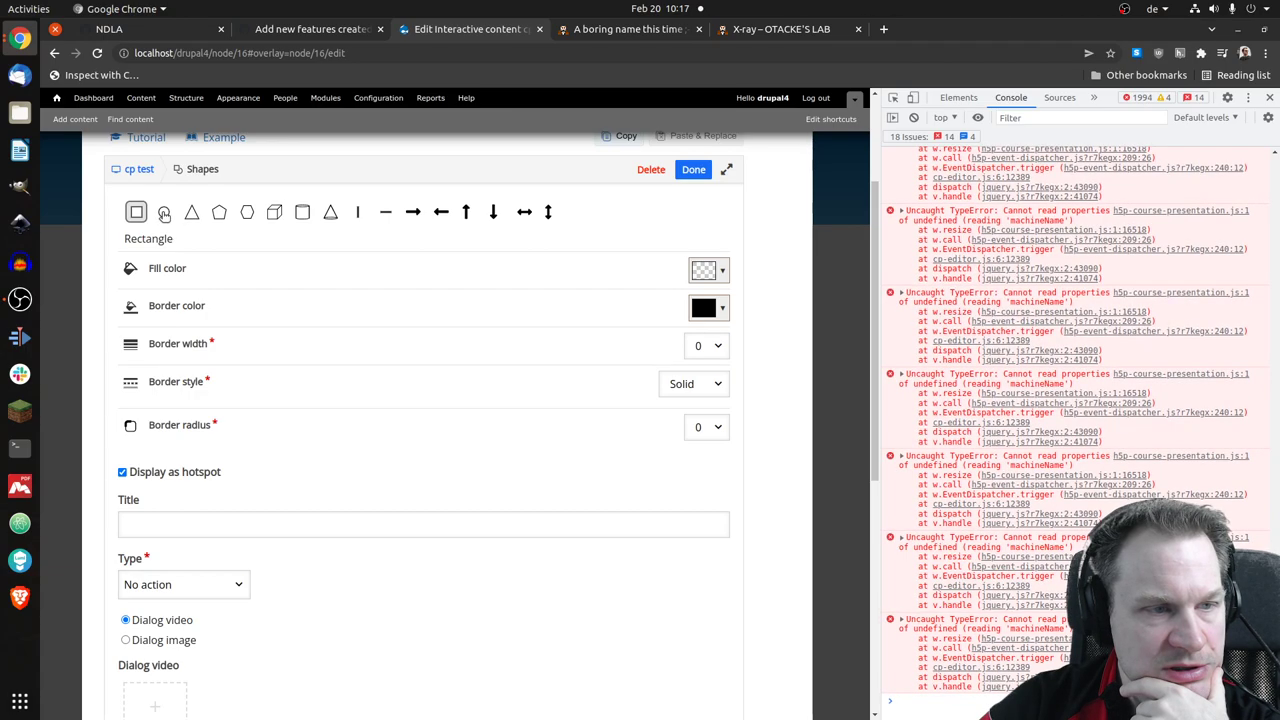
- Make the hotspot a circle with a green fill colour
{"action": "left_click", "coordinate": [164, 212]}
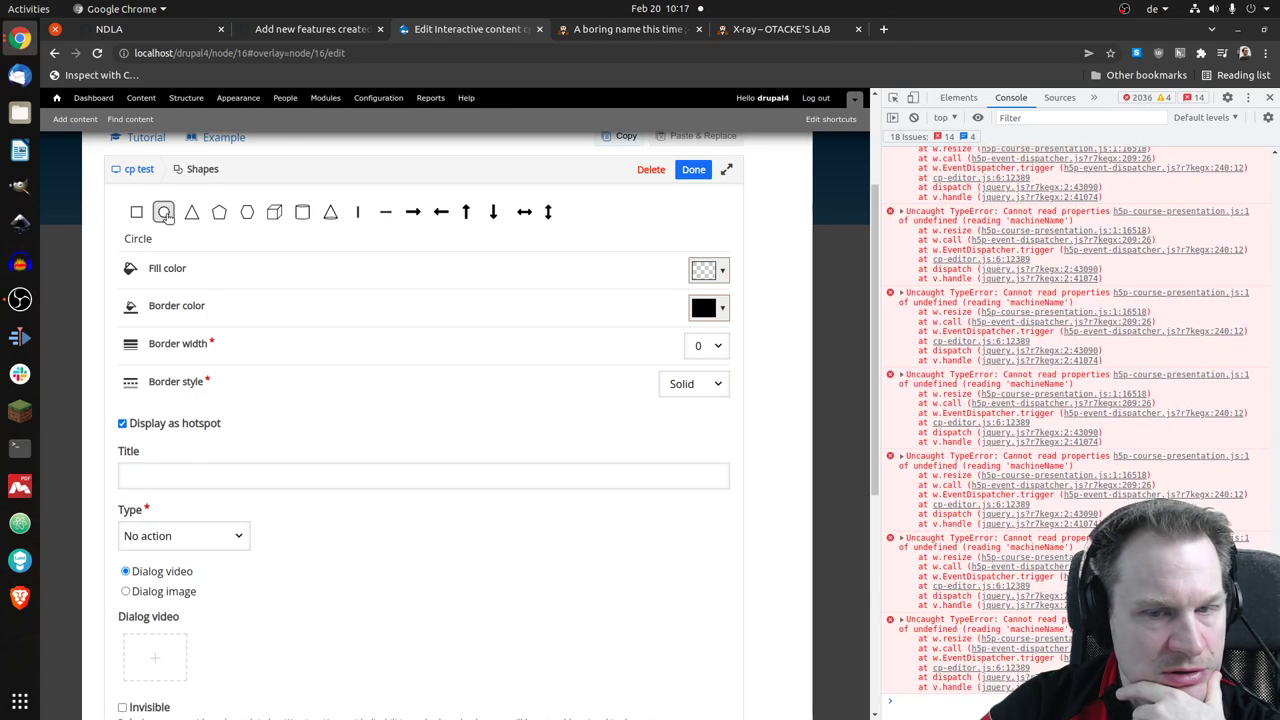
{"action": "left_click", "coordinate": [722, 270]}
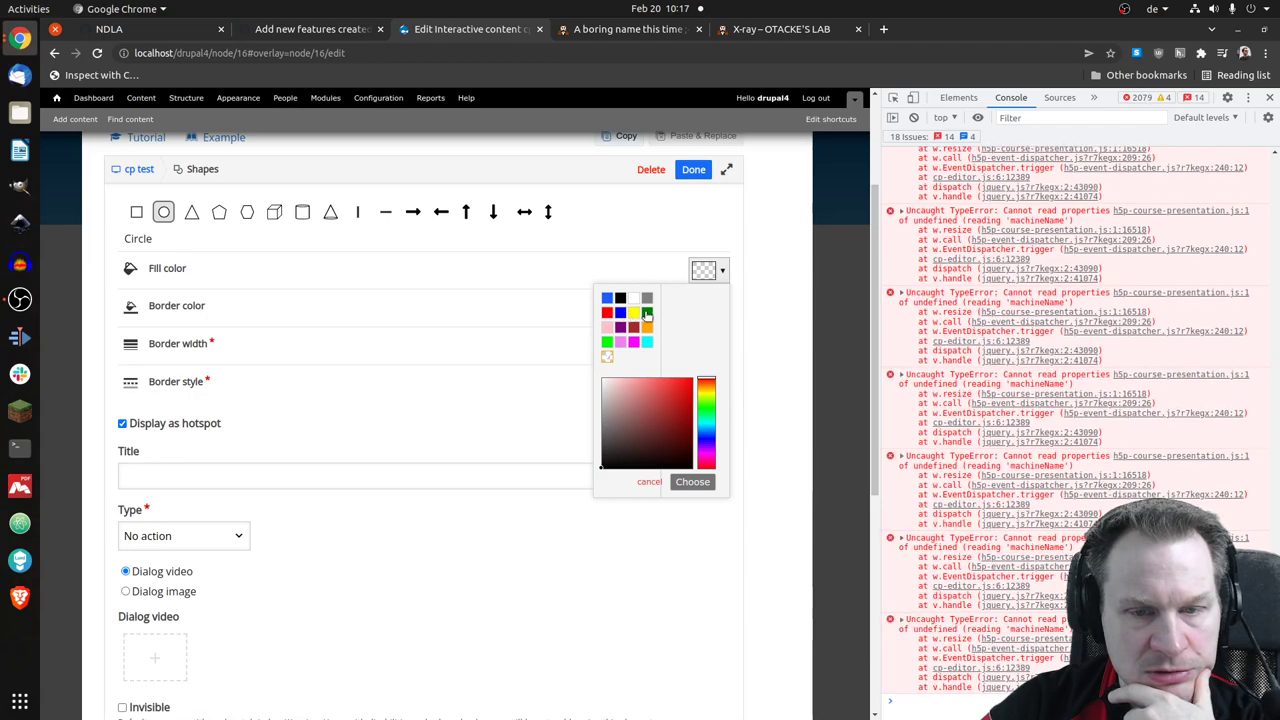
{"action": "left_click", "coordinate": [707, 400]}
{"action": "left_click", "coordinate": [677, 393]}
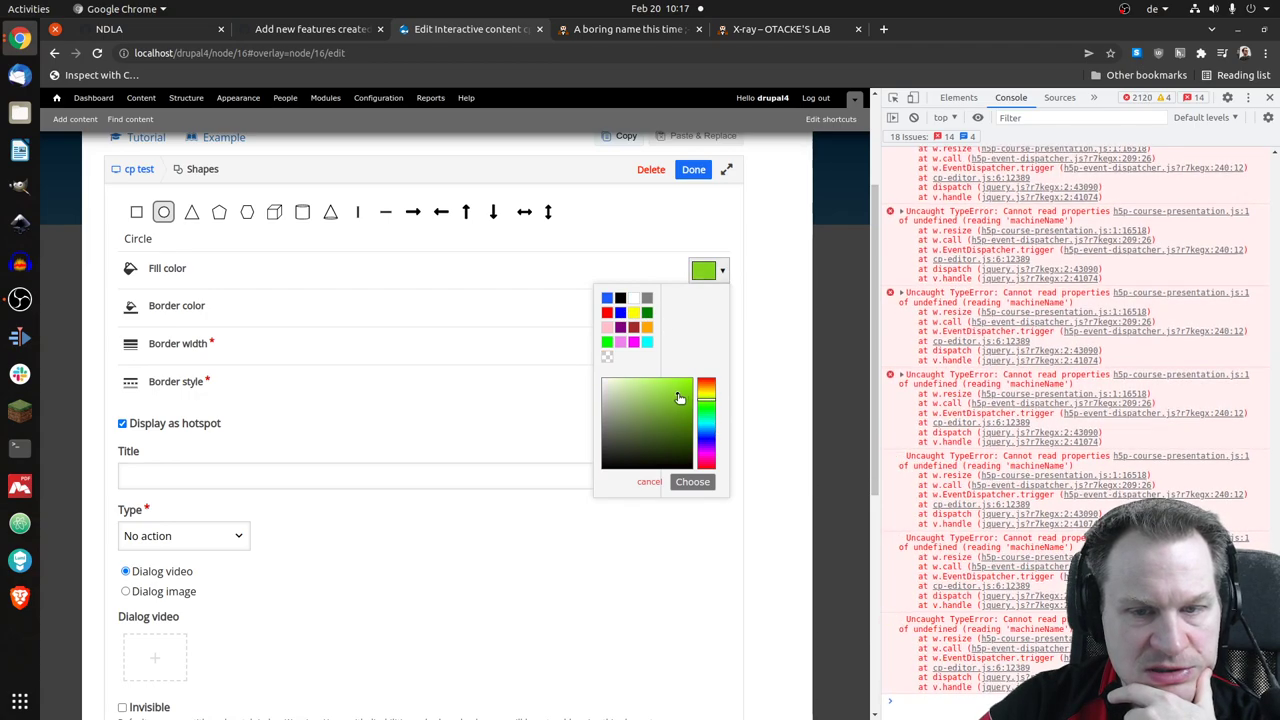
{"action": "left_click", "coordinate": [693, 482]}
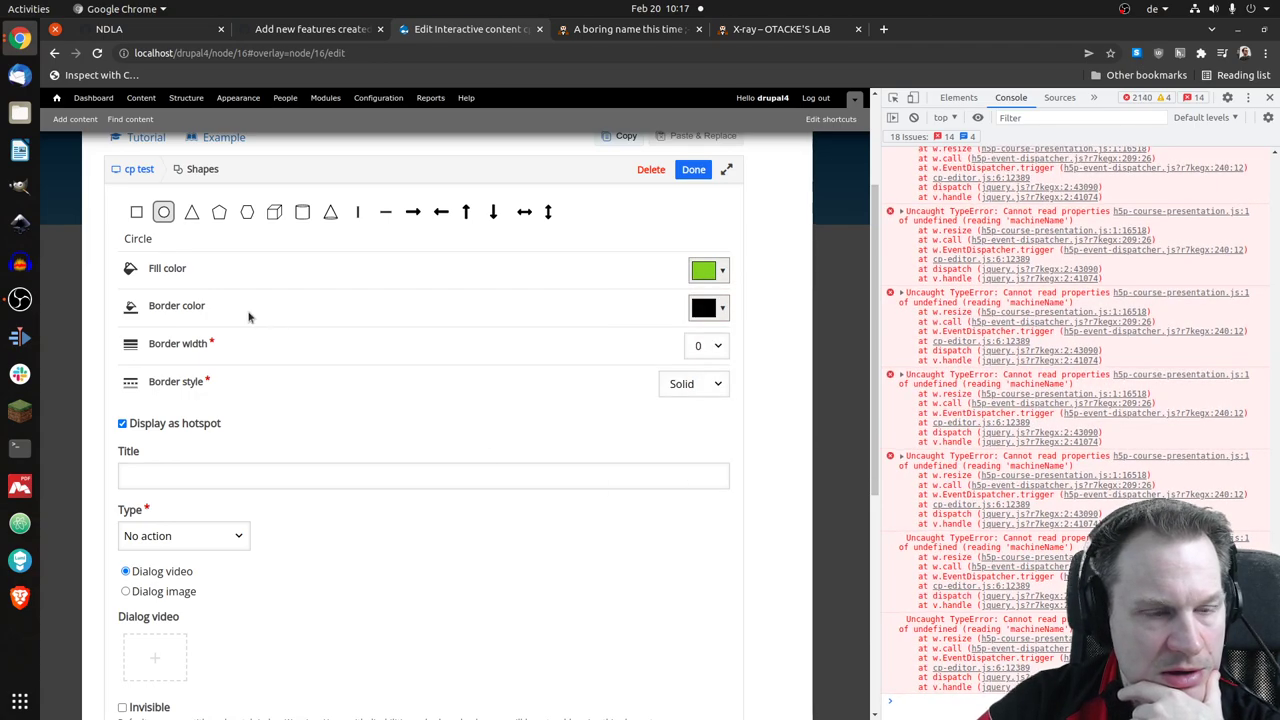
{"action": "scroll", "coordinate": [265, 367], "scroll_direction": "down", "scroll_amount": 2}
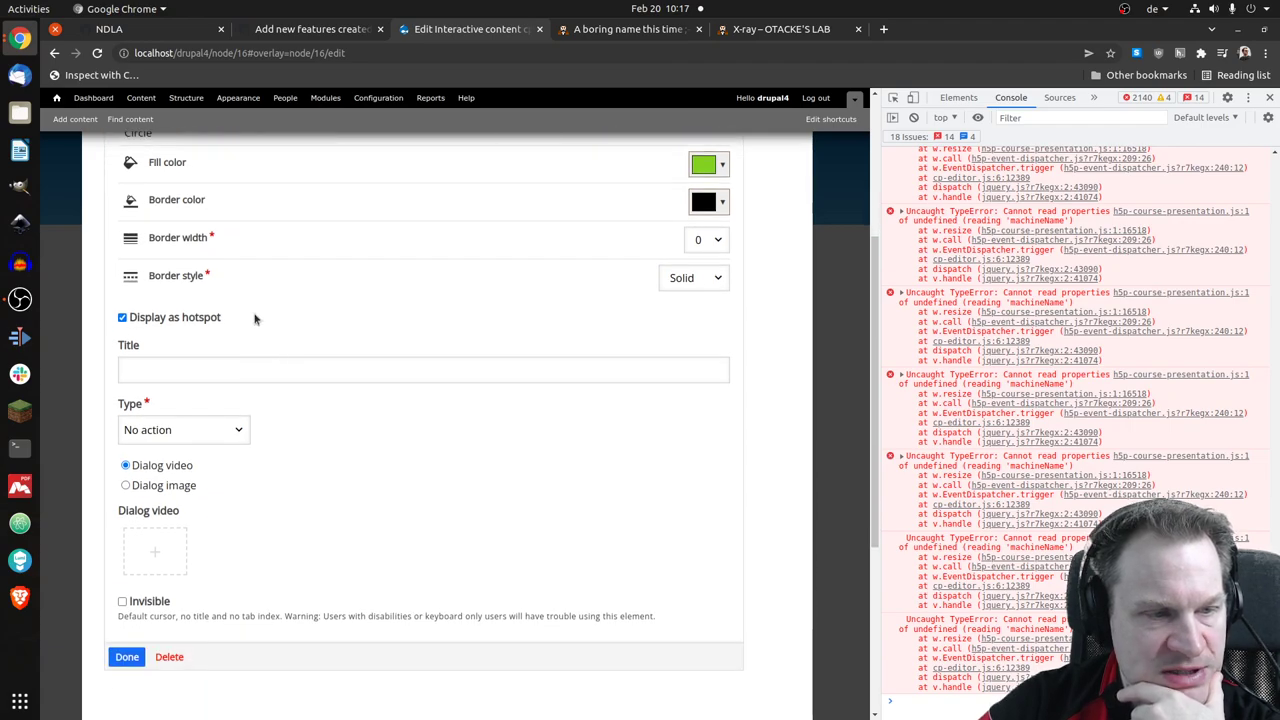
{"action": "scroll", "coordinate": [323, 335], "scroll_direction": "up", "scroll_amount": 2}
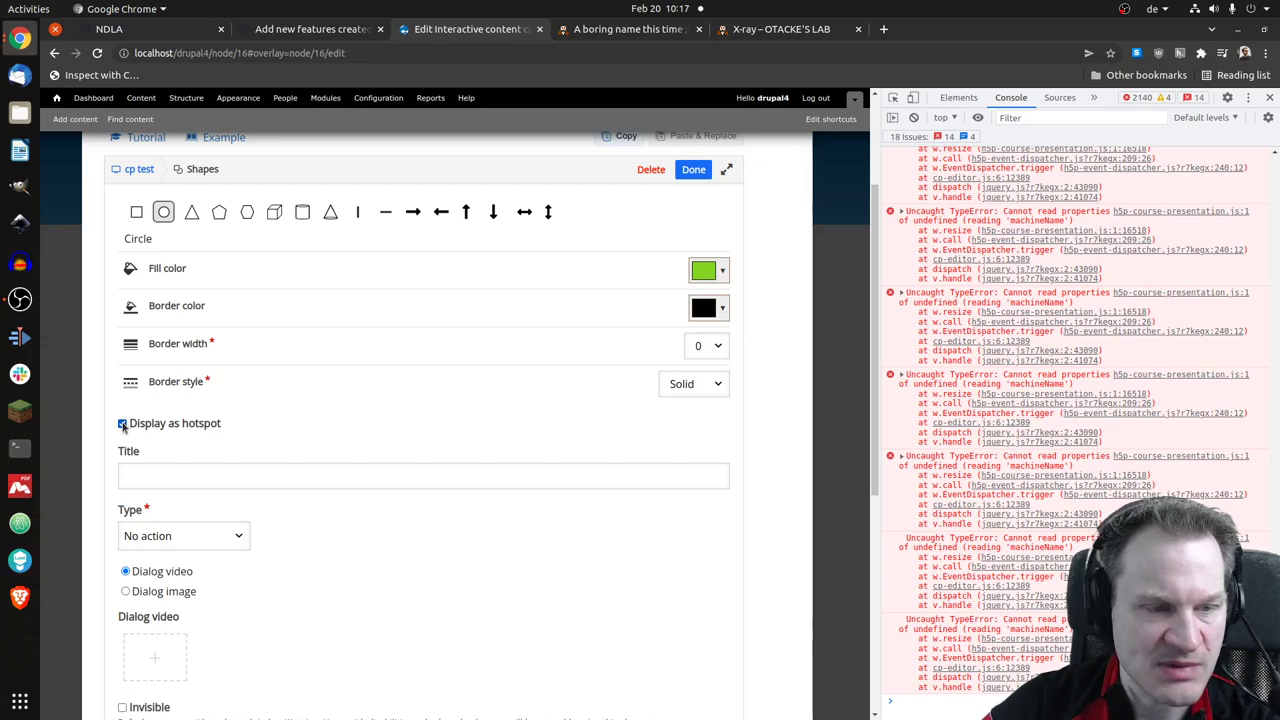
- Title the hotspot 'Title' and set its type to Next slide
{"action": "left_click", "coordinate": [350, 476]}
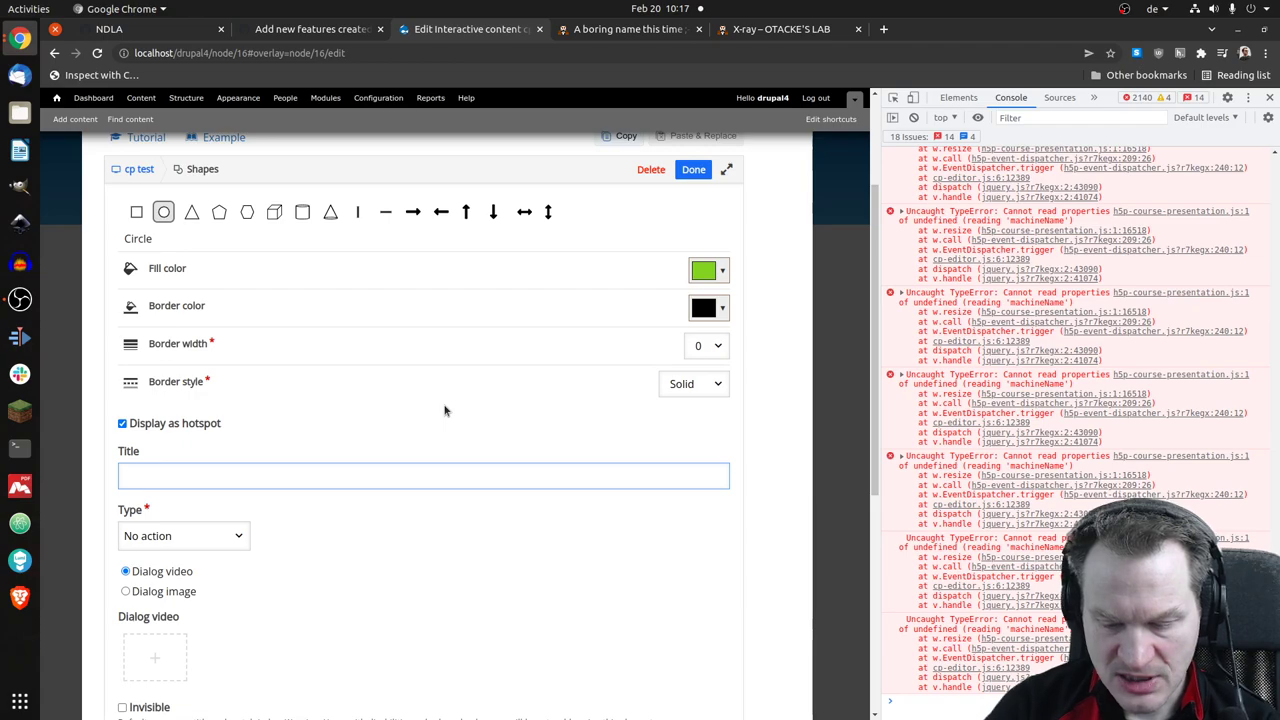
{"action": "type", "text": "Title"}
{"action": "scroll", "coordinate": [446, 411], "scroll_direction": "down", "scroll_amount": 1}
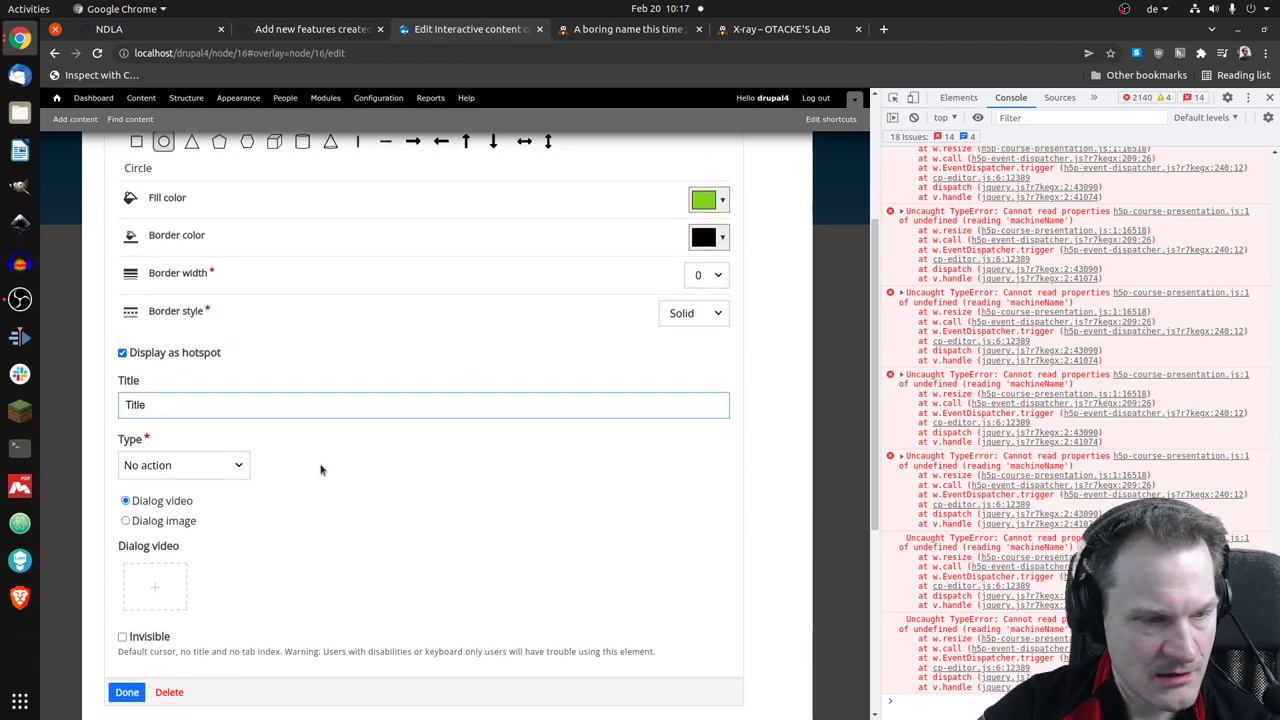
{"action": "left_click", "coordinate": [245, 466]}
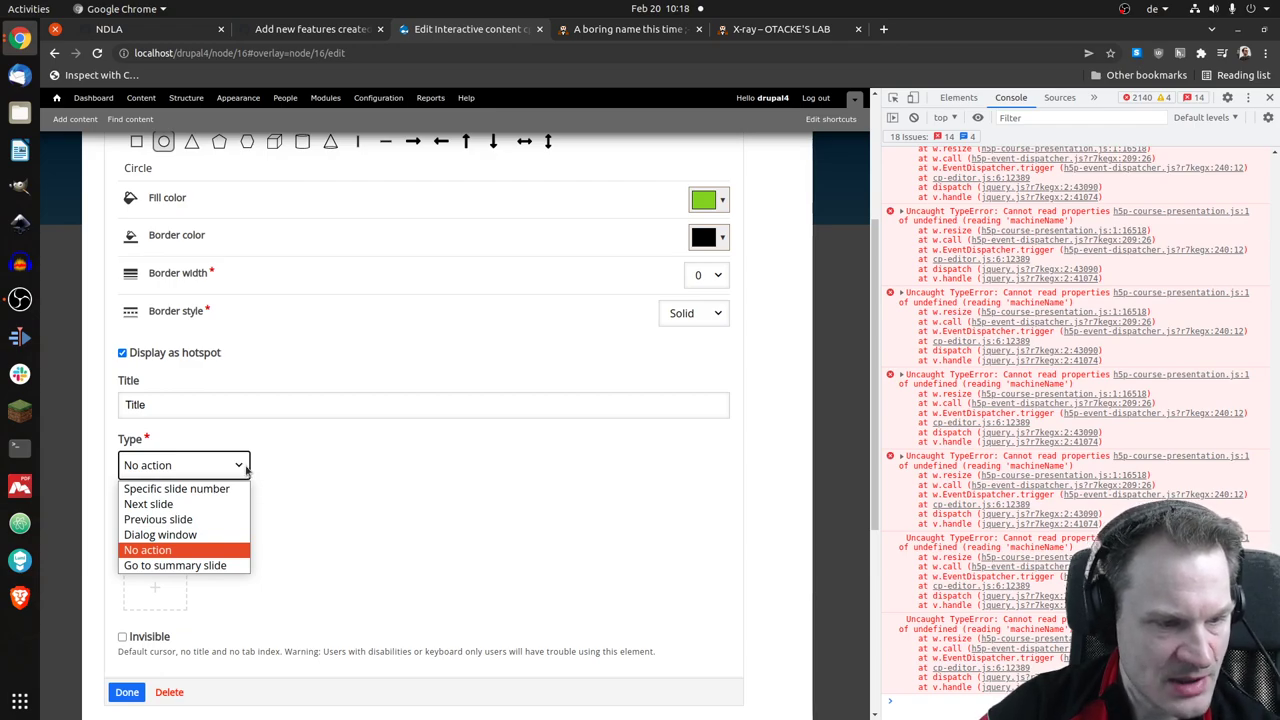
{"action": "left_click", "coordinate": [218, 504]}
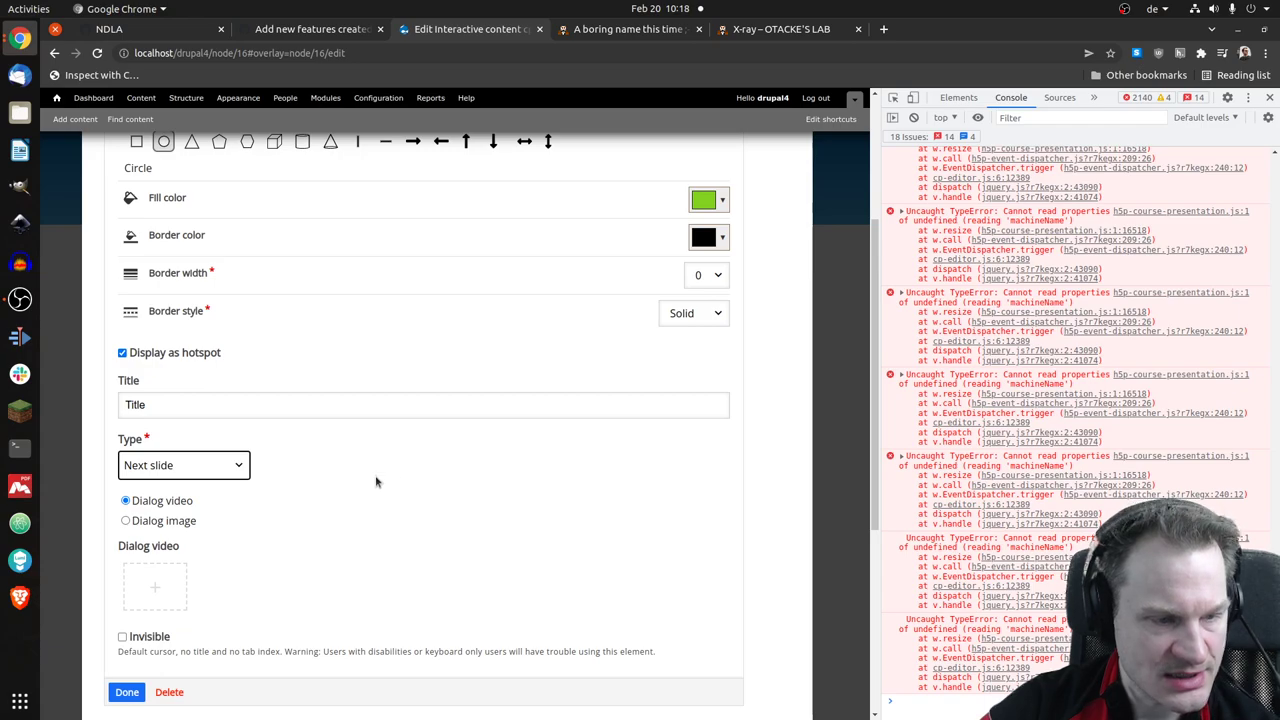
{"action": "scroll", "coordinate": [425, 470], "scroll_direction": "down", "scroll_amount": 2}
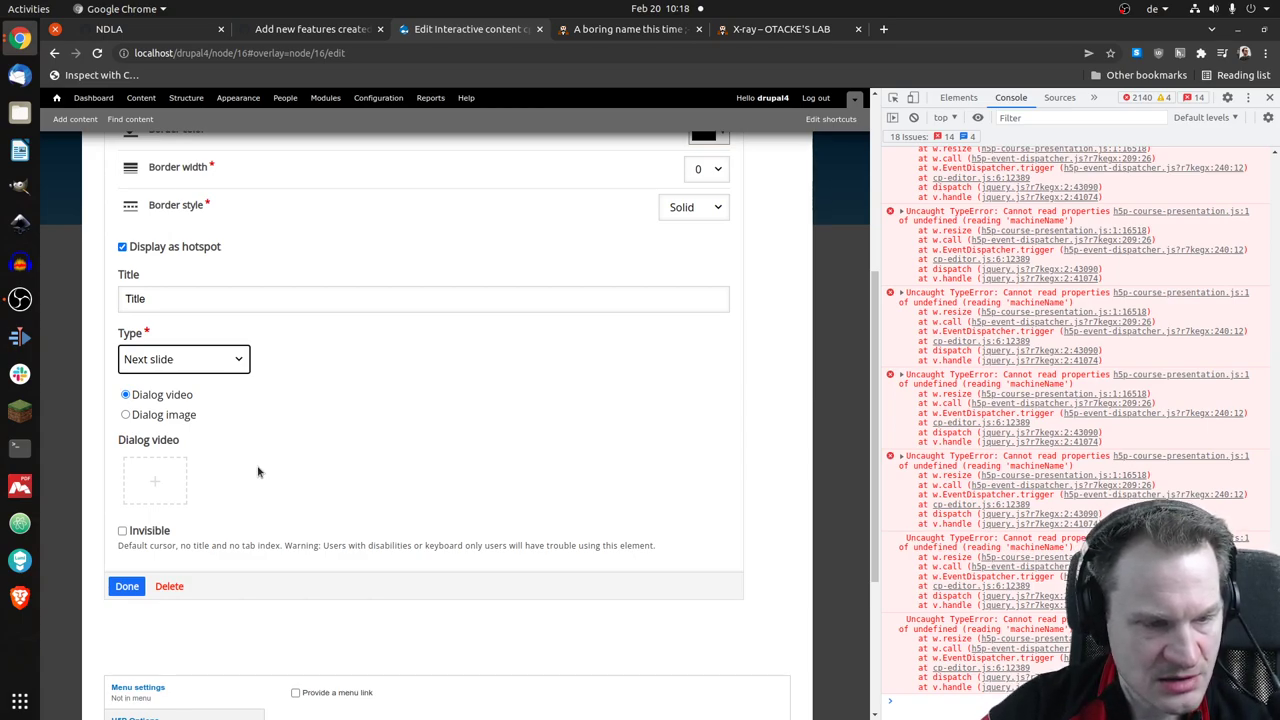
- Finish the hotspot settings, move the green ellipse to the top-left and resize it roughly round
{"action": "left_click", "coordinate": [127, 586]}
{"action": "left_click_drag", "start_coordinate": [437, 452], "coordinate": [285, 376]}
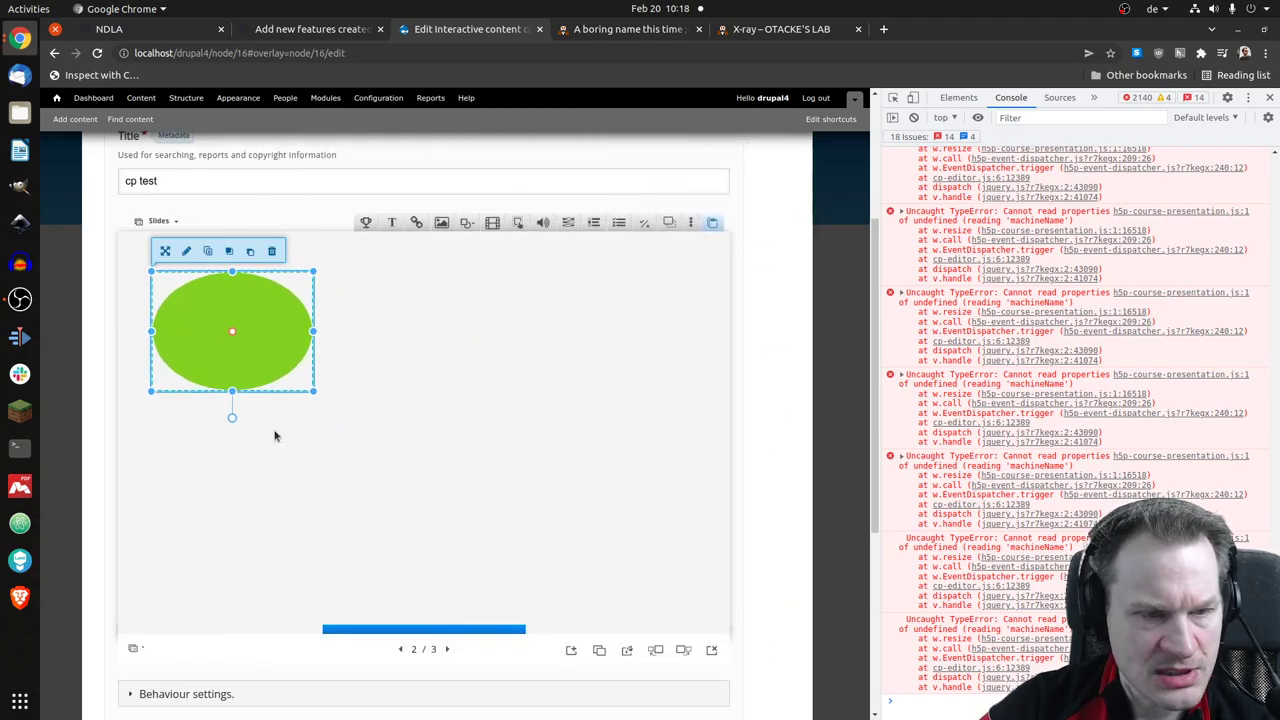
{"action": "left_click_drag", "start_coordinate": [393, 453], "coordinate": [350, 462]}
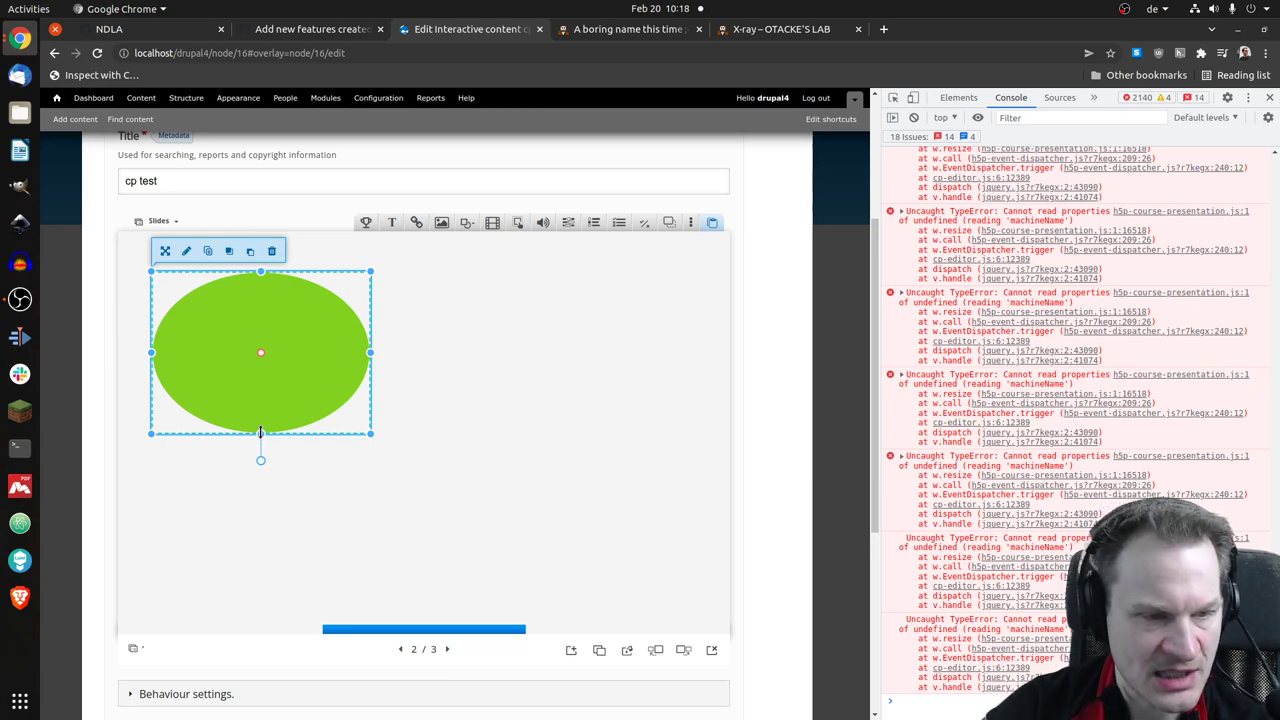
{"action": "left_click_drag", "start_coordinate": [260, 433], "coordinate": [257, 449]}
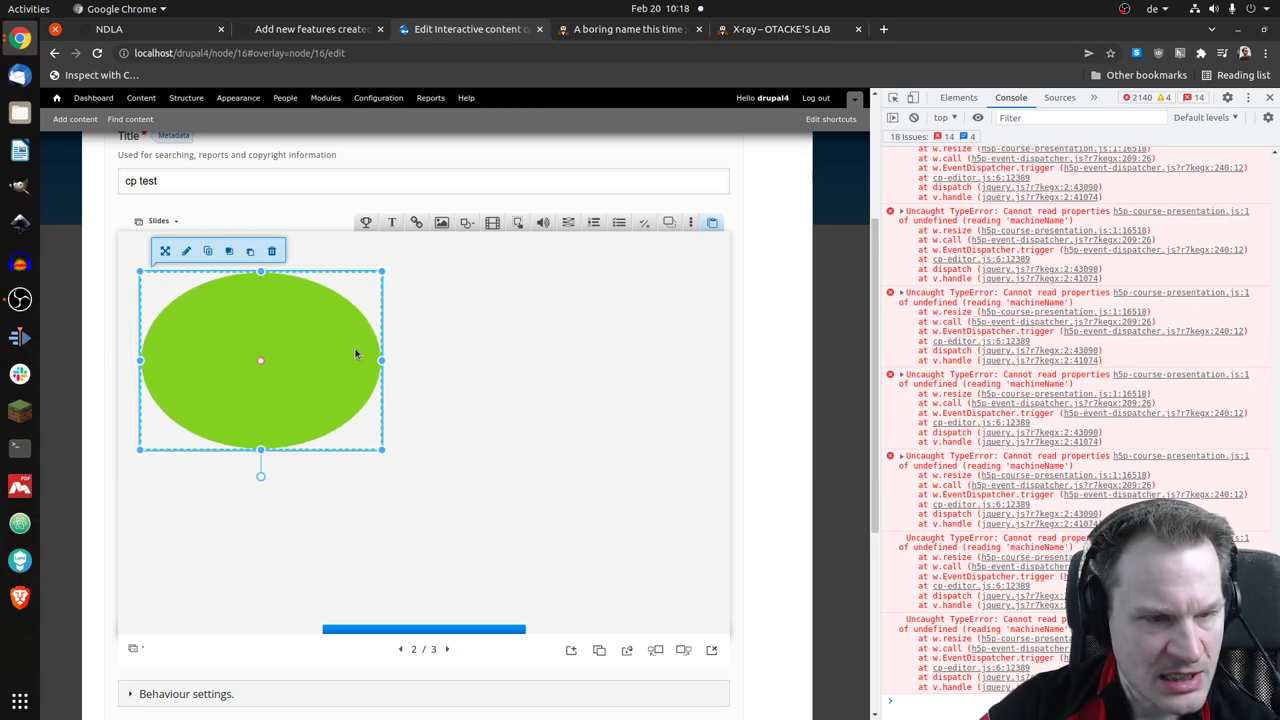
{"action": "mouse_move", "coordinate": [379, 360]}
{"action": "left_mouse_down"}
{"action": "mouse_move", "coordinate": [360, 362]}
{"action": "mouse_move", "coordinate": [391, 373]}
{"action": "left_mouse_up"}
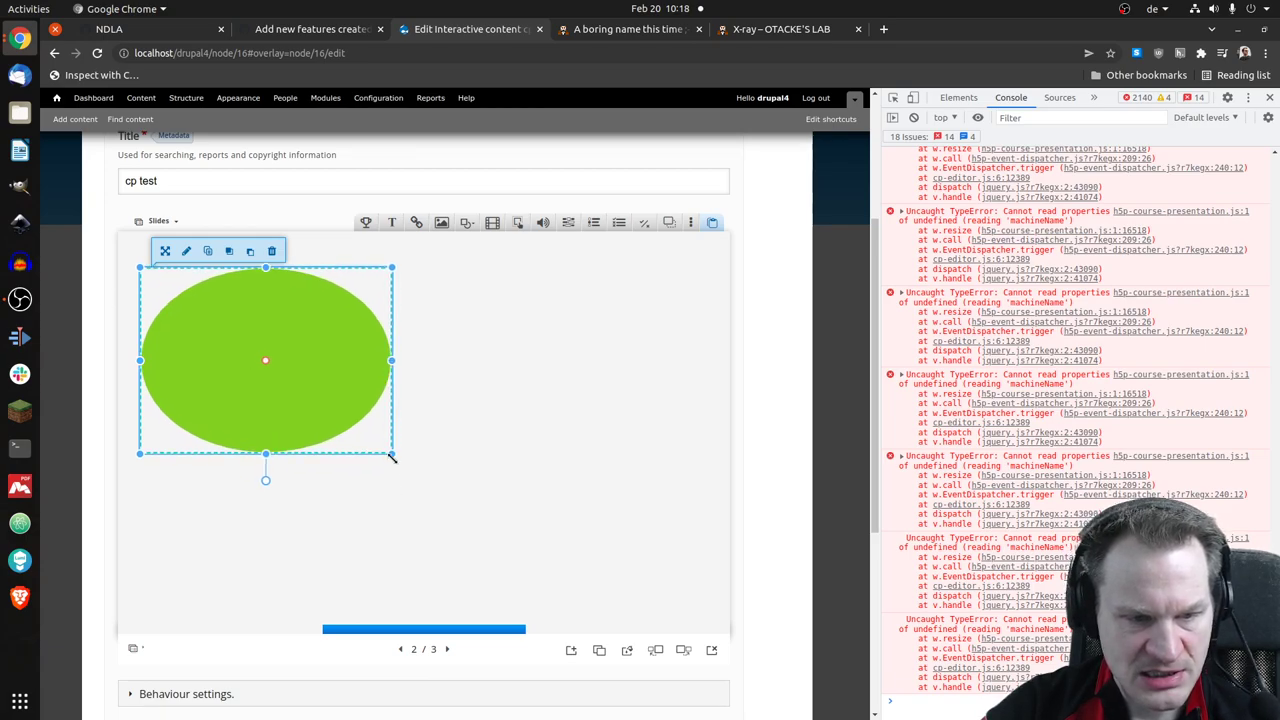
{"action": "mouse_move", "coordinate": [391, 455]}
{"action": "left_mouse_down"}
{"action": "mouse_move", "coordinate": [289, 449]}
{"action": "mouse_move", "coordinate": [396, 461]}
{"action": "mouse_move", "coordinate": [343, 494]}
{"action": "mouse_move", "coordinate": [353, 460]}
{"action": "left_mouse_up"}
- Close the developer tools panel
{"action": "key", "text": "F12"}
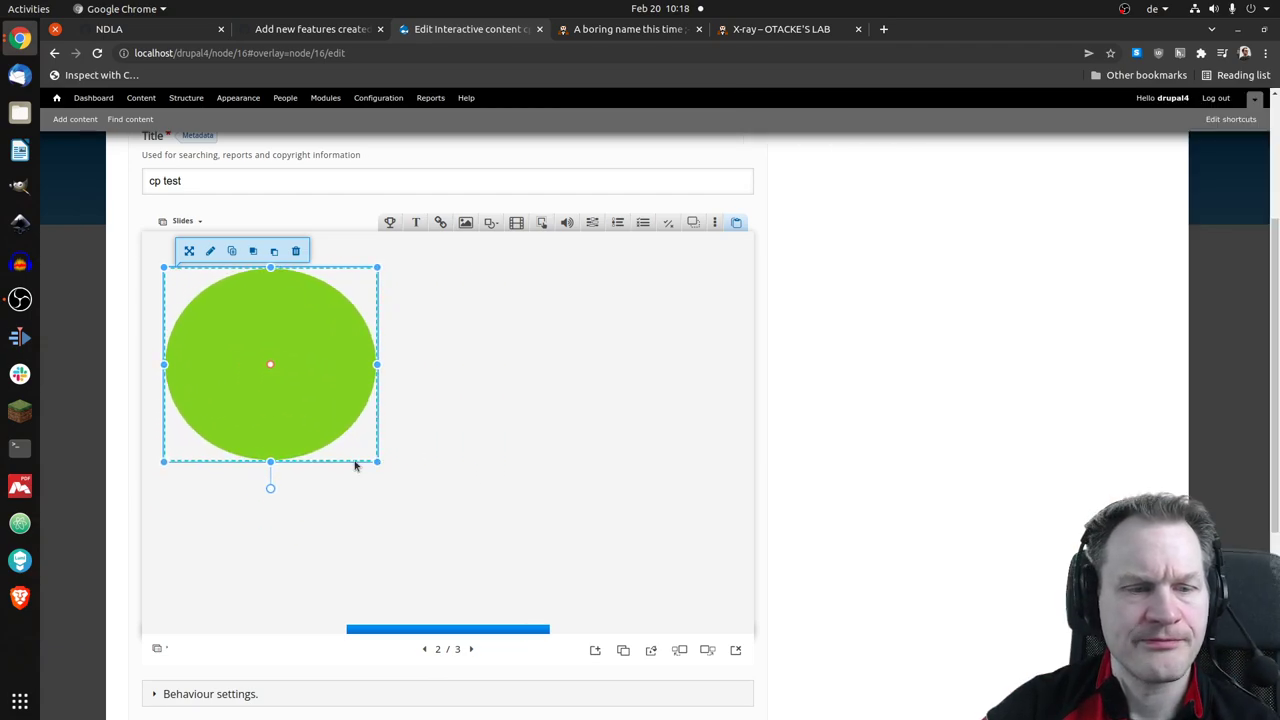
{"action": "scroll", "coordinate": [1023, 406], "scroll_direction": "up", "scroll_amount": 2}
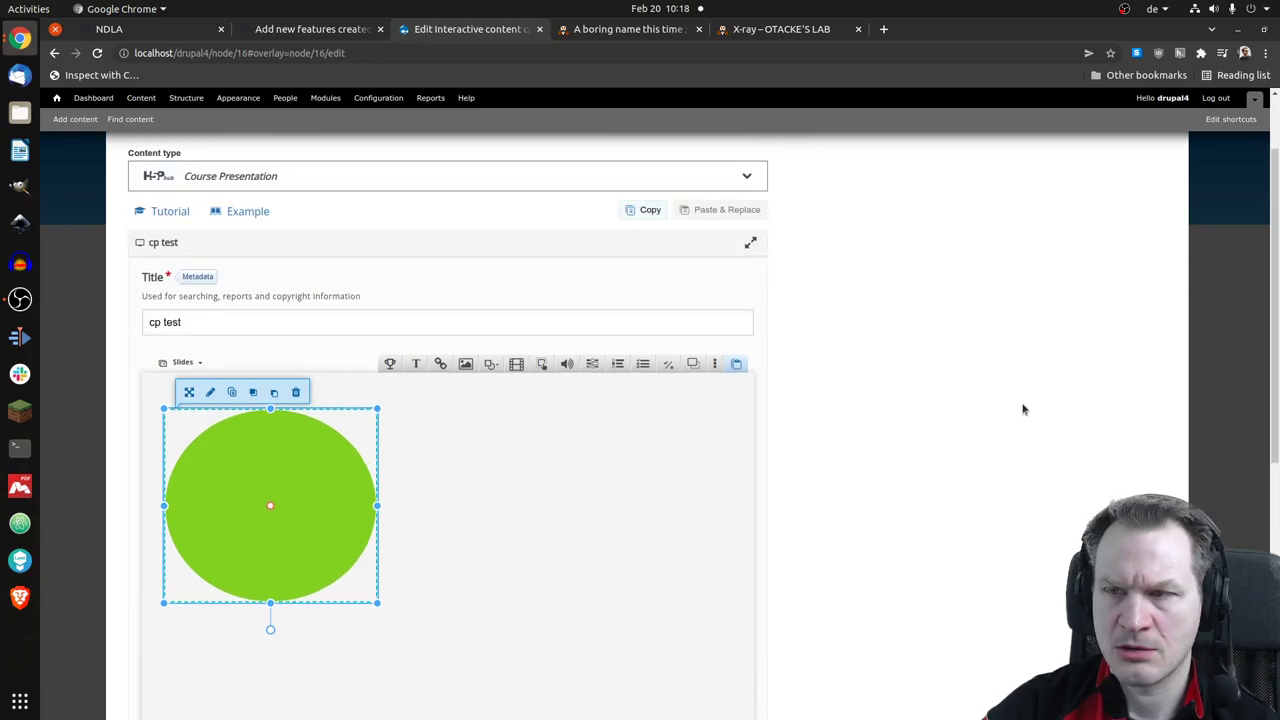
{"action": "scroll", "coordinate": [918, 423], "scroll_direction": "down", "scroll_amount": 1}
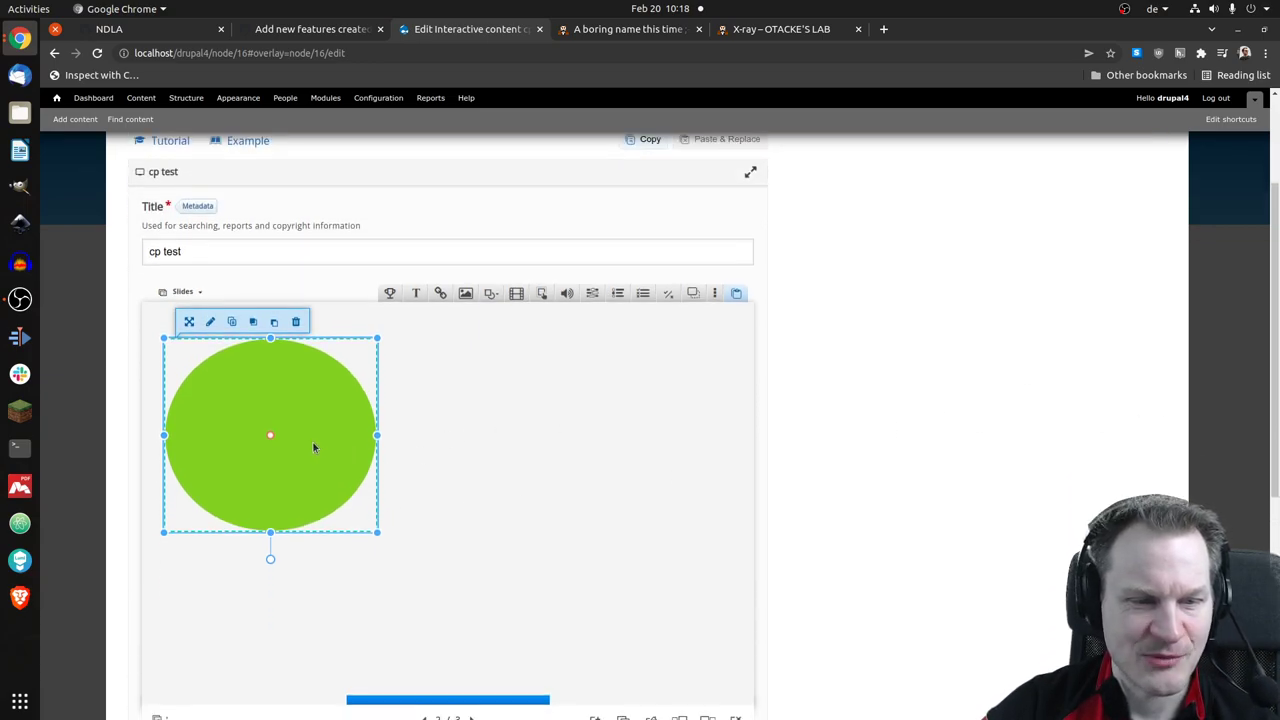
{"action": "scroll", "coordinate": [308, 440], "scroll_direction": "down", "scroll_amount": 1}
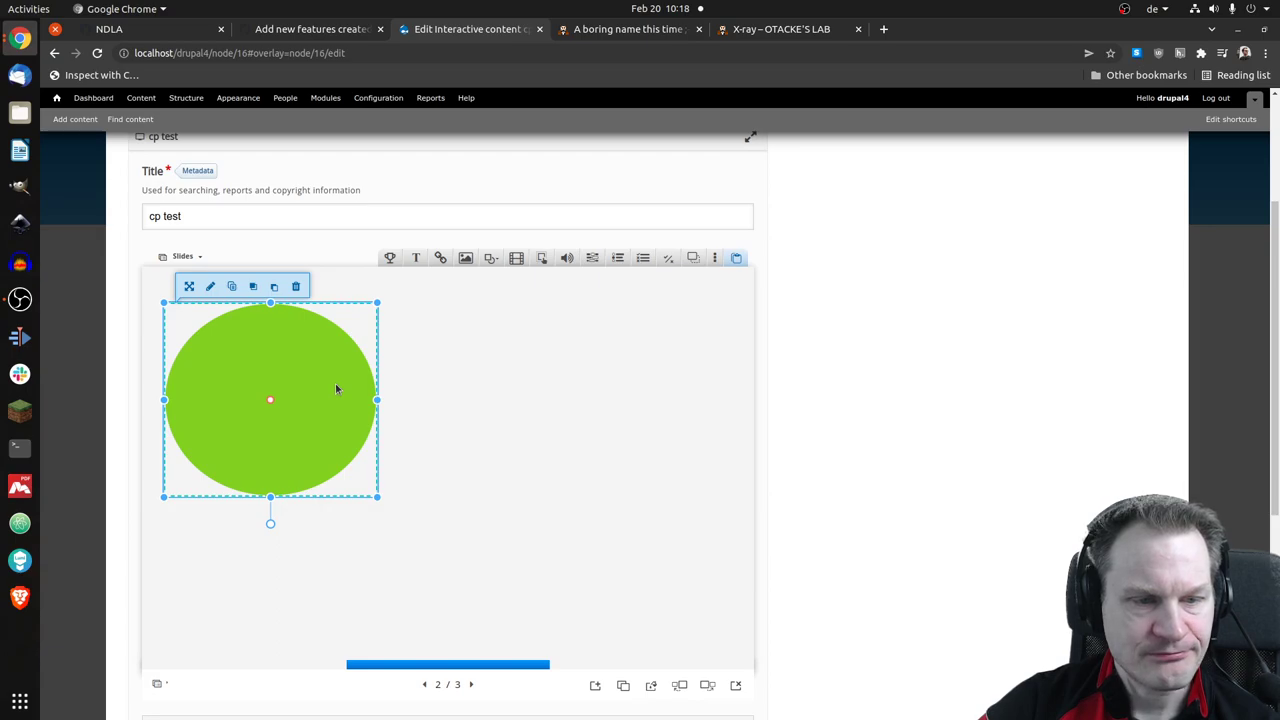
- Shrink the green ellipse into a smaller circle lower on the slide, then deselect it
{"action": "mouse_move", "coordinate": [377, 495]}
{"action": "left_mouse_down"}
{"action": "mouse_move", "coordinate": [365, 500]}
{"action": "mouse_move", "coordinate": [363, 475]}
{"action": "mouse_move", "coordinate": [335, 447]}
{"action": "mouse_move", "coordinate": [333, 466]}
{"action": "left_mouse_up"}
{"action": "left_click_drag", "start_coordinate": [294, 420], "coordinate": [288, 534]}
{"action": "left_click", "coordinate": [513, 466]}
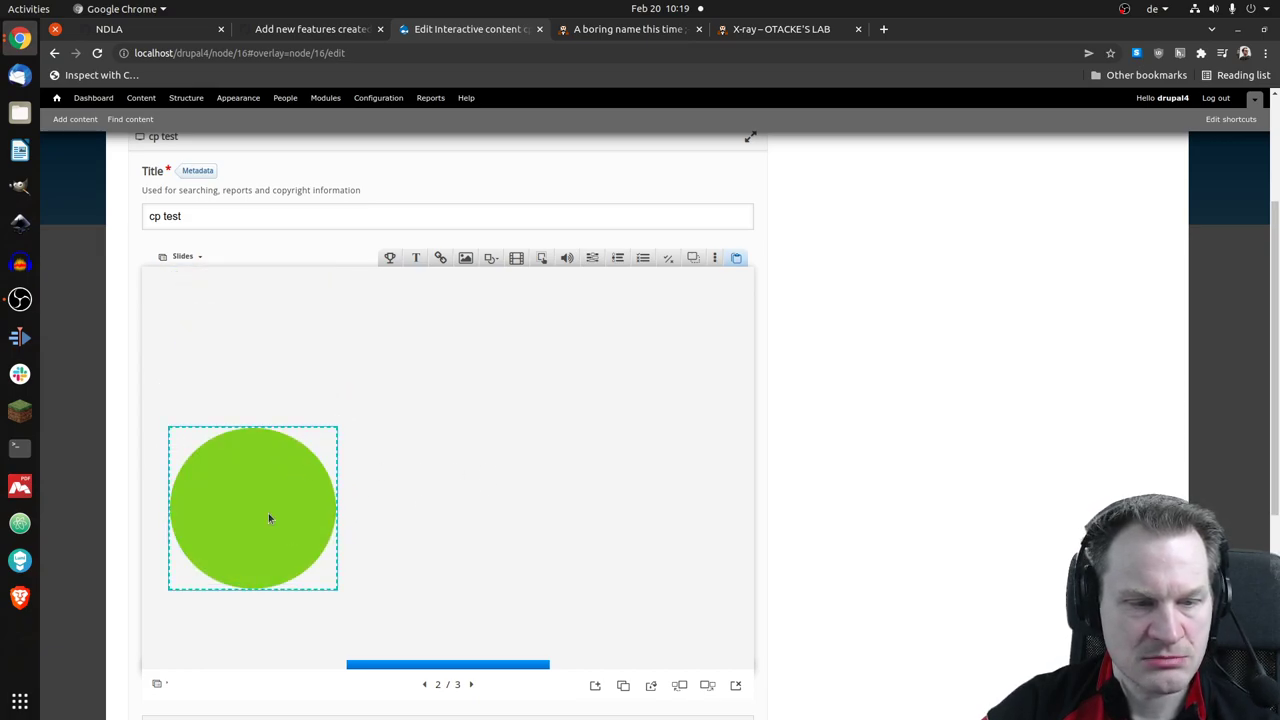
{"action": "left_click", "coordinate": [268, 513]}
{"action": "left_click", "coordinate": [431, 455]}
{"action": "scroll", "coordinate": [436, 456], "scroll_direction": "down", "scroll_amount": 4}
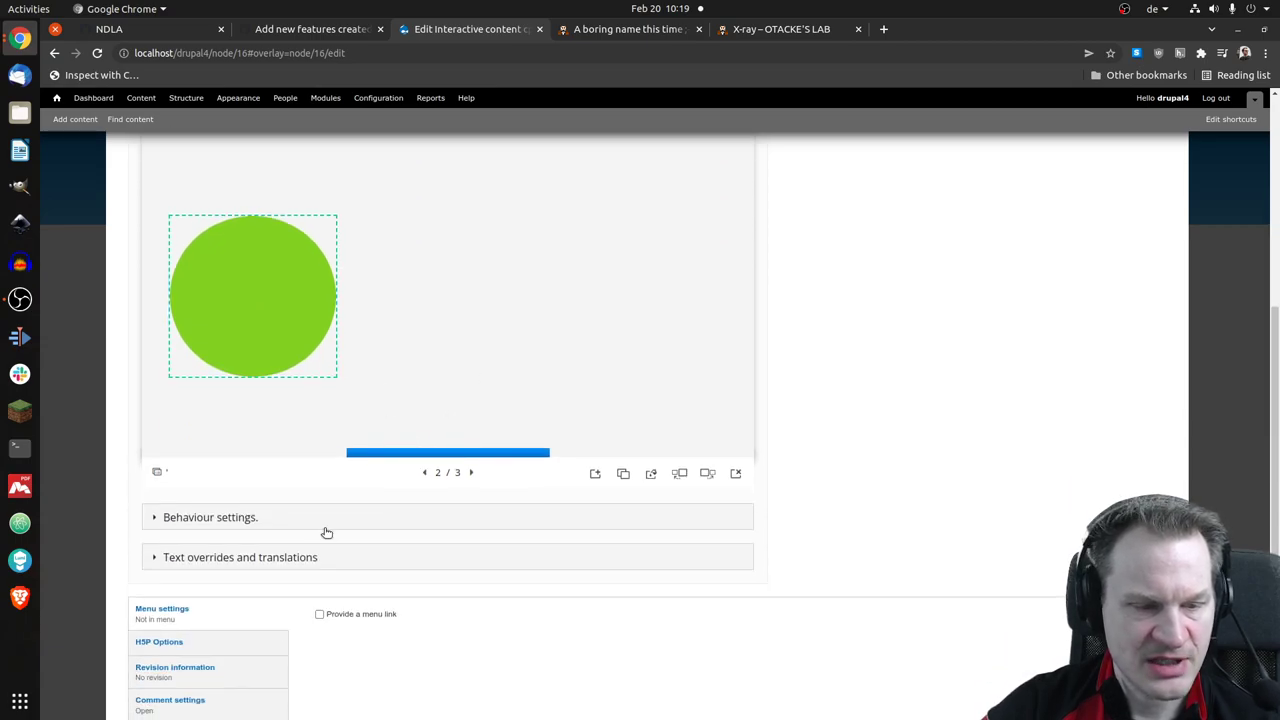
{"action": "scroll", "coordinate": [197, 646], "scroll_direction": "down", "scroll_amount": 4}
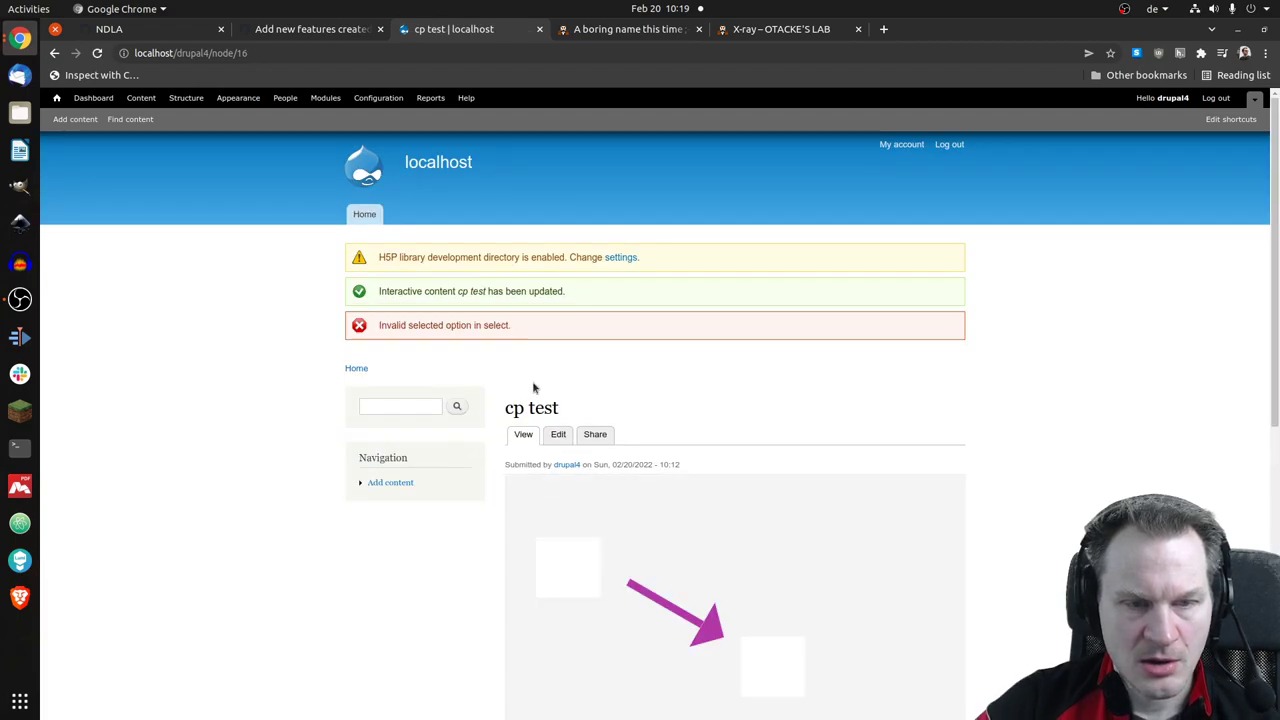
- In the published view, go to slide 2 and click the green circle twice to reach slide 3's chart
{"action": "scroll", "coordinate": [510, 364], "scroll_direction": "down", "scroll_amount": 2}
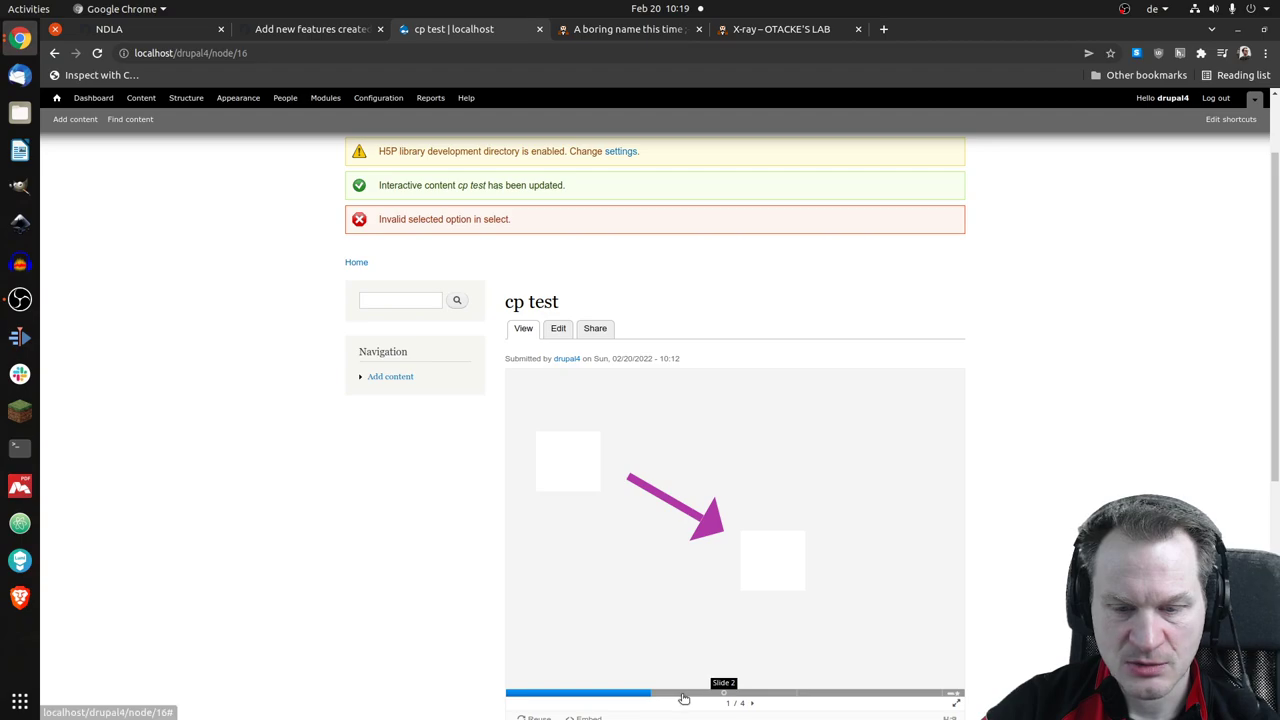
{"action": "left_click", "coordinate": [723, 693]}
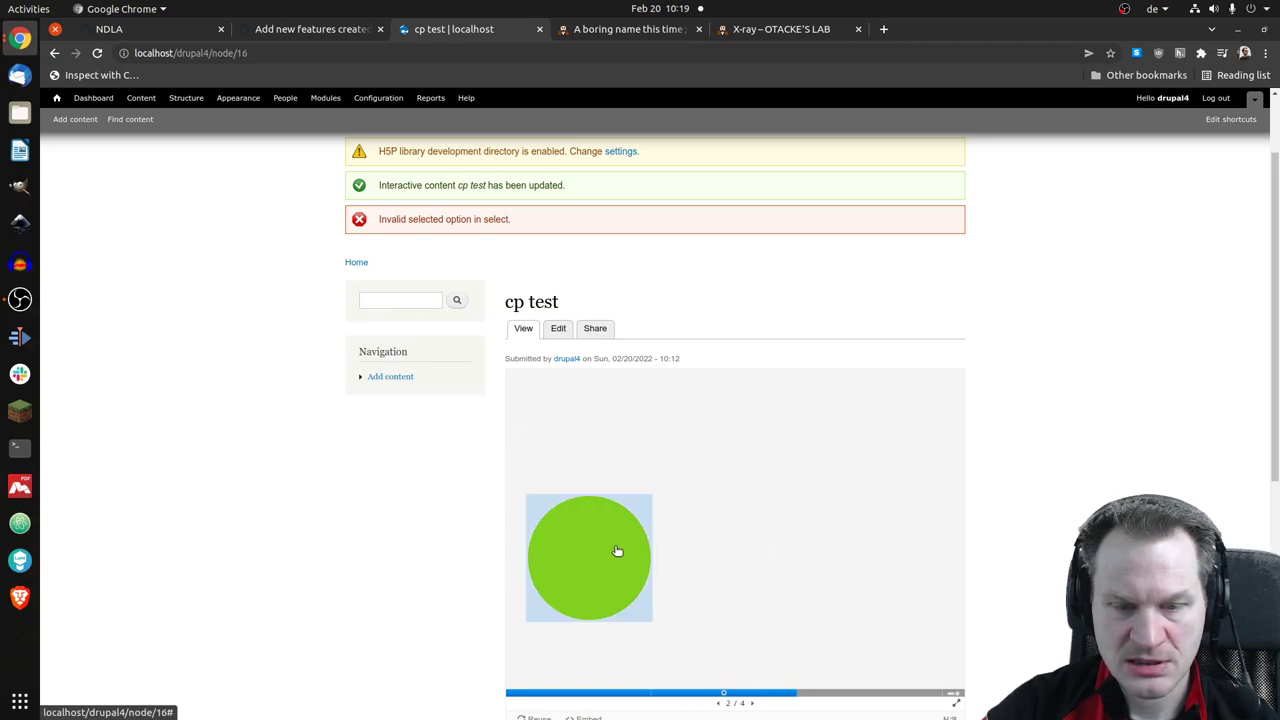
{"action": "left_click", "coordinate": [571, 555]}
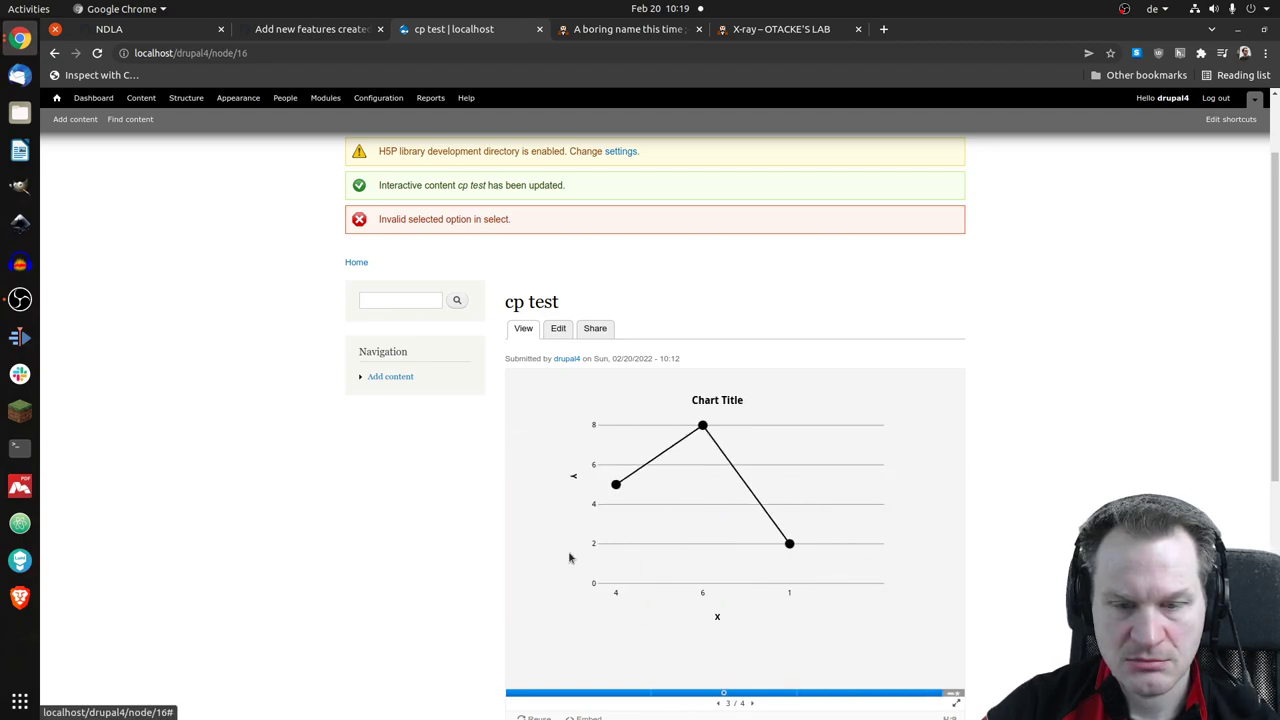
{"action": "left_click", "coordinate": [685, 693]}
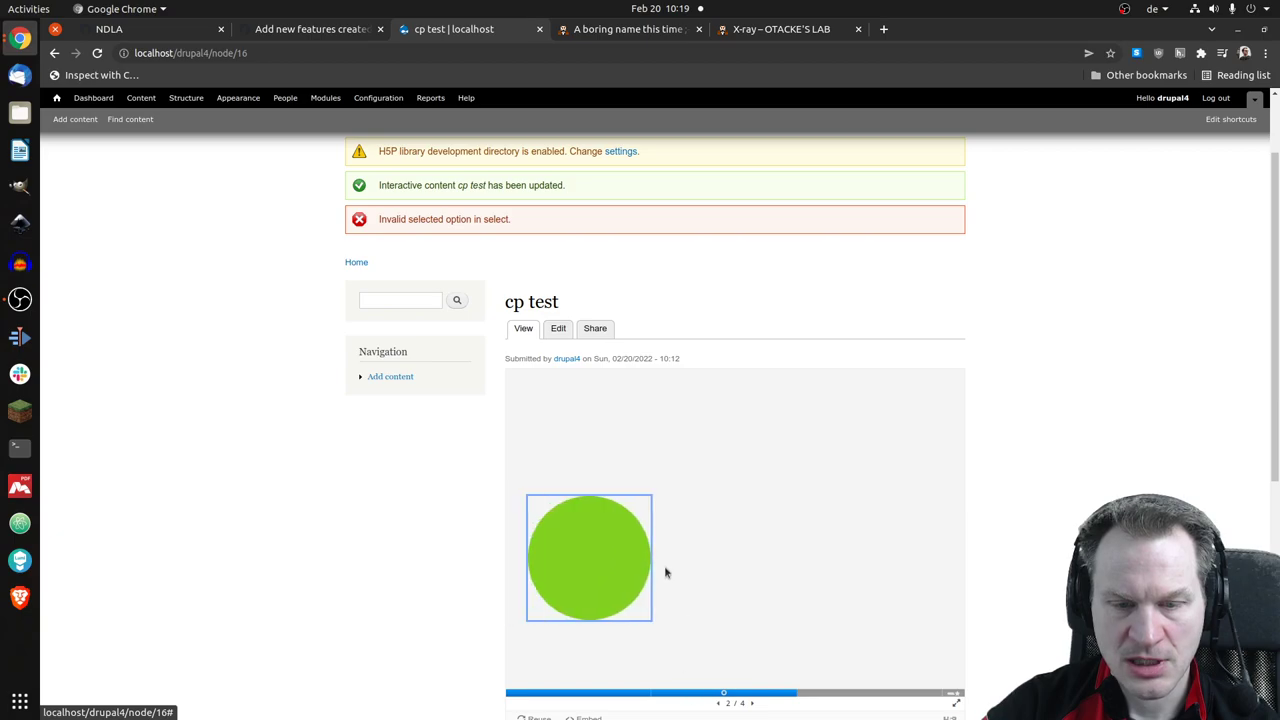
{"action": "left_click", "coordinate": [600, 539]}
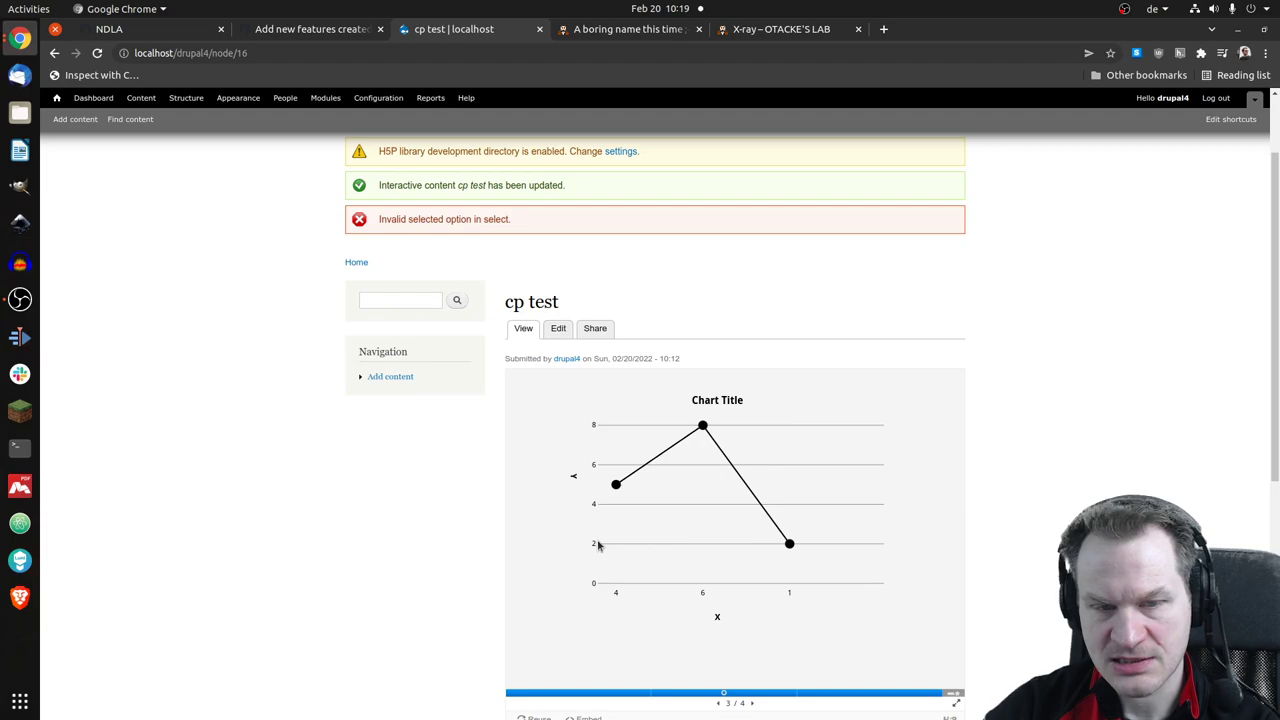
- Open cp test in the editor and switch to slide 2
{"action": "left_click", "coordinate": [557, 330]}
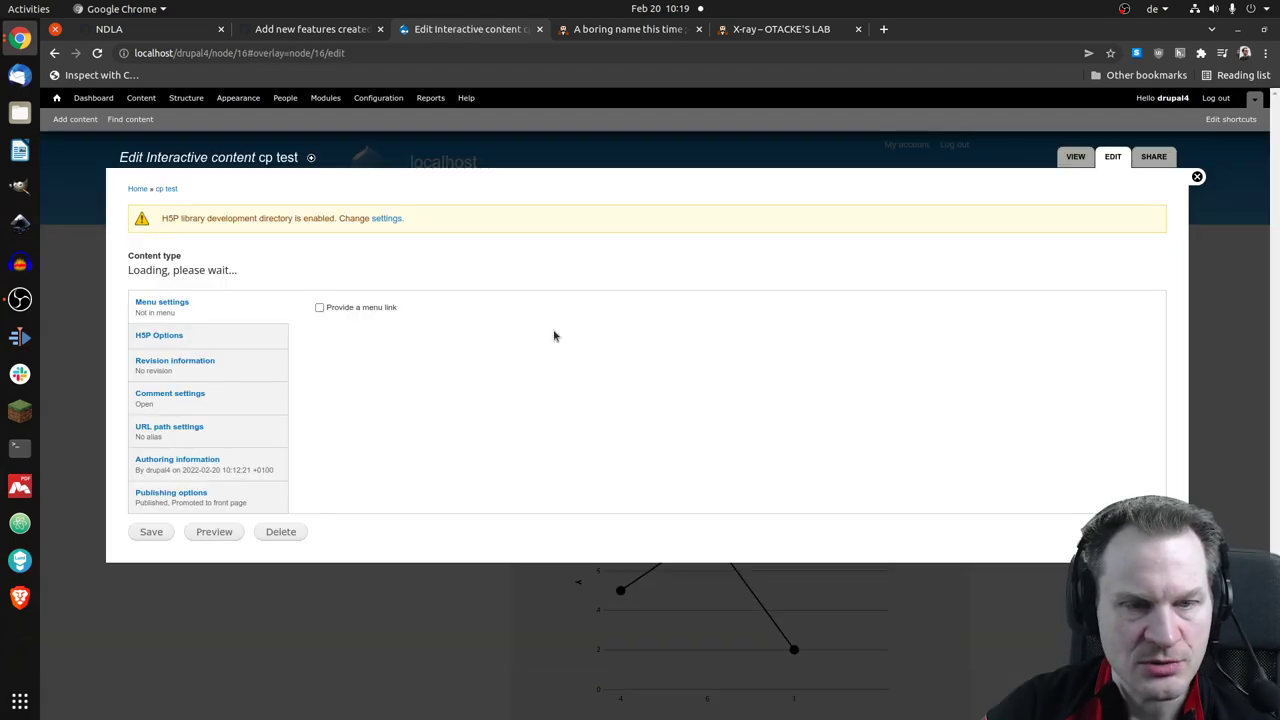
{"action": "scroll", "coordinate": [424, 337], "scroll_direction": "down", "scroll_amount": 3}
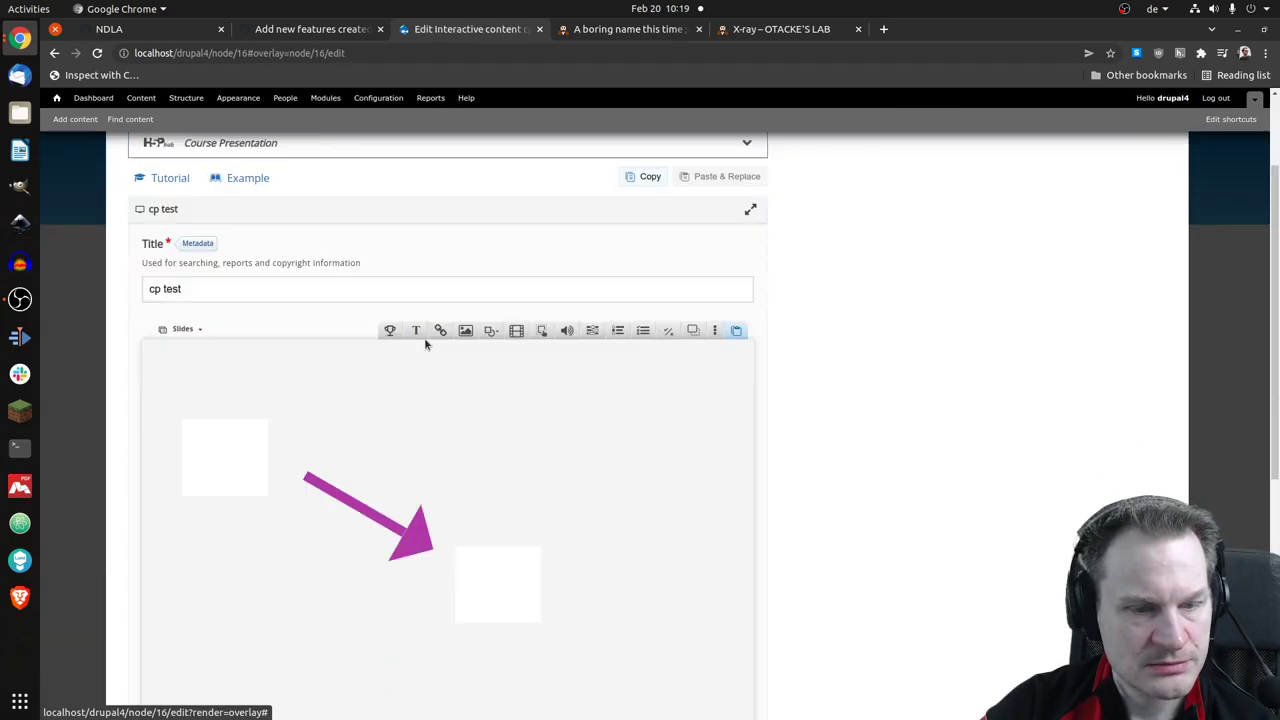
{"action": "scroll", "coordinate": [397, 440], "scroll_direction": "down", "scroll_amount": 3}
{"action": "left_click", "coordinate": [420, 519]}
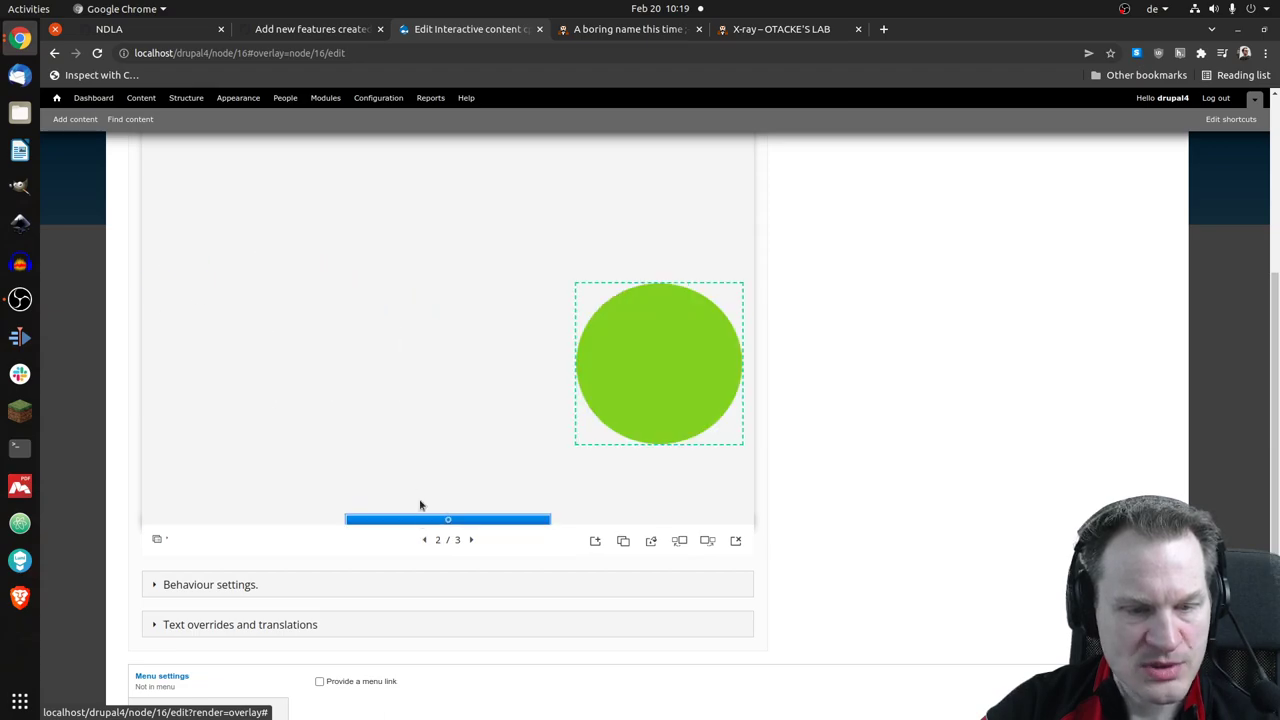
{"action": "scroll", "coordinate": [263, 467], "scroll_direction": "up", "scroll_amount": 3}
- Change the green circle hotspot's type to Dialog window
{"action": "double_click", "coordinate": [255, 483]}
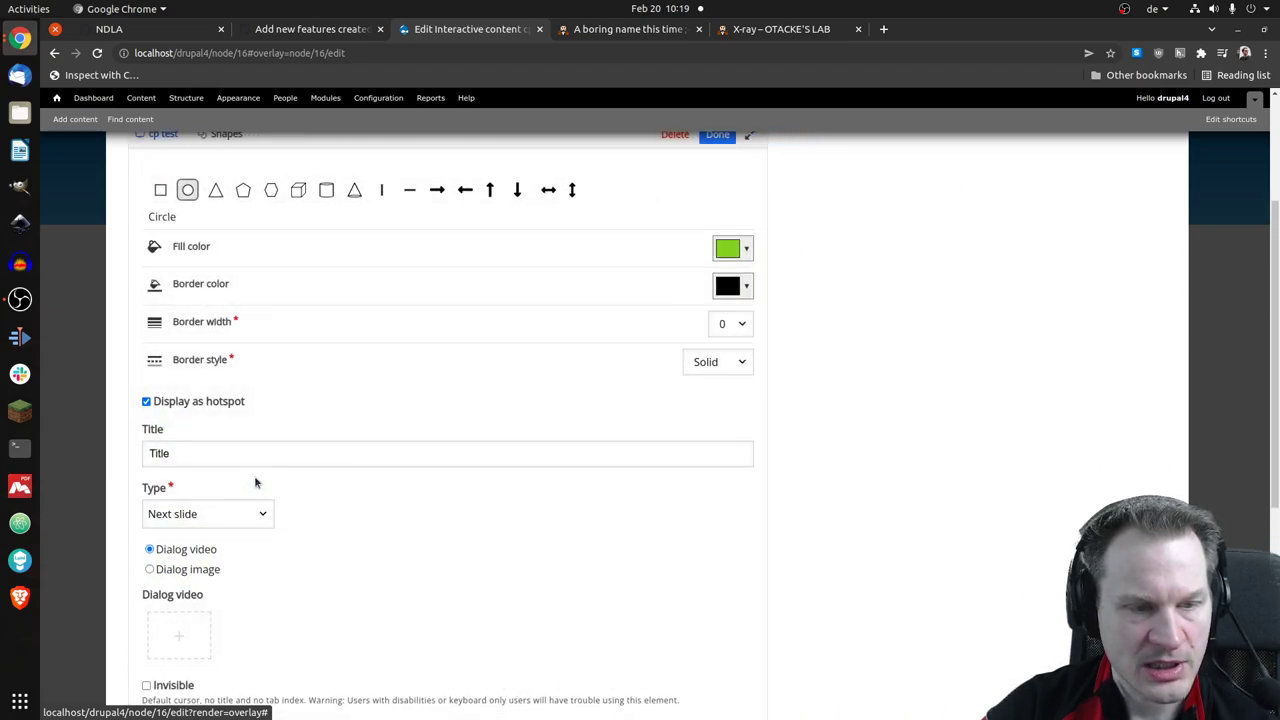
{"action": "scroll", "coordinate": [415, 365], "scroll_direction": "down", "scroll_amount": 1}
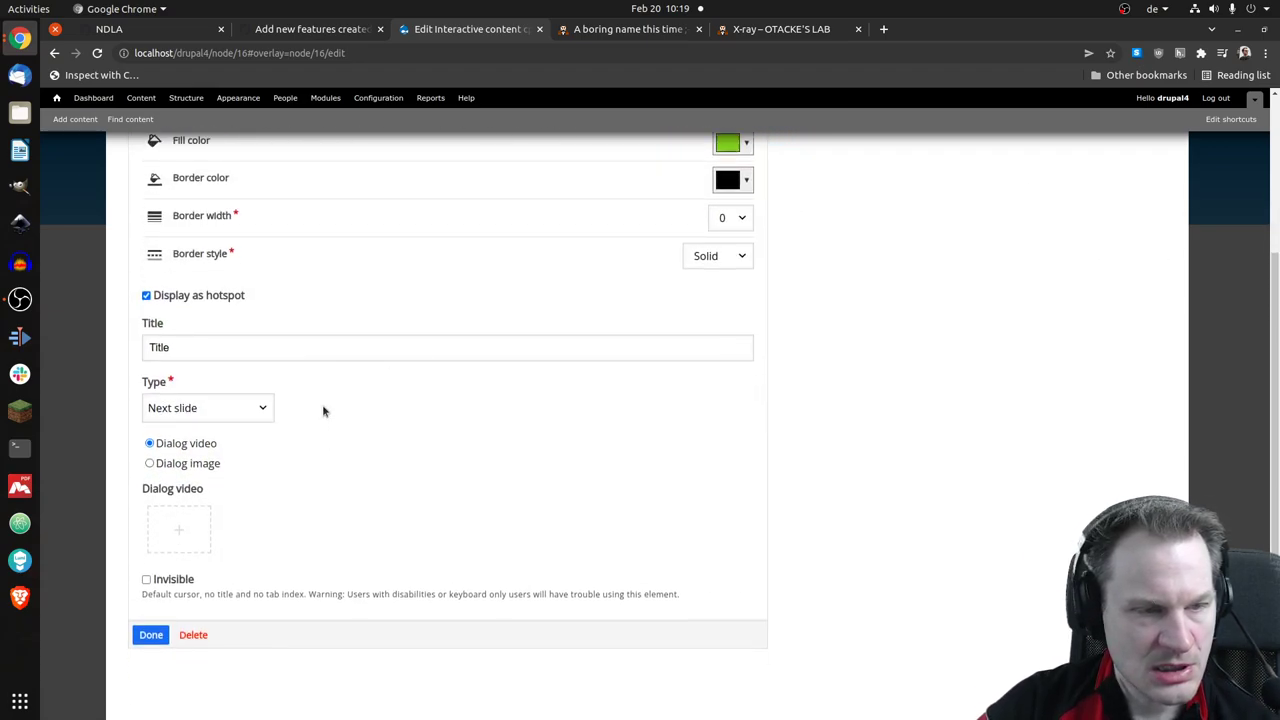
{"action": "left_click", "coordinate": [251, 408]}
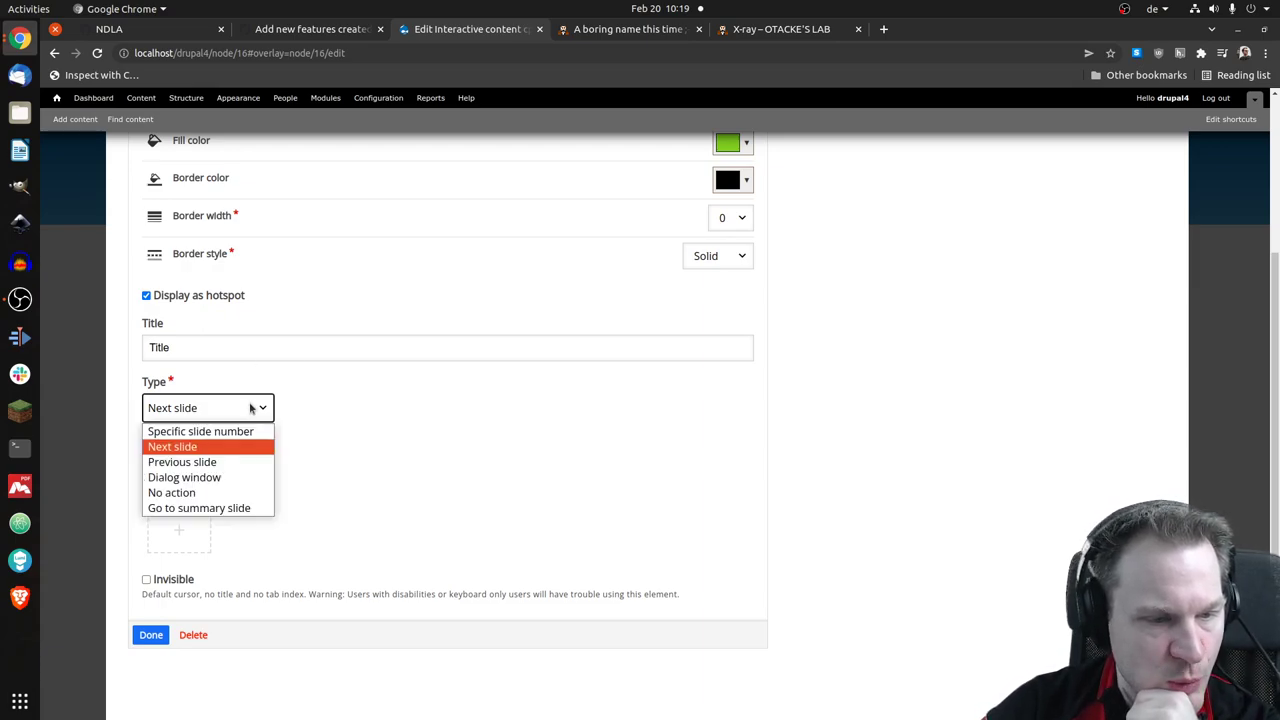
{"action": "left_click", "coordinate": [222, 478]}
{"action": "scroll", "coordinate": [314, 483], "scroll_direction": "down", "scroll_amount": 2}
{"action": "scroll", "coordinate": [397, 363], "scroll_direction": "down", "scroll_amount": 2}
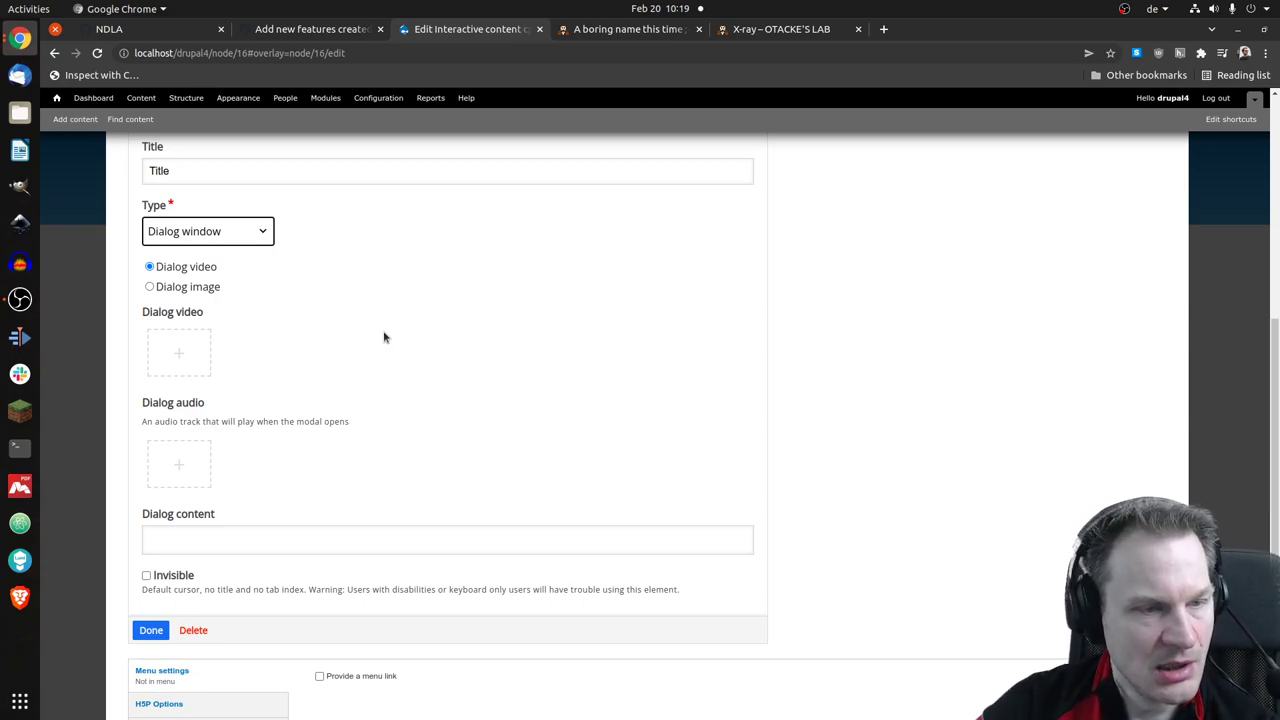
- Upload iv.webm from the Videos folder as the dialog video
{"action": "left_click", "coordinate": [180, 354]}
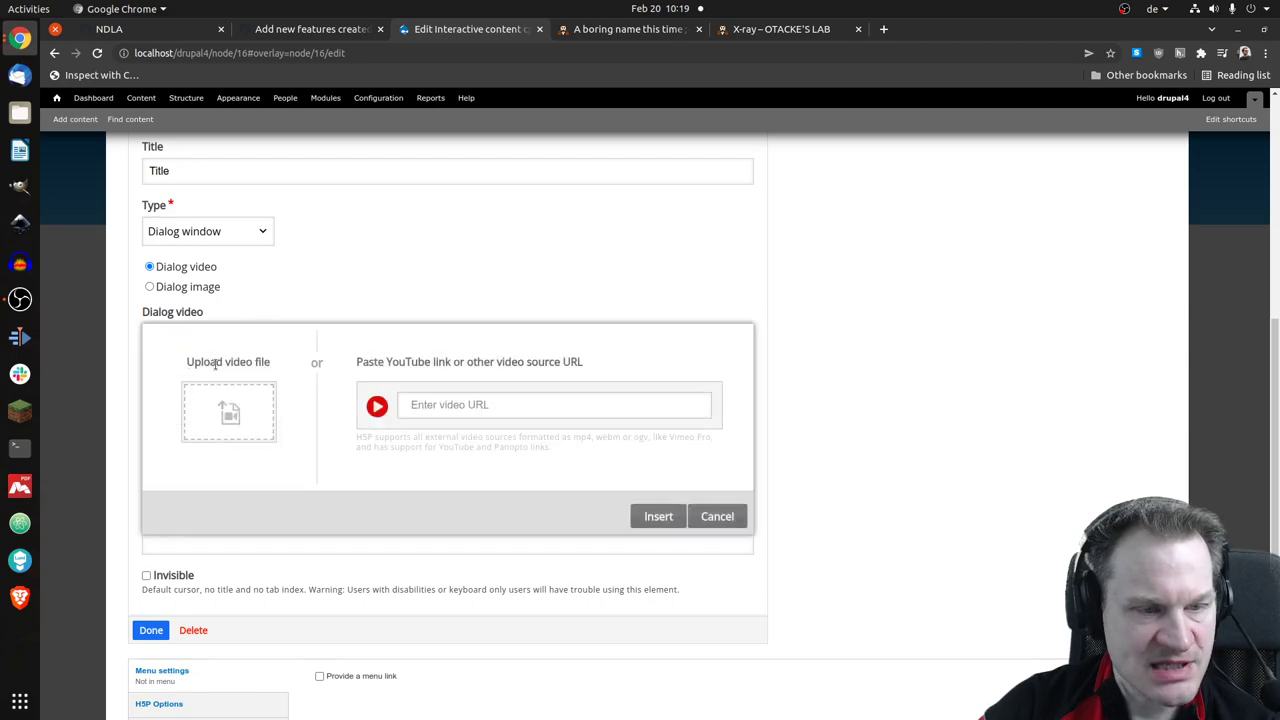
{"action": "left_click", "coordinate": [249, 420]}
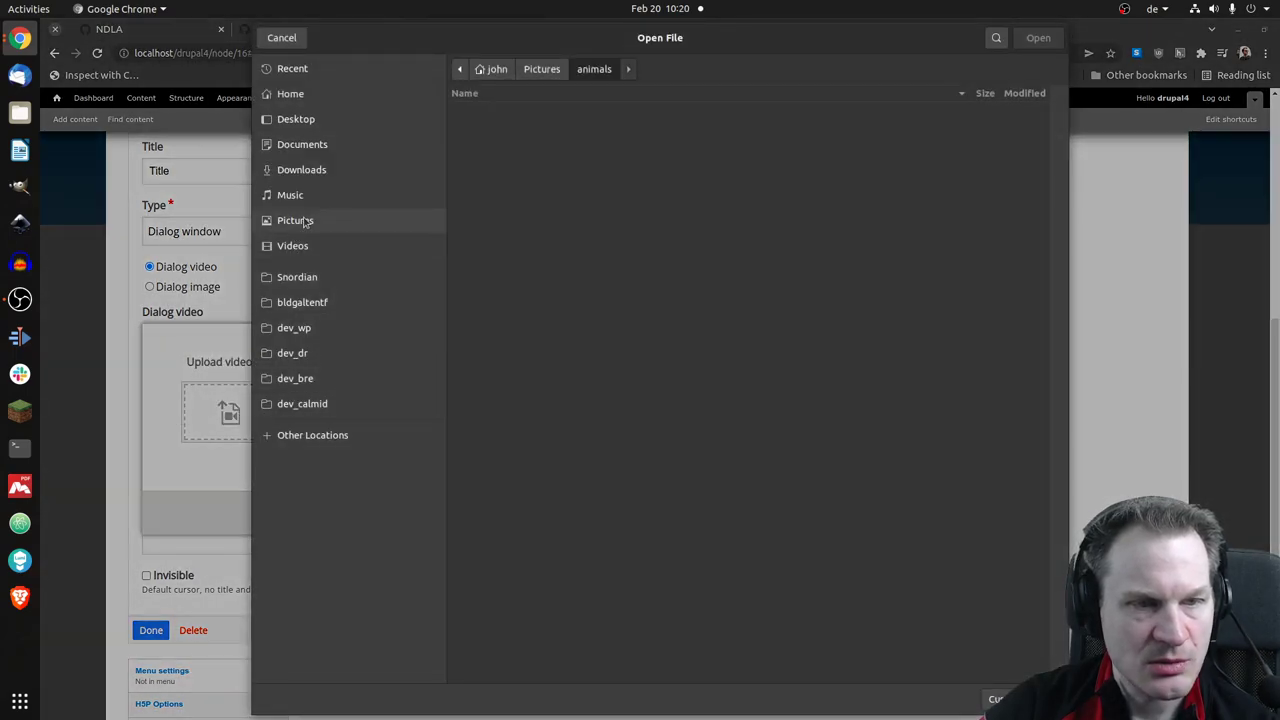
{"action": "left_click", "coordinate": [312, 246]}
{"action": "left_click", "coordinate": [509, 189]}
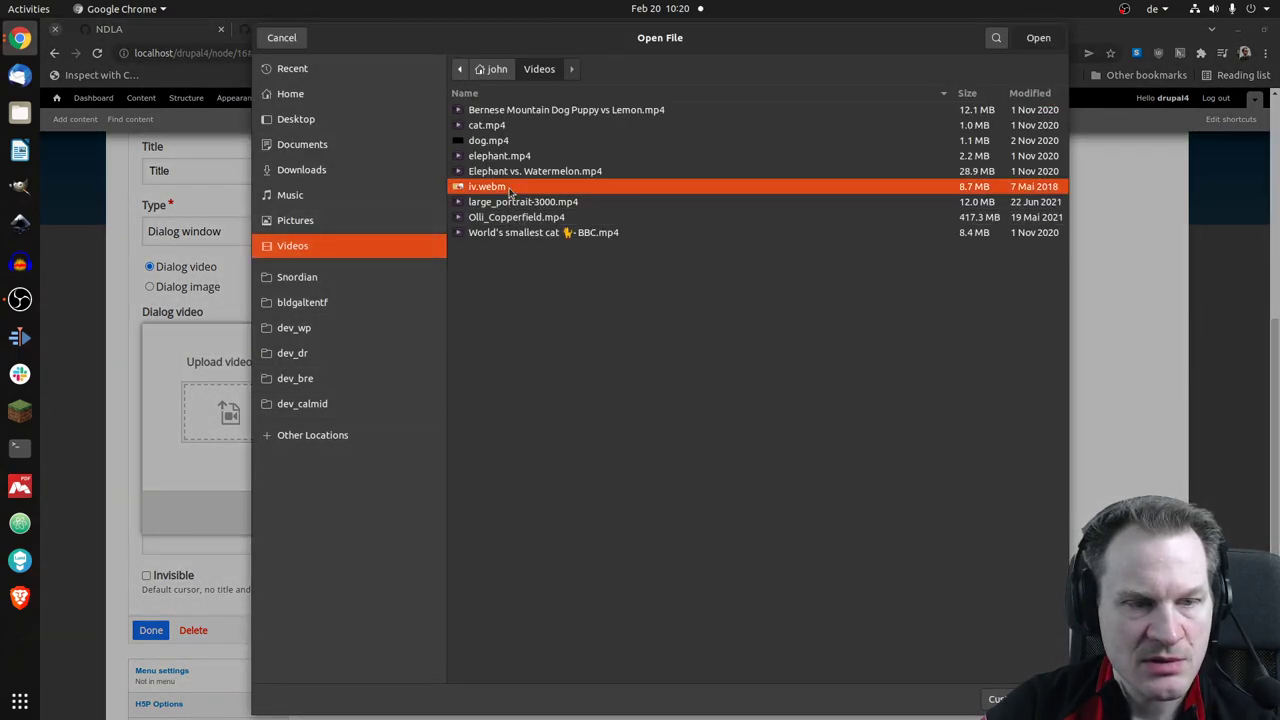
{"action": "double_click", "coordinate": [509, 189]}
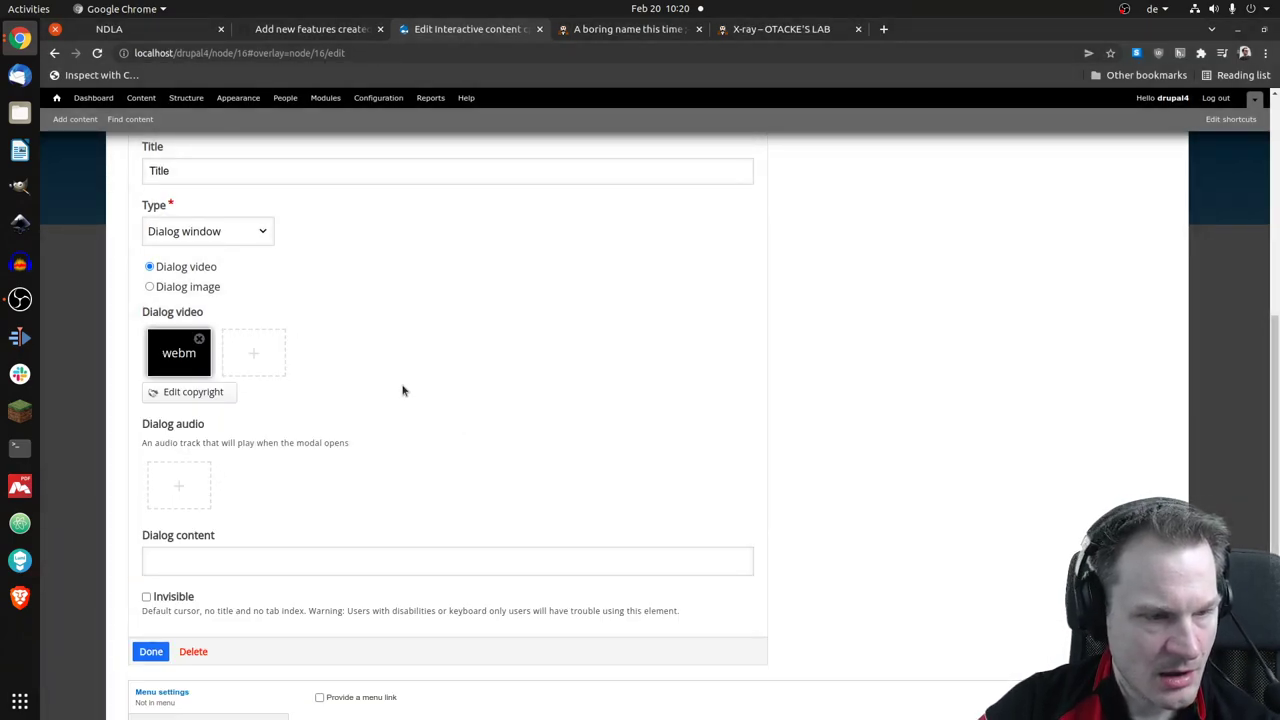
- Enter 'Some text' as the dialog content and finish editing the circle
{"action": "left_click", "coordinate": [378, 553]}
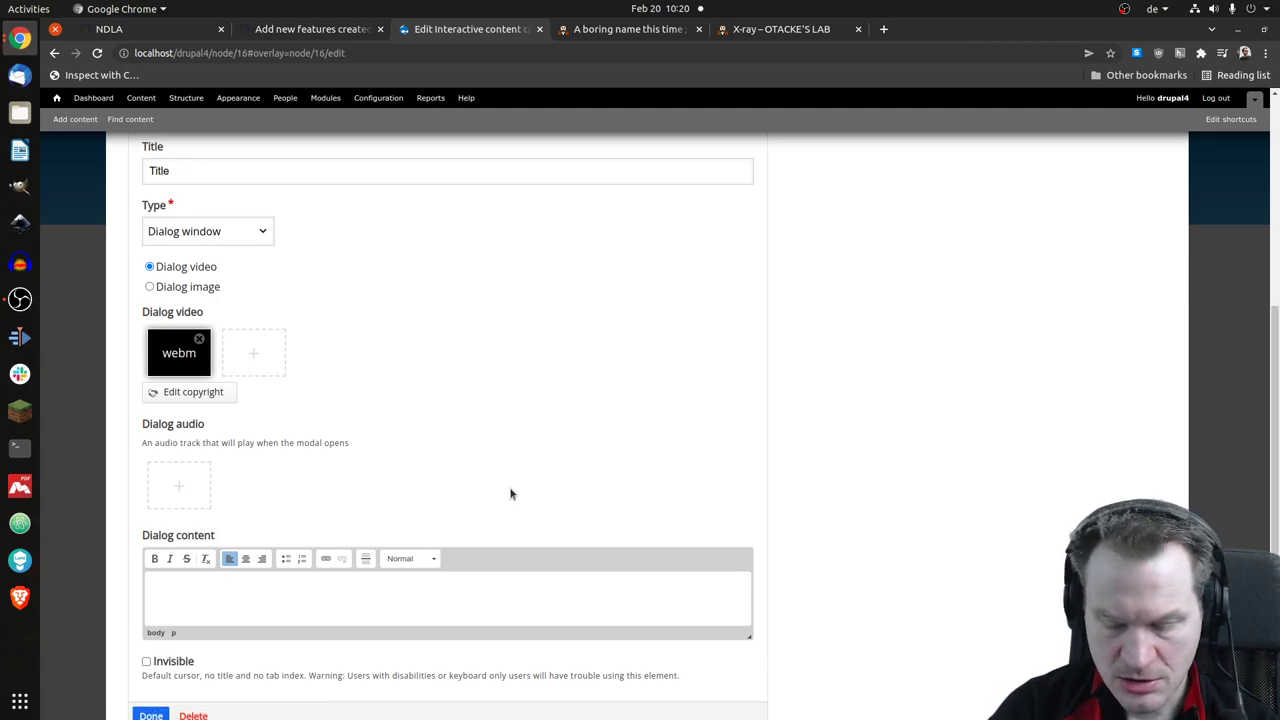
{"action": "type", "text": "Some te"}
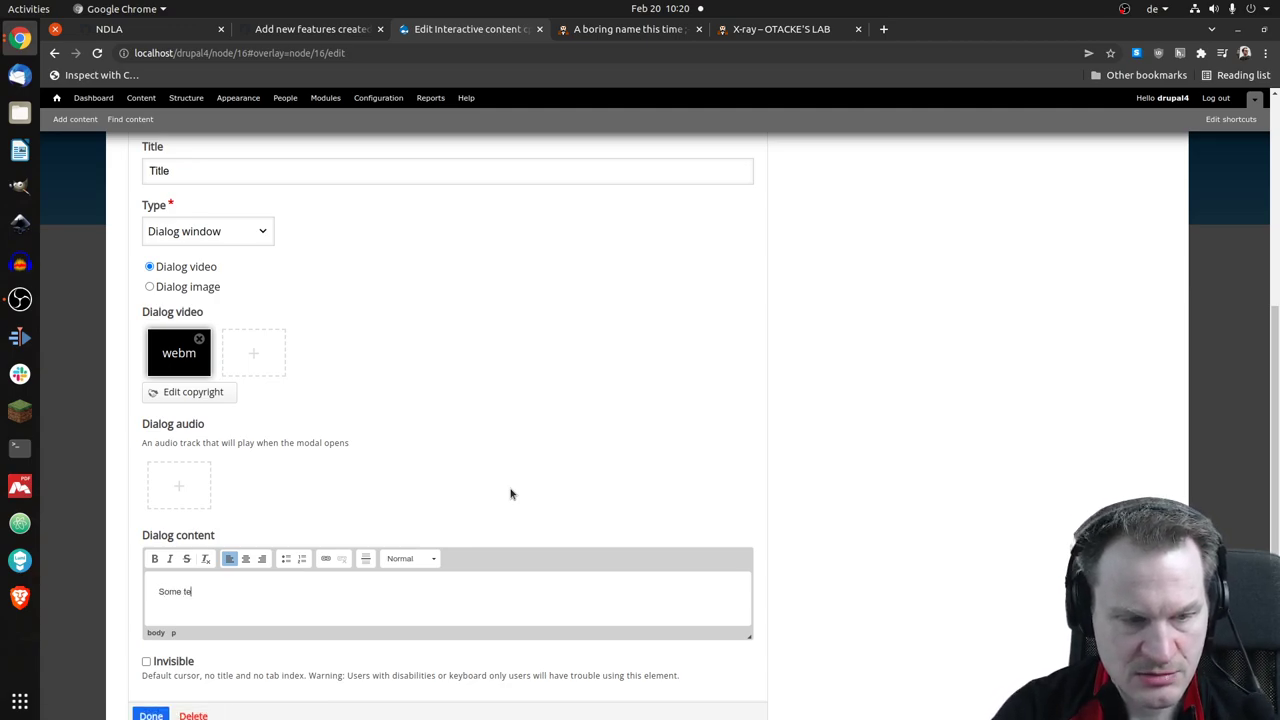
{"action": "type", "text": "xt"}
{"action": "scroll", "coordinate": [321, 507], "scroll_direction": "down", "scroll_amount": 1}
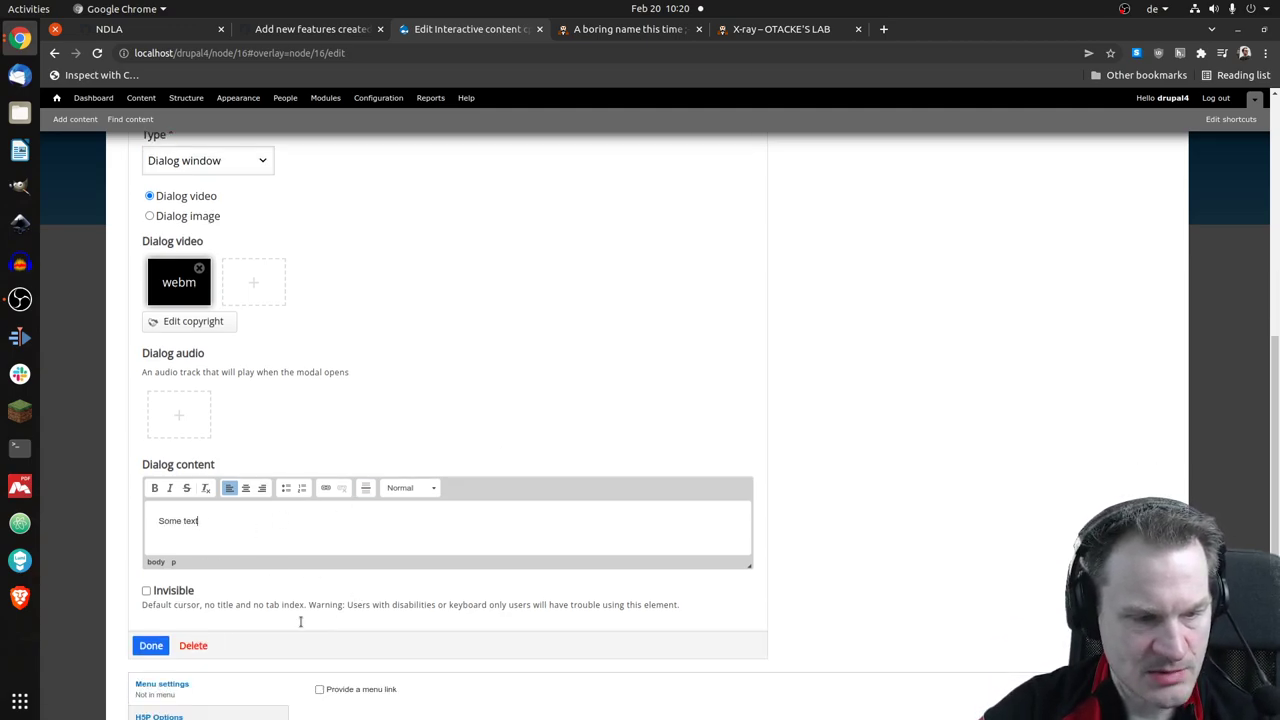
{"action": "left_click", "coordinate": [151, 645]}
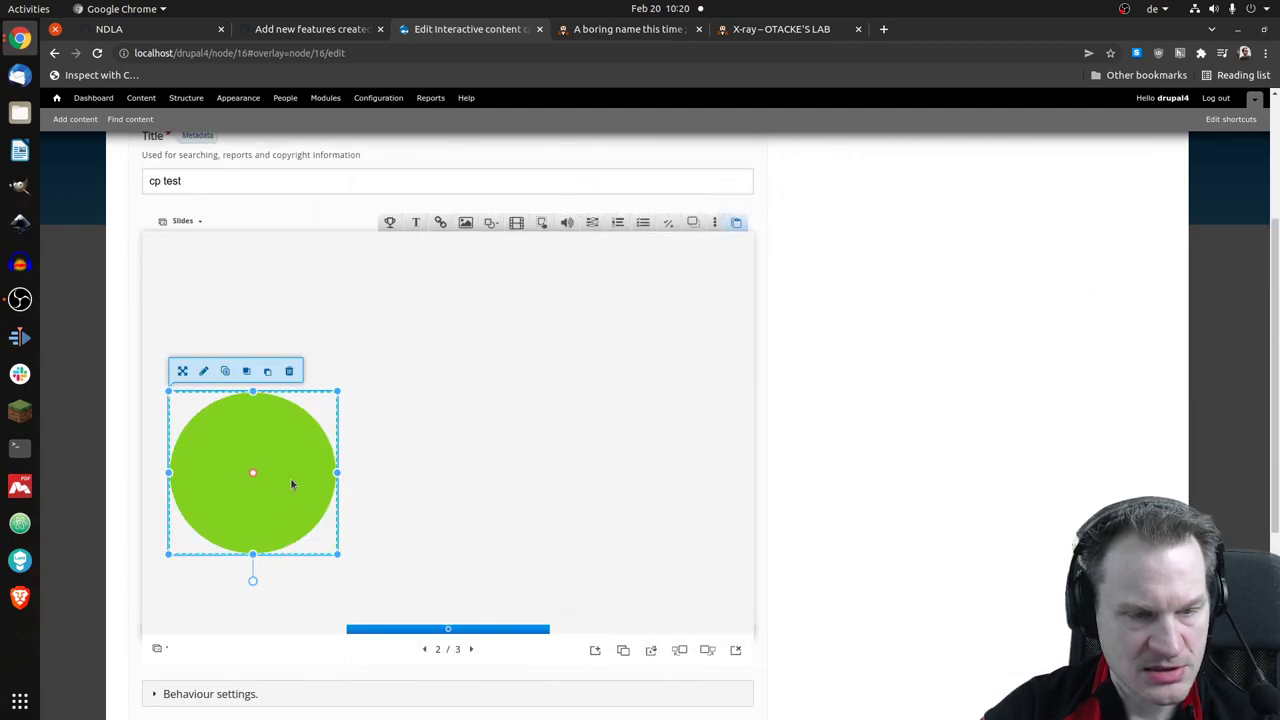
- After saving, go to slide 2 in the player and open the green circle's video-and-text dialog
{"action": "scroll", "coordinate": [375, 435], "scroll_direction": "down", "scroll_amount": 1}
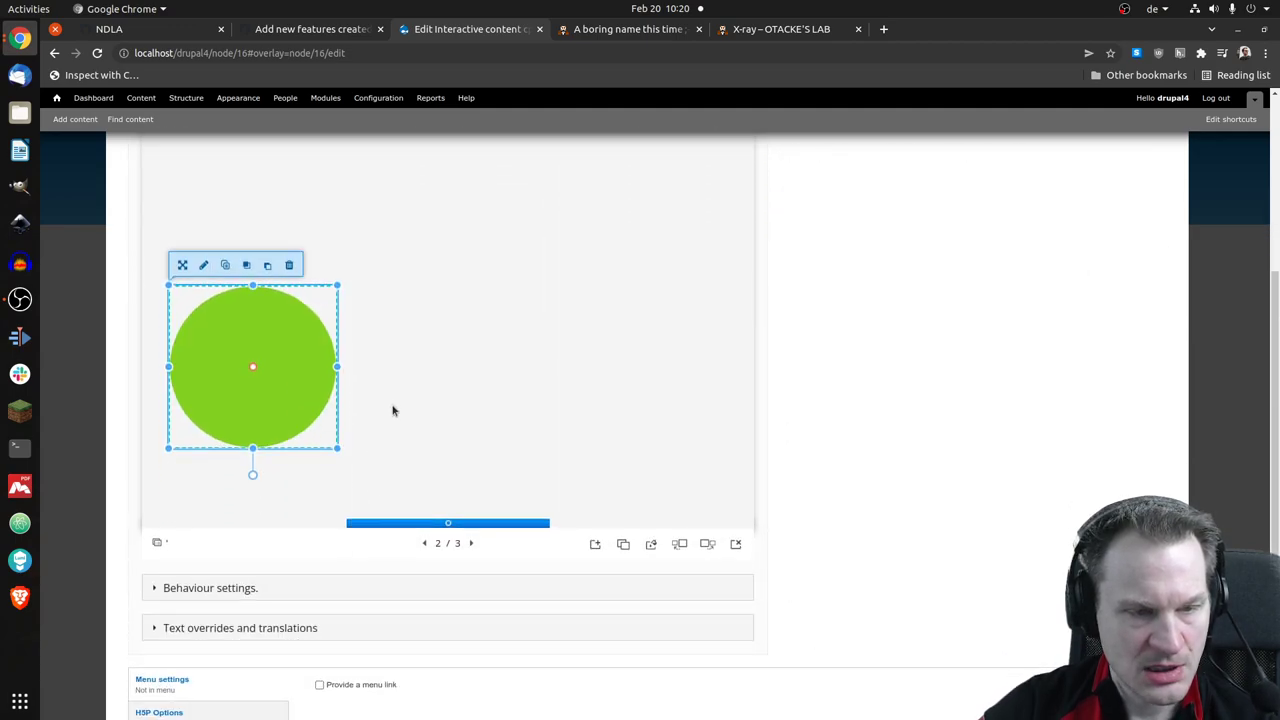
{"action": "scroll", "coordinate": [394, 405], "scroll_direction": "down", "scroll_amount": 1}
{"action": "scroll", "coordinate": [342, 495], "scroll_direction": "down", "scroll_amount": 2}
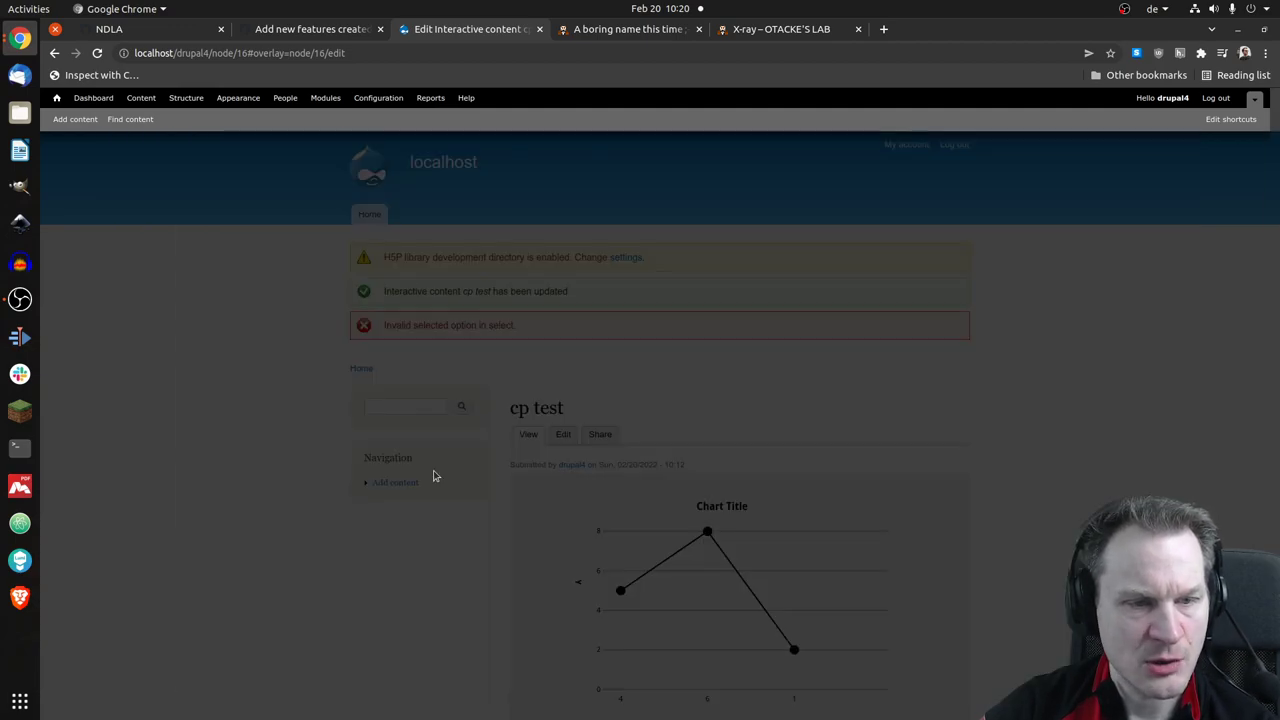
{"action": "scroll", "coordinate": [446, 468], "scroll_direction": "down", "scroll_amount": 3}
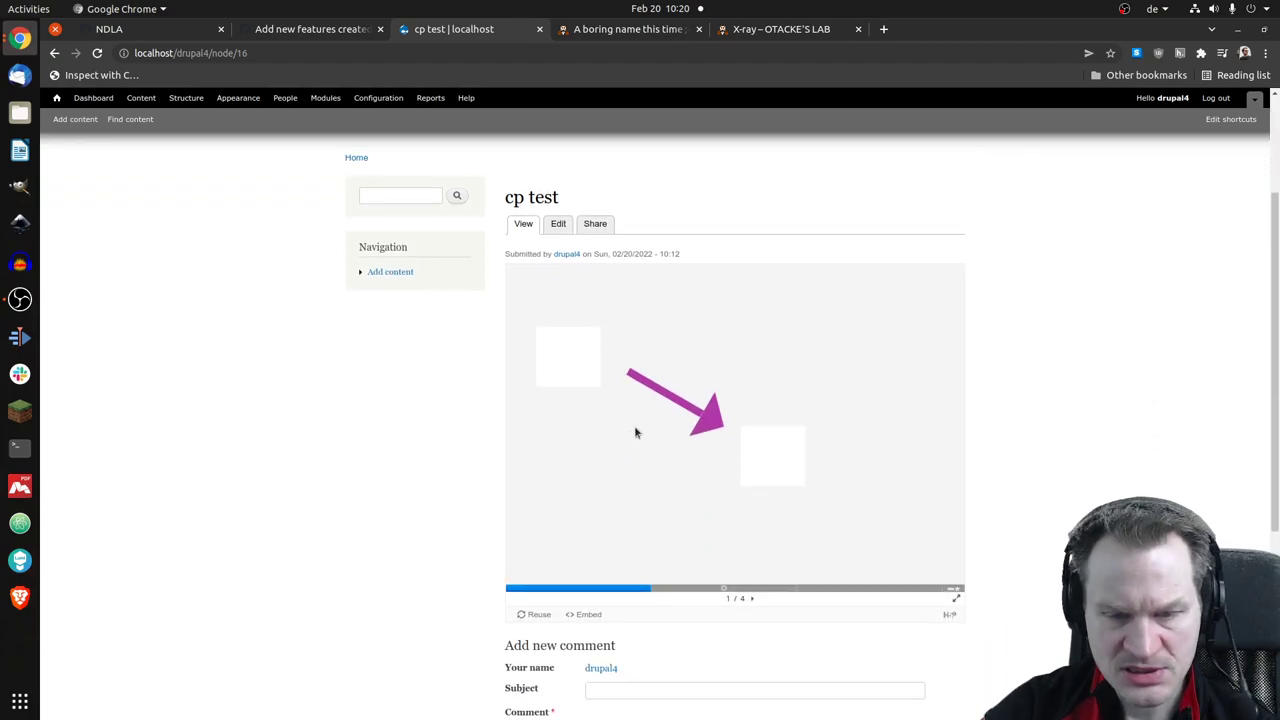
{"action": "left_click", "coordinate": [697, 589]}
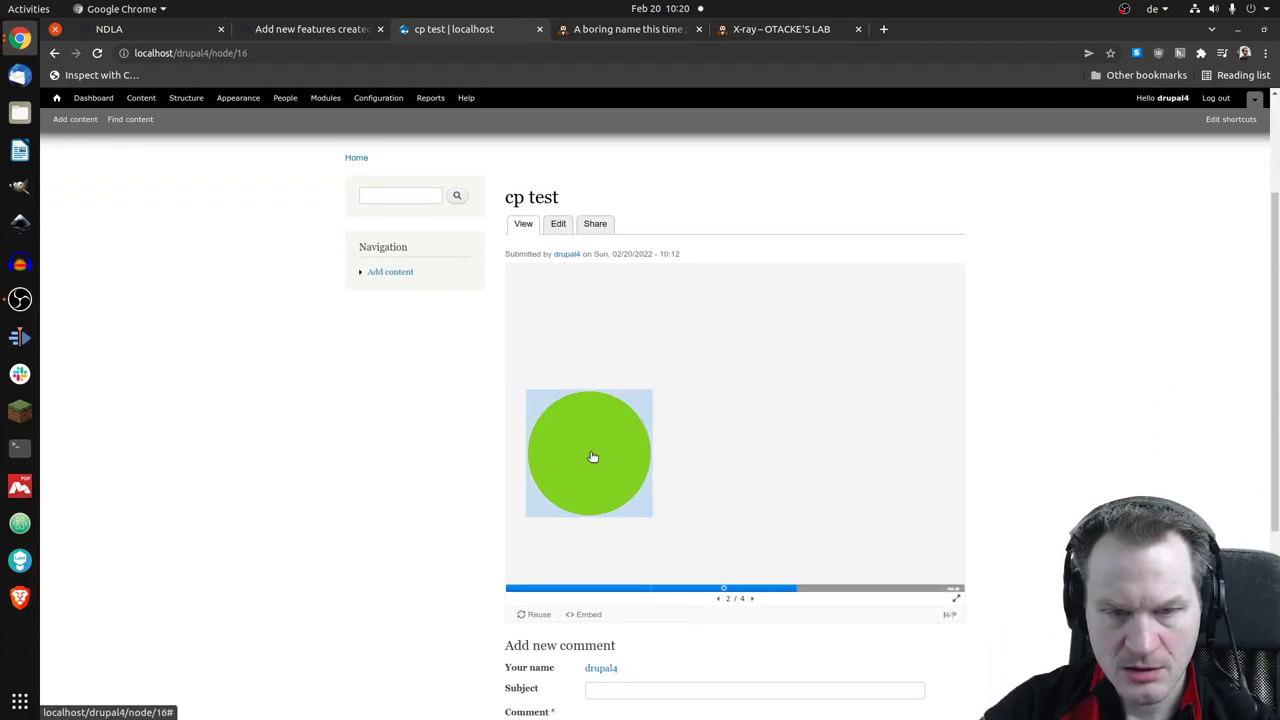
{"action": "left_click", "coordinate": [591, 456]}
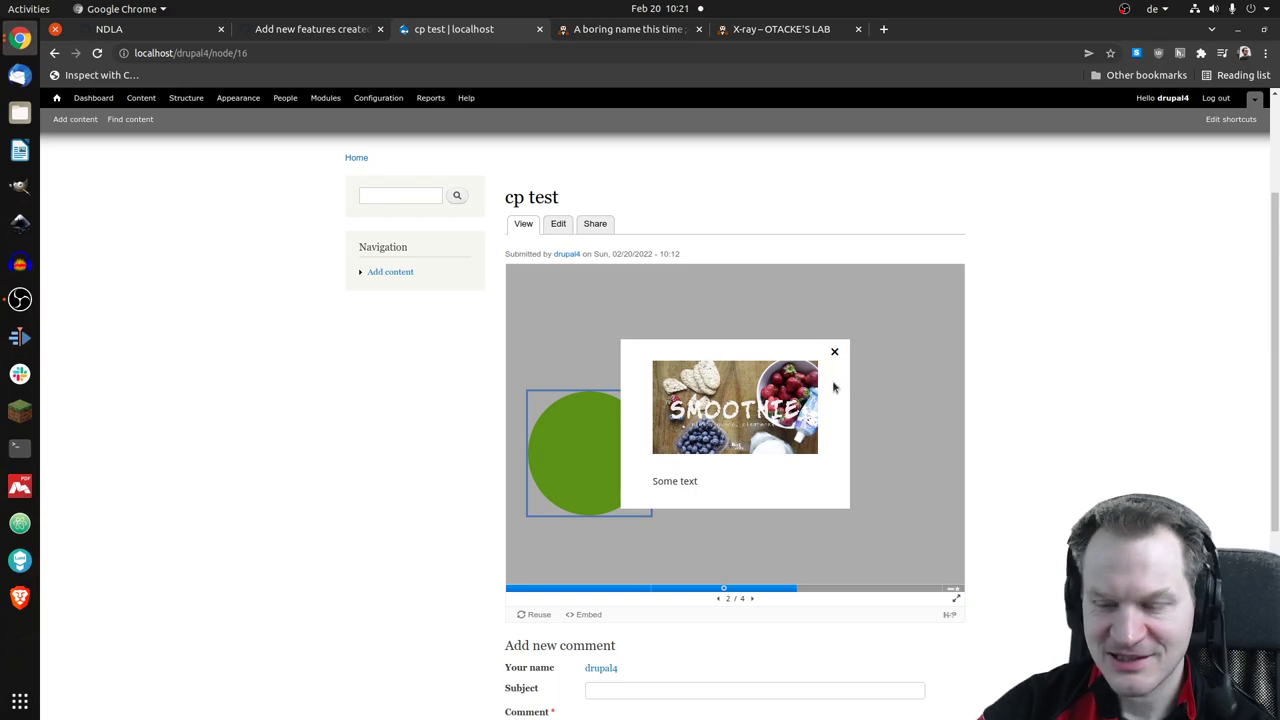
{"action": "key", "text": "ctrl+shift+j"}
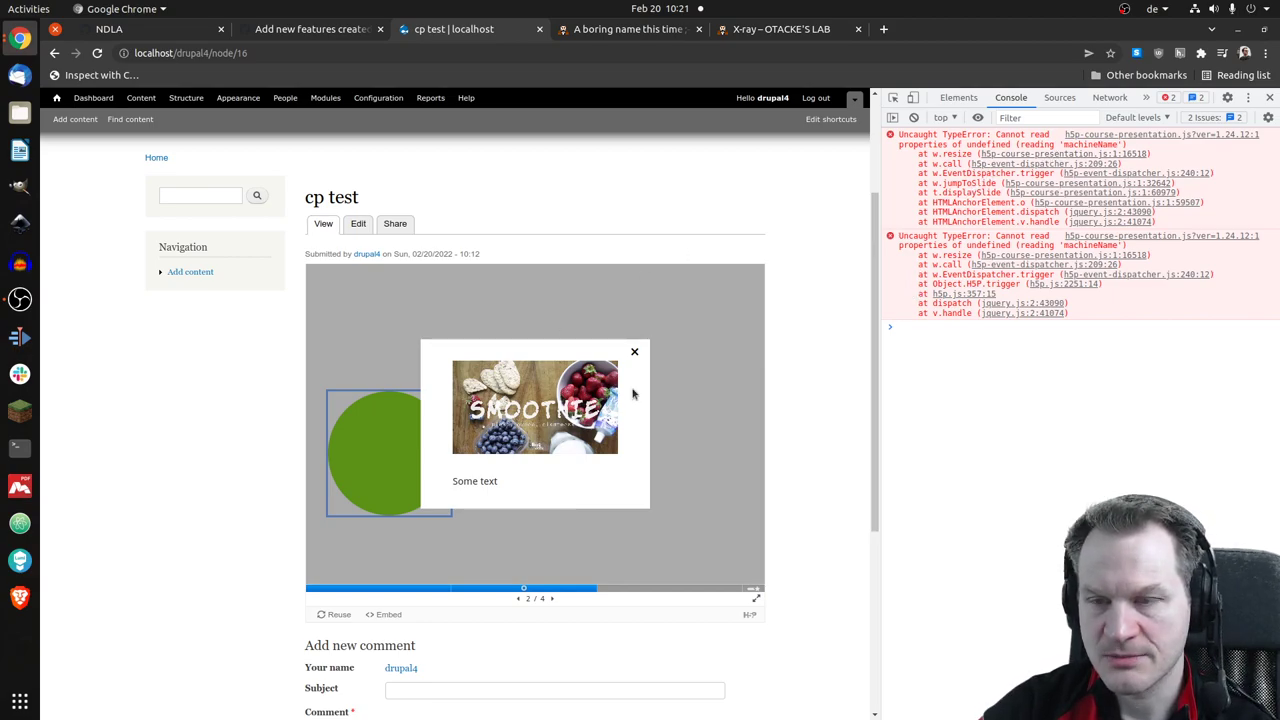
{"action": "left_click", "coordinate": [635, 352]}
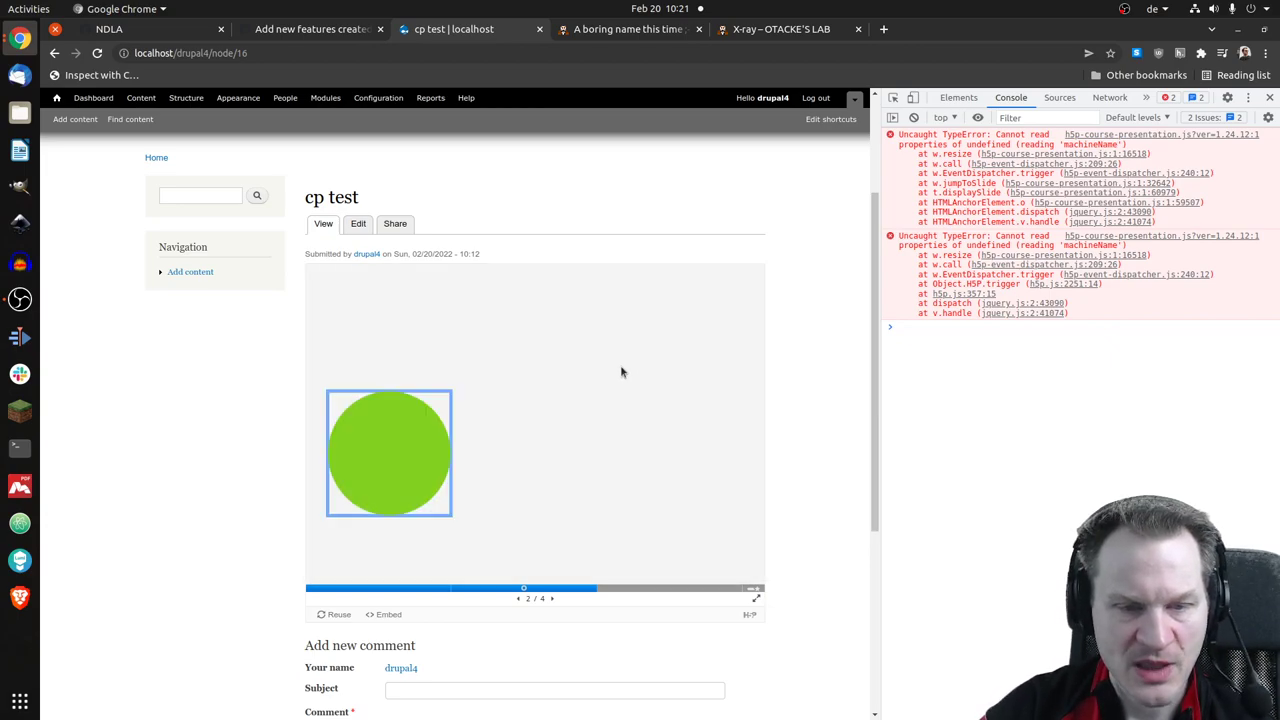
- Edit cp test, go to slide 2, and show the available Answer hotspot types
{"action": "left_click", "coordinate": [363, 225]}
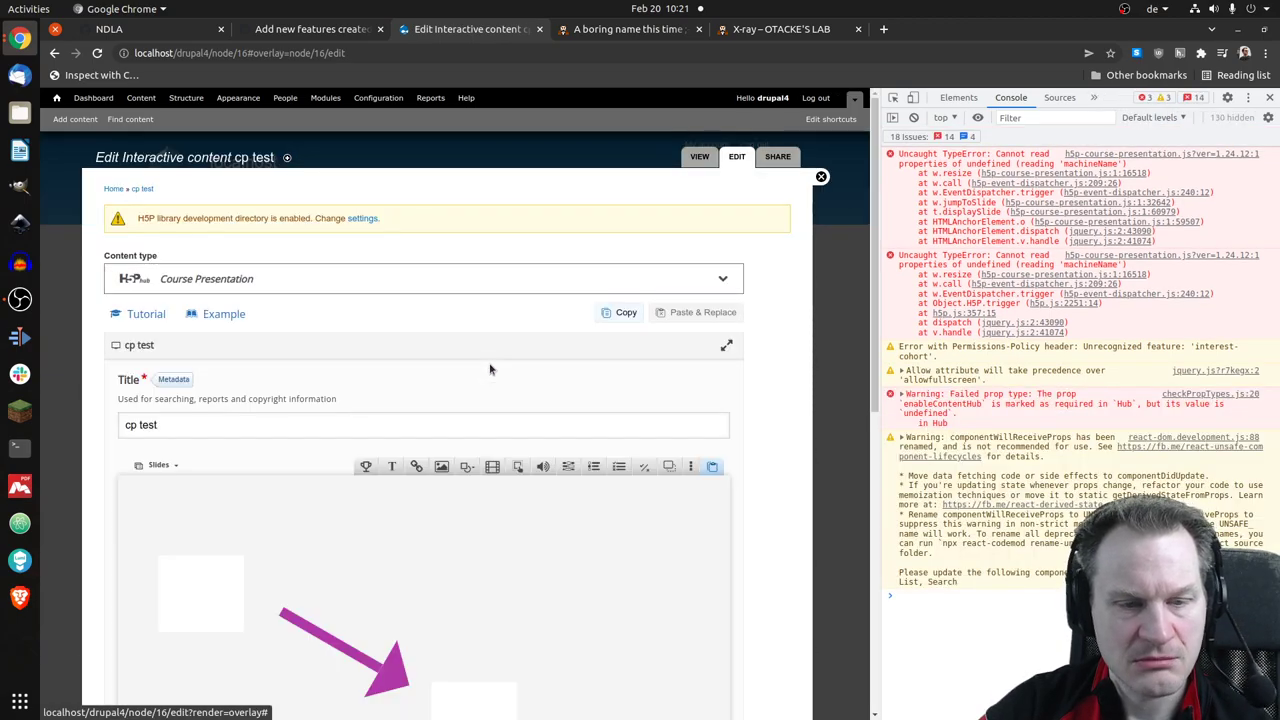
{"action": "scroll", "coordinate": [490, 369], "scroll_direction": "down", "scroll_amount": 3}
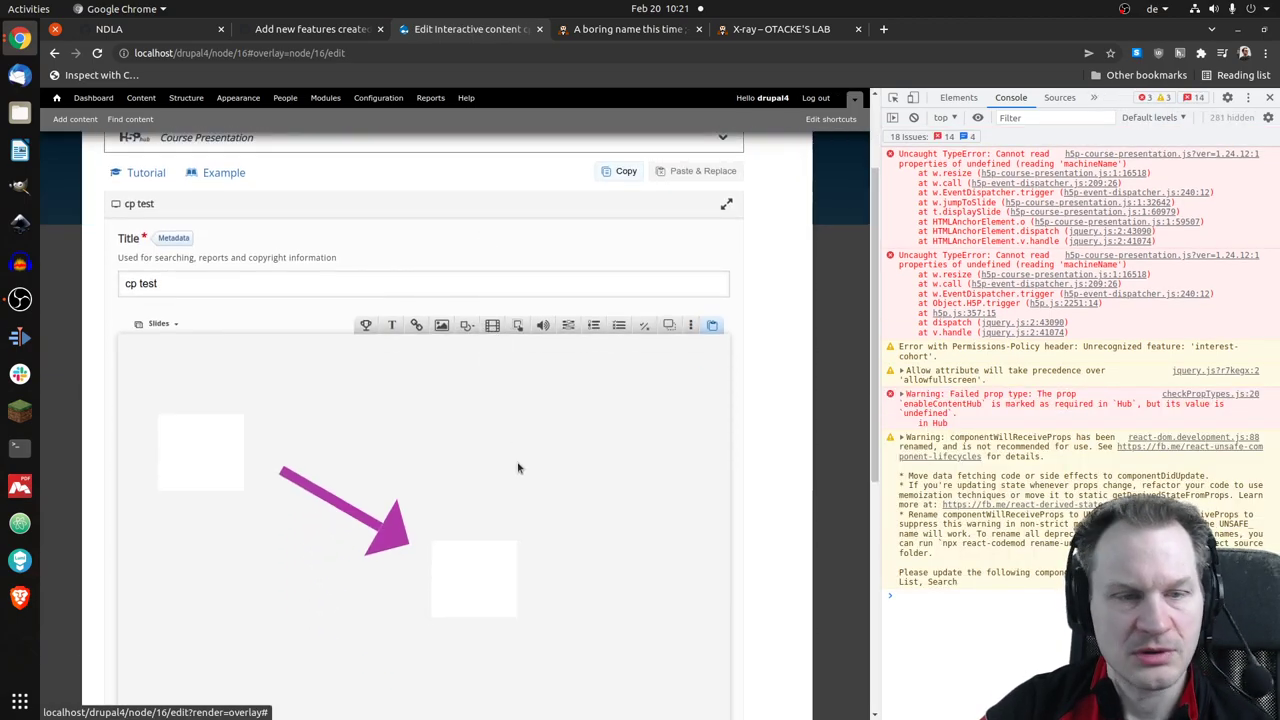
{"action": "scroll", "coordinate": [500, 440], "scroll_direction": "down", "scroll_amount": 2}
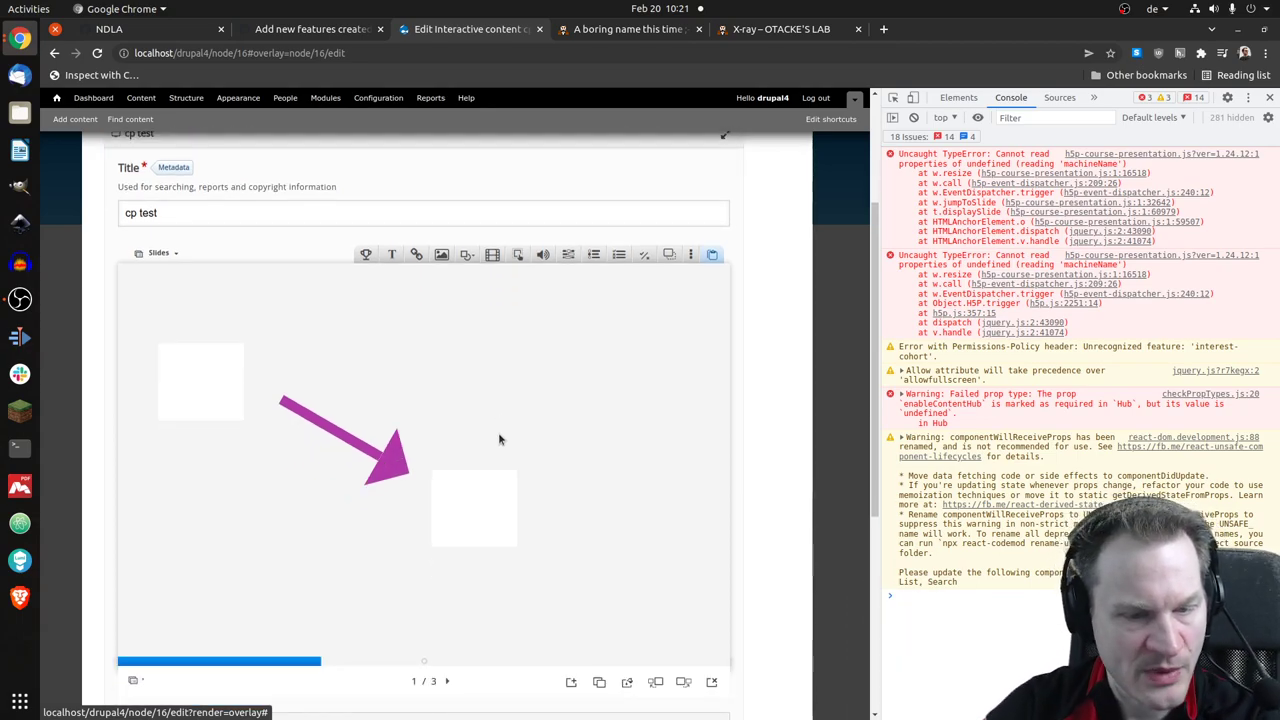
{"action": "left_click", "coordinate": [476, 658]}
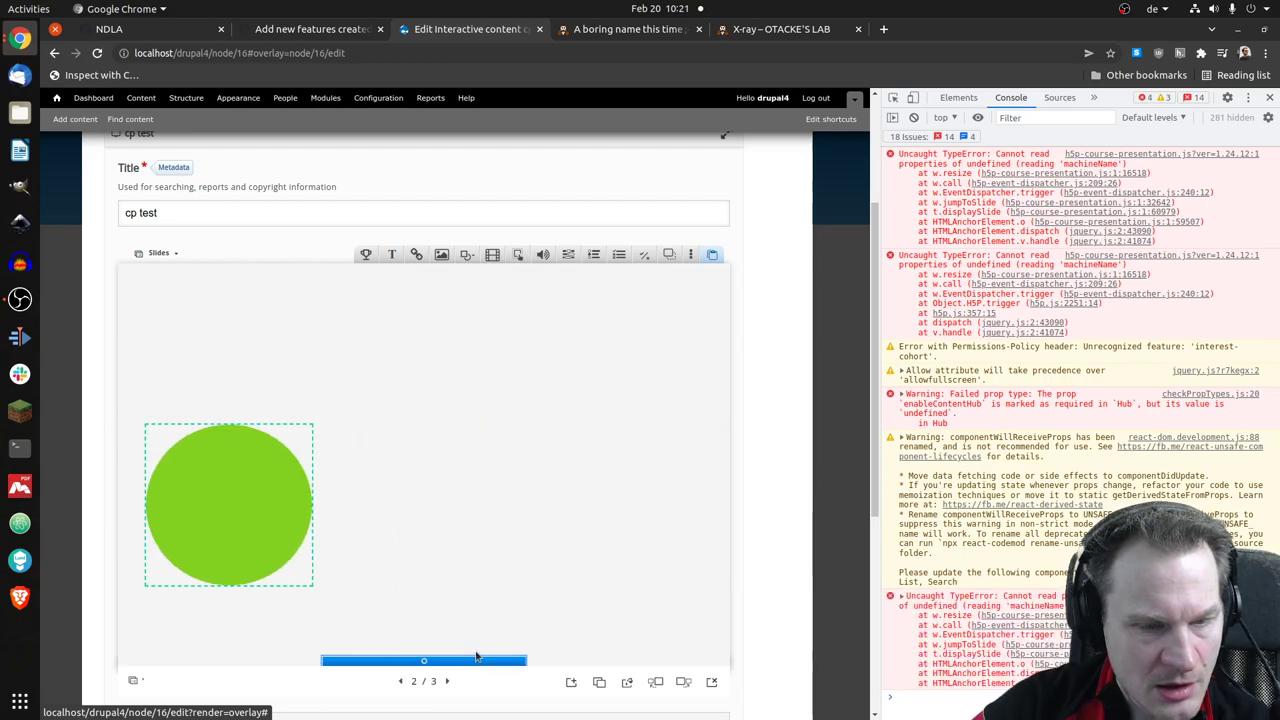
{"action": "left_click", "coordinate": [366, 257]}
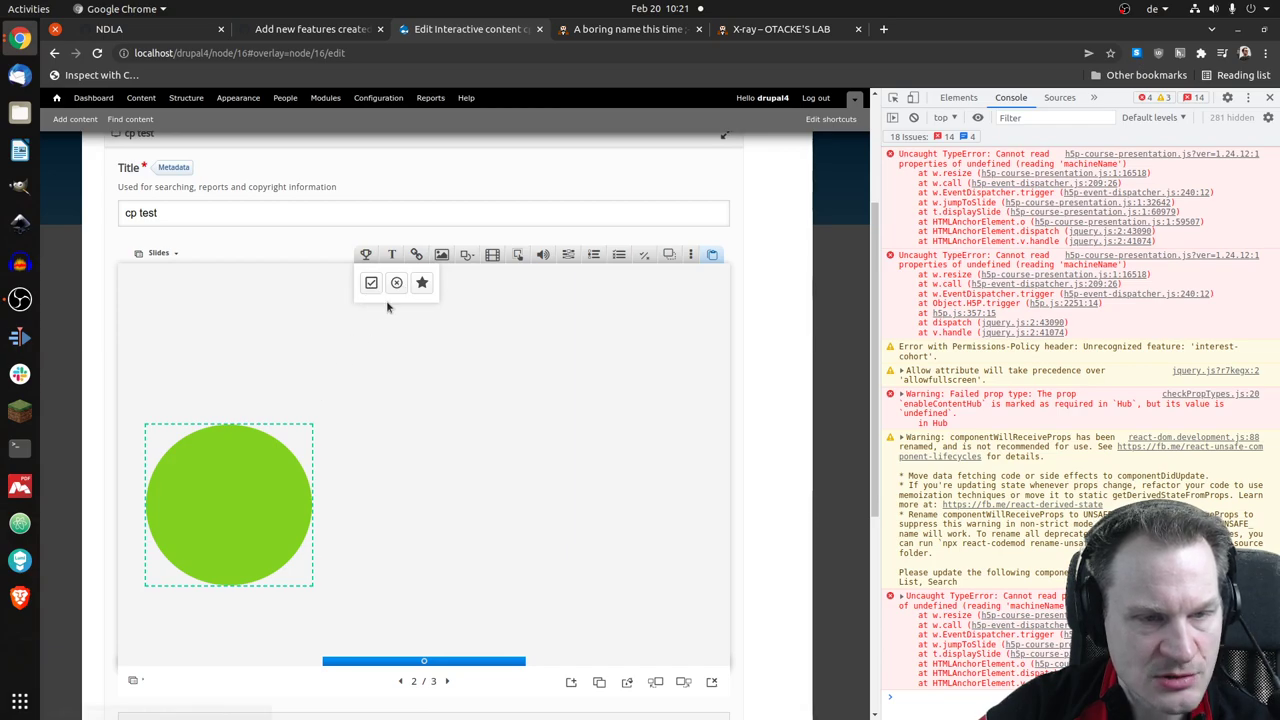
{"action": "left_click", "coordinate": [396, 288]}
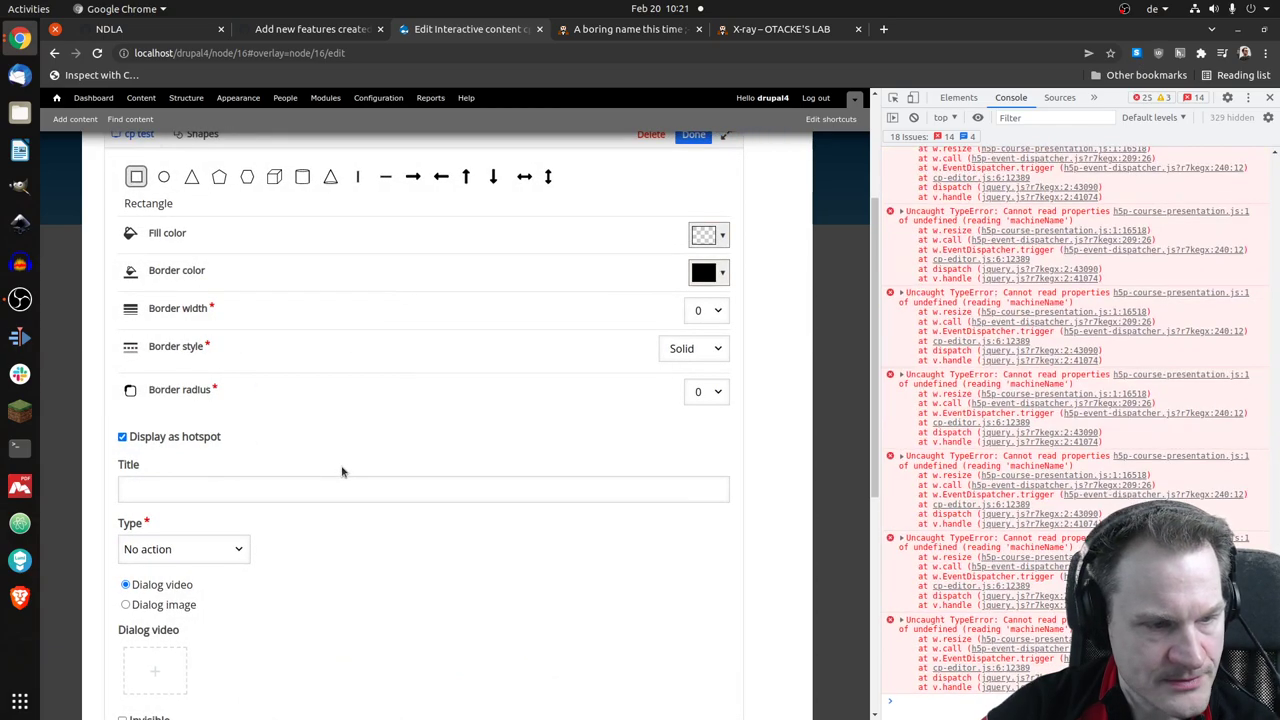
{"action": "scroll", "coordinate": [340, 426], "scroll_direction": "up", "scroll_amount": 1}
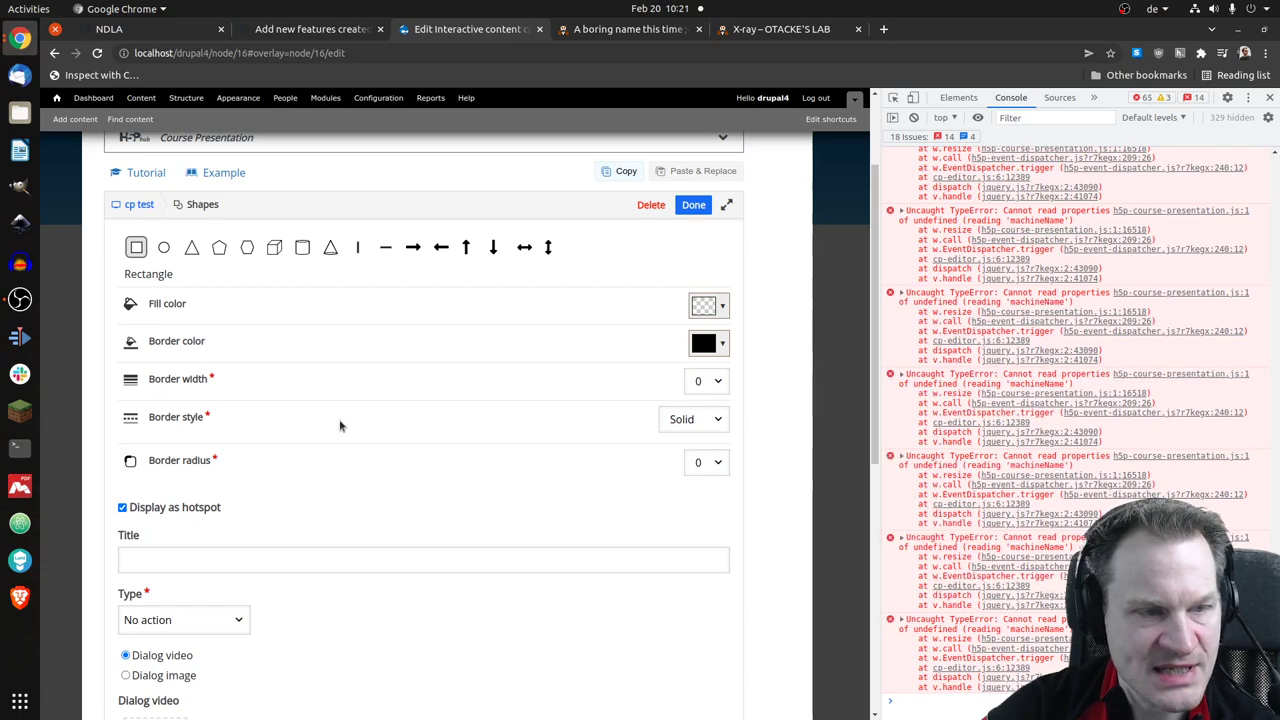
{"action": "scroll", "coordinate": [384, 310], "scroll_direction": "down", "scroll_amount": 2}
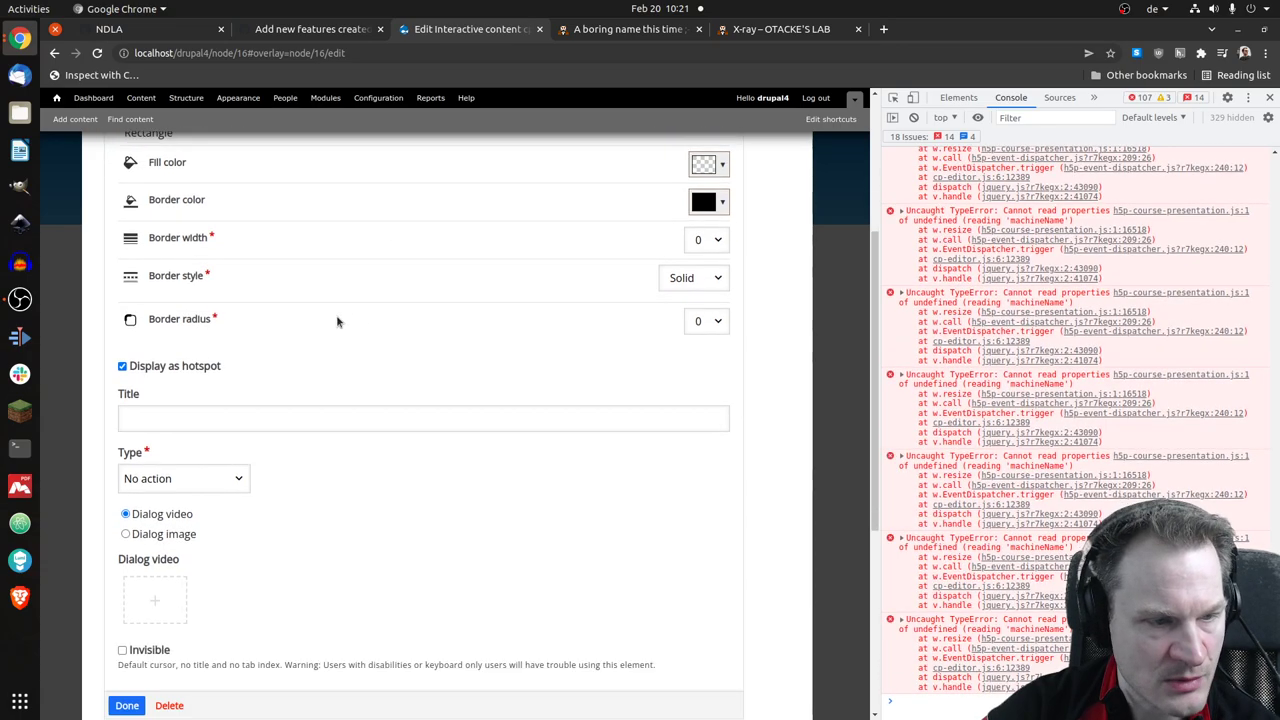
{"action": "scroll", "coordinate": [337, 320], "scroll_direction": "down", "scroll_amount": 1}
{"action": "scroll", "coordinate": [309, 337], "scroll_direction": "down", "scroll_amount": 1}
{"action": "left_click", "coordinate": [237, 336]}
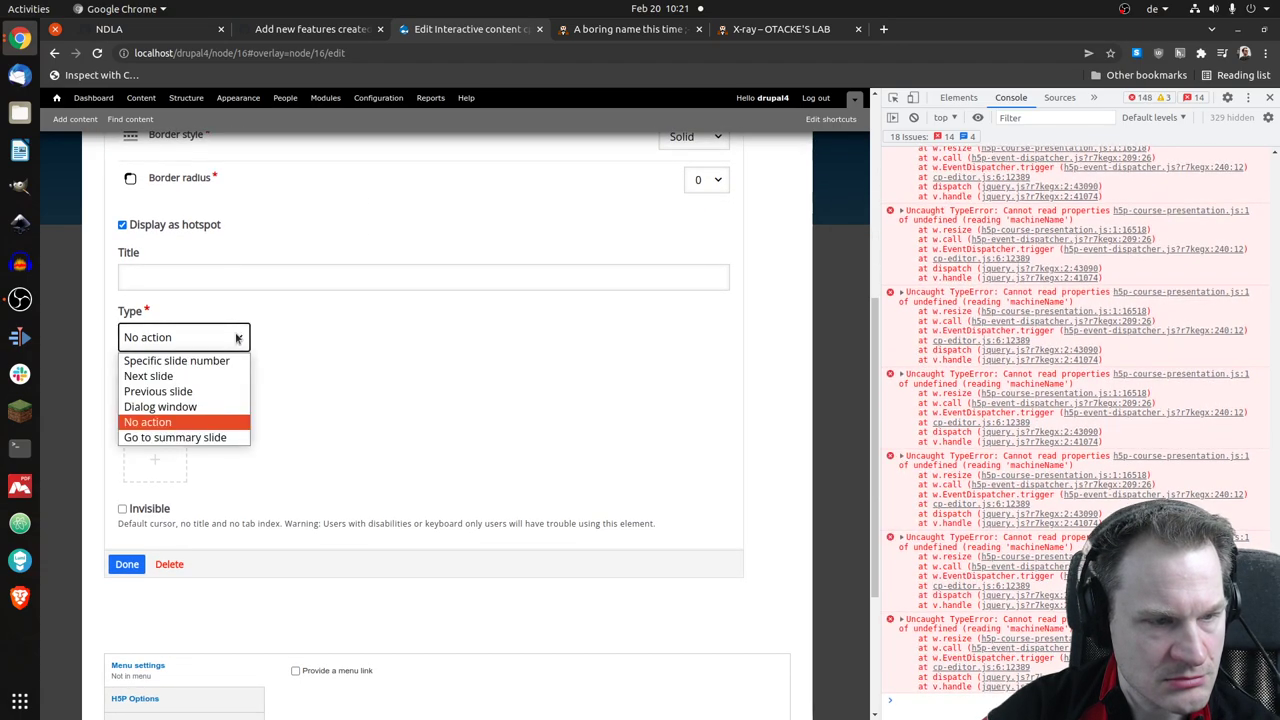
{"action": "left_click", "coordinate": [380, 346]}
{"action": "scroll", "coordinate": [383, 348], "scroll_direction": "up", "scroll_amount": 5}
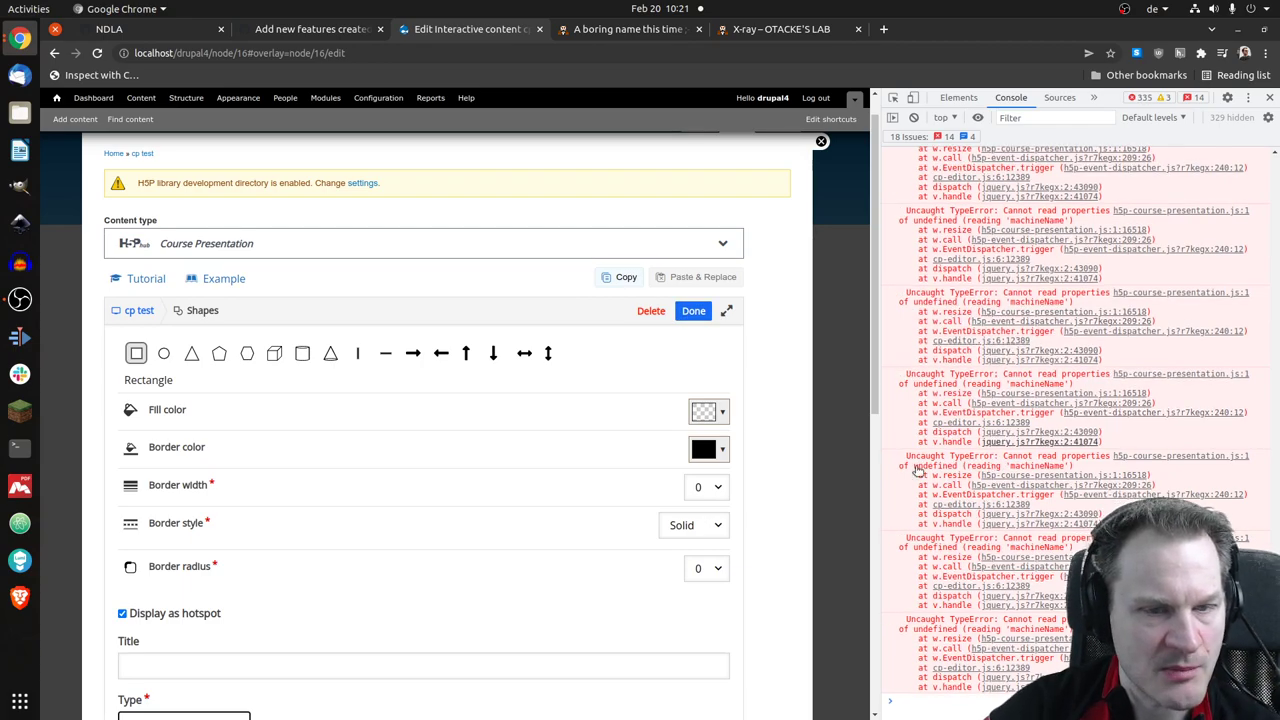
{"action": "left_click", "coordinate": [693, 311]}
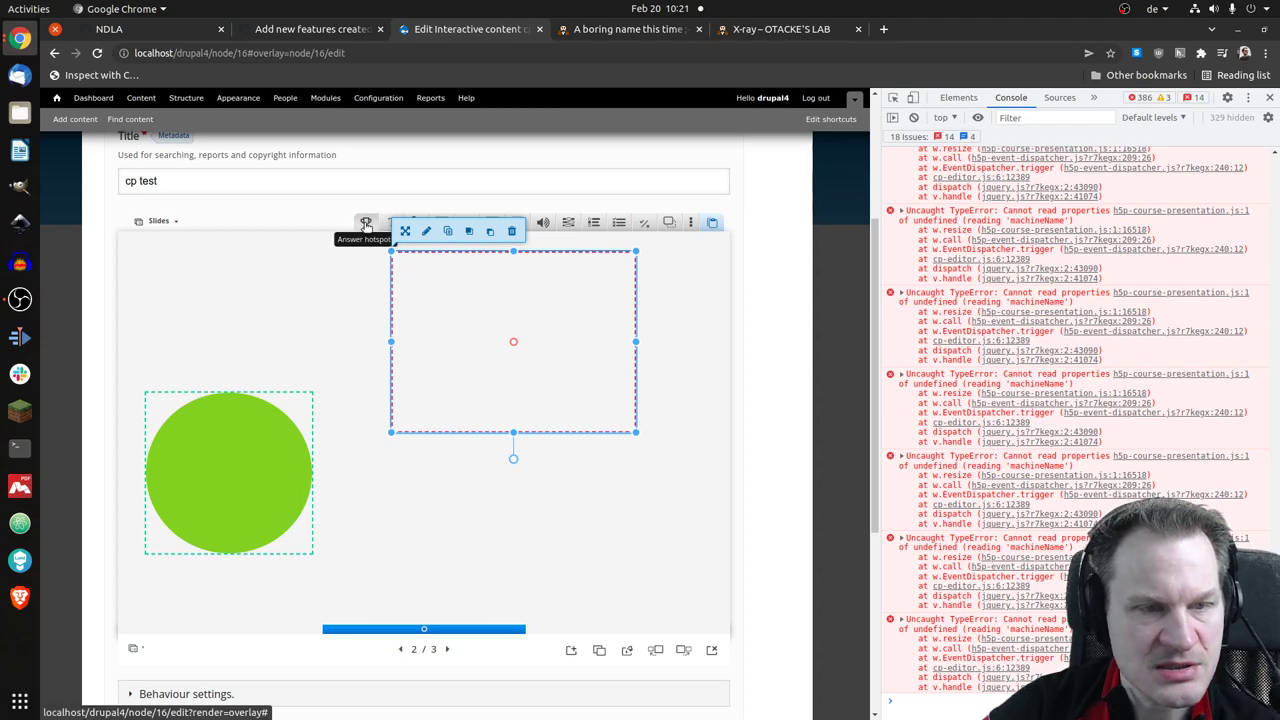
{"action": "left_click", "coordinate": [512, 231]}
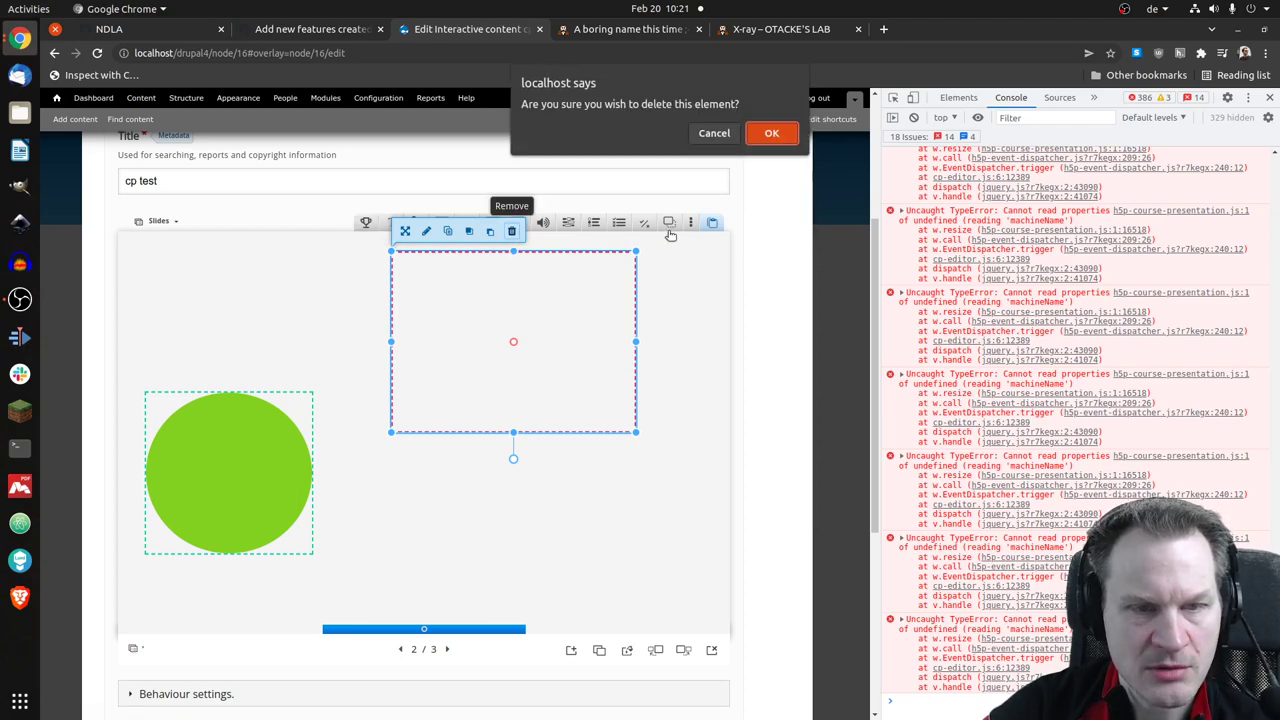
{"action": "left_click", "coordinate": [773, 134]}
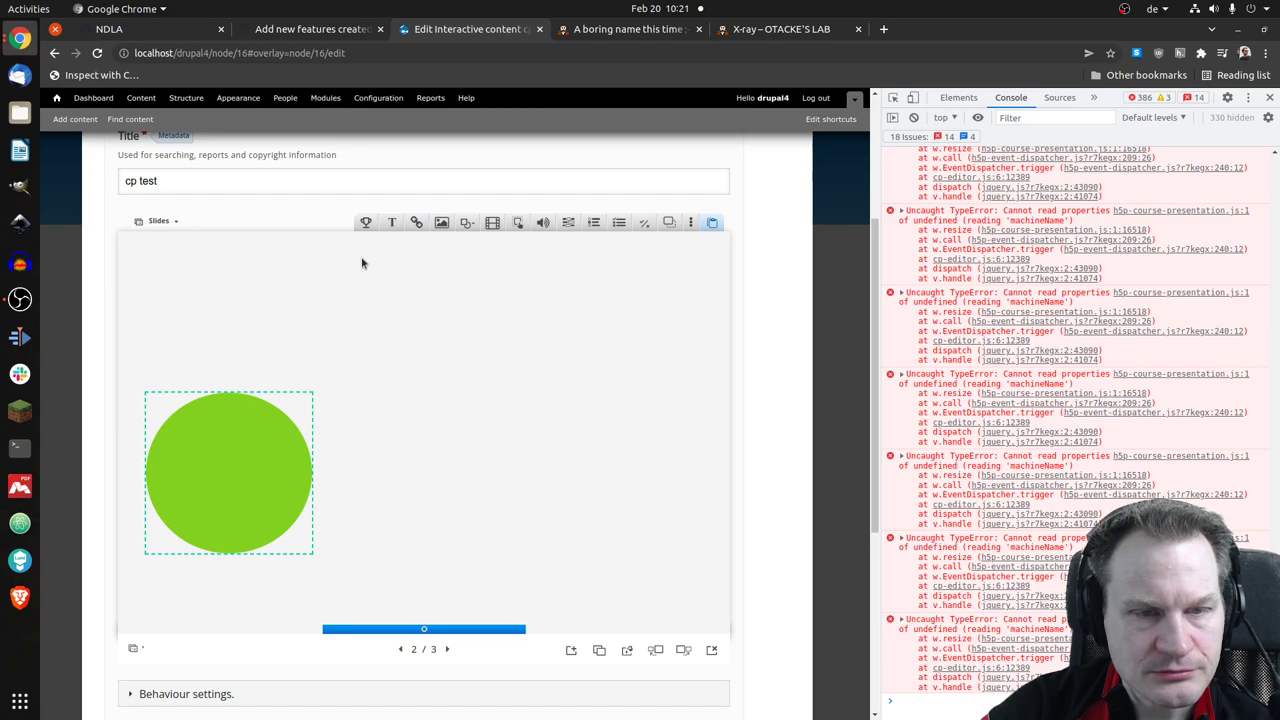
- Add a new hotspot, keep Specific slide number as its action, and make it a triangle
{"action": "left_click", "coordinate": [524, 225]}
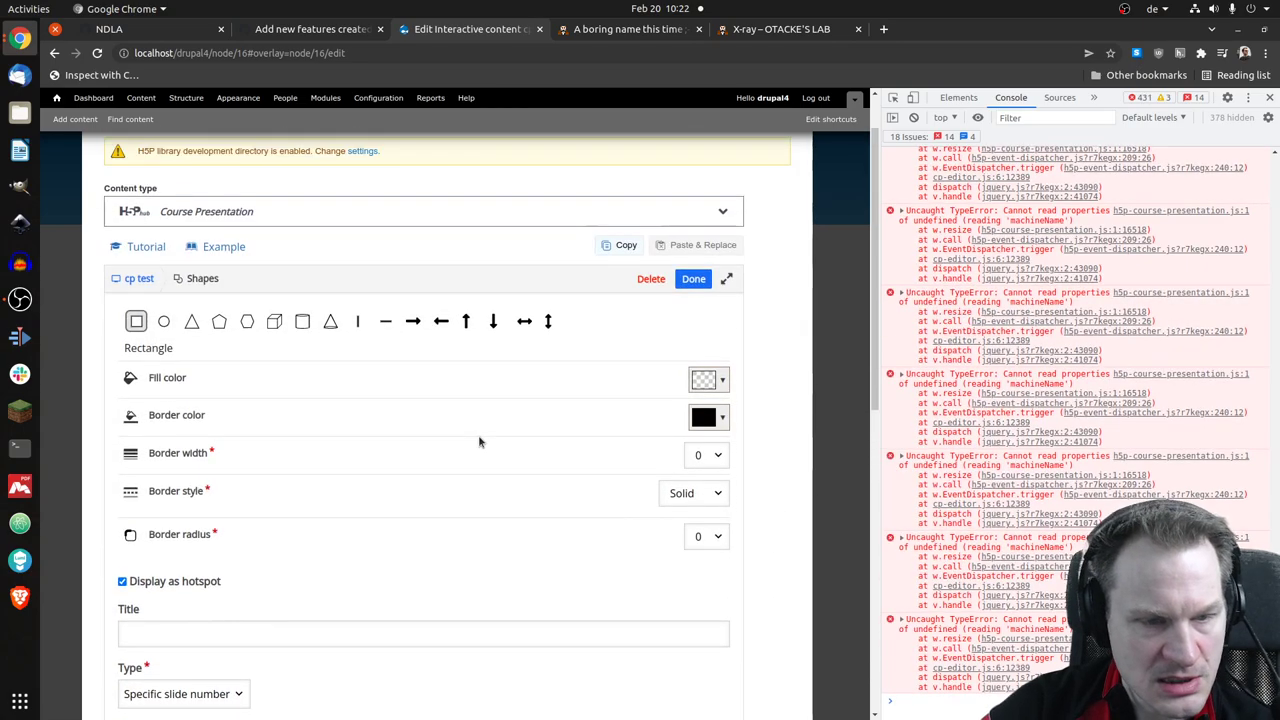
{"action": "scroll", "coordinate": [471, 406], "scroll_direction": "down", "scroll_amount": 3}
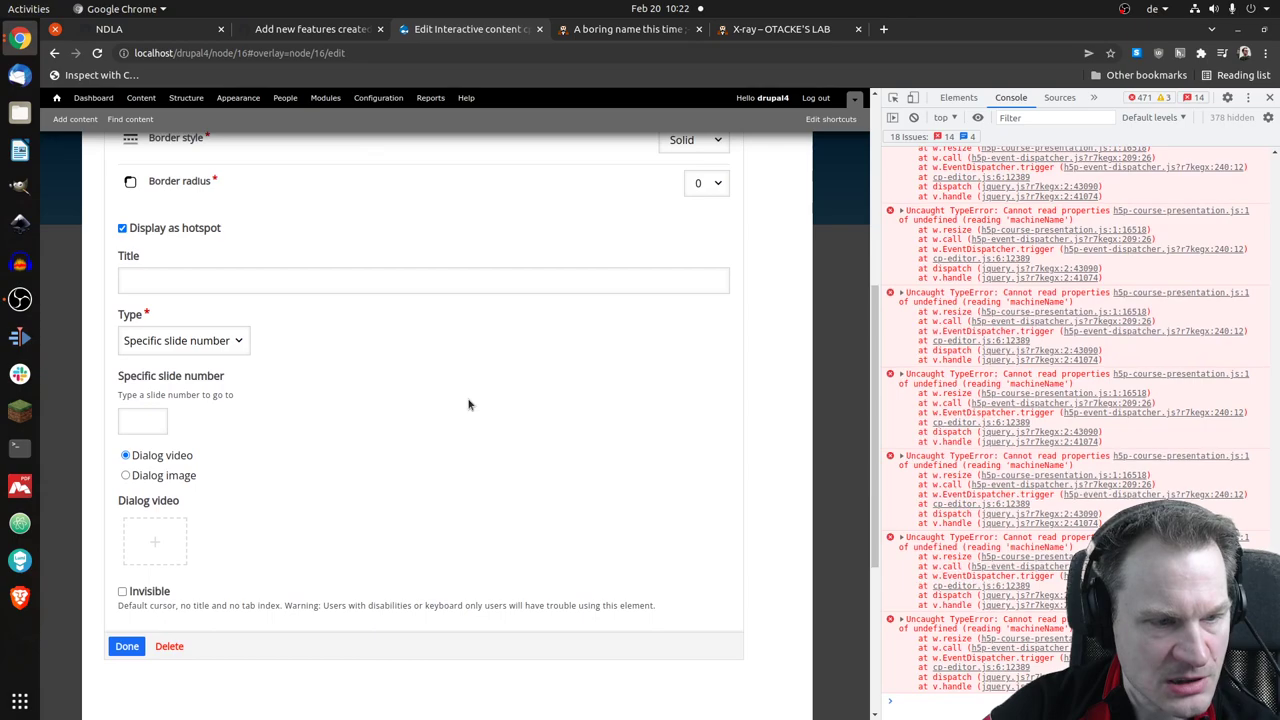
{"action": "left_click", "coordinate": [205, 341]}
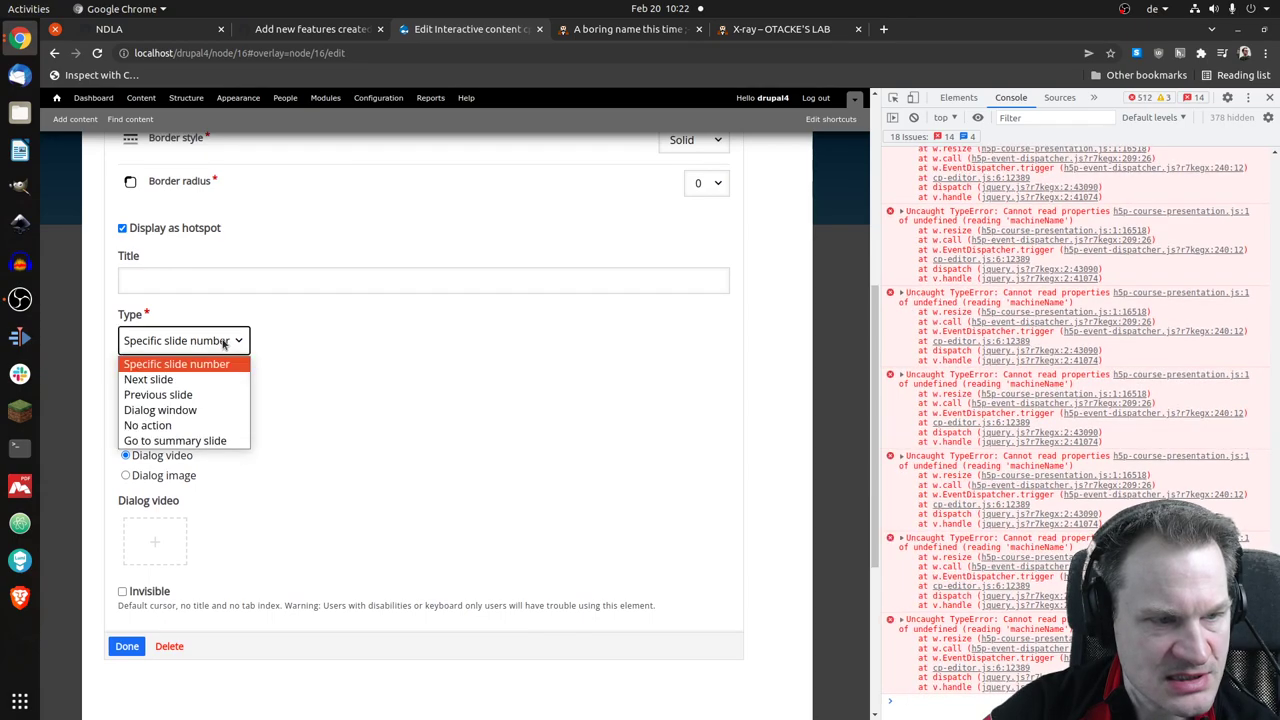
{"action": "left_click", "coordinate": [224, 341]}
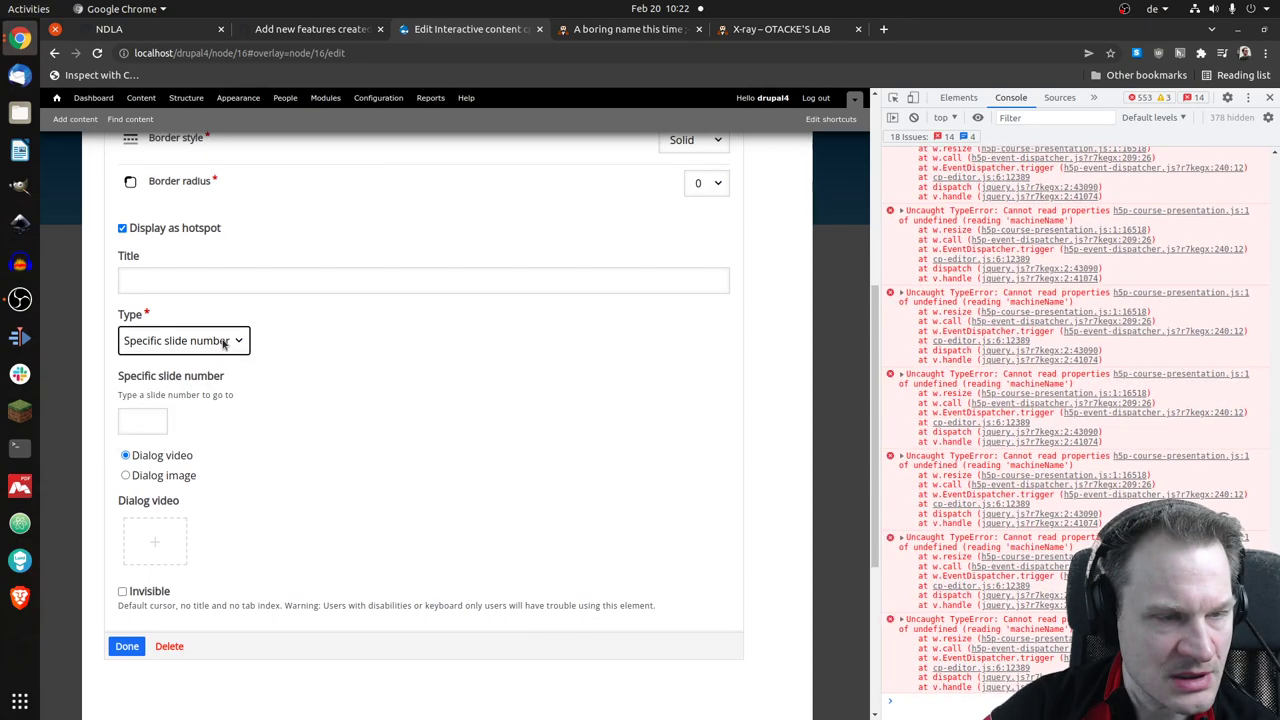
{"action": "scroll", "coordinate": [304, 387], "scroll_direction": "up", "scroll_amount": 2}
{"action": "scroll", "coordinate": [302, 390], "scroll_direction": "up", "scroll_amount": 1}
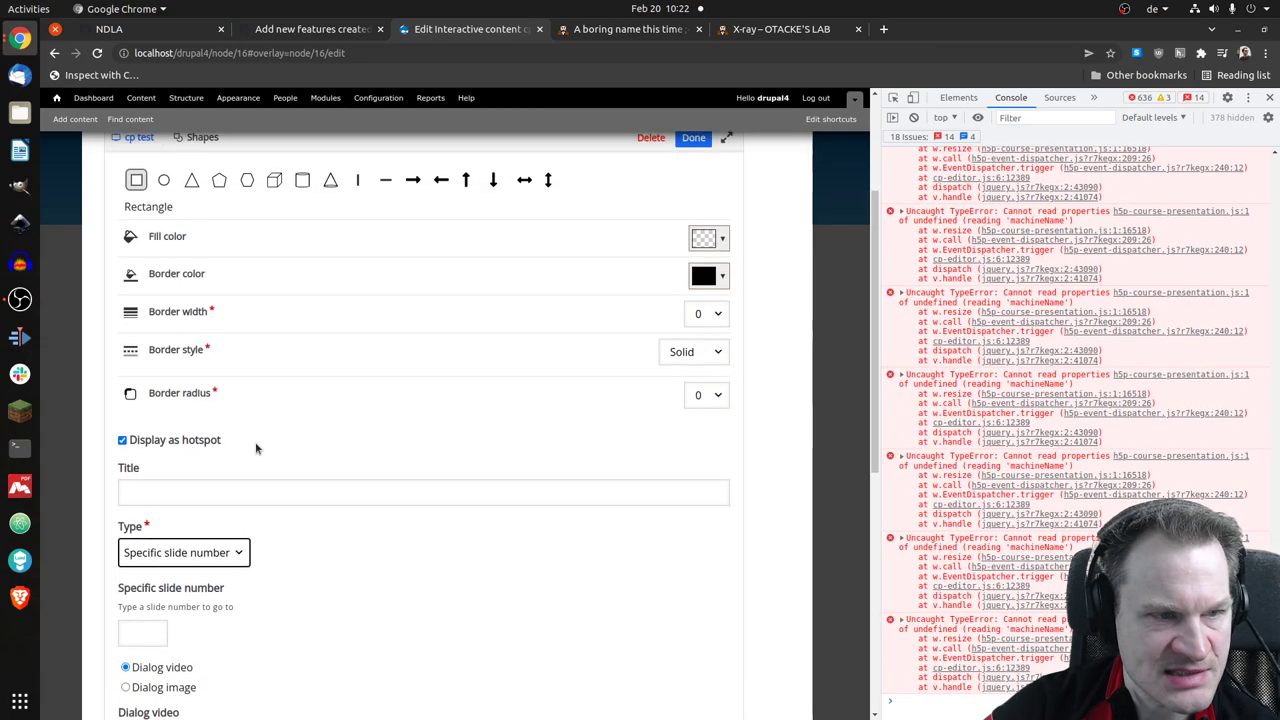
{"action": "left_click", "coordinate": [193, 181]}
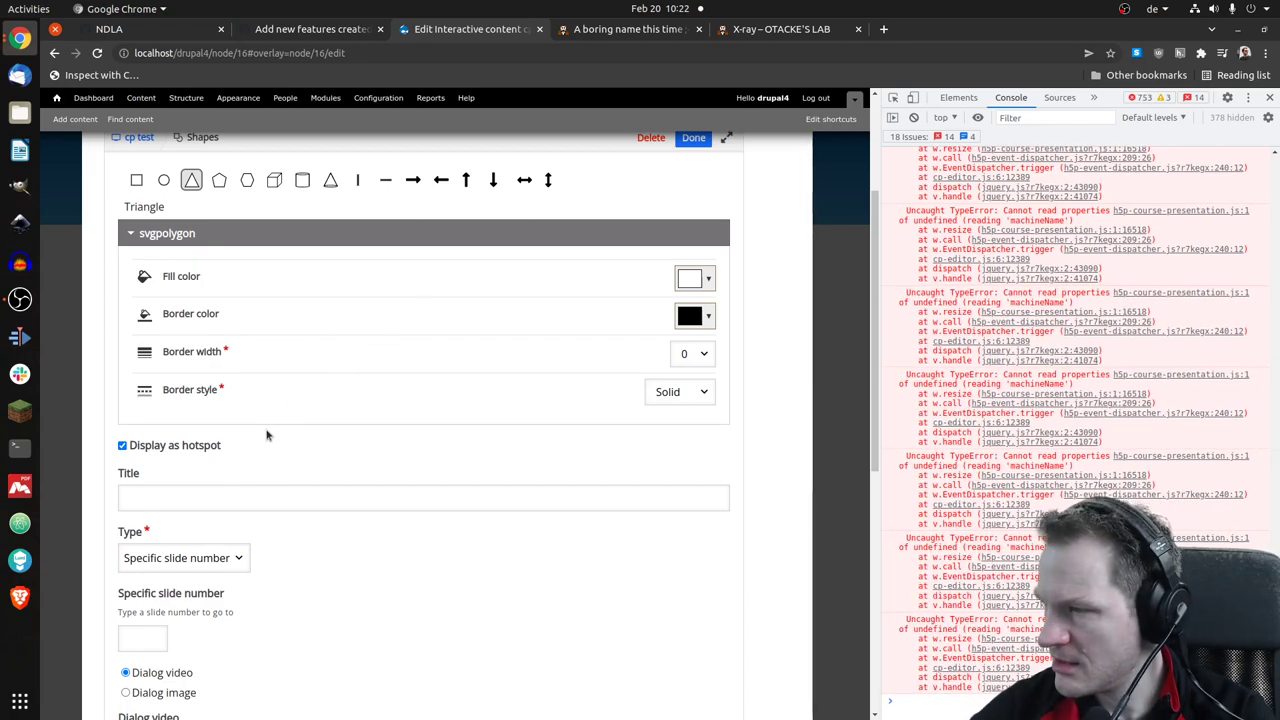
- Delete the triangle hotspot and confirm the deletion with OK
{"action": "scroll", "coordinate": [520, 495], "scroll_direction": "down", "scroll_amount": 2}
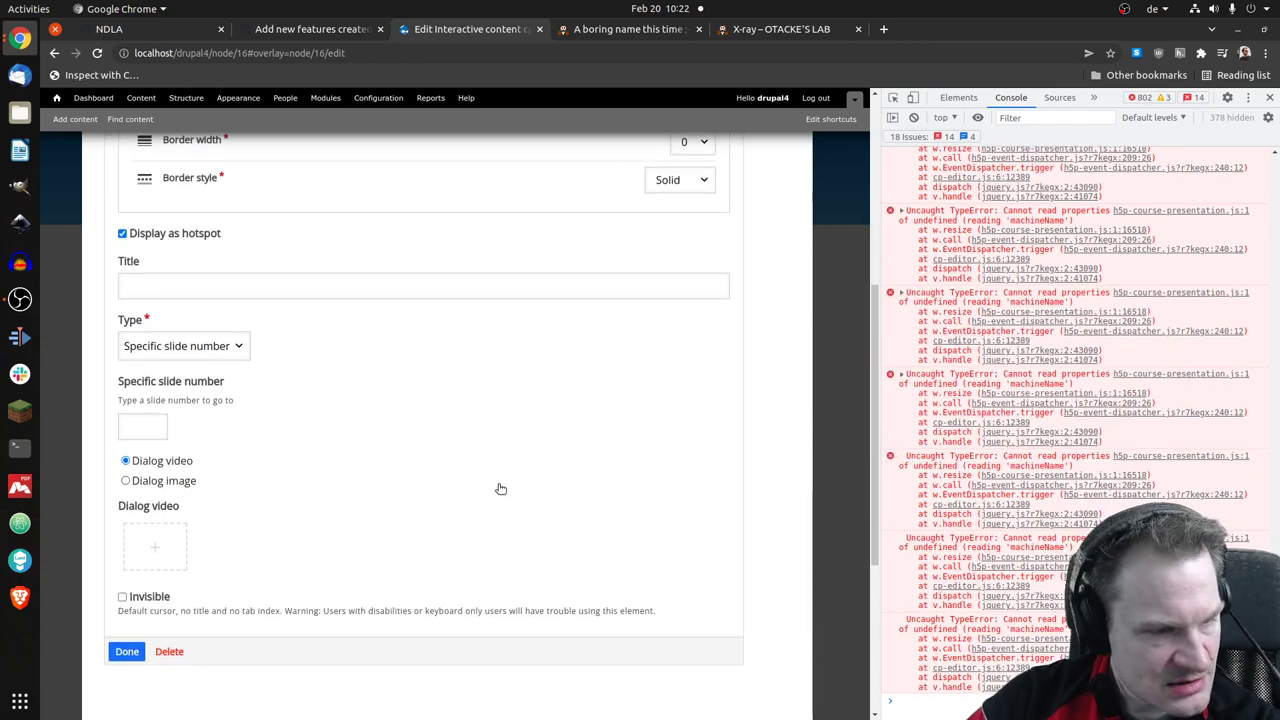
{"action": "left_click", "coordinate": [169, 651]}
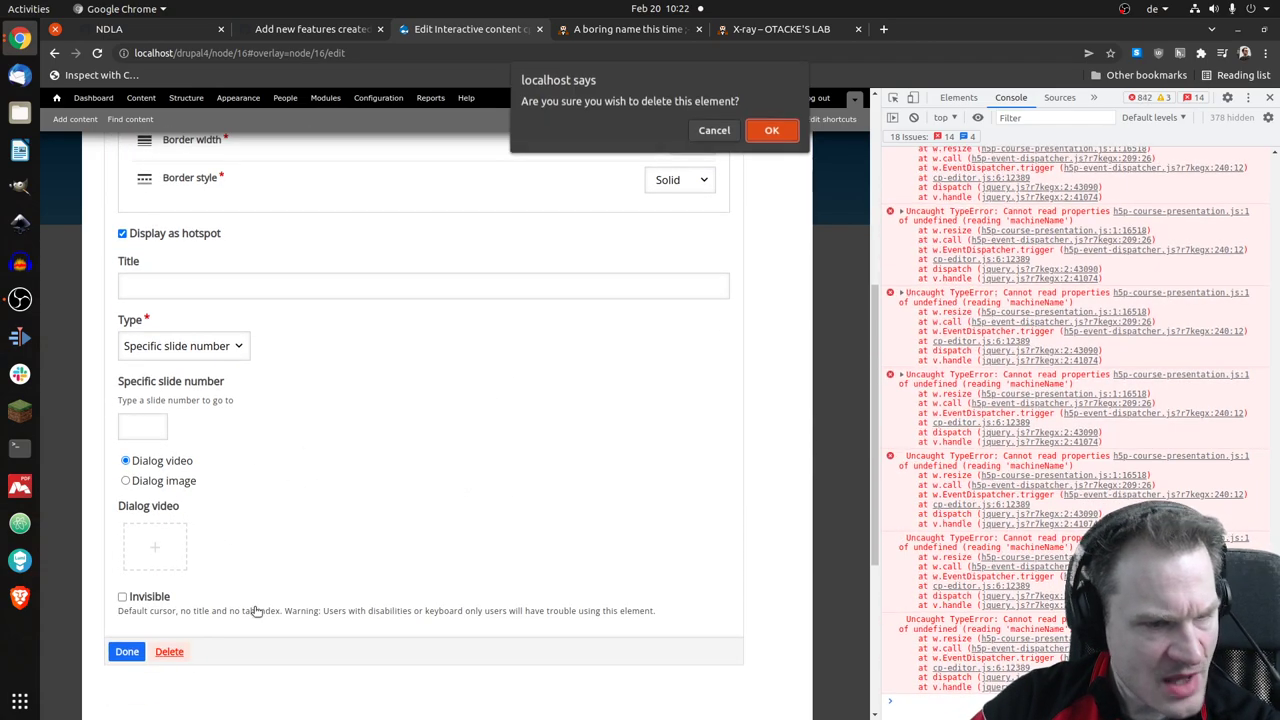
{"action": "left_click", "coordinate": [770, 126]}
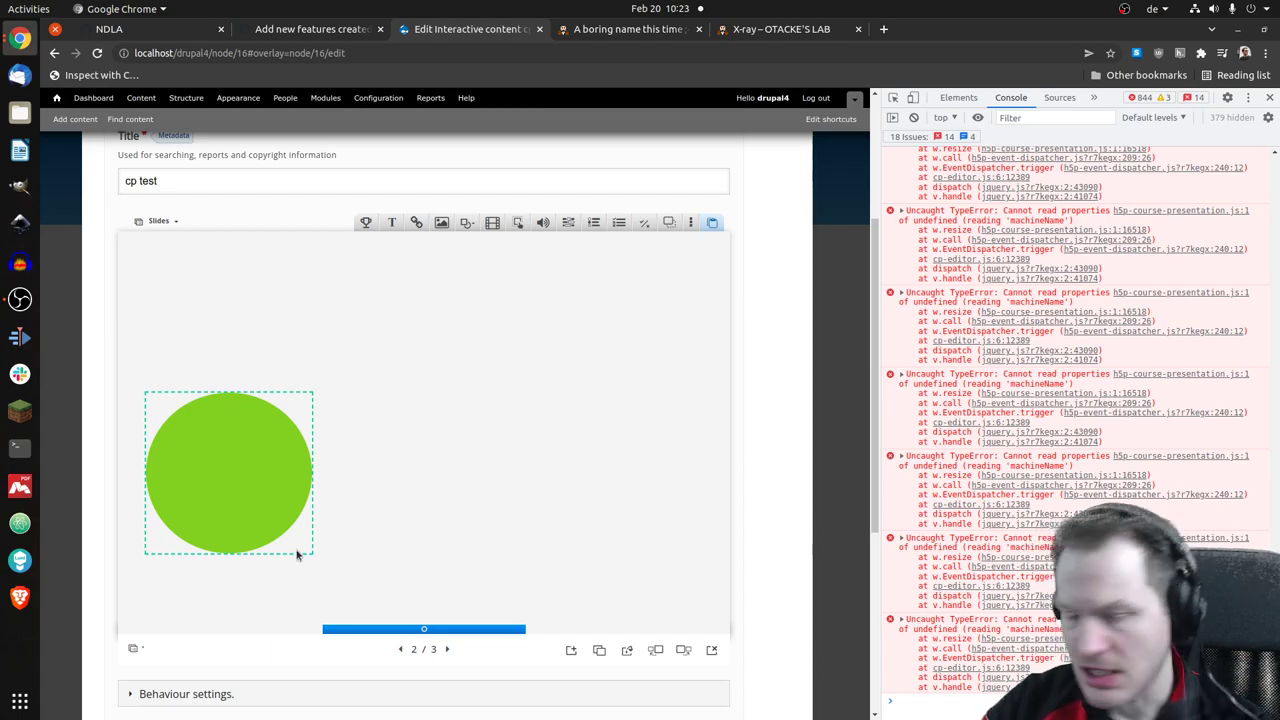
{"action": "left_click", "coordinate": [569, 632]}
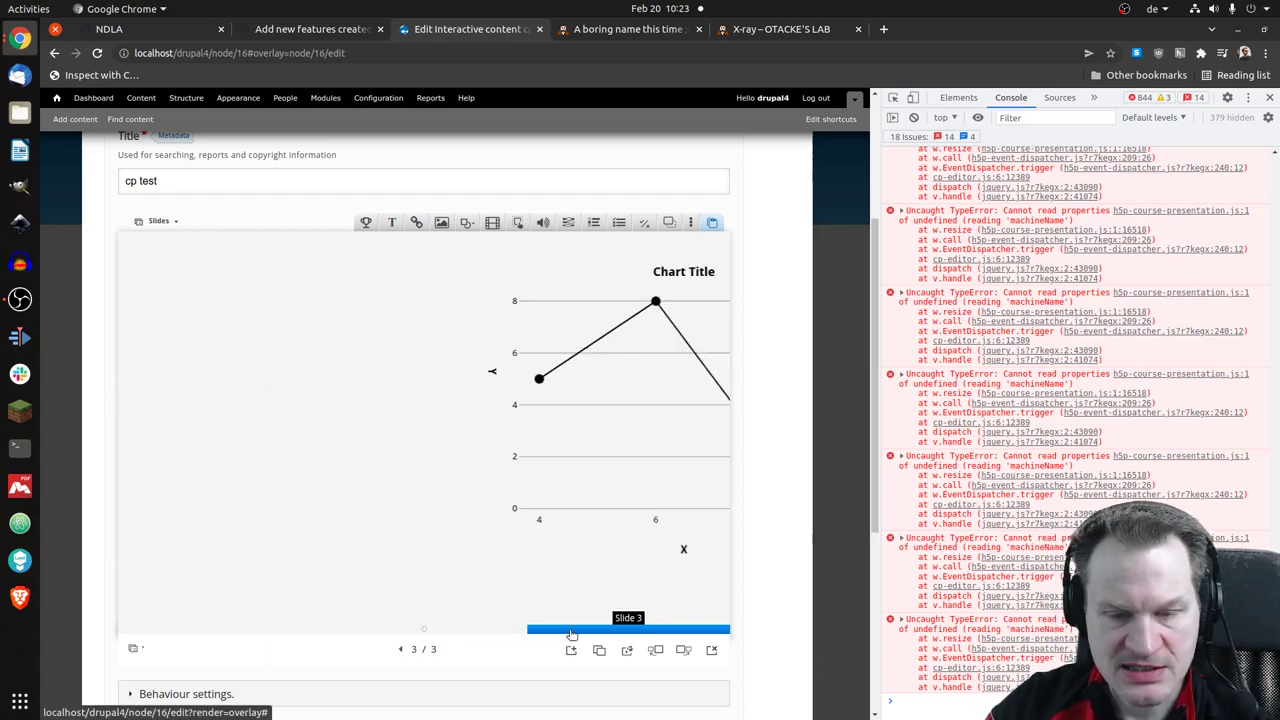
{"action": "left_click", "coordinate": [498, 632]}
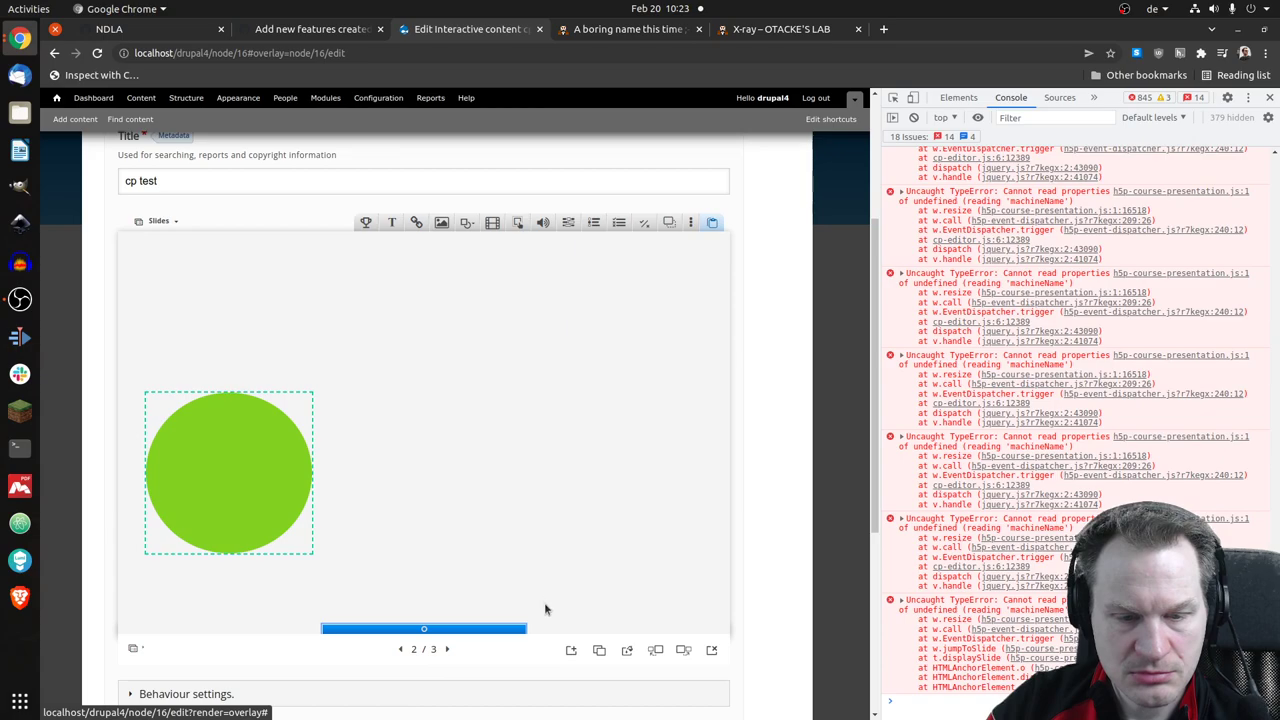
{"action": "left_click", "coordinate": [557, 628]}
{"action": "left_click", "coordinate": [491, 629]}
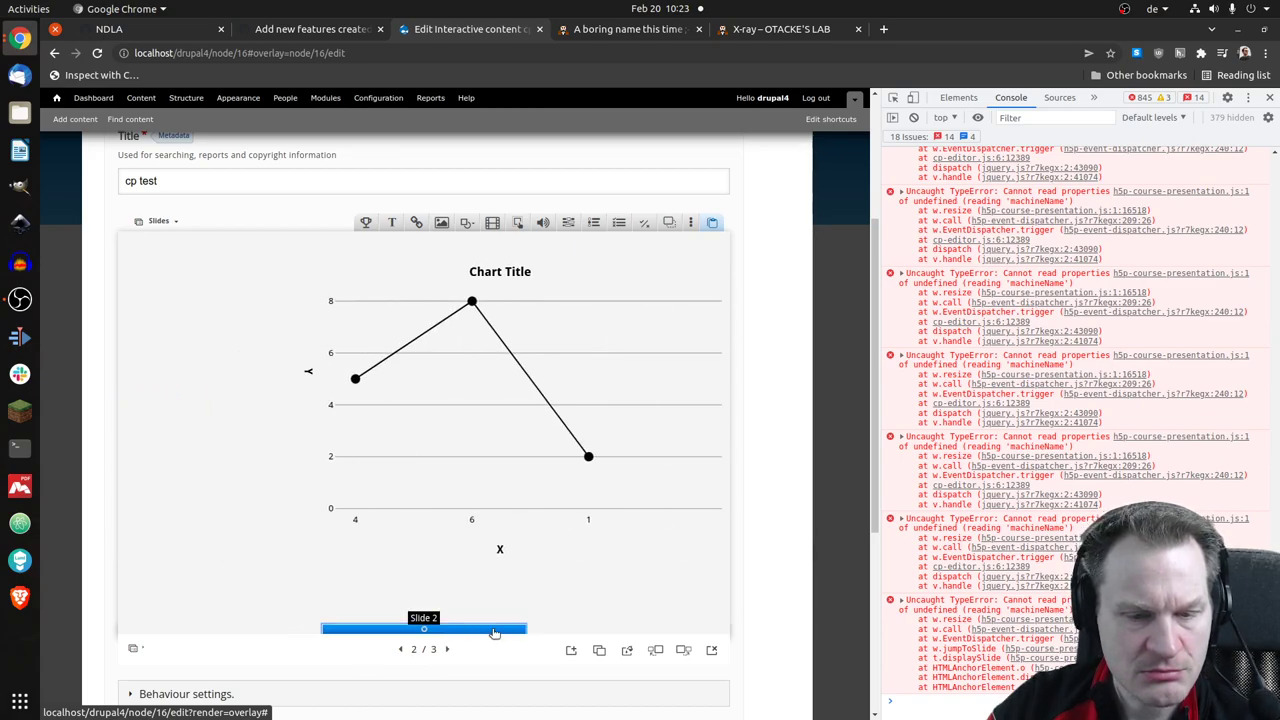
{"action": "double_click", "coordinate": [268, 452]}
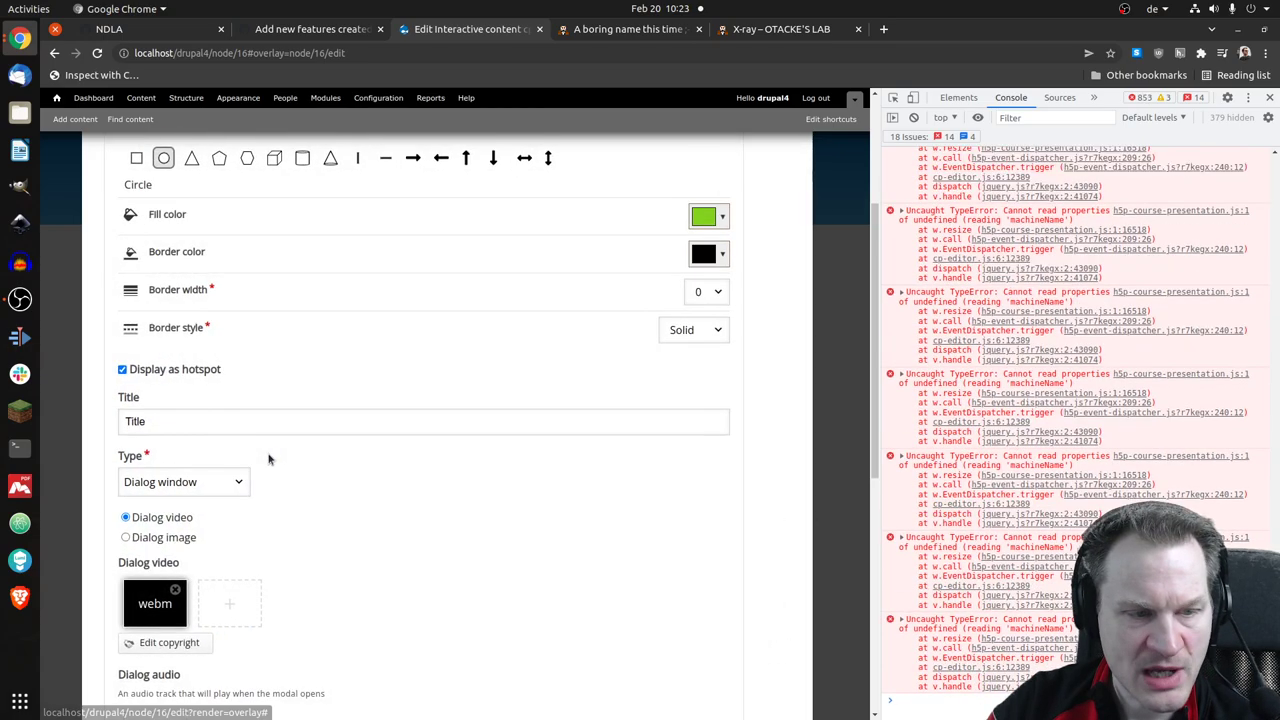
{"action": "scroll", "coordinate": [258, 400], "scroll_direction": "down", "scroll_amount": 3}
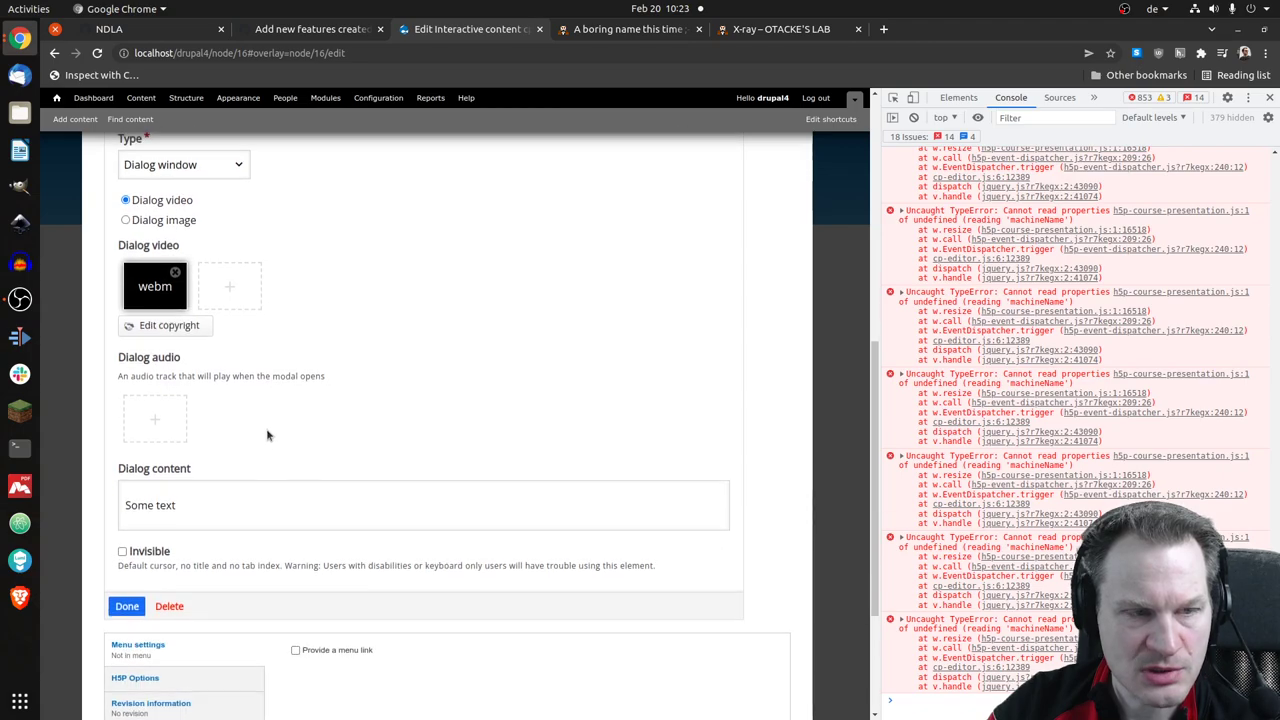
{"action": "scroll", "coordinate": [268, 430], "scroll_direction": "up", "scroll_amount": 4}
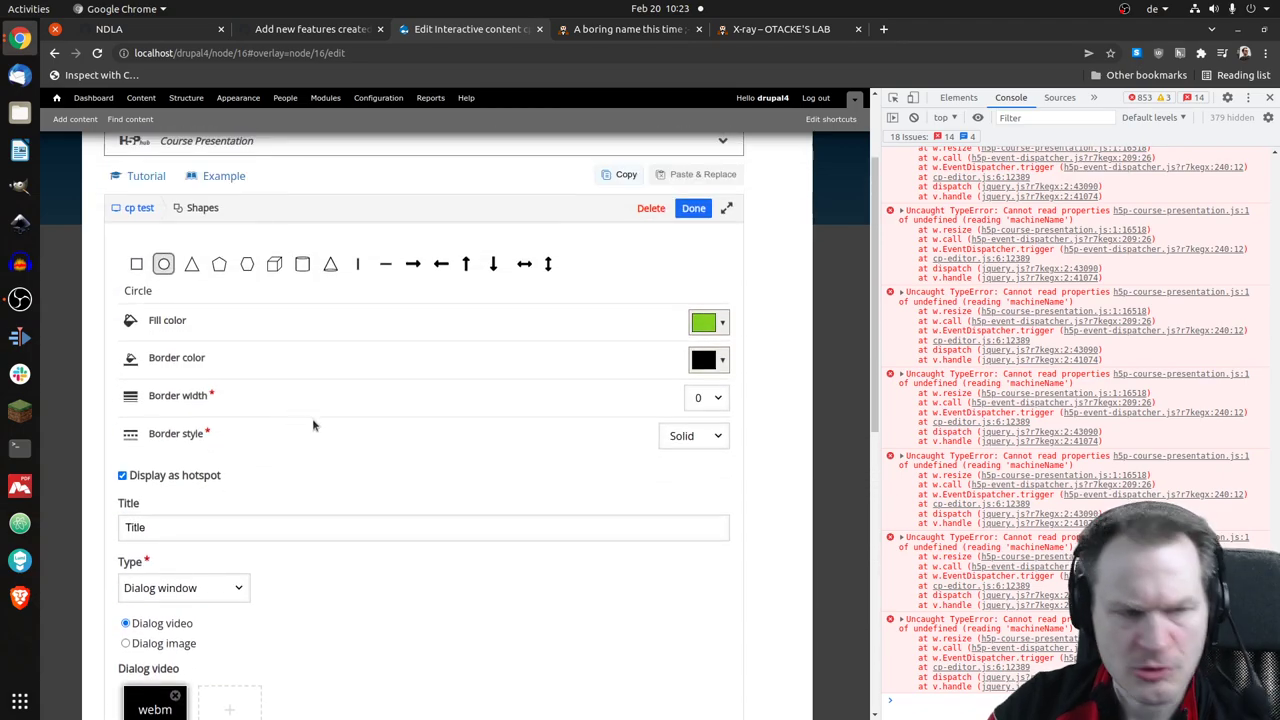
{"action": "scroll", "coordinate": [297, 434], "scroll_direction": "down", "scroll_amount": 2}
{"action": "scroll", "coordinate": [297, 434], "scroll_direction": "down", "scroll_amount": 2}
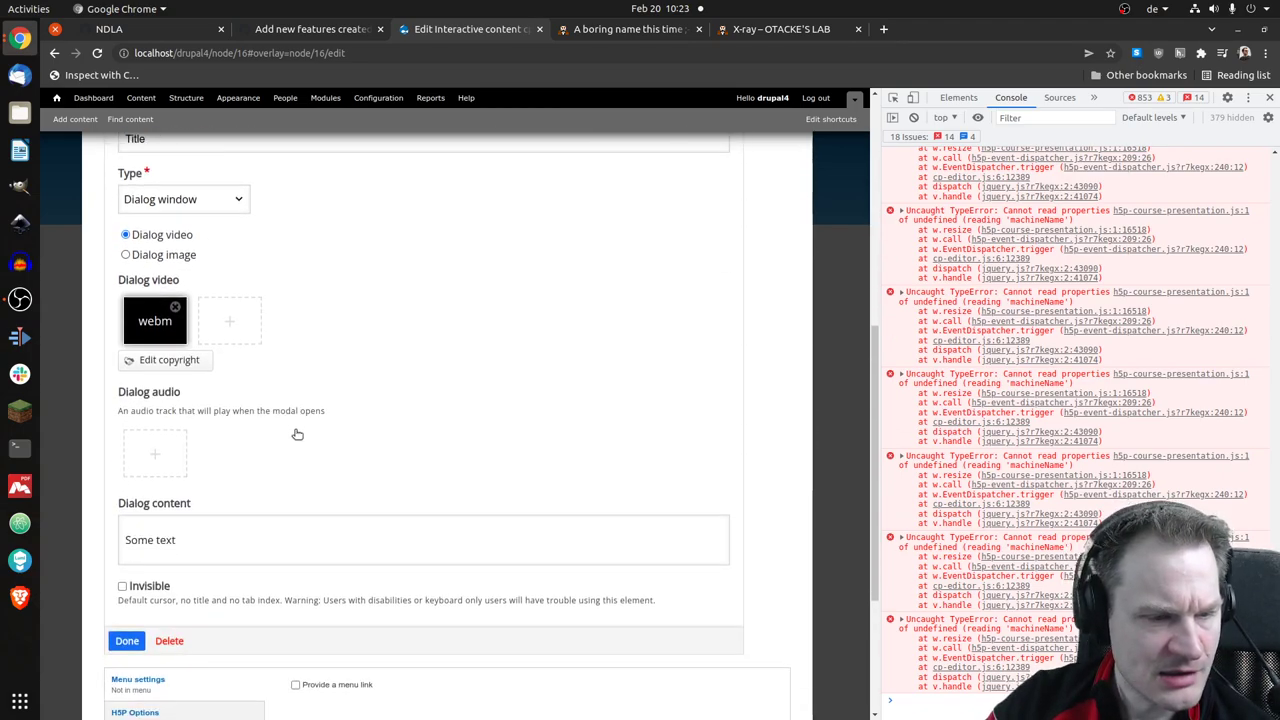
{"action": "left_click", "coordinate": [126, 643]}
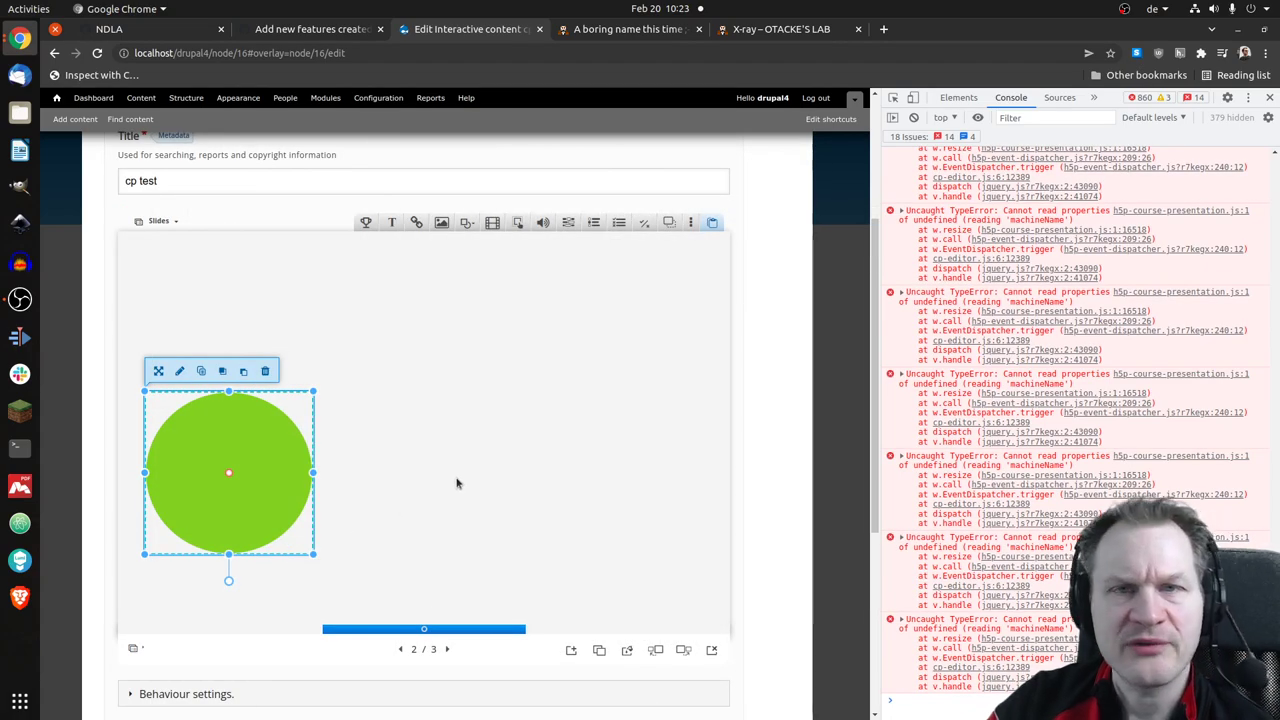
- Add a Correct answer rectangle hotspot titled 'correct' with No action to slide 2
{"action": "left_click", "coordinate": [366, 222]}
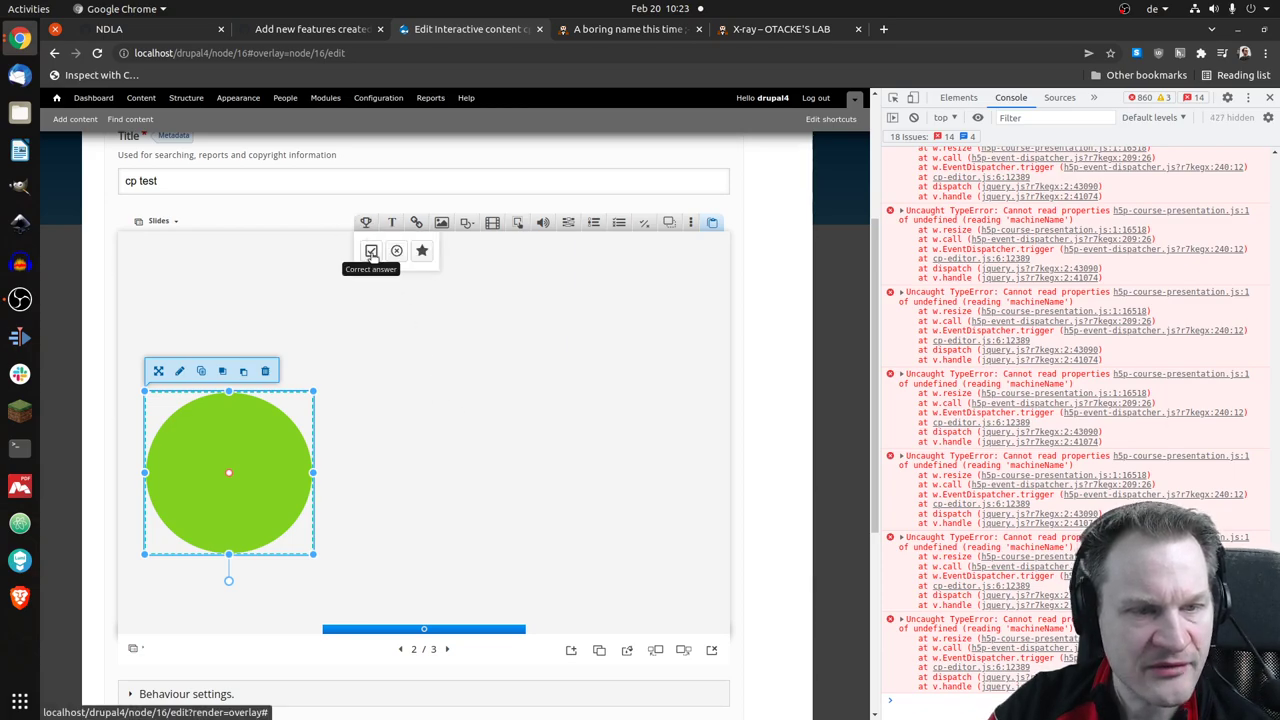
{"action": "left_click", "coordinate": [371, 252]}
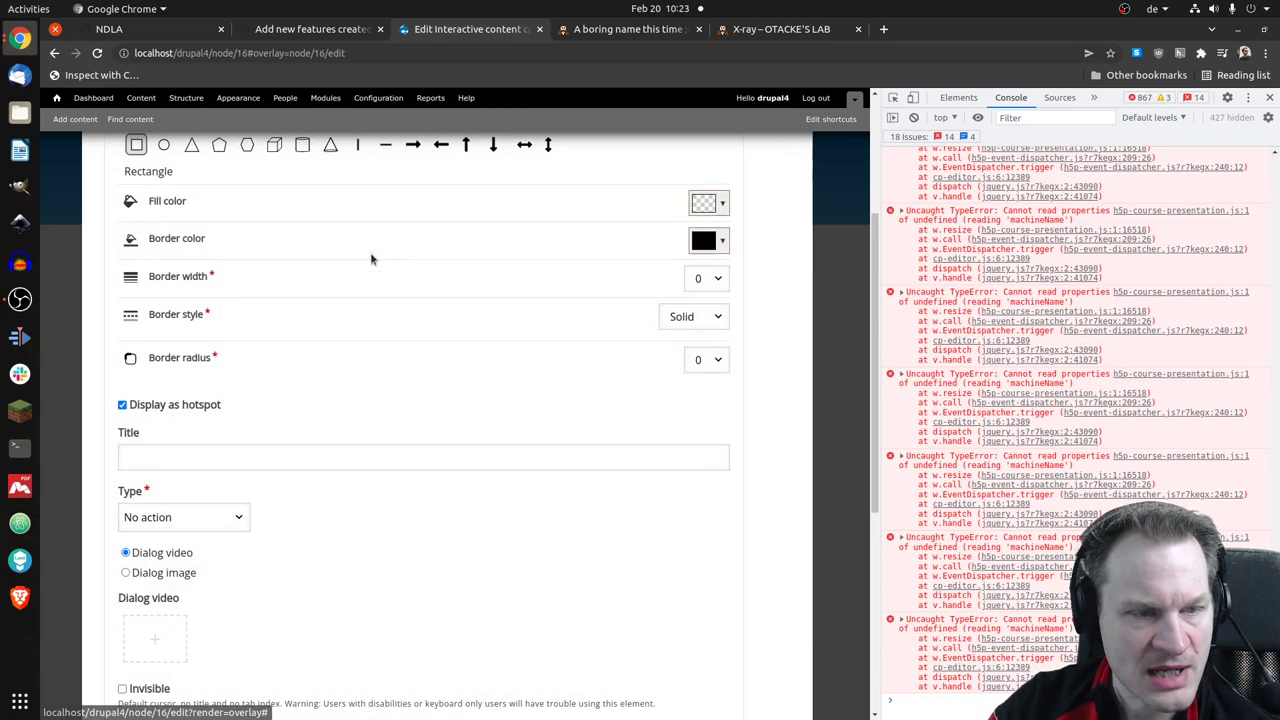
{"action": "left_click", "coordinate": [240, 515]}
{"action": "left_click", "coordinate": [240, 515]}
{"action": "left_click", "coordinate": [270, 456]}
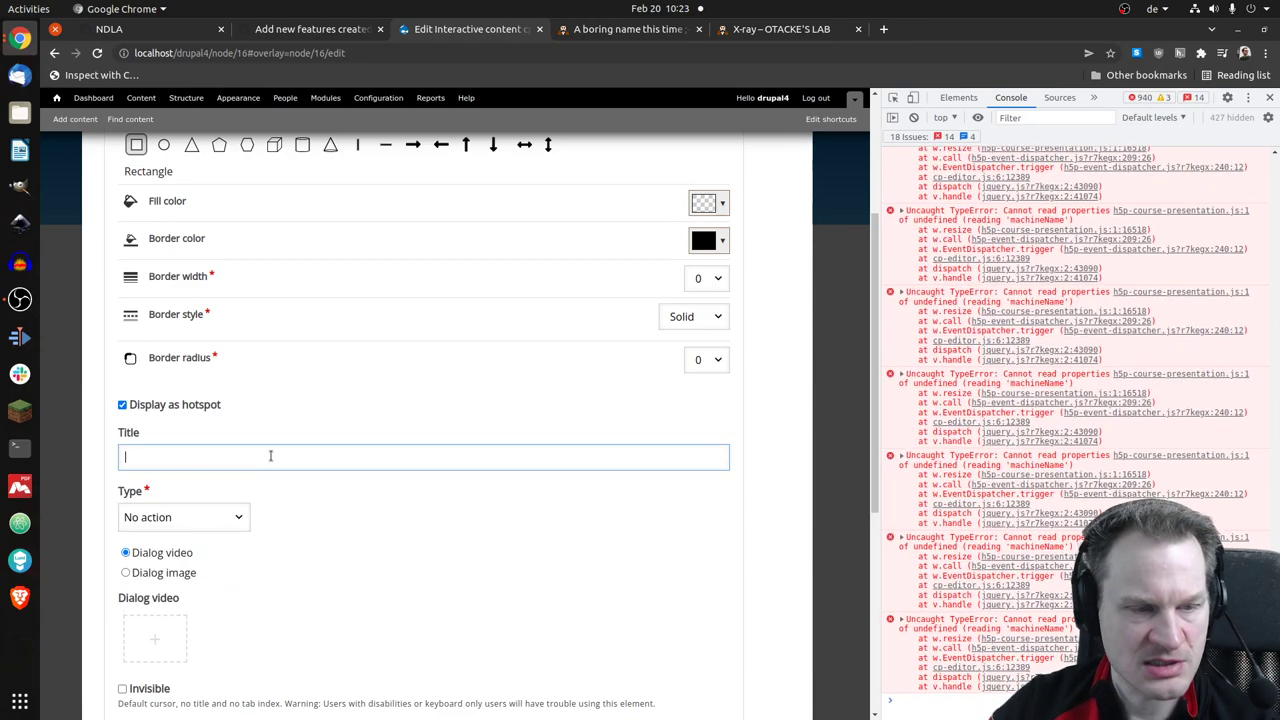
{"action": "type", "text": "c"}
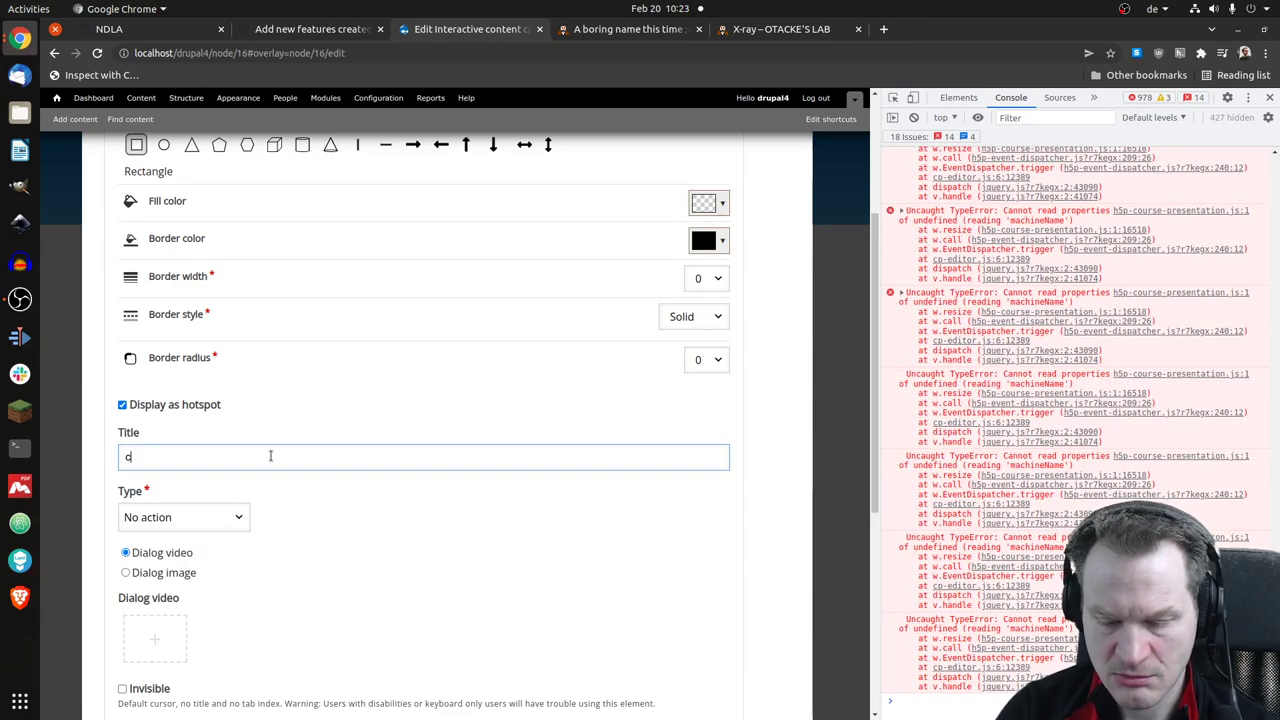
{"action": "type", "text": "orrect"}
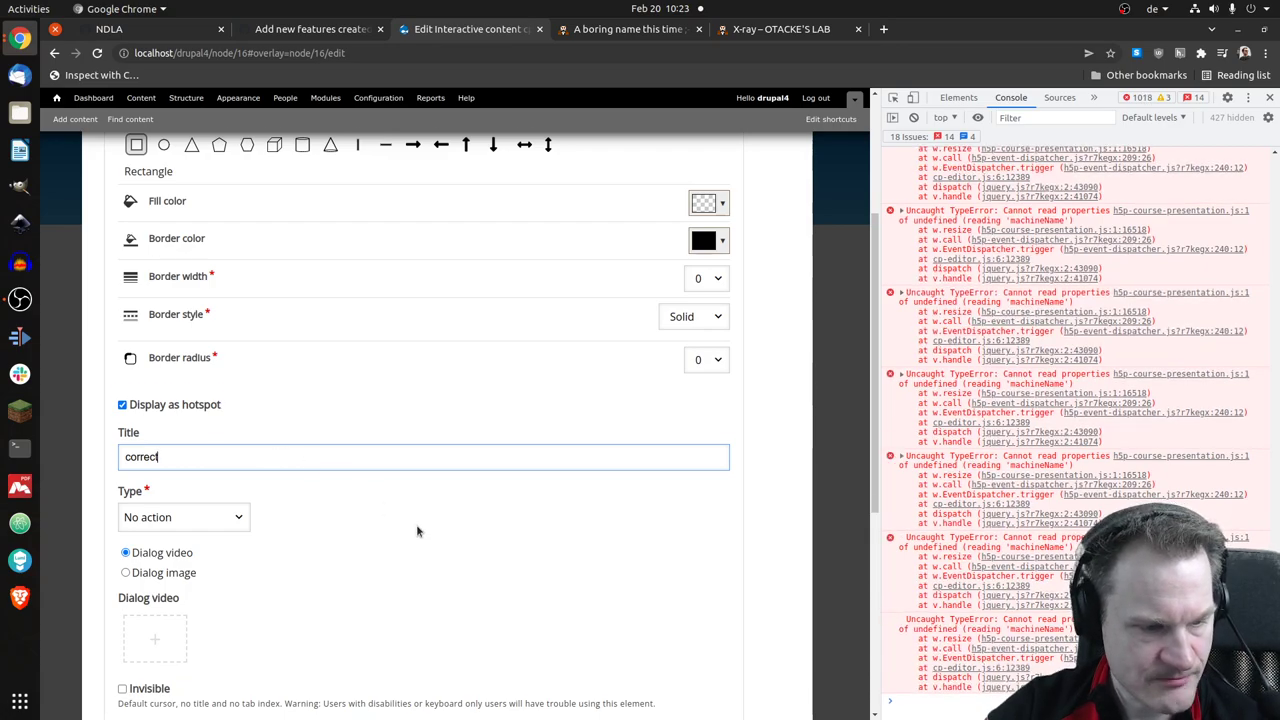
{"action": "scroll", "coordinate": [400, 497], "scroll_direction": "down", "scroll_amount": 1}
{"action": "scroll", "coordinate": [408, 491], "scroll_direction": "up", "scroll_amount": 3}
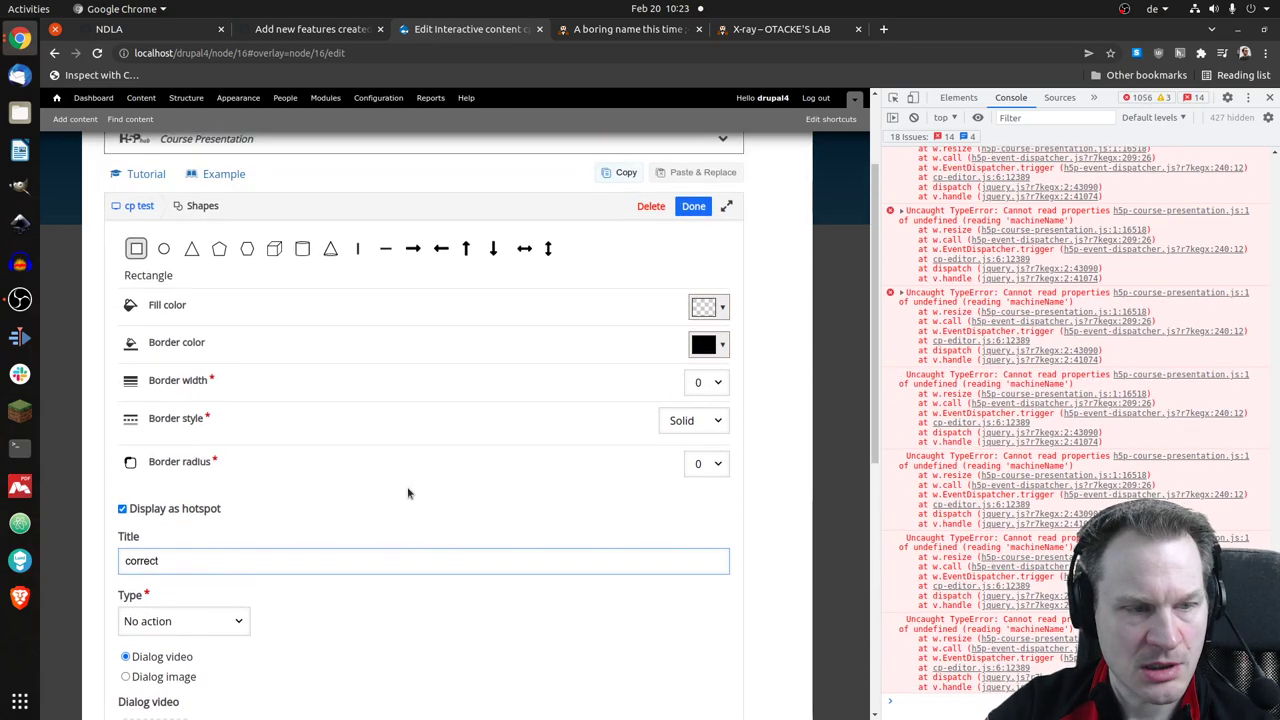
{"action": "scroll", "coordinate": [408, 492], "scroll_direction": "up", "scroll_amount": 1}
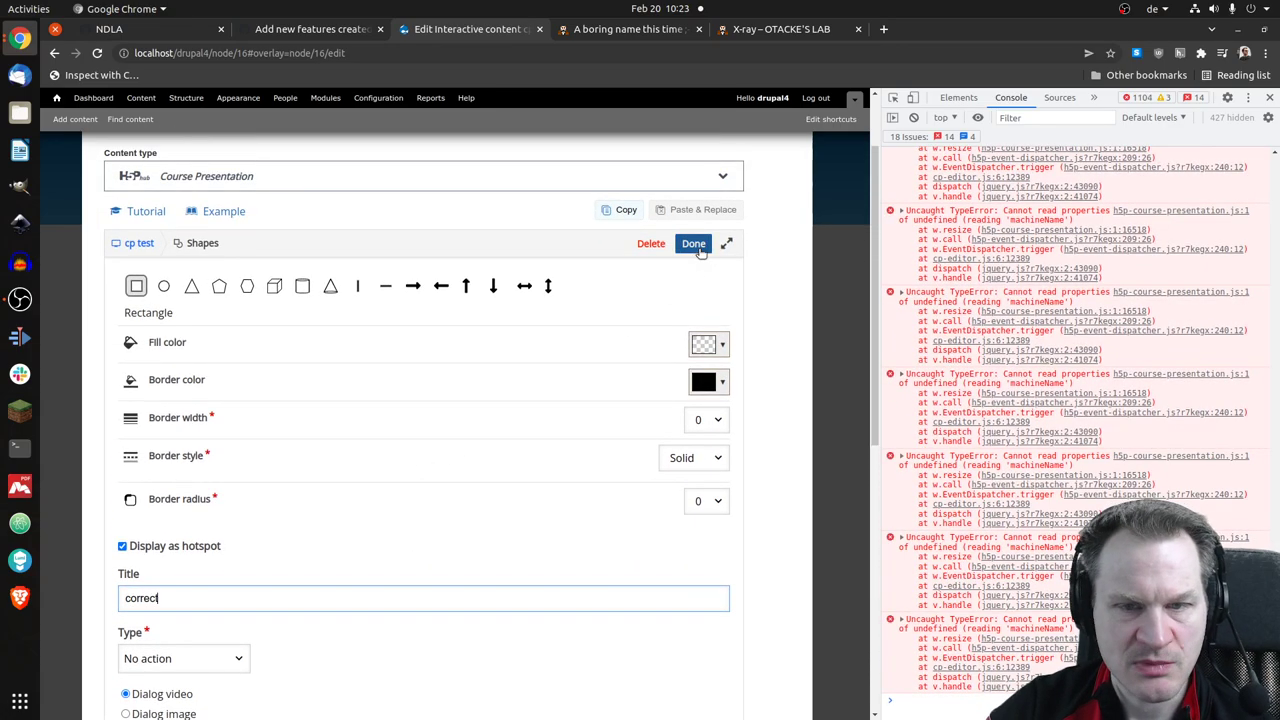
{"action": "left_click", "coordinate": [686, 246]}
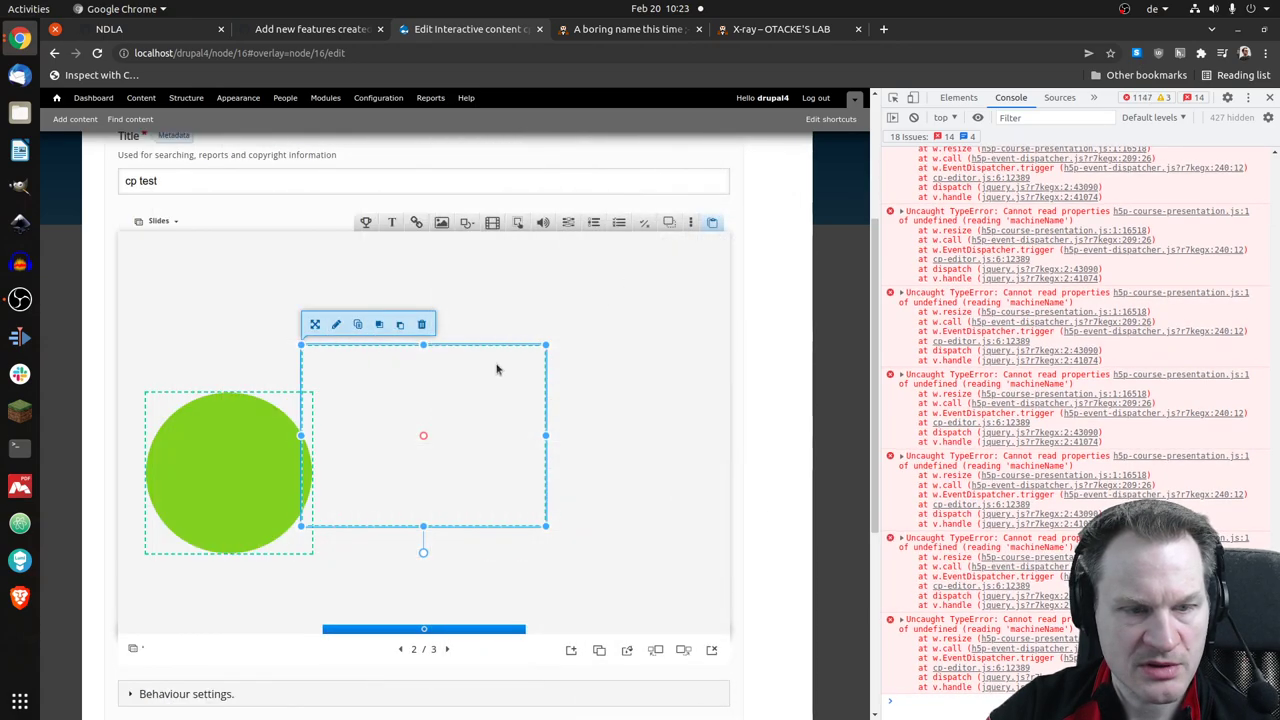
- Move the 'correct' hotspot to the slide's upper right and save cp test
{"action": "mouse_move", "coordinate": [445, 402]}
{"action": "left_mouse_down"}
{"action": "mouse_move", "coordinate": [545, 320]}
{"action": "mouse_move", "coordinate": [604, 339]}
{"action": "left_mouse_up"}
{"action": "left_click", "coordinate": [400, 417]}
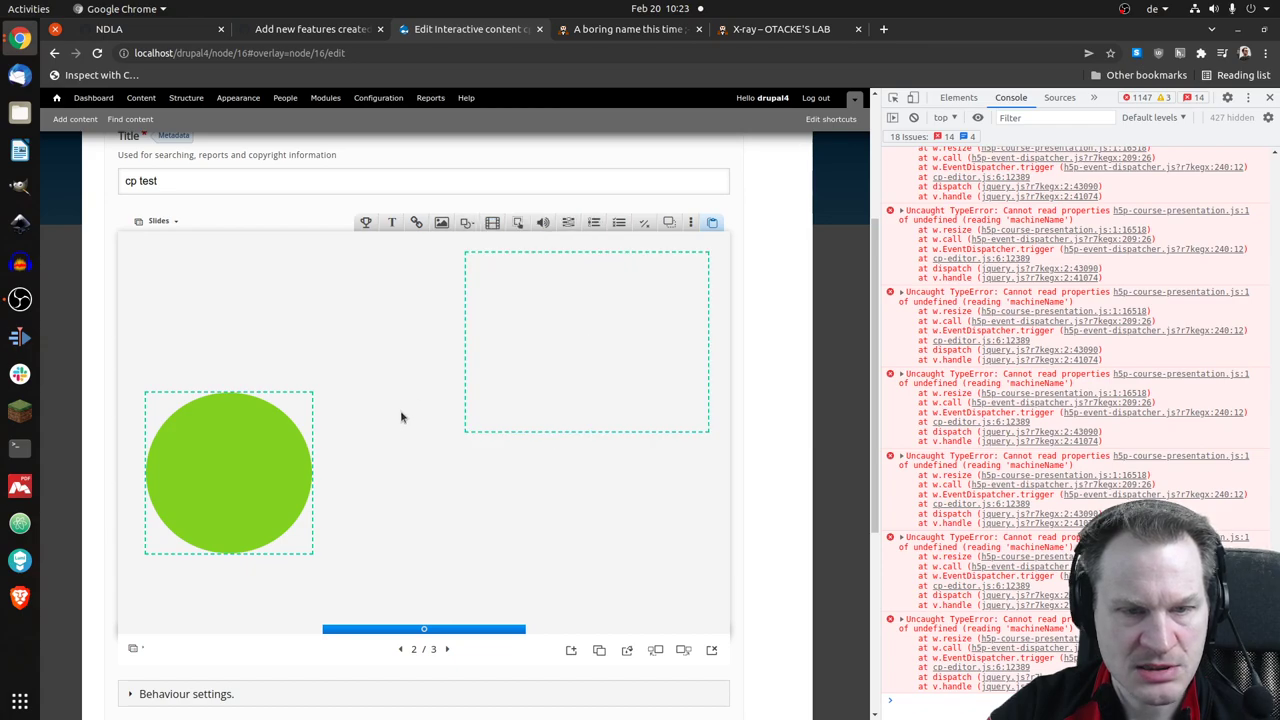
{"action": "scroll", "coordinate": [401, 417], "scroll_direction": "down", "scroll_amount": 5}
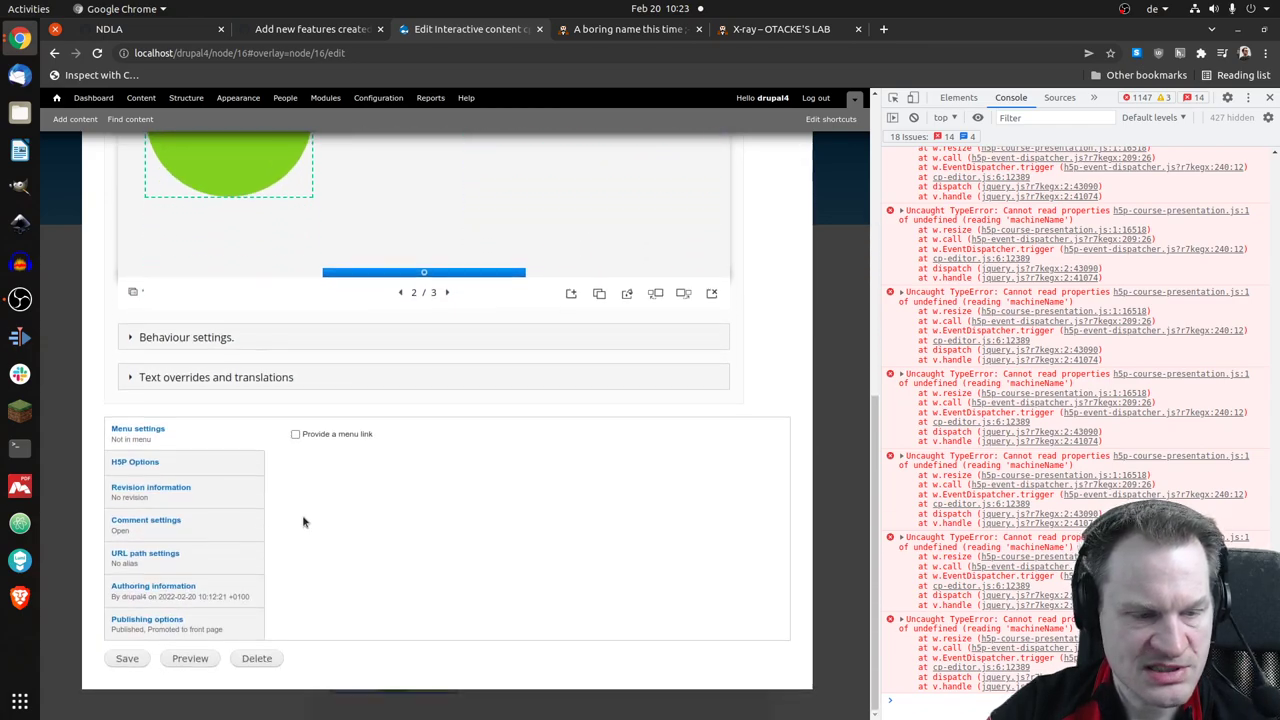
{"action": "left_click", "coordinate": [128, 660]}
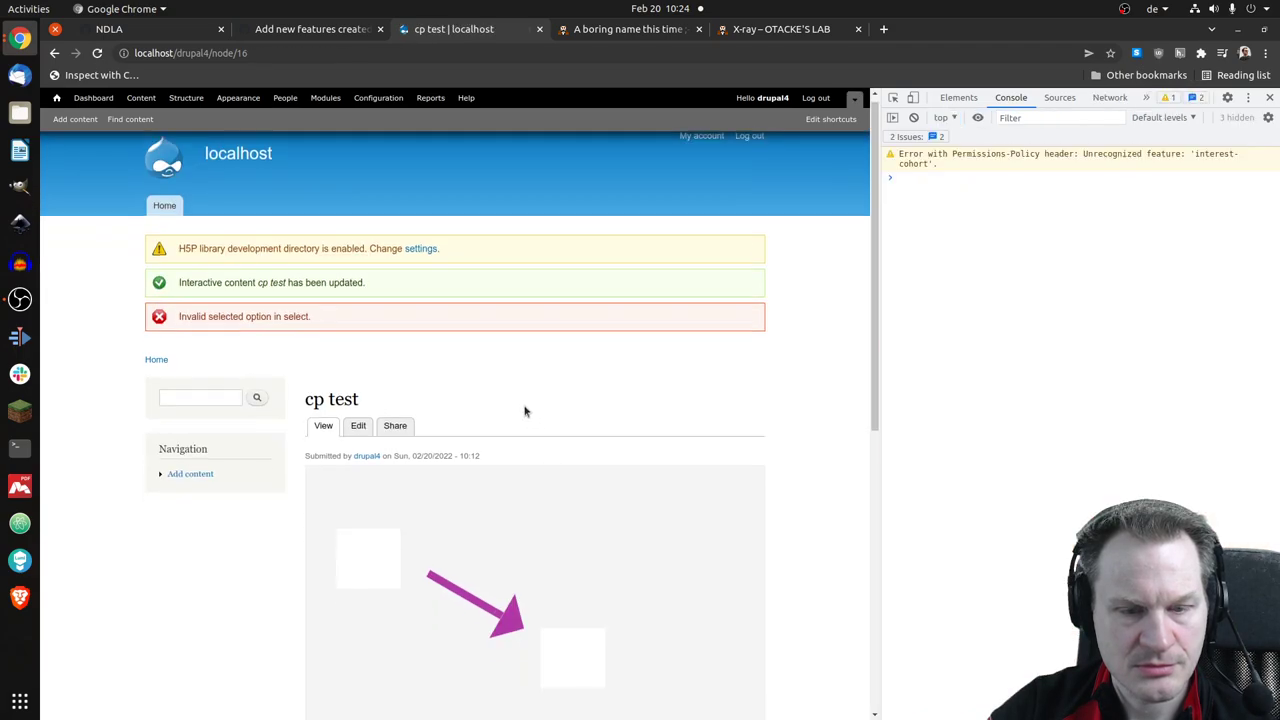
{"action": "scroll", "coordinate": [525, 411], "scroll_direction": "down", "scroll_amount": 2}
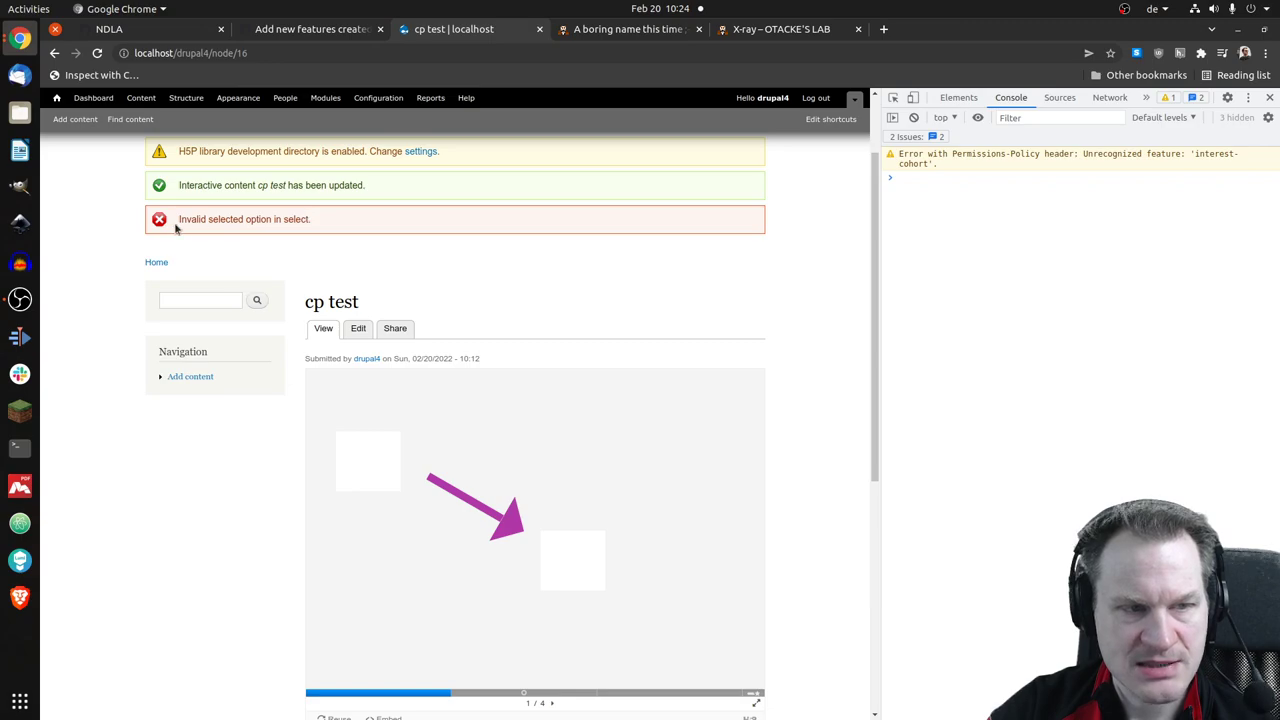
{"action": "left_click", "coordinate": [493, 694]}
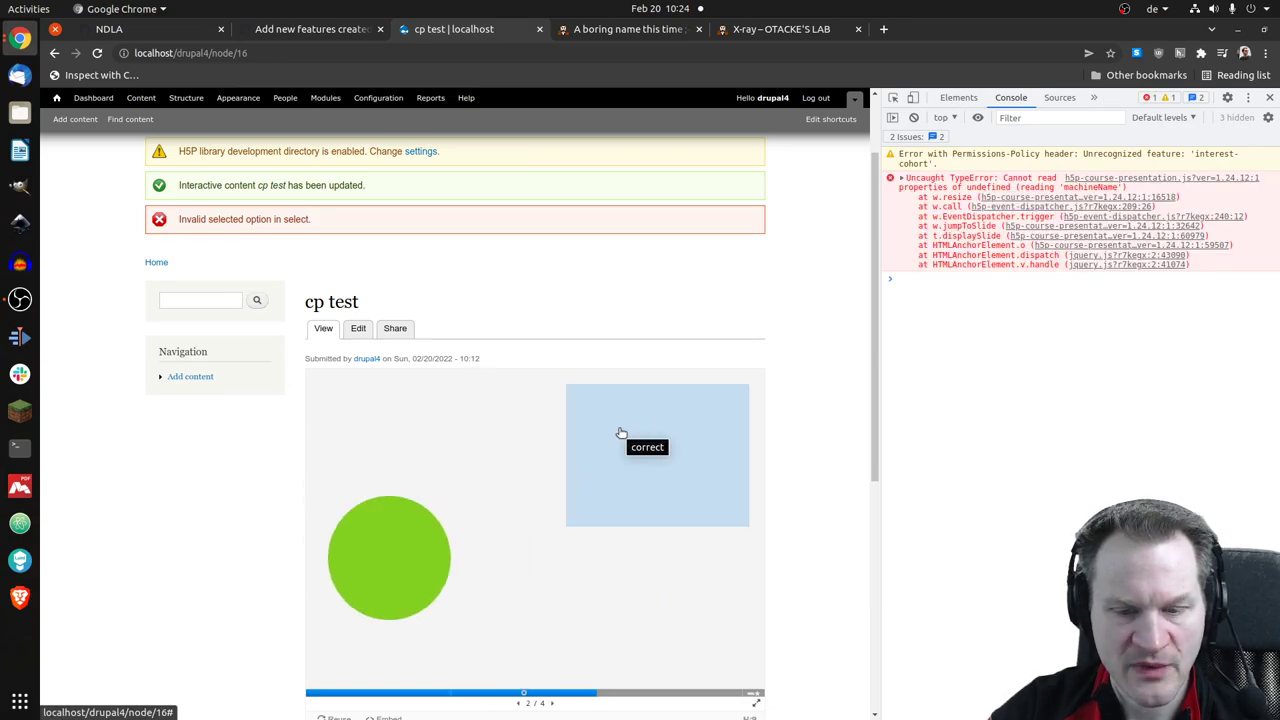
{"action": "left_click", "coordinate": [622, 432]}
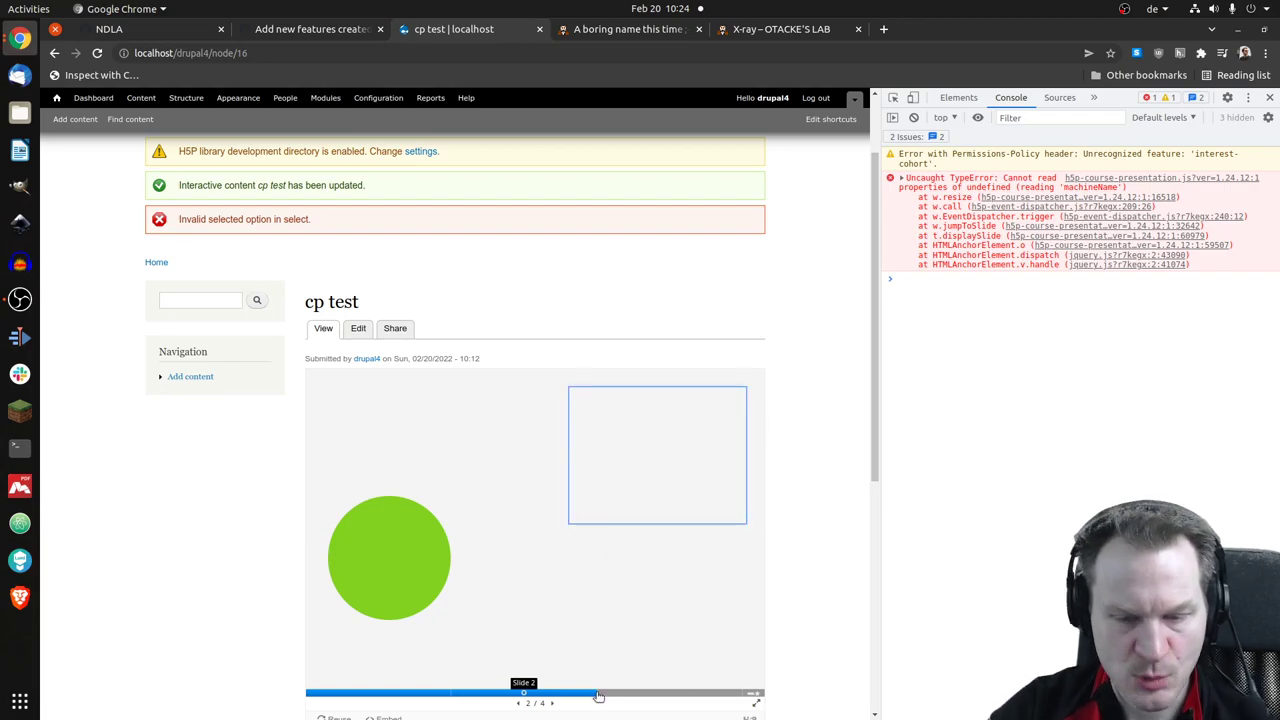
{"action": "left_click", "coordinate": [753, 693]}
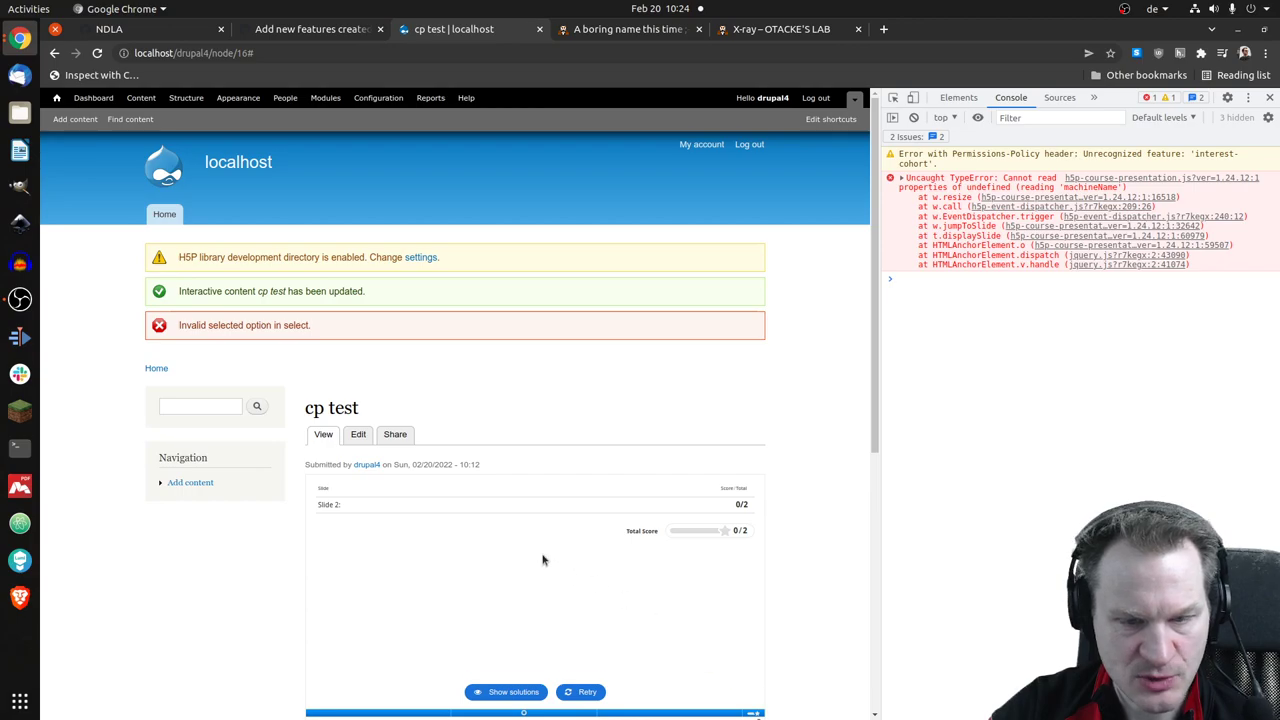
{"action": "scroll", "coordinate": [543, 560], "scroll_direction": "down", "scroll_amount": 1}
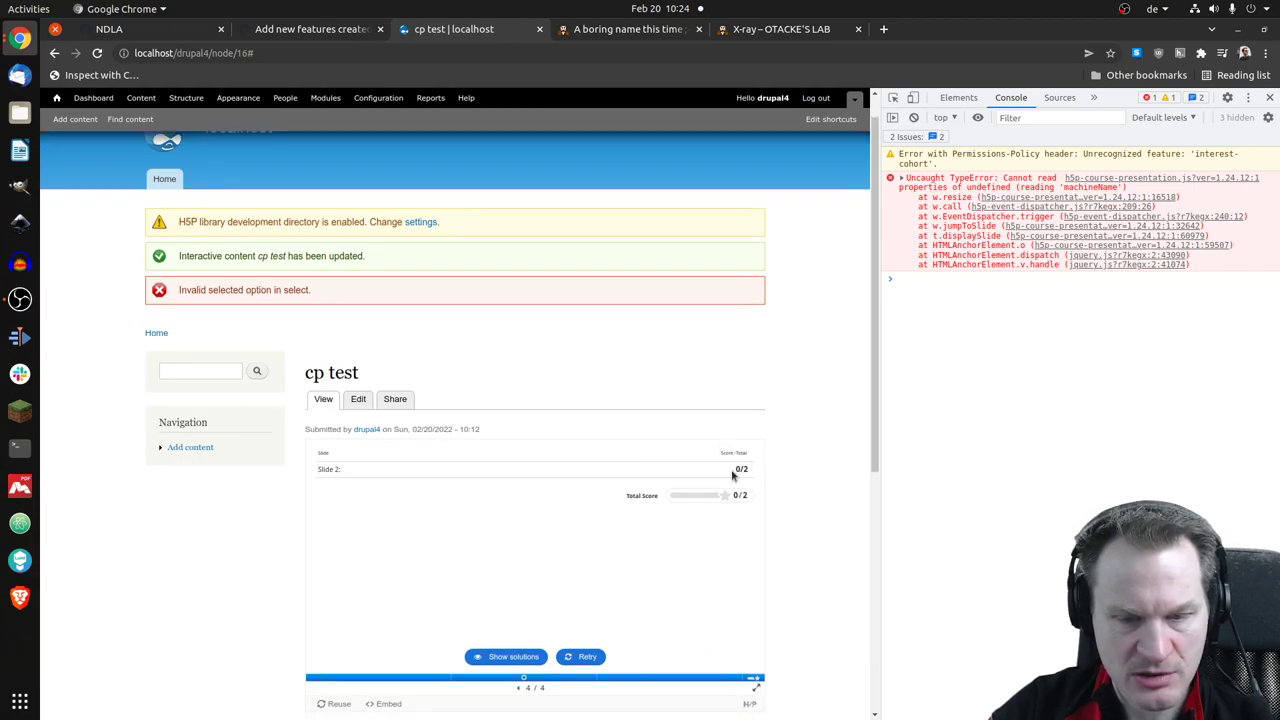
{"action": "left_click", "coordinate": [587, 657]}
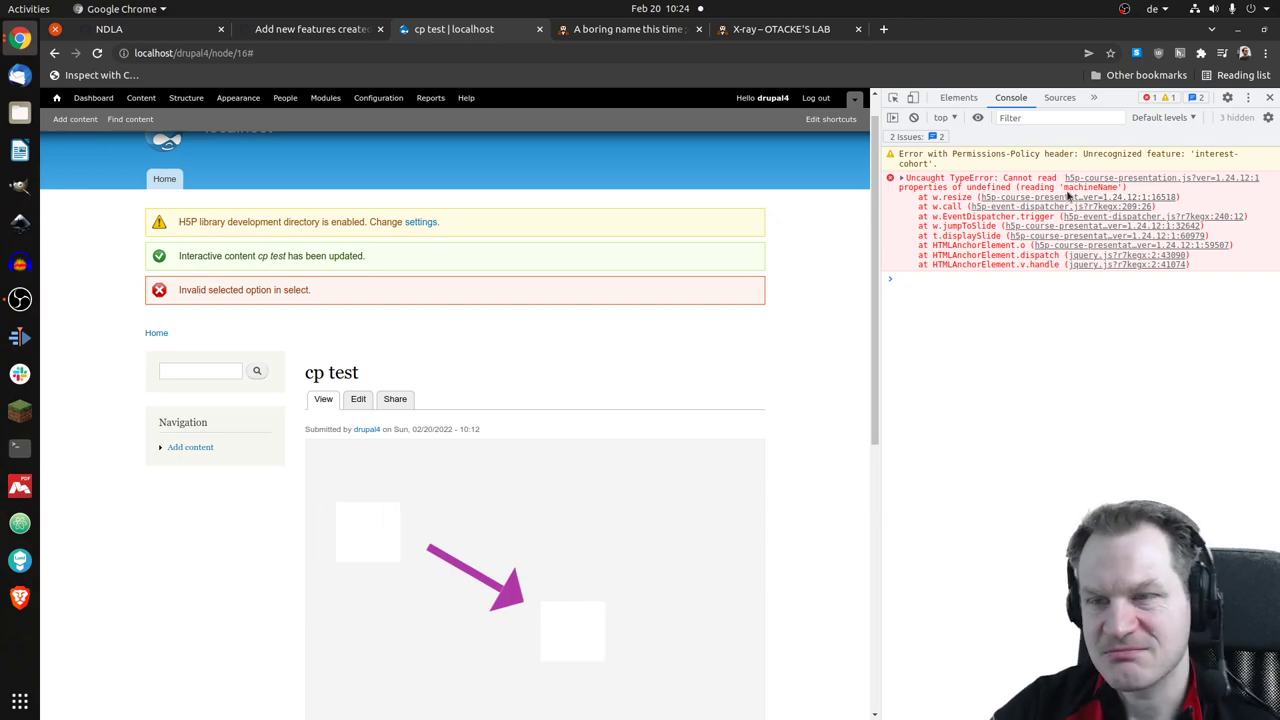
{"action": "scroll", "coordinate": [493, 476], "scroll_direction": "down", "scroll_amount": 1}
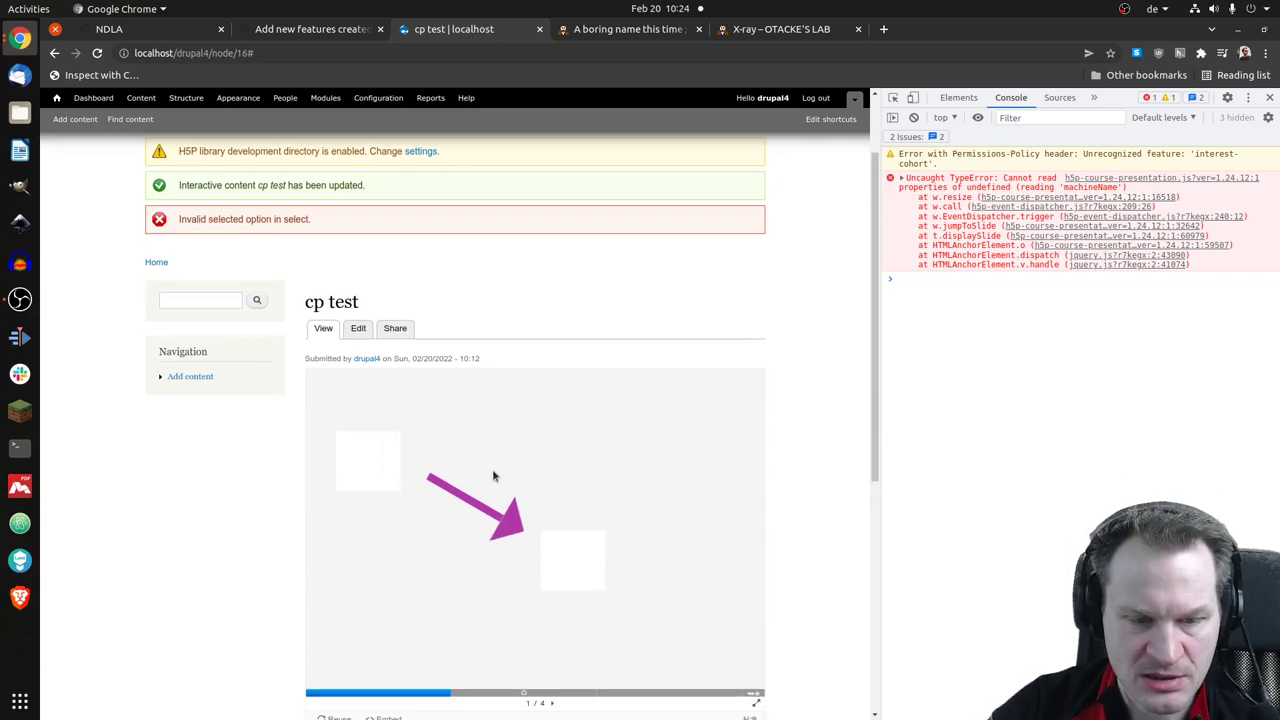
- On slide 2, try the 'correct' hotspot, then view the summary and Retry
{"action": "left_click", "coordinate": [523, 691]}
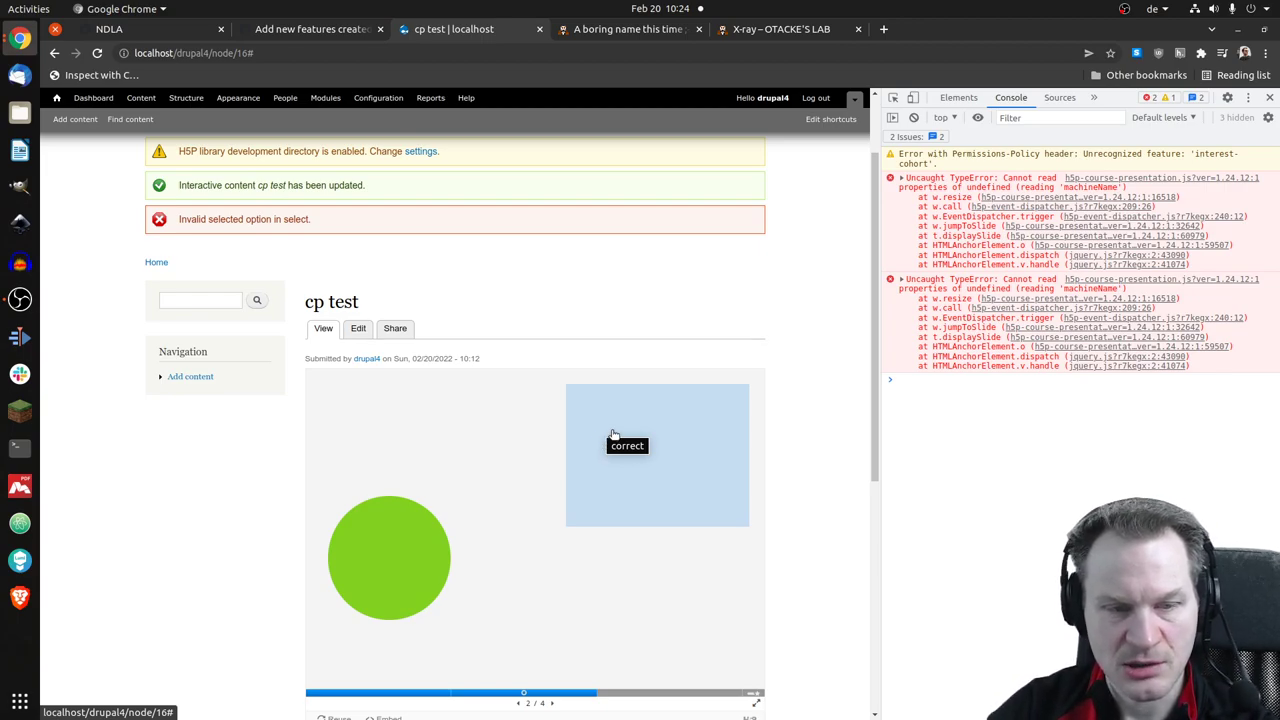
{"action": "left_click", "coordinate": [614, 433]}
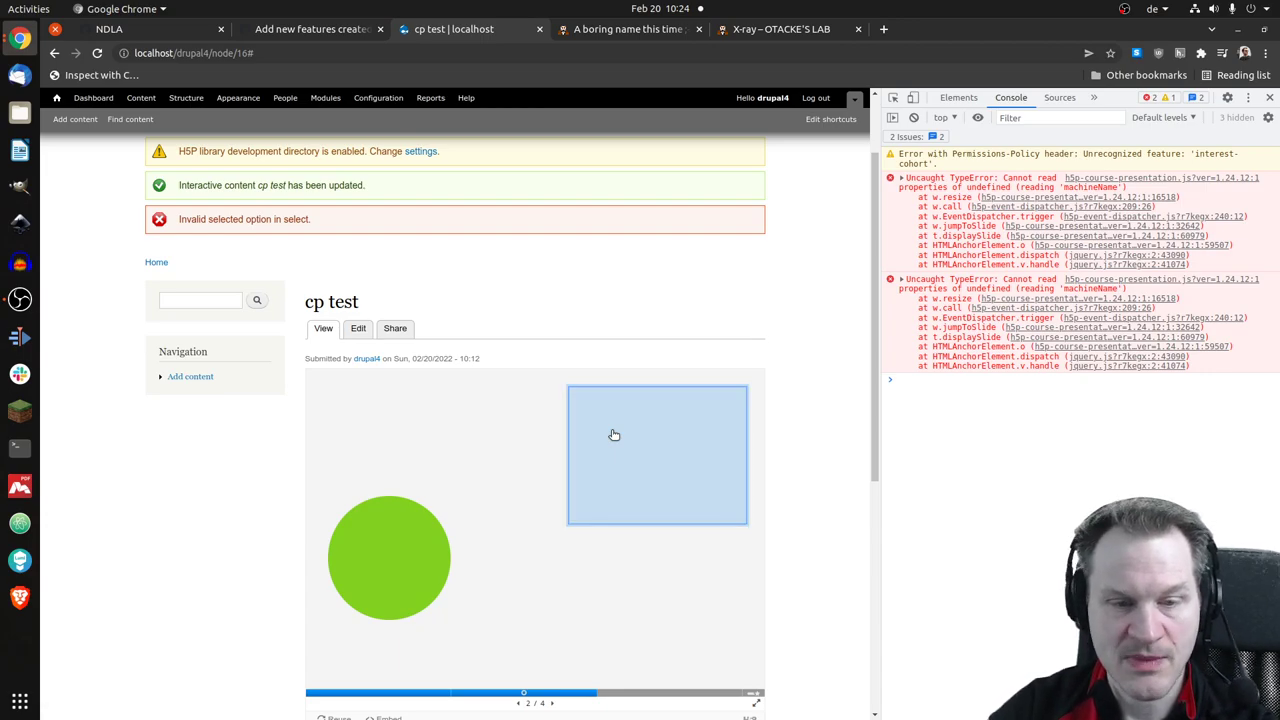
{"action": "left_click", "coordinate": [748, 692]}
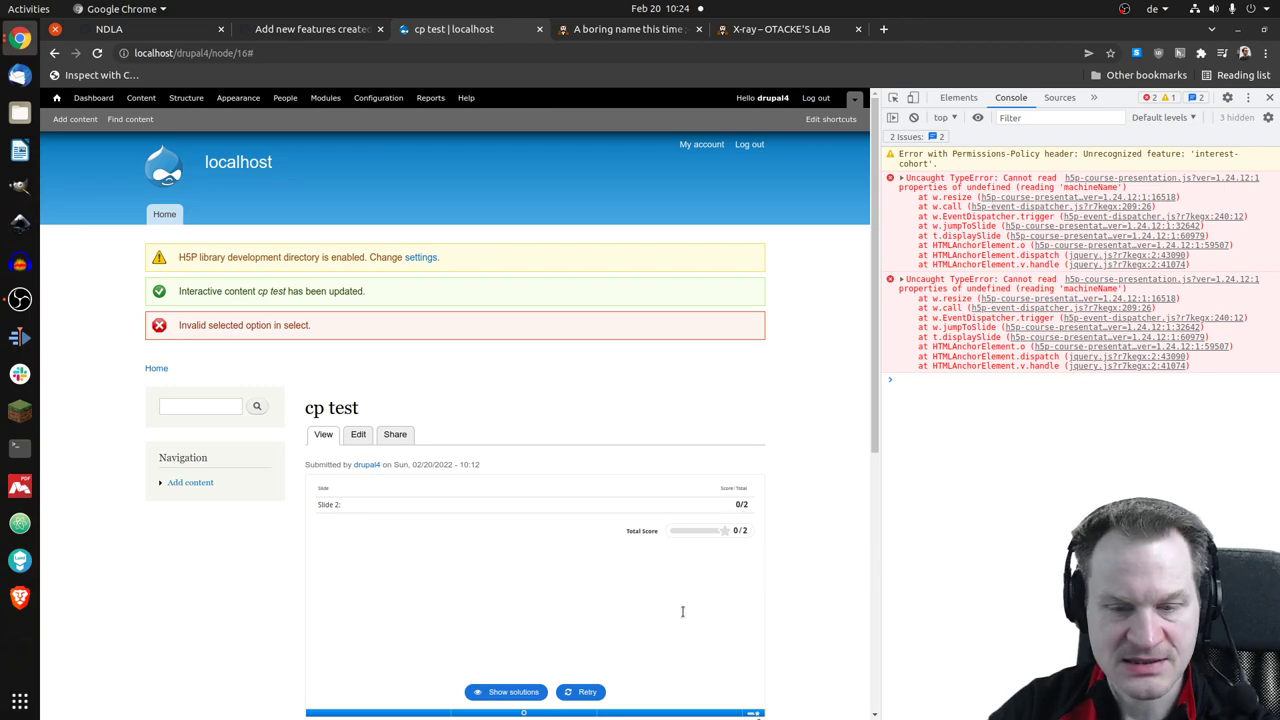
{"action": "scroll", "coordinate": [544, 619], "scroll_direction": "down", "scroll_amount": 1}
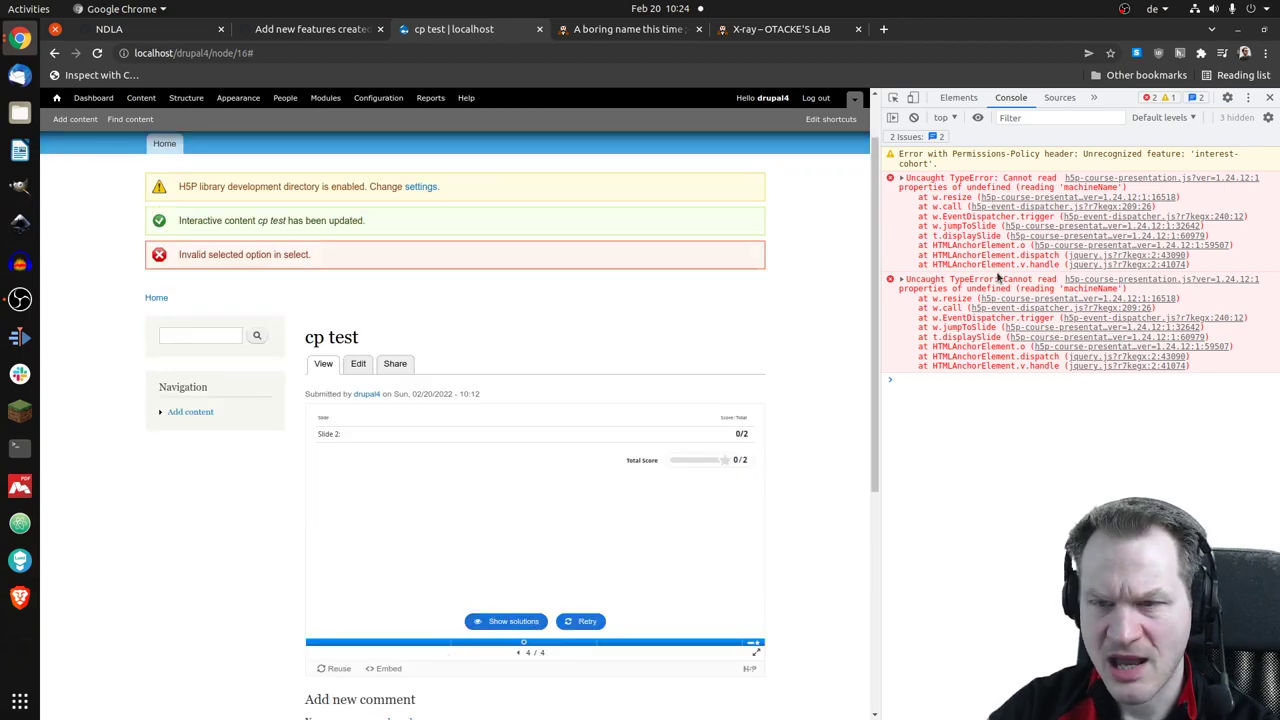
{"action": "left_click", "coordinate": [445, 643]}
- Return to slide 2, then open and close the green circle's smoothie dialog
{"action": "scroll", "coordinate": [545, 675], "scroll_direction": "down", "scroll_amount": 2}
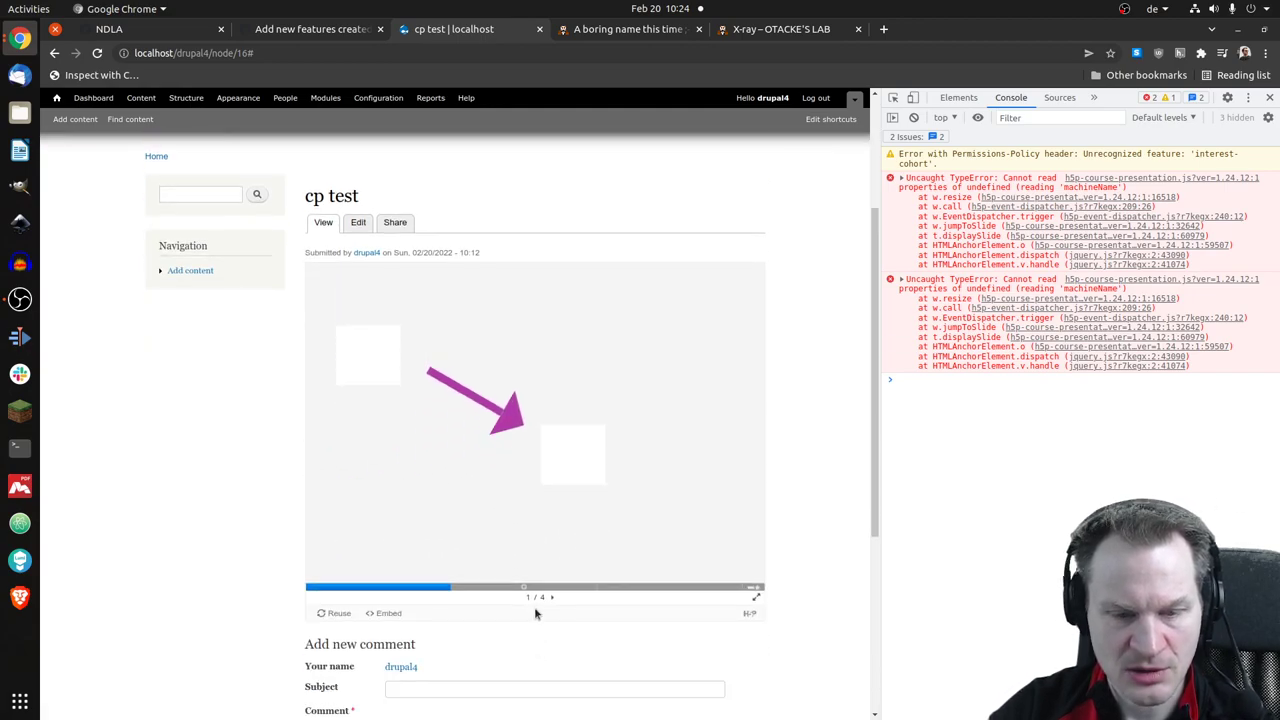
{"action": "left_click", "coordinate": [523, 585]}
{"action": "left_click", "coordinate": [430, 466]}
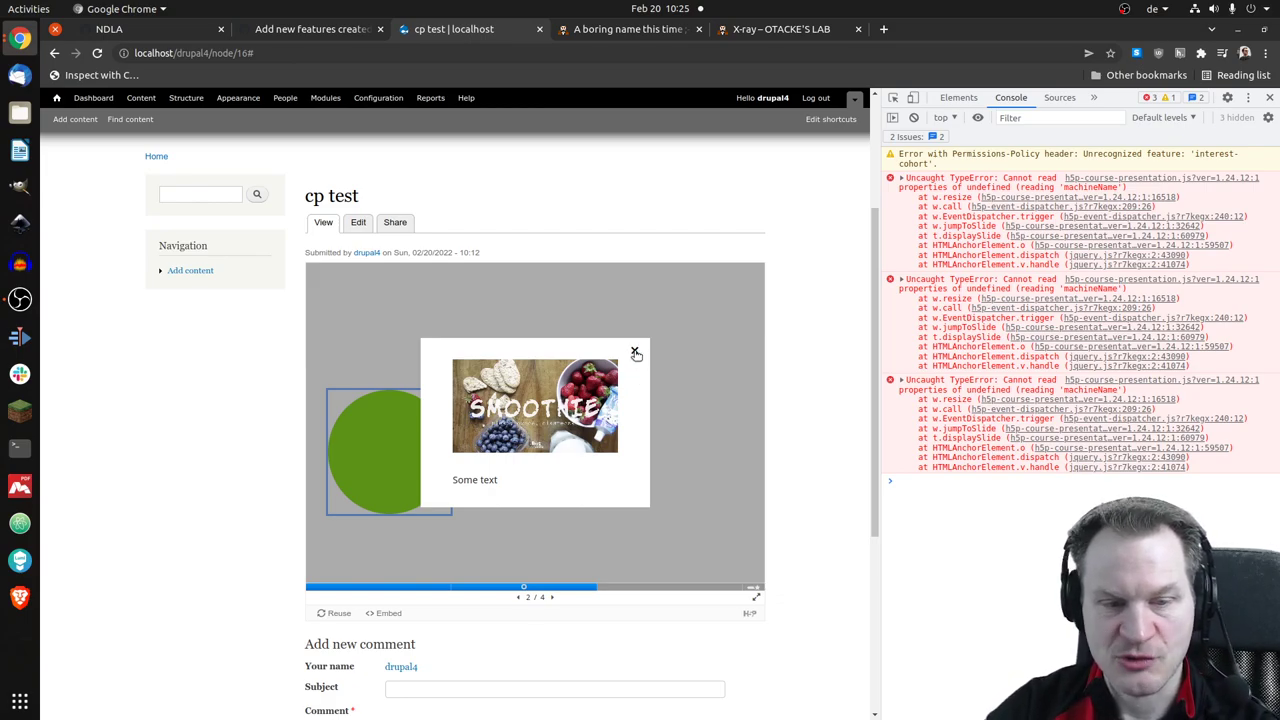
{"action": "left_click", "coordinate": [635, 353]}
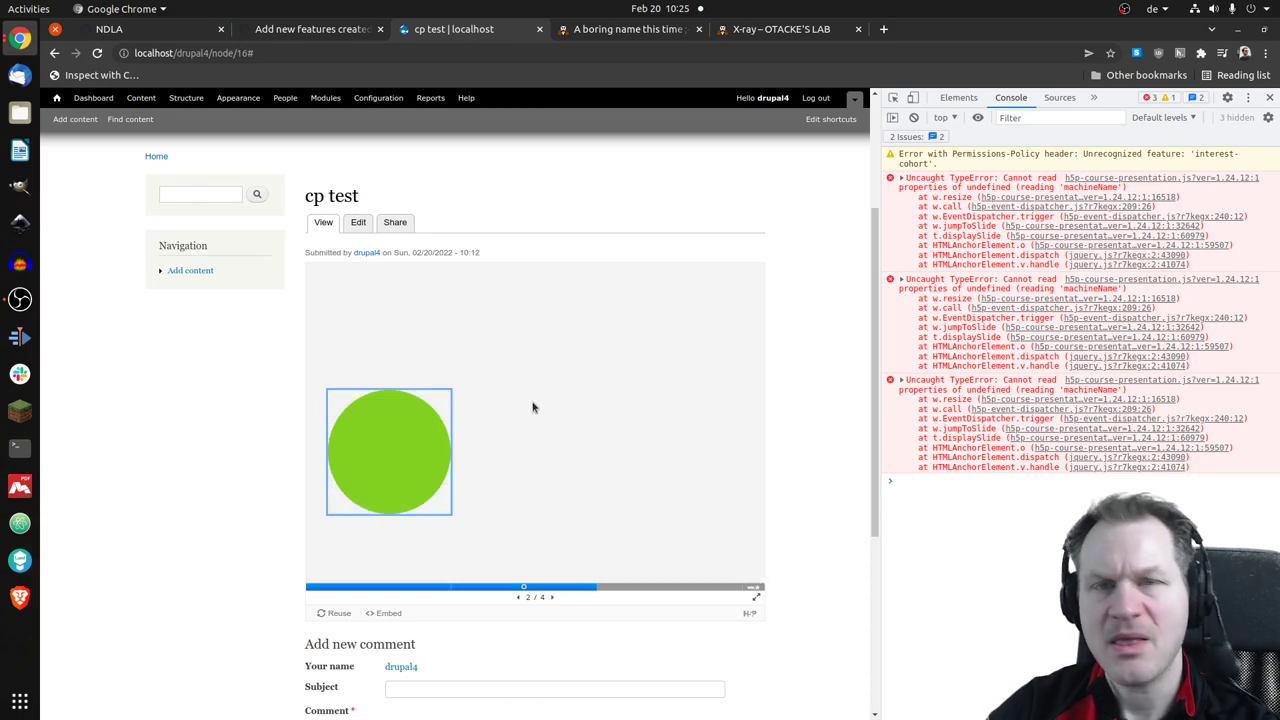
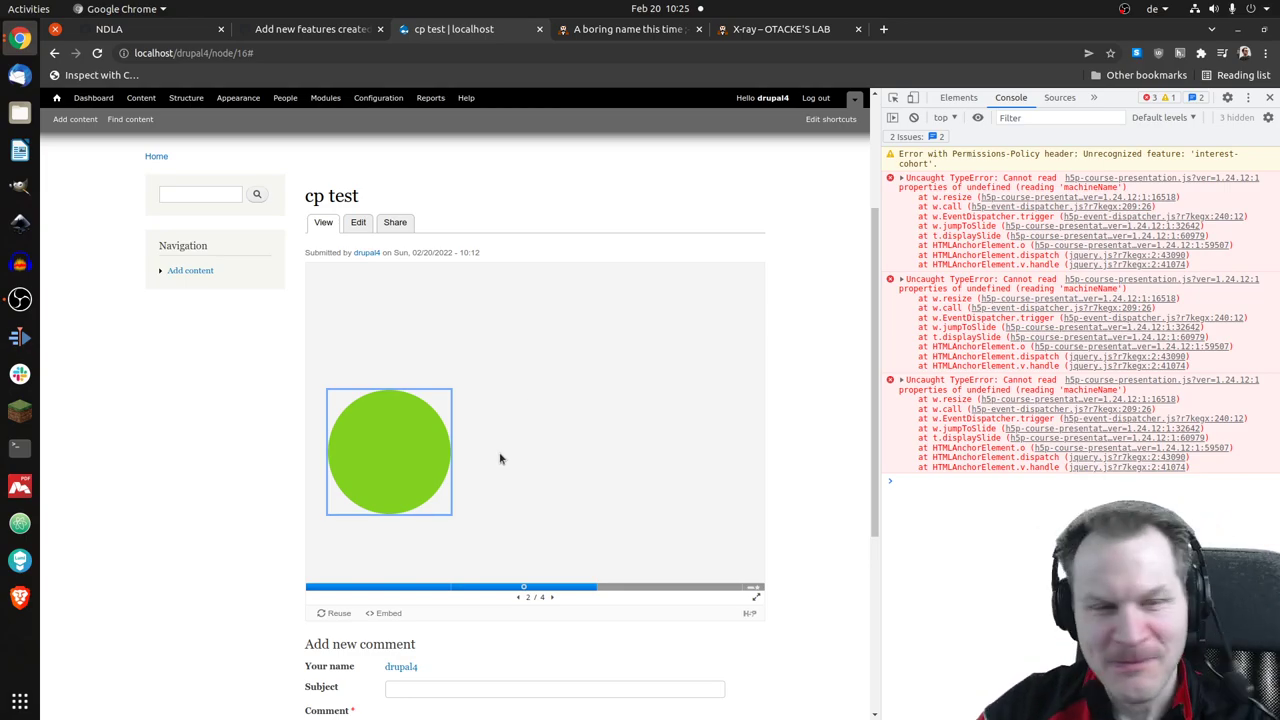
- Open the cp test node's editor and briefly toggle the Answer hotspots list
{"action": "left_click", "coordinate": [359, 223]}
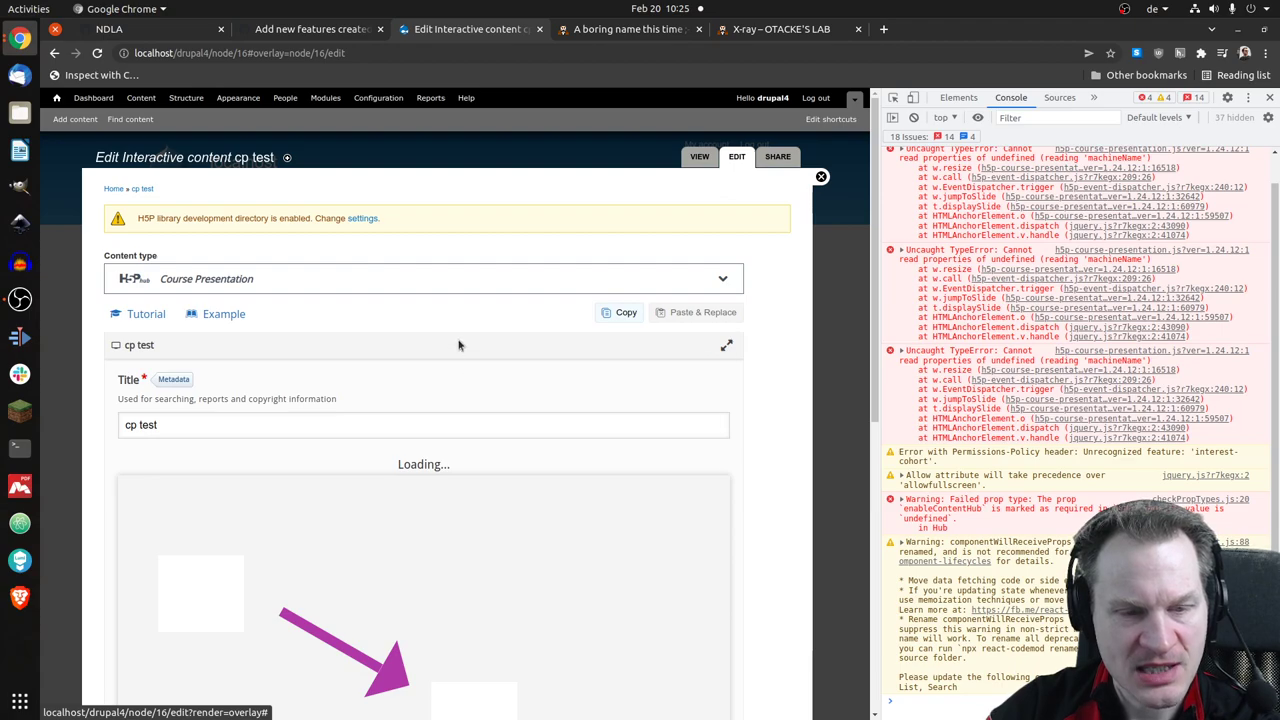
{"action": "scroll", "coordinate": [459, 345], "scroll_direction": "down", "scroll_amount": 2}
{"action": "left_click", "coordinate": [368, 360]}
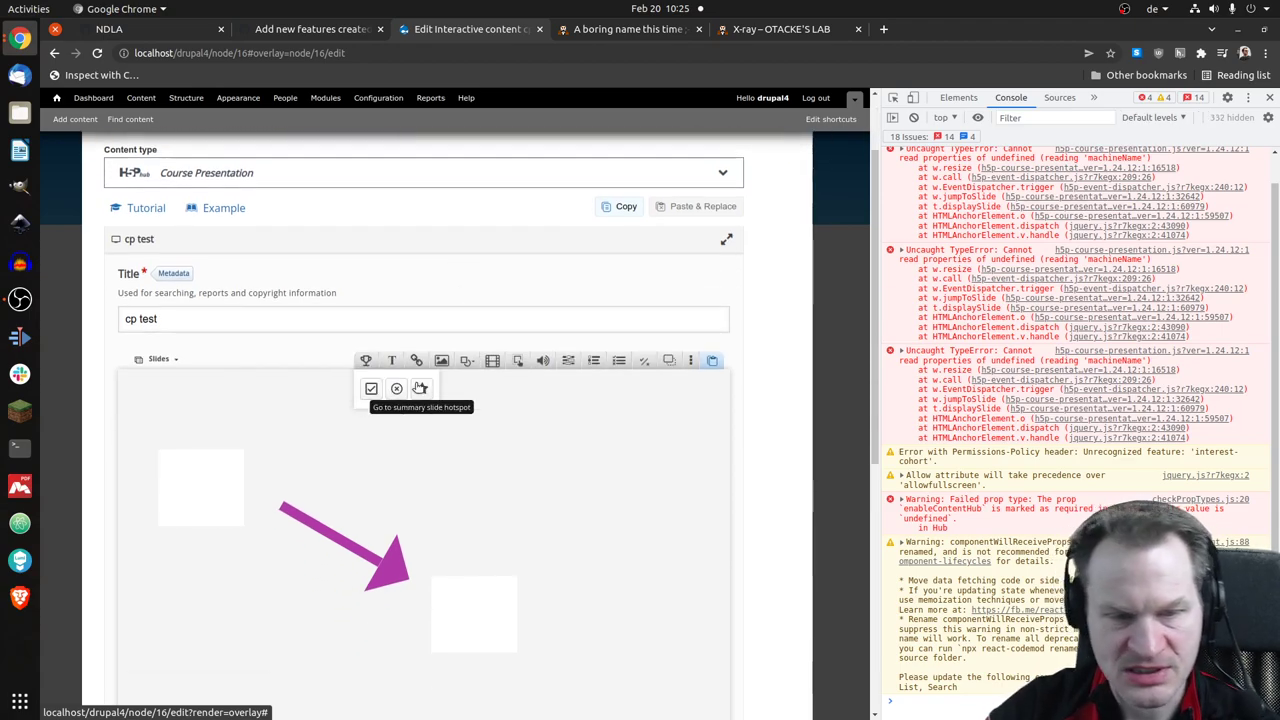
{"action": "left_click", "coordinate": [368, 363]}
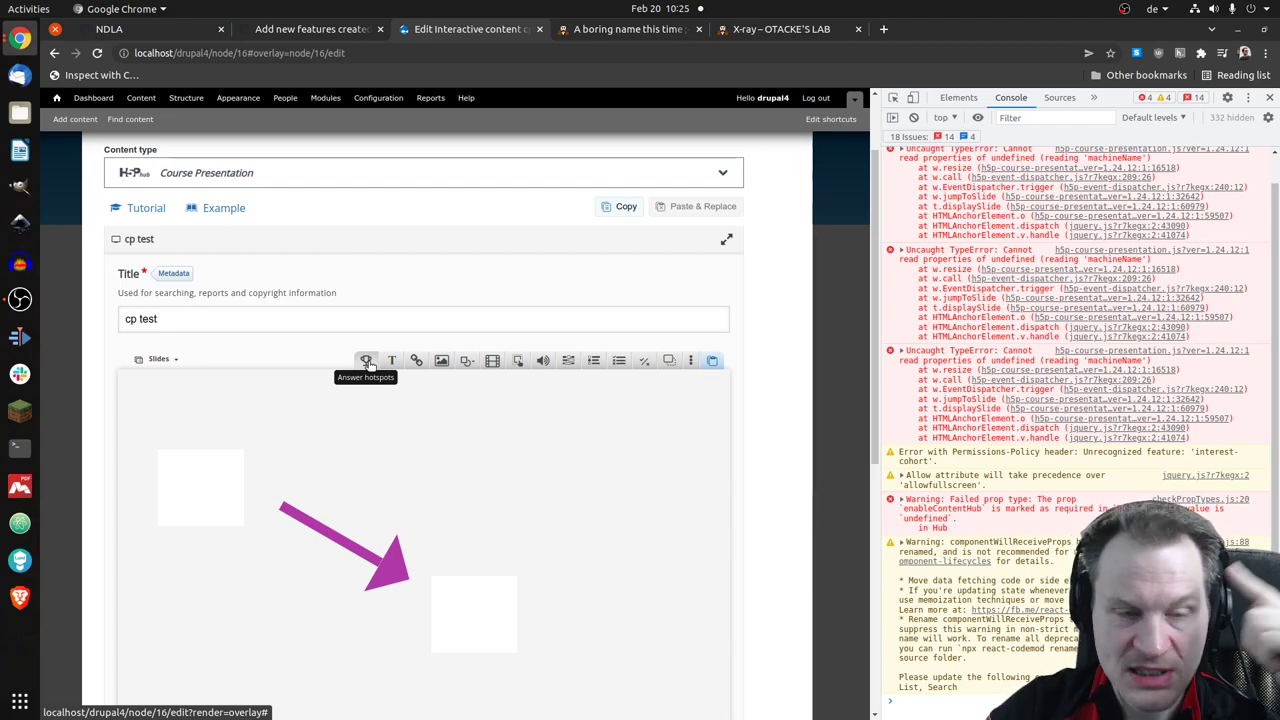
- Add a transparent rectangle hotspot to the slide with its default settings
{"action": "left_click", "coordinate": [521, 362]}
{"action": "scroll", "coordinate": [431, 374], "scroll_direction": "down", "scroll_amount": 3}
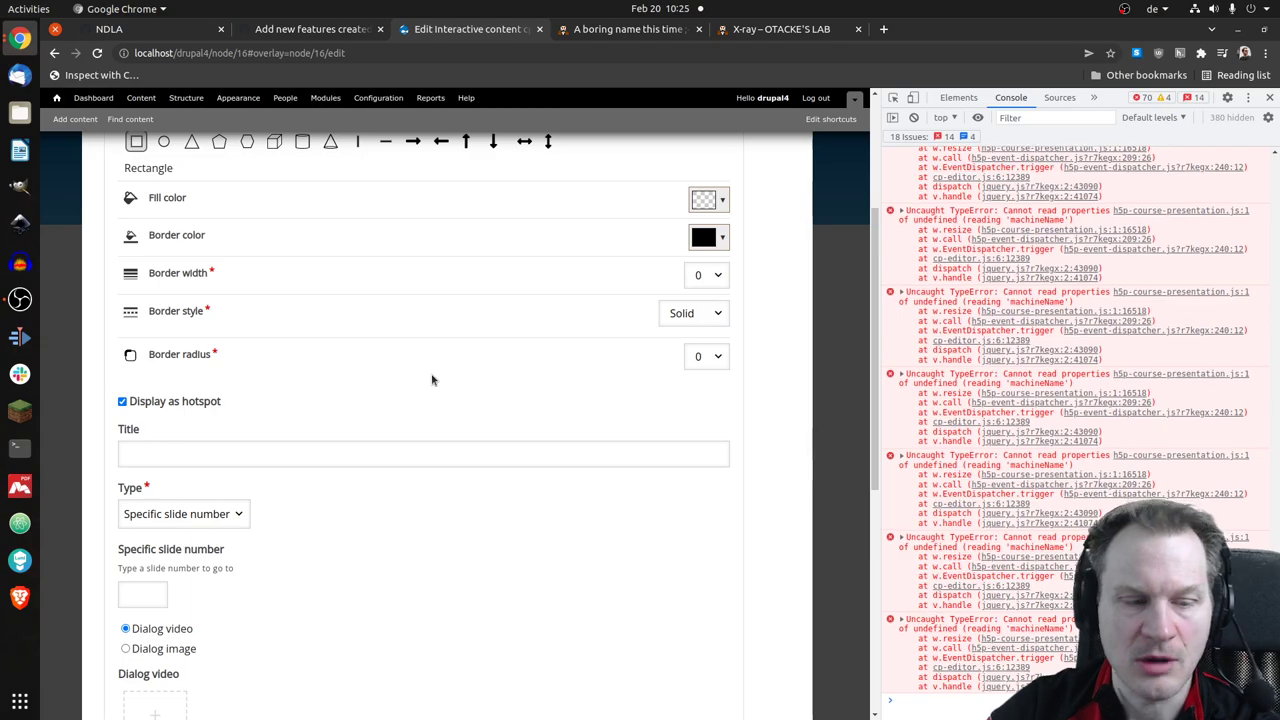
{"action": "scroll", "coordinate": [432, 378], "scroll_direction": "up", "scroll_amount": 4}
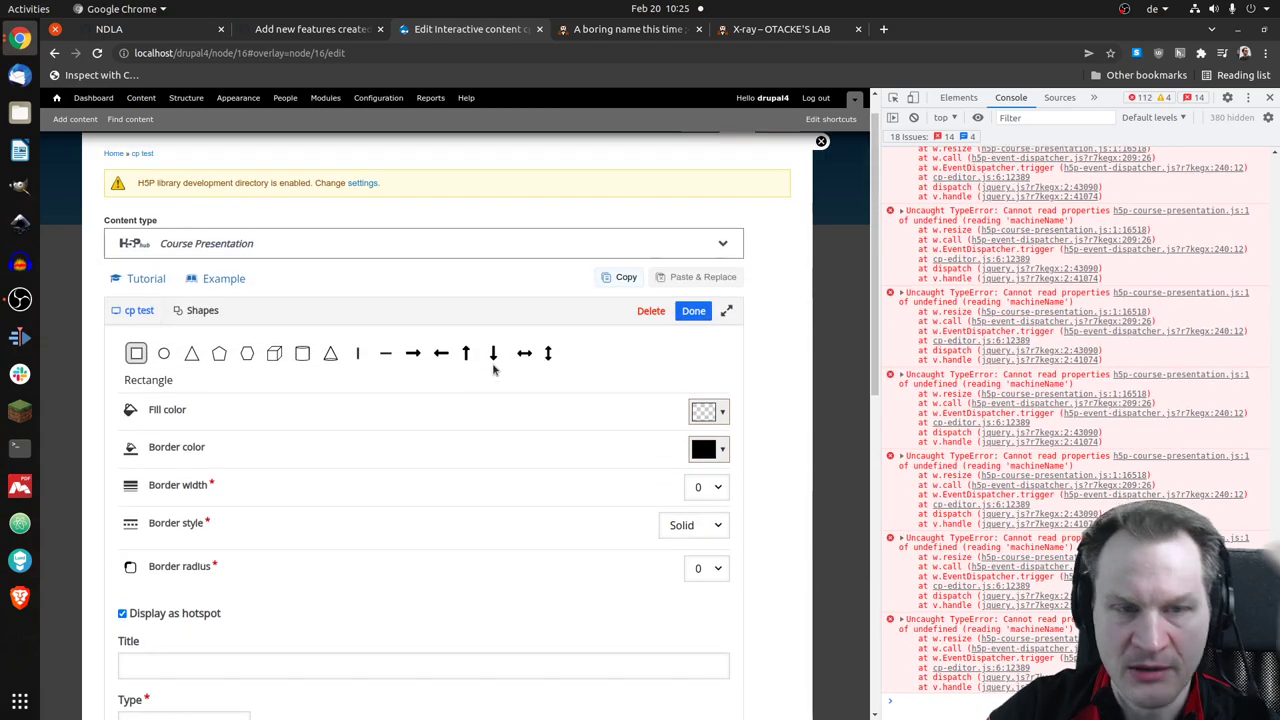
{"action": "left_click", "coordinate": [705, 311]}
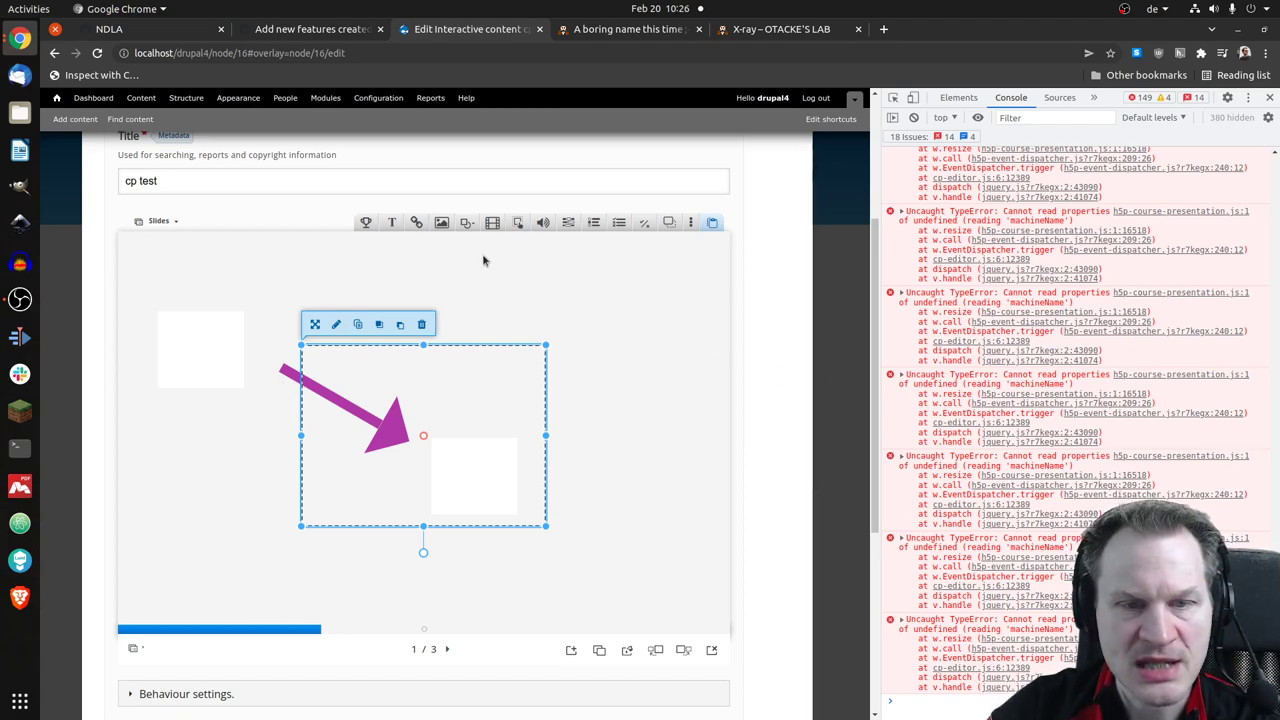
- Rotate the hotspot clockwise and move it toward the slide's left side
{"action": "left_click_drag", "start_coordinate": [504, 382], "coordinate": [500, 382]}
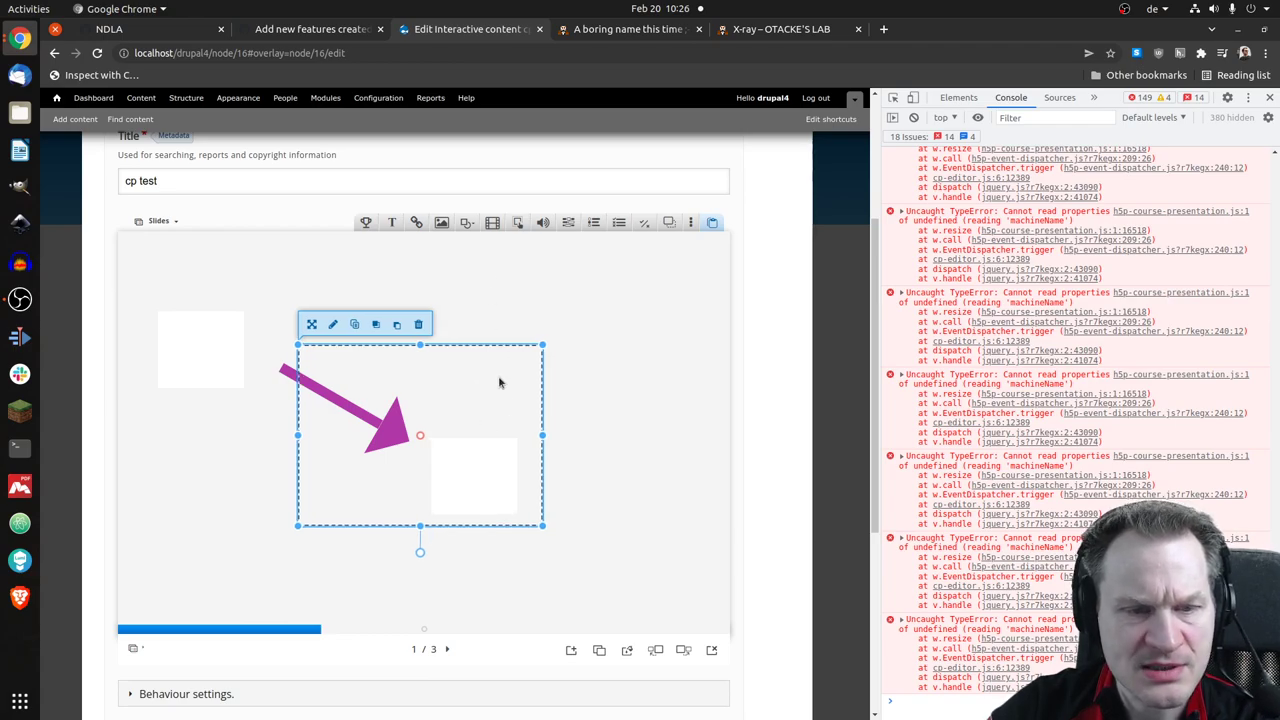
{"action": "left_click_drag", "start_coordinate": [419, 556], "coordinate": [458, 560]}
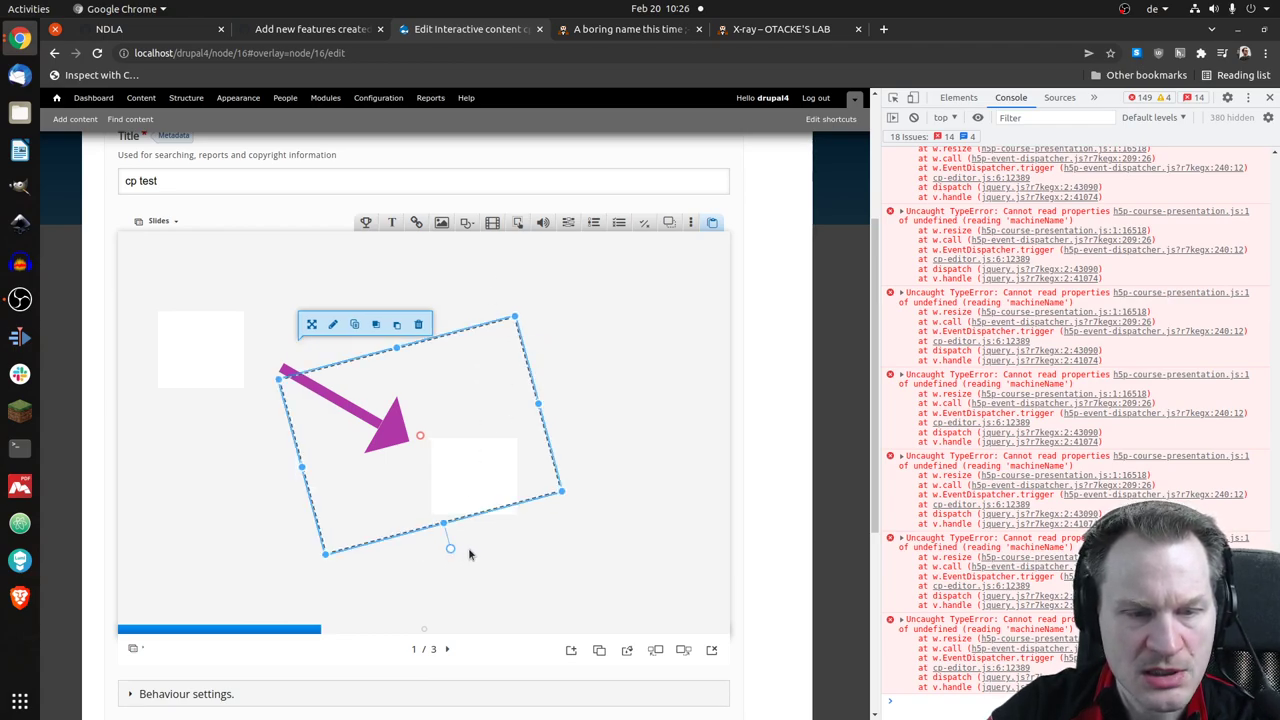
{"action": "left_click_drag", "start_coordinate": [437, 374], "coordinate": [290, 374]}
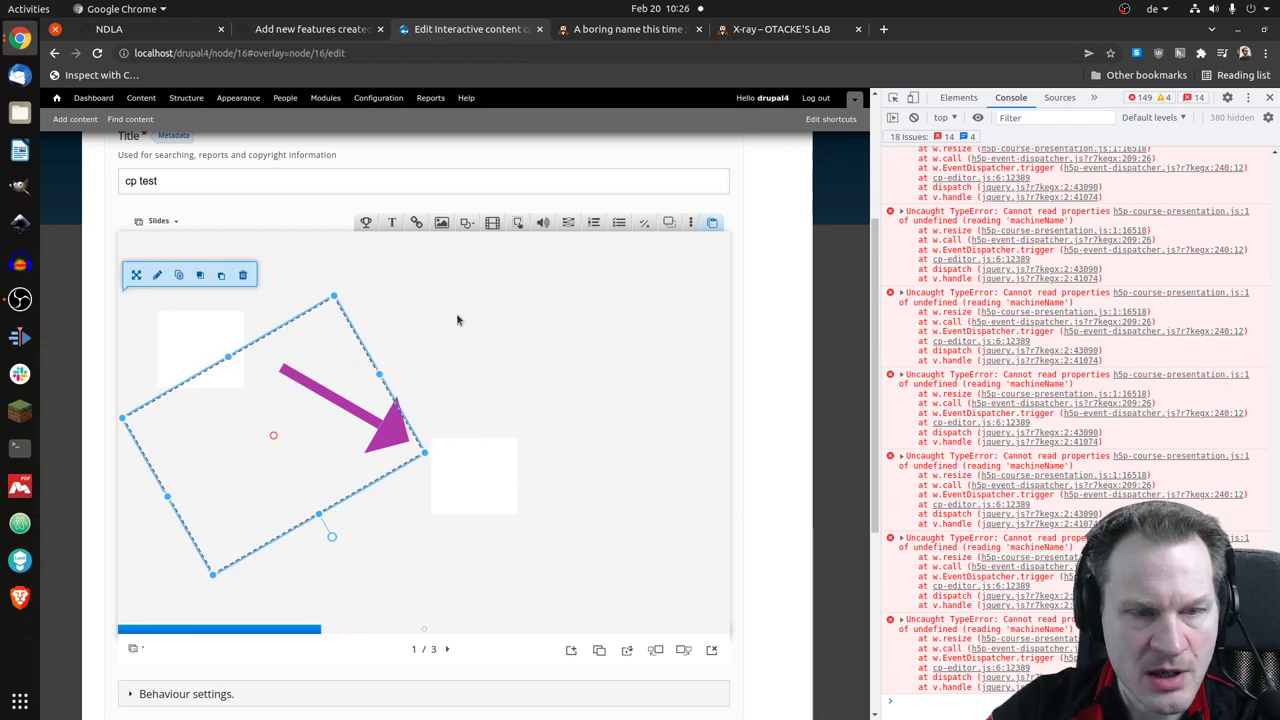
- Add a placeholder image, move it up-right and rotate it about 45°
{"action": "left_click", "coordinate": [441, 222]}
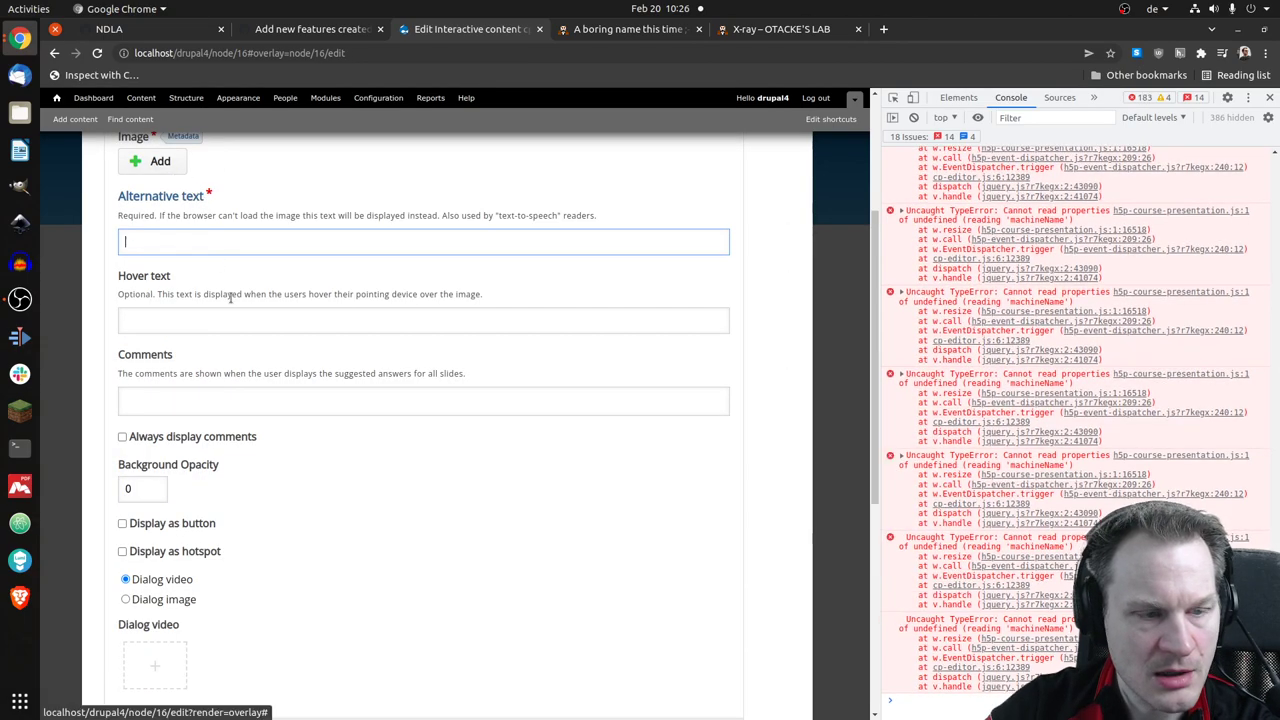
{"action": "scroll", "coordinate": [135, 590], "scroll_direction": "down", "scroll_amount": 3}
{"action": "left_click", "coordinate": [127, 556]}
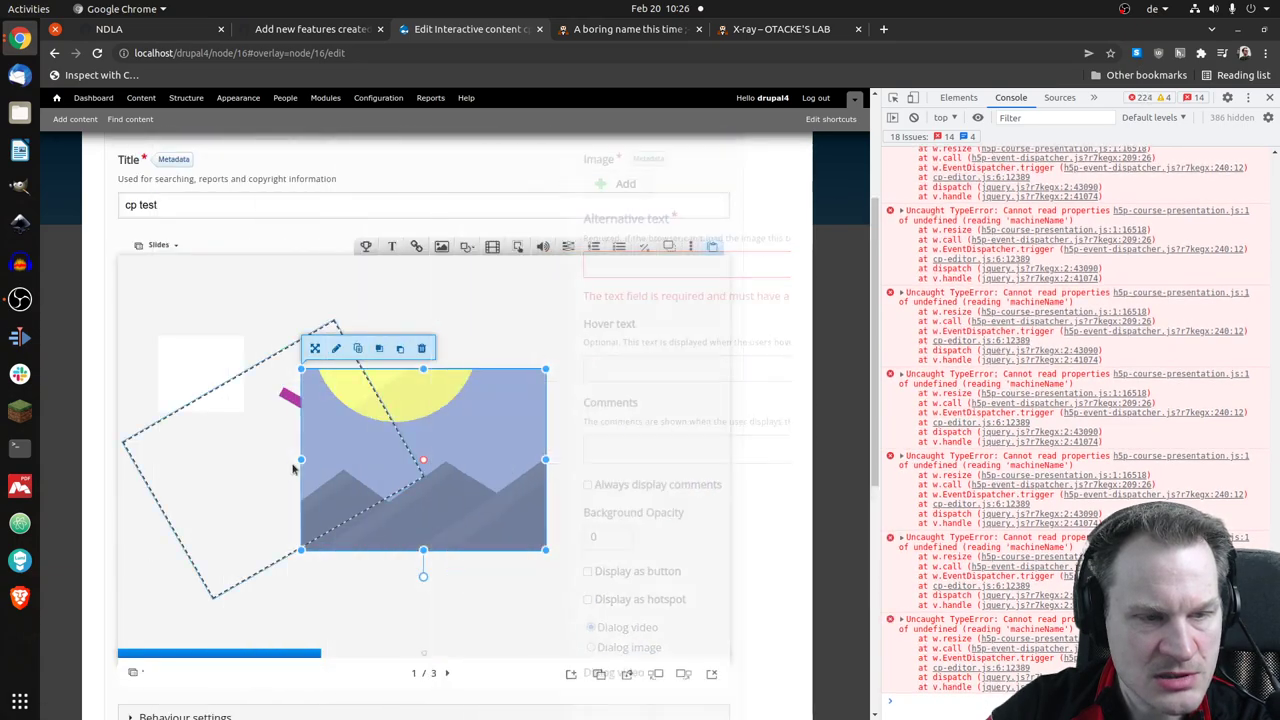
{"action": "left_click_drag", "start_coordinate": [486, 414], "coordinate": [650, 360]}
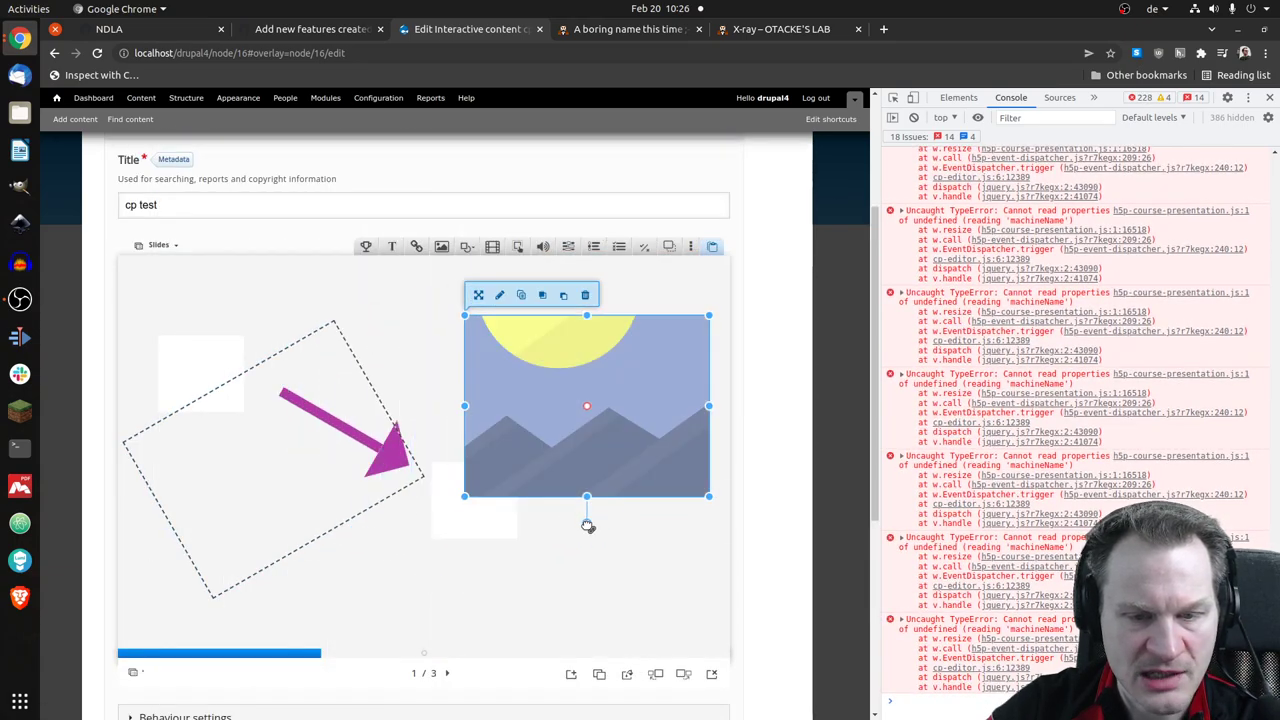
{"action": "left_click_drag", "start_coordinate": [587, 525], "coordinate": [490, 535]}
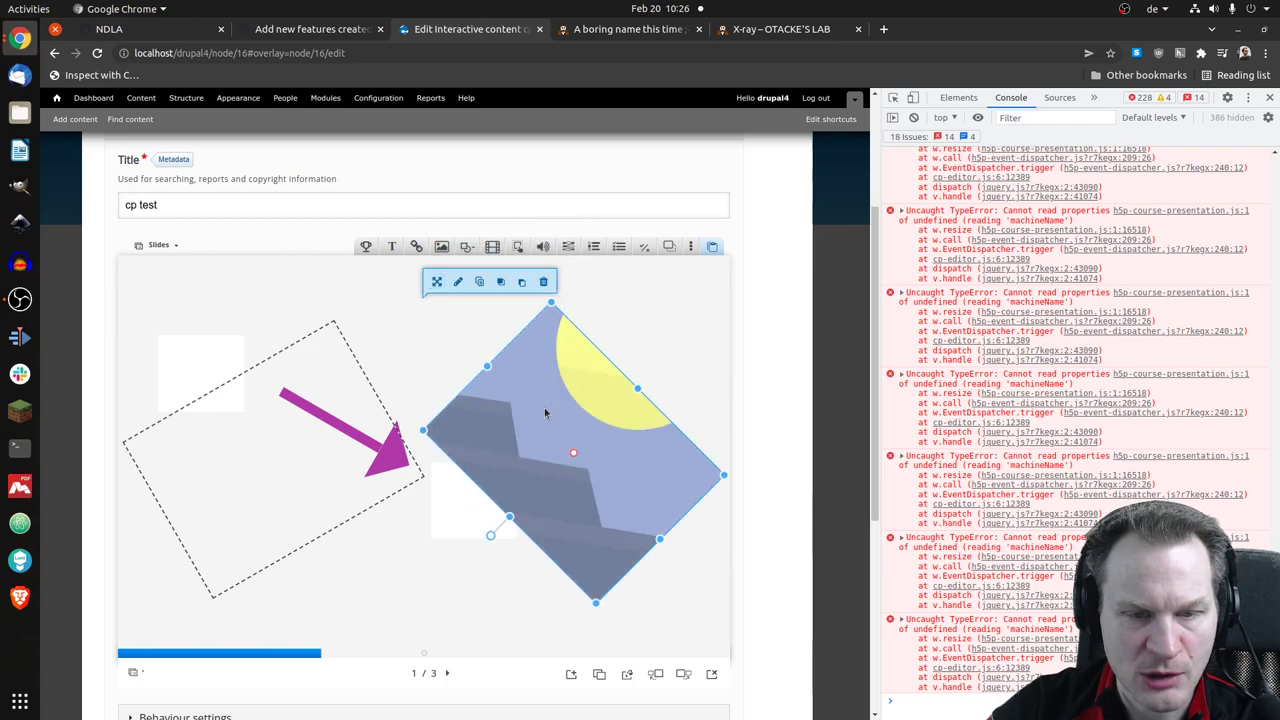
- Clone the slide, then append an empty fifth slide after the line-chart slide
{"action": "left_click", "coordinate": [600, 676]}
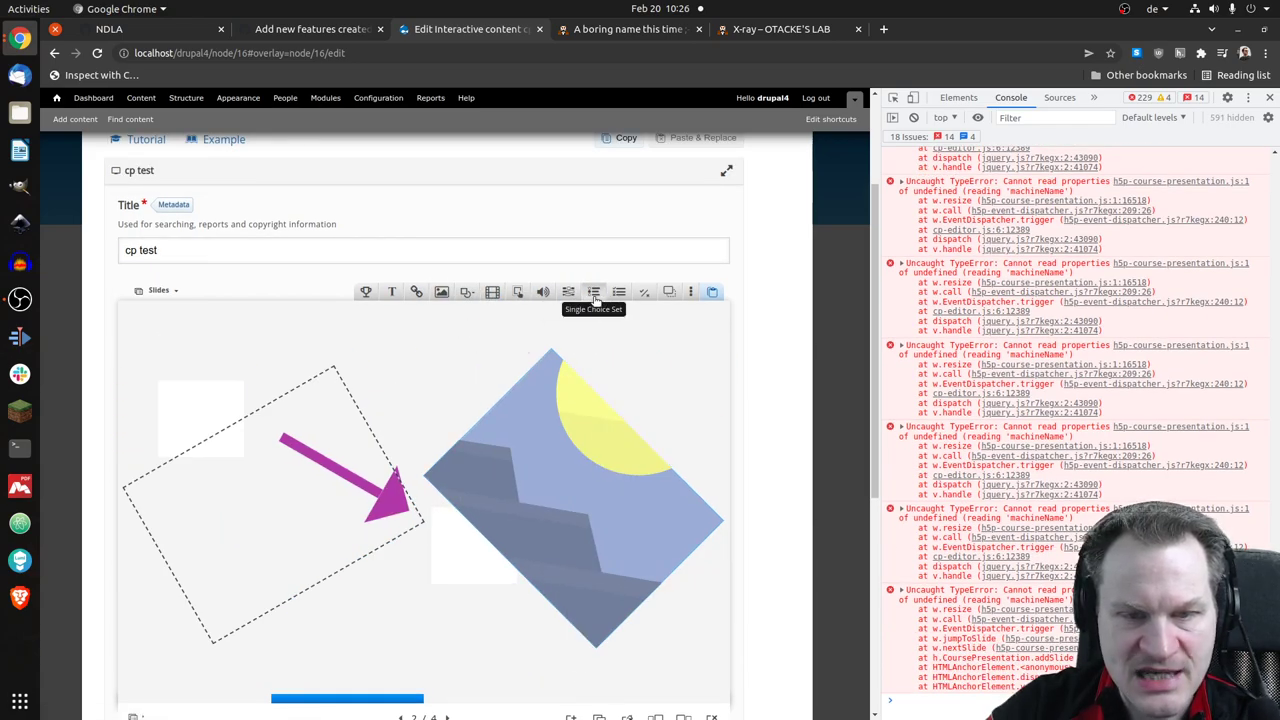
{"action": "scroll", "coordinate": [540, 560], "scroll_direction": "down", "scroll_amount": 1}
{"action": "left_click", "coordinate": [498, 630]}
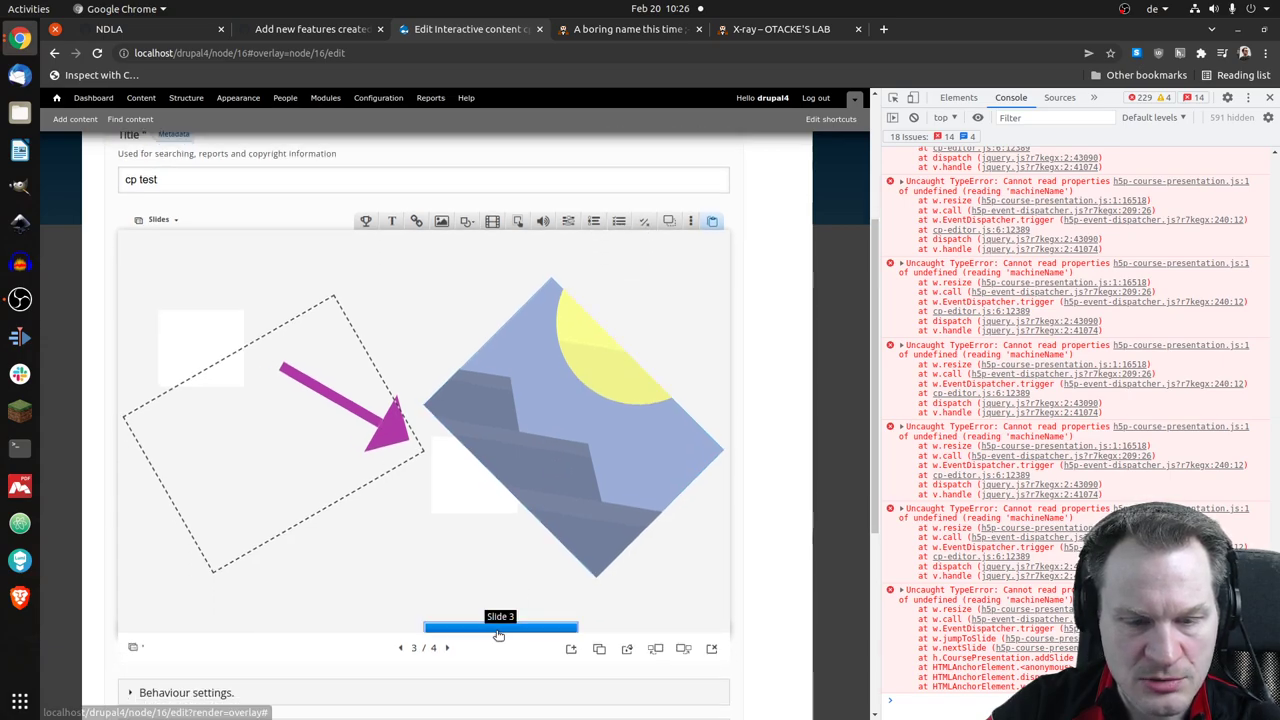
{"action": "left_click", "coordinate": [626, 628]}
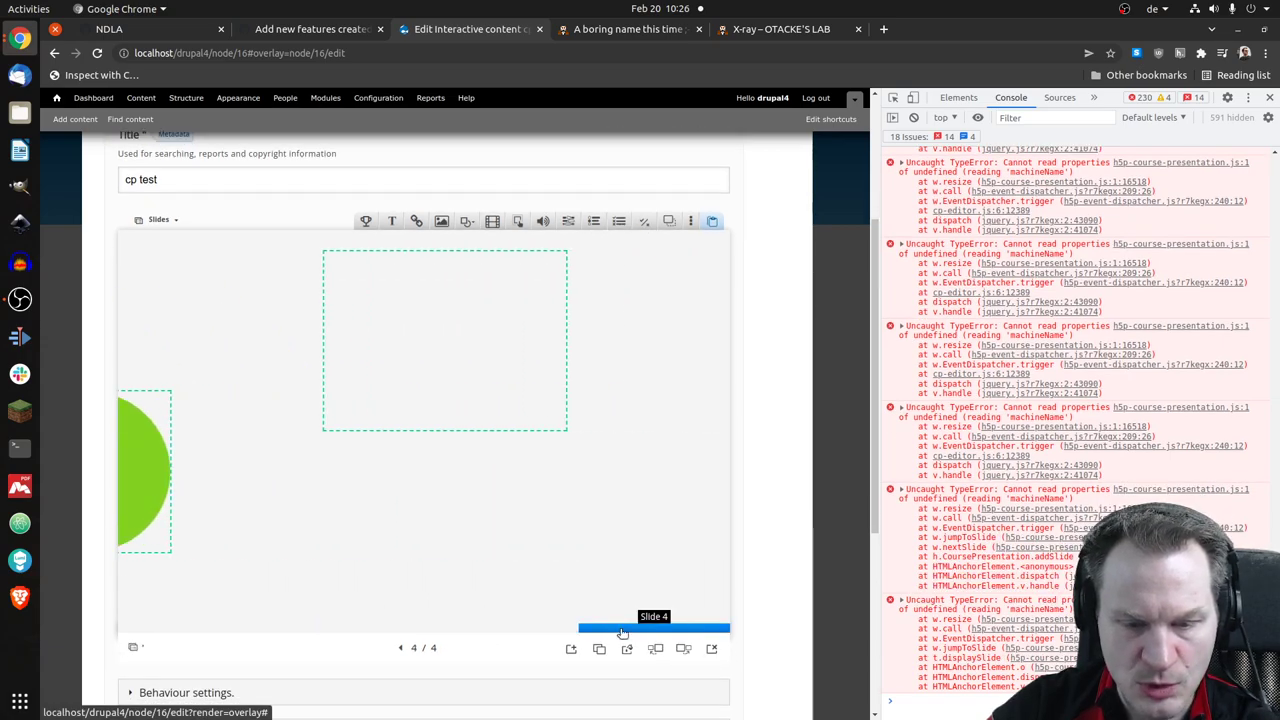
{"action": "left_click", "coordinate": [569, 650]}
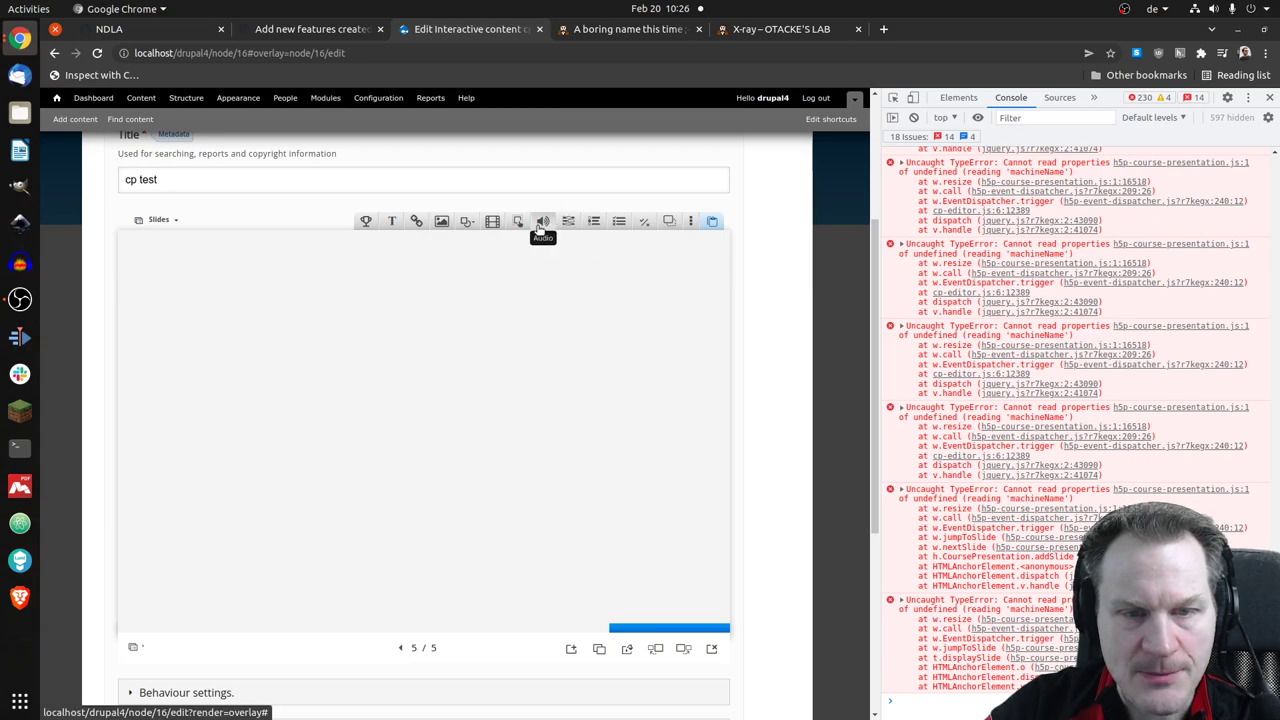
- Add a Multiple Choice to slide 5 with the question text 'Question'
{"action": "left_click", "coordinate": [619, 222]}
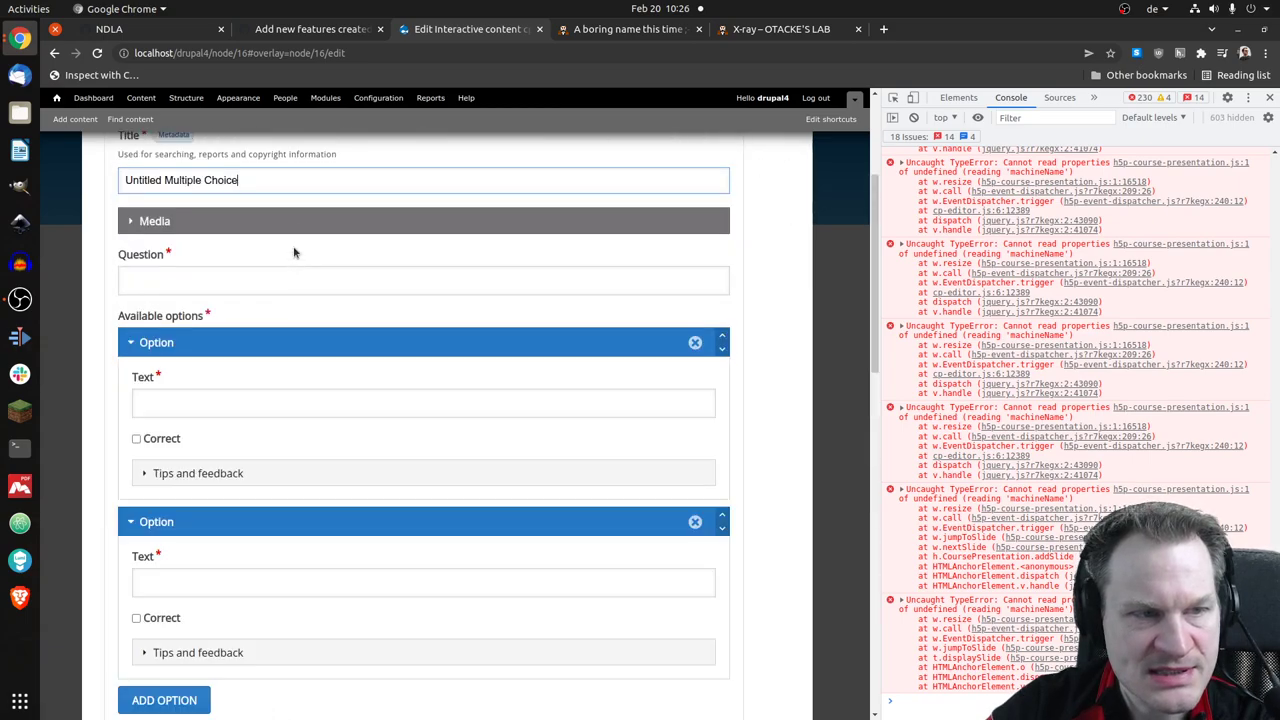
{"action": "left_click", "coordinate": [312, 278]}
{"action": "type", "text": "u"}
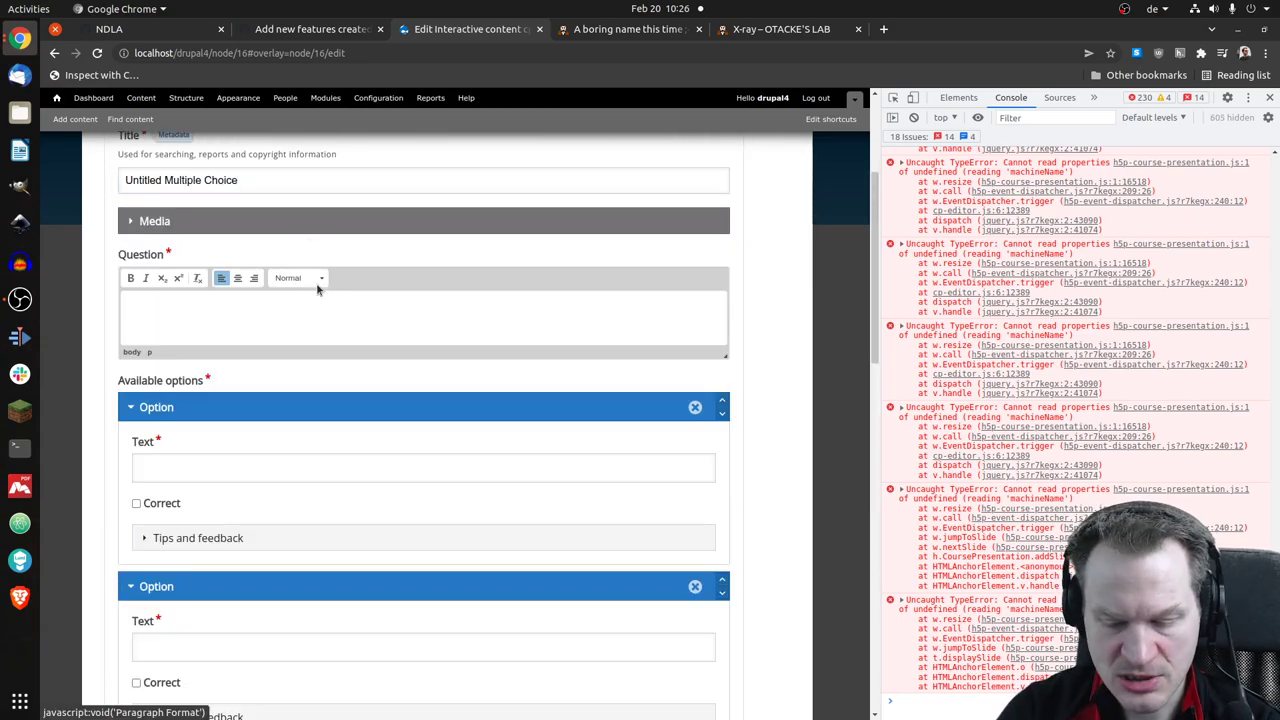
{"action": "key", "text": "BackSpace"}
{"action": "type", "text": "Que"}
{"action": "key", "text": "BackSpace"}
{"action": "key", "text": "BackSpace"}
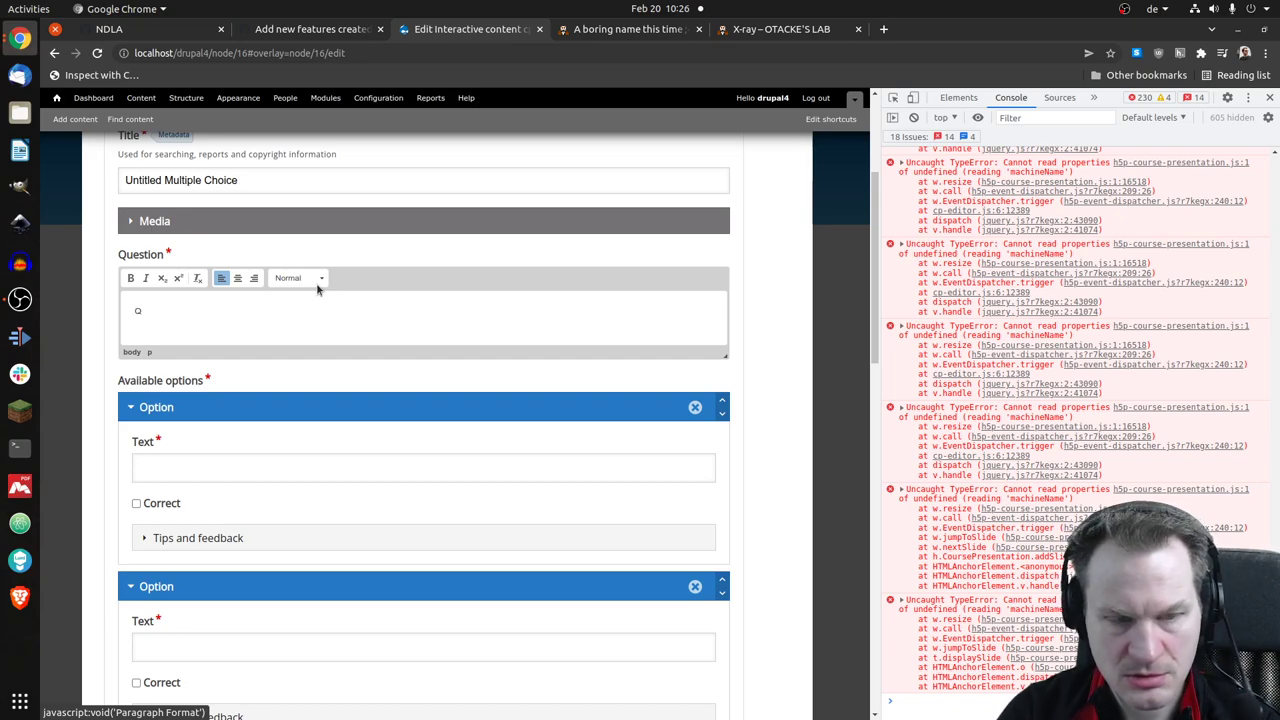
{"action": "type", "text": "uestion"}
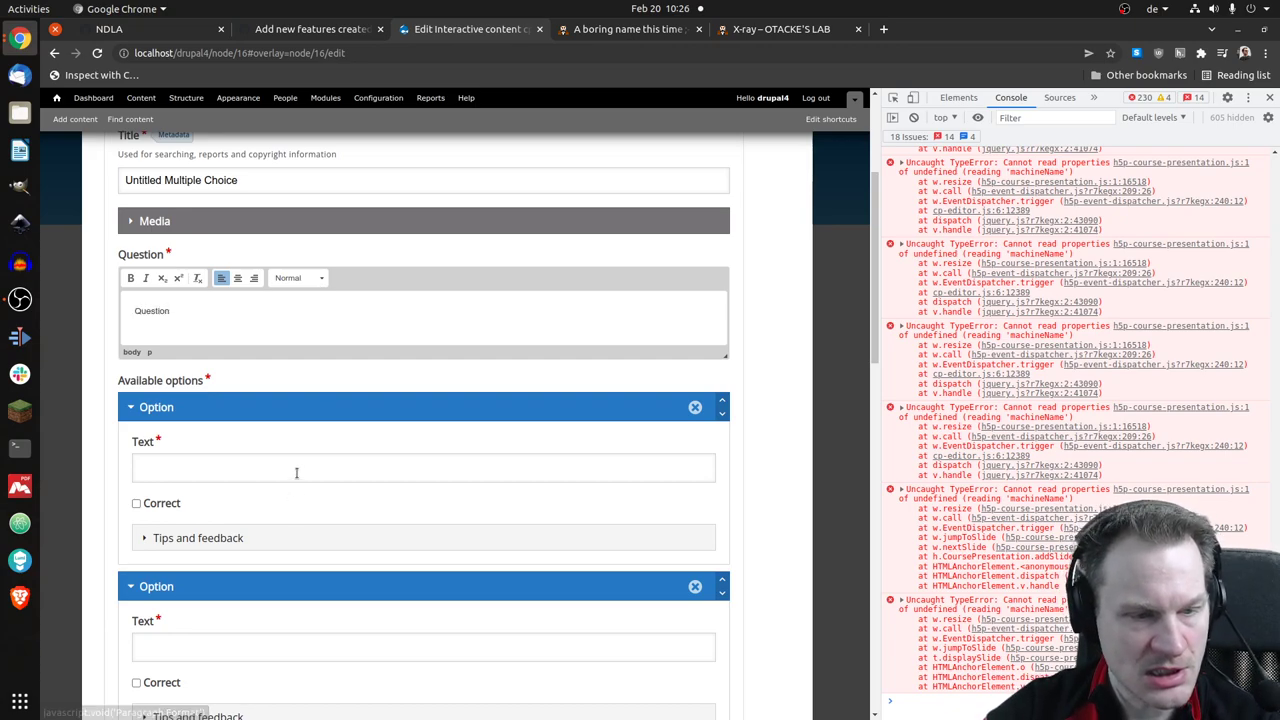
- Fill in options 1 and 2 and mark both as correct
{"action": "left_click", "coordinate": [286, 468]}
{"action": "type", "text": "1"}
{"action": "left_click", "coordinate": [160, 525]}
{"action": "left_click", "coordinate": [243, 665]}
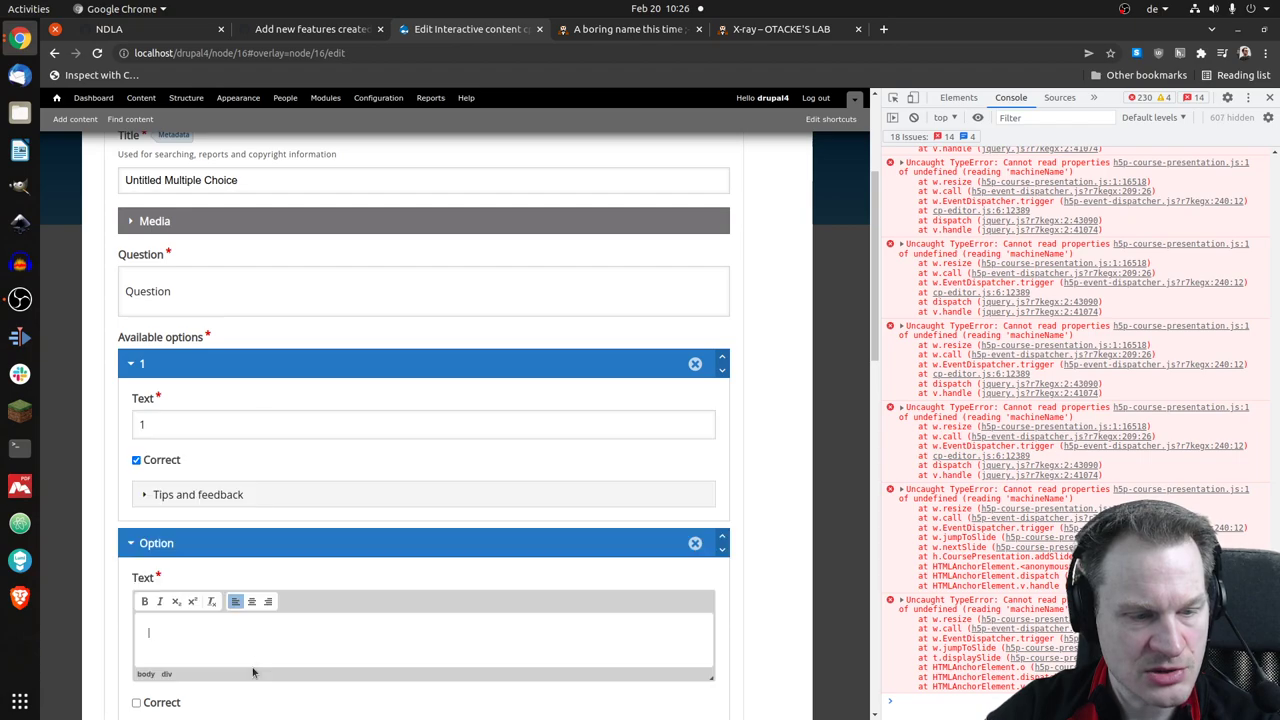
{"action": "type", "text": "2"}
{"action": "left_click", "coordinate": [176, 703]}
{"action": "scroll", "coordinate": [200, 680], "scroll_direction": "down", "scroll_amount": 5}
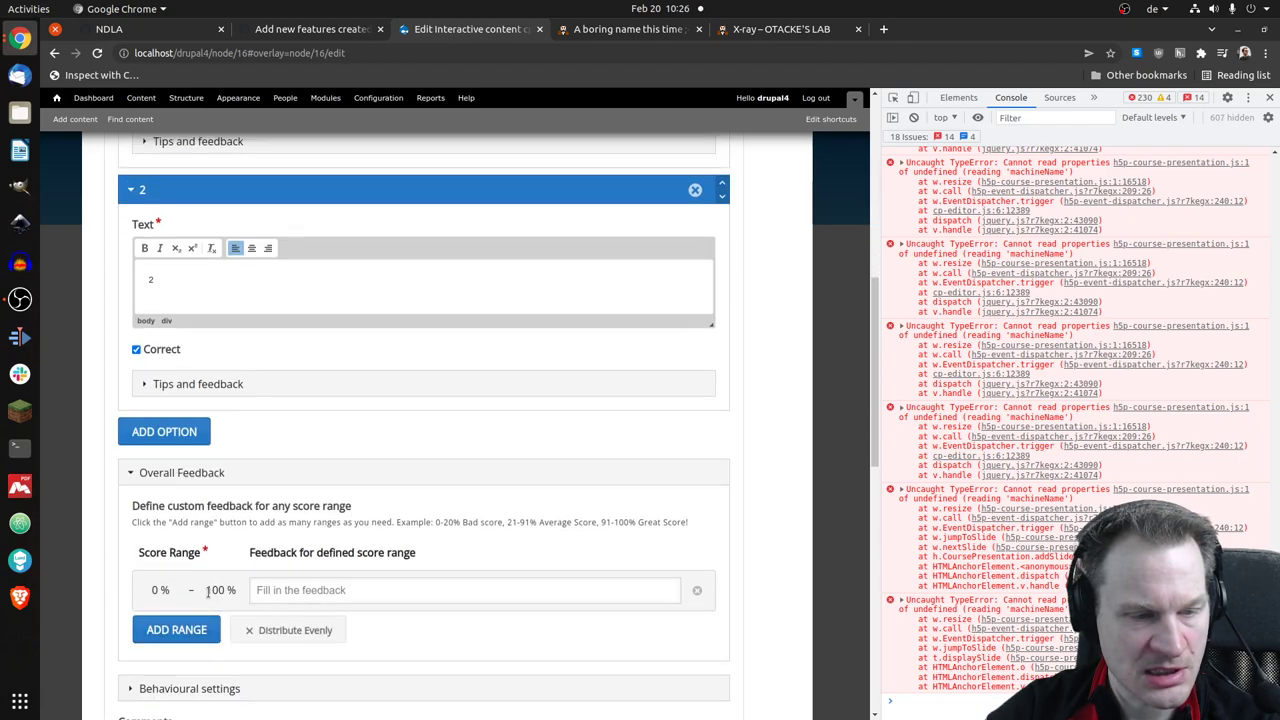
- Add a third option '4', finish the question and move it up-left
{"action": "left_click", "coordinate": [205, 437]}
{"action": "left_click", "coordinate": [242, 490]}
{"action": "type", "text": "4"}
{"action": "scroll", "coordinate": [240, 490], "scroll_direction": "down", "scroll_amount": 2}
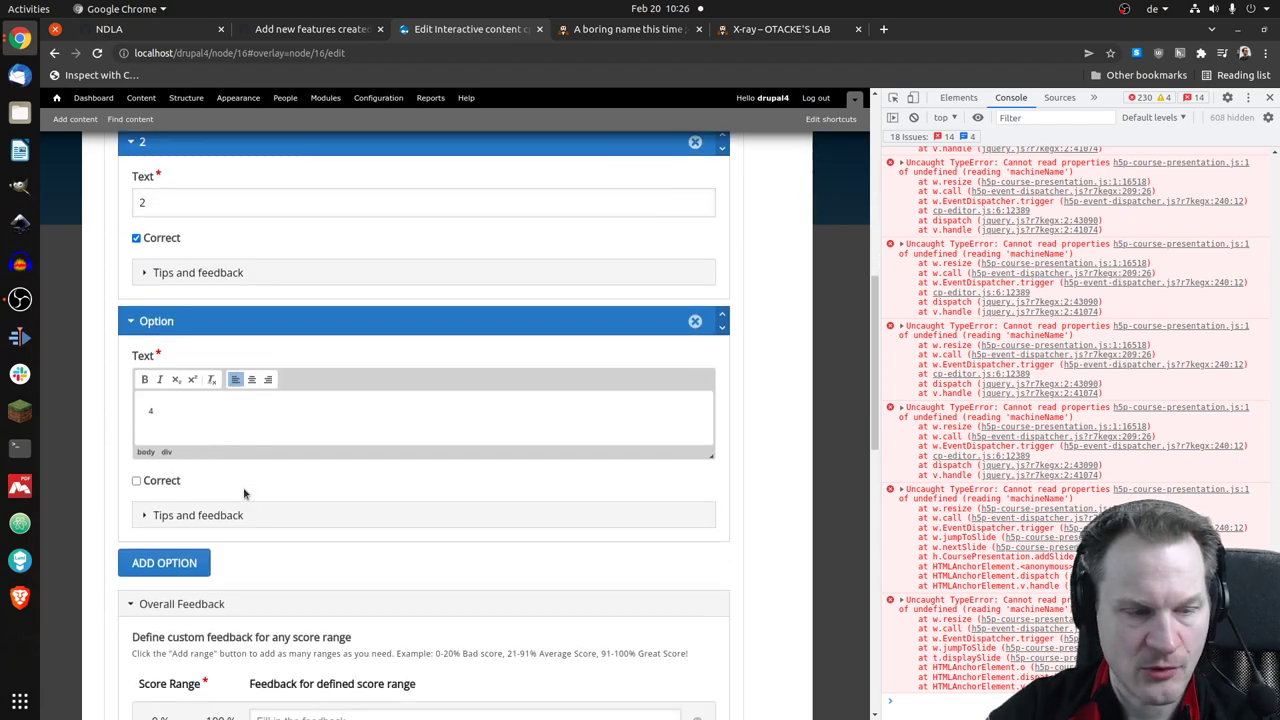
{"action": "scroll", "coordinate": [223, 583], "scroll_direction": "down", "scroll_amount": 8}
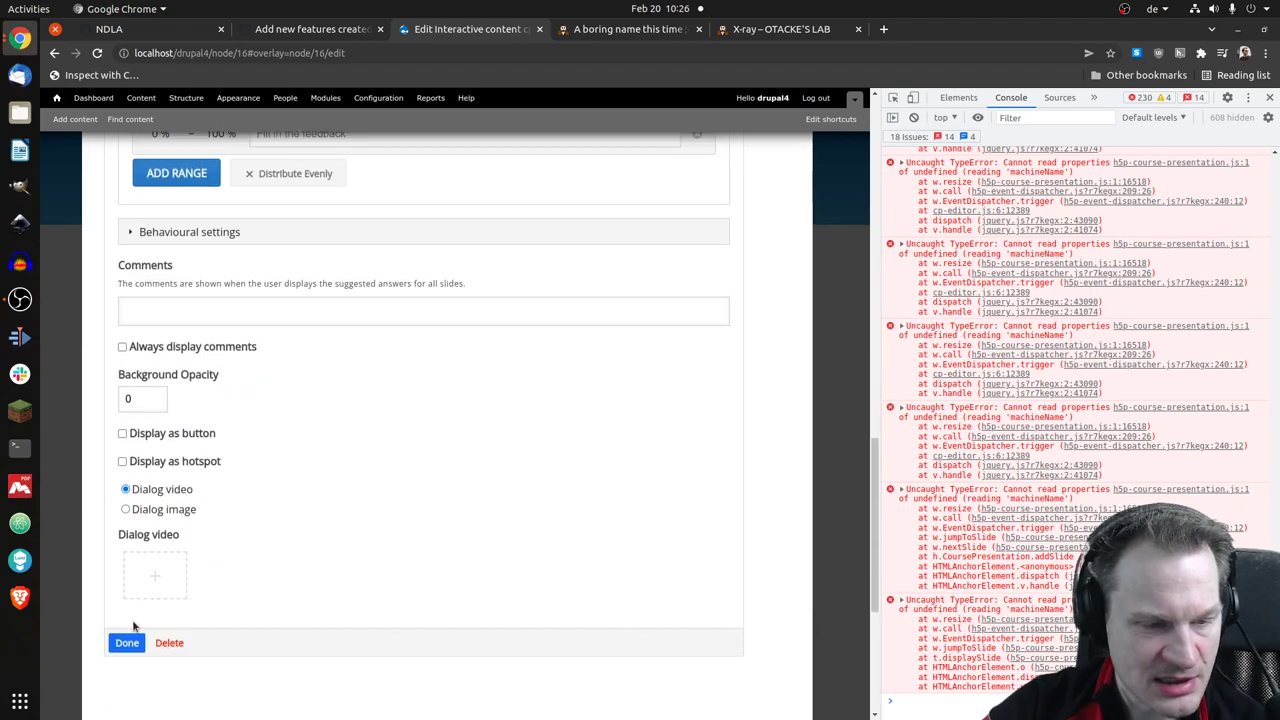
{"action": "left_click", "coordinate": [127, 643]}
{"action": "left_click_drag", "start_coordinate": [480, 454], "coordinate": [436, 418]}
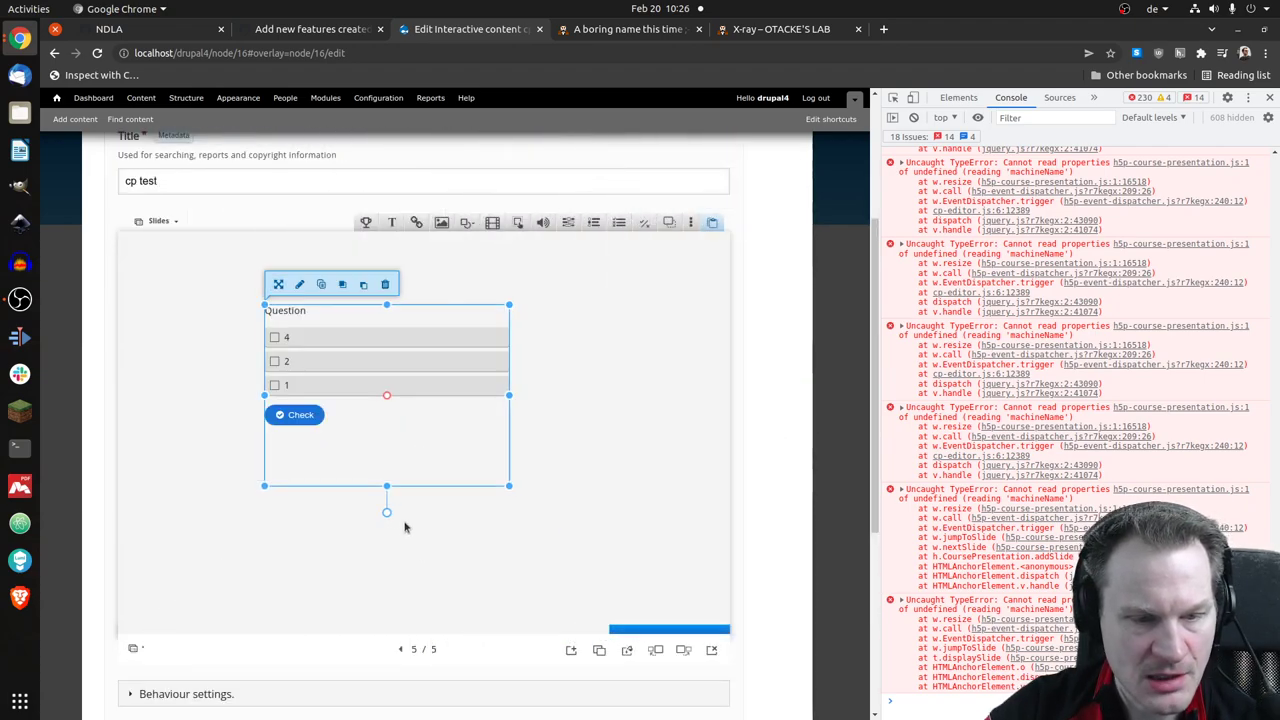
- Rotate the Question element about 45°, shift it left, and deselect it
{"action": "left_click_drag", "start_coordinate": [384, 514], "coordinate": [497, 485]}
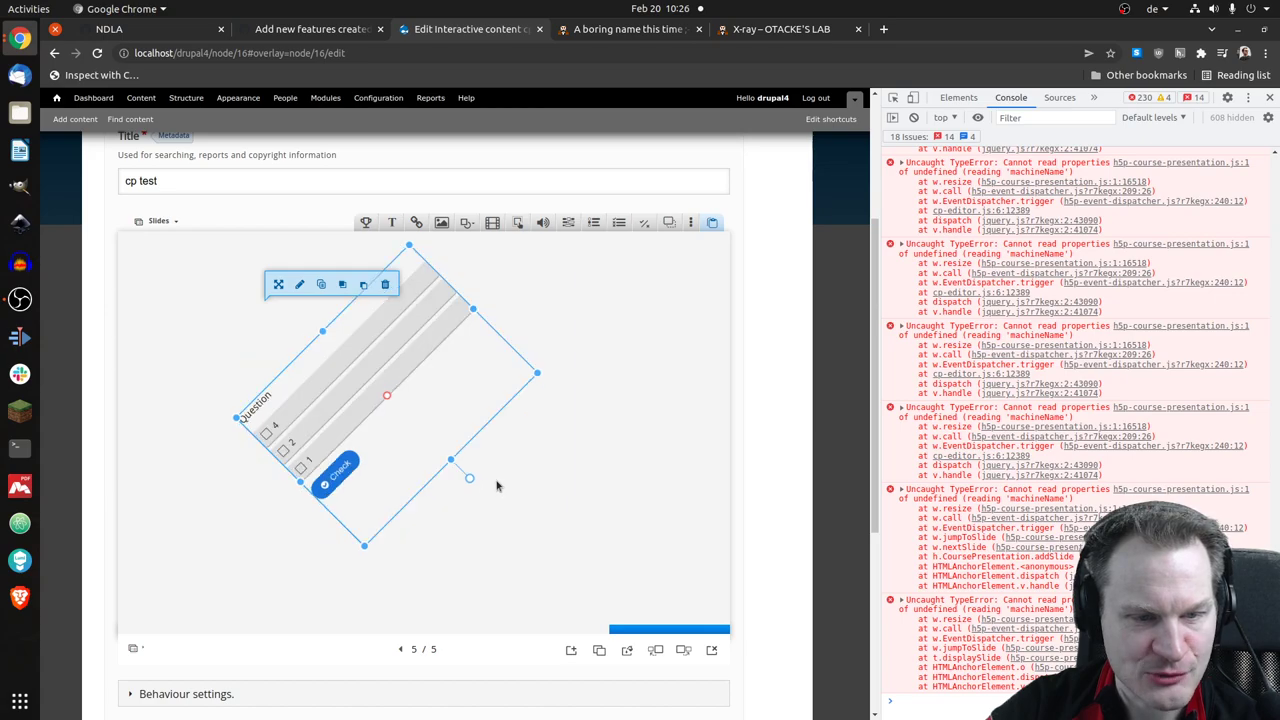
{"action": "left_click_drag", "start_coordinate": [418, 341], "coordinate": [320, 342]}
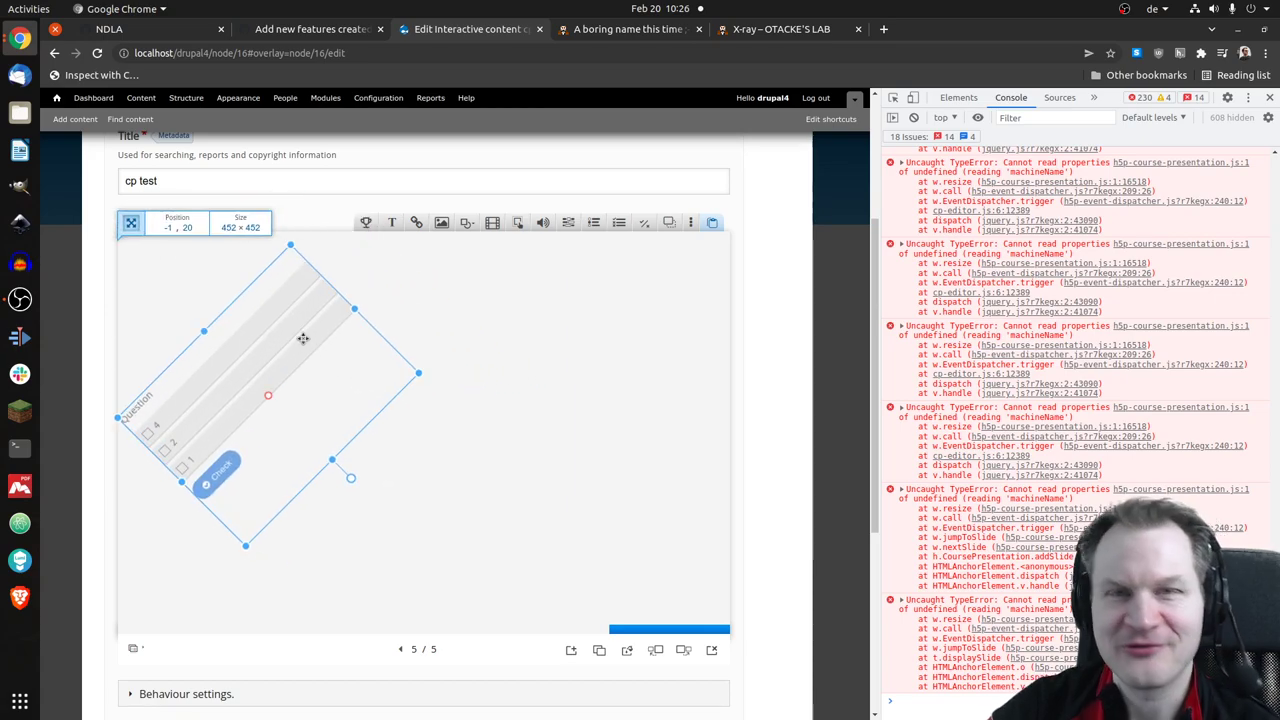
{"action": "left_click", "coordinate": [551, 391]}
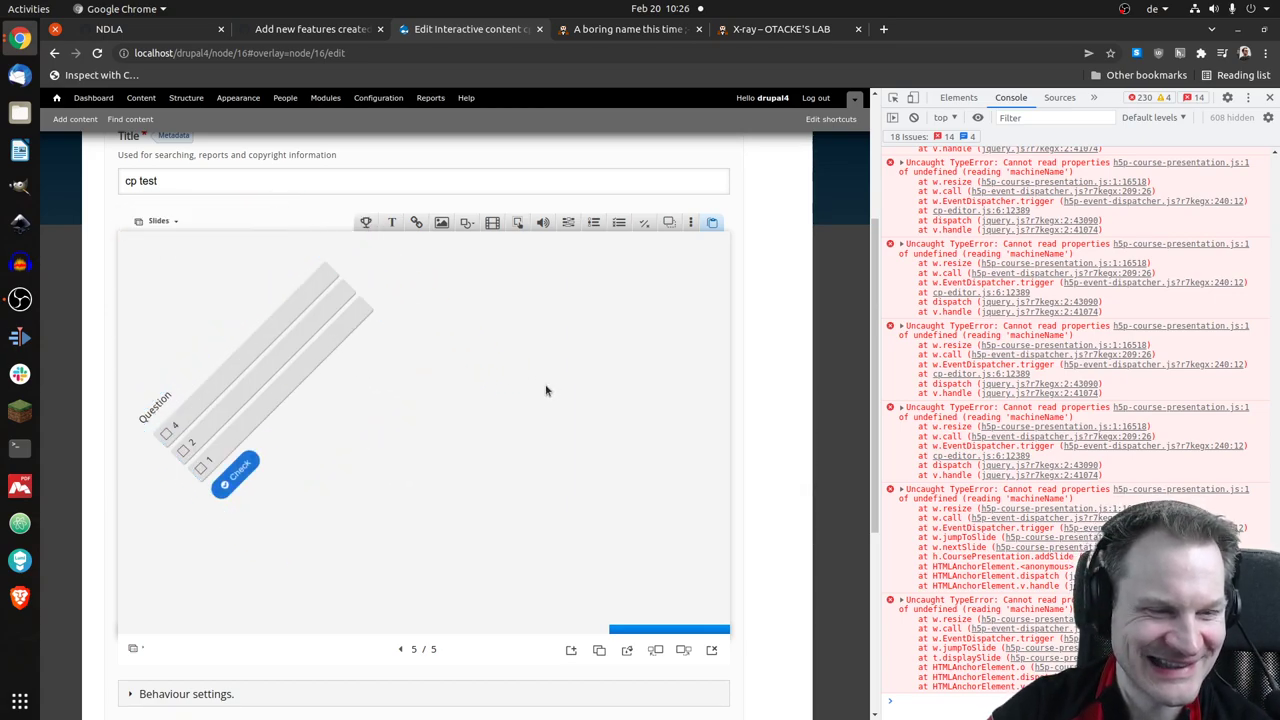
{"action": "scroll", "coordinate": [516, 399], "scroll_direction": "down", "scroll_amount": 1}
{"action": "scroll", "coordinate": [516, 399], "scroll_direction": "down", "scroll_amount": 4}
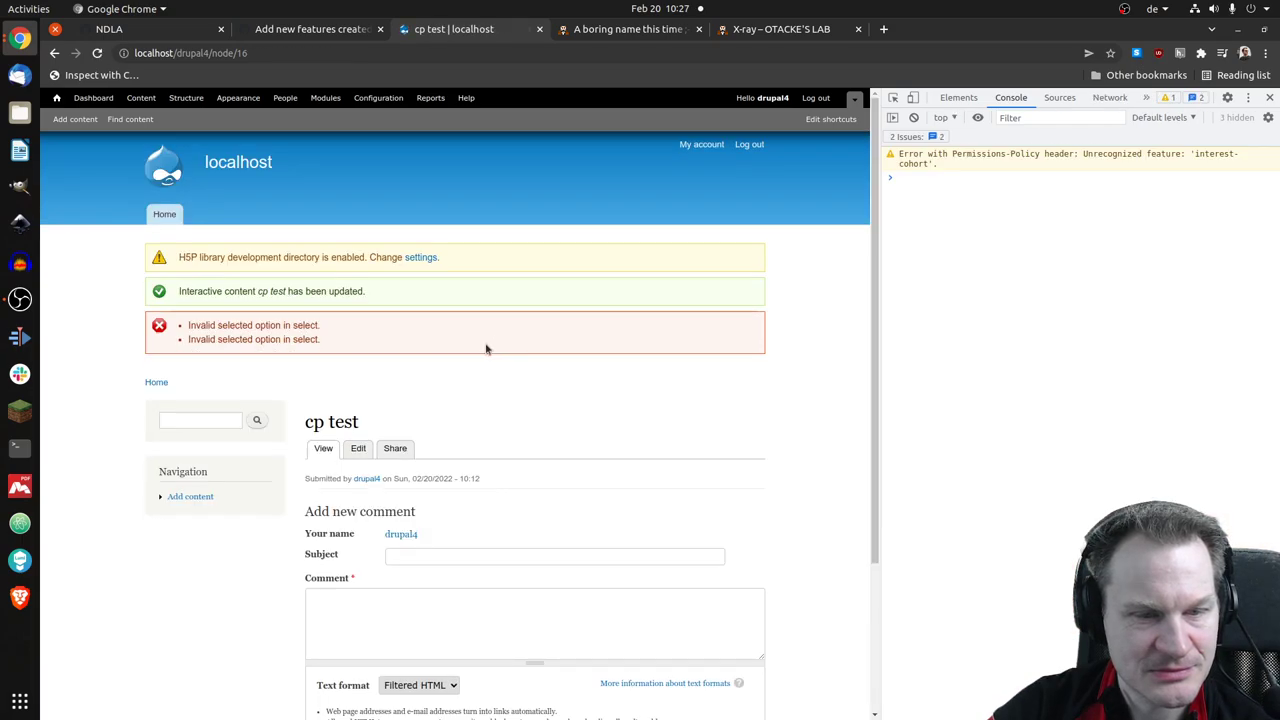
{"action": "scroll", "coordinate": [470, 358], "scroll_direction": "down", "scroll_amount": 4}
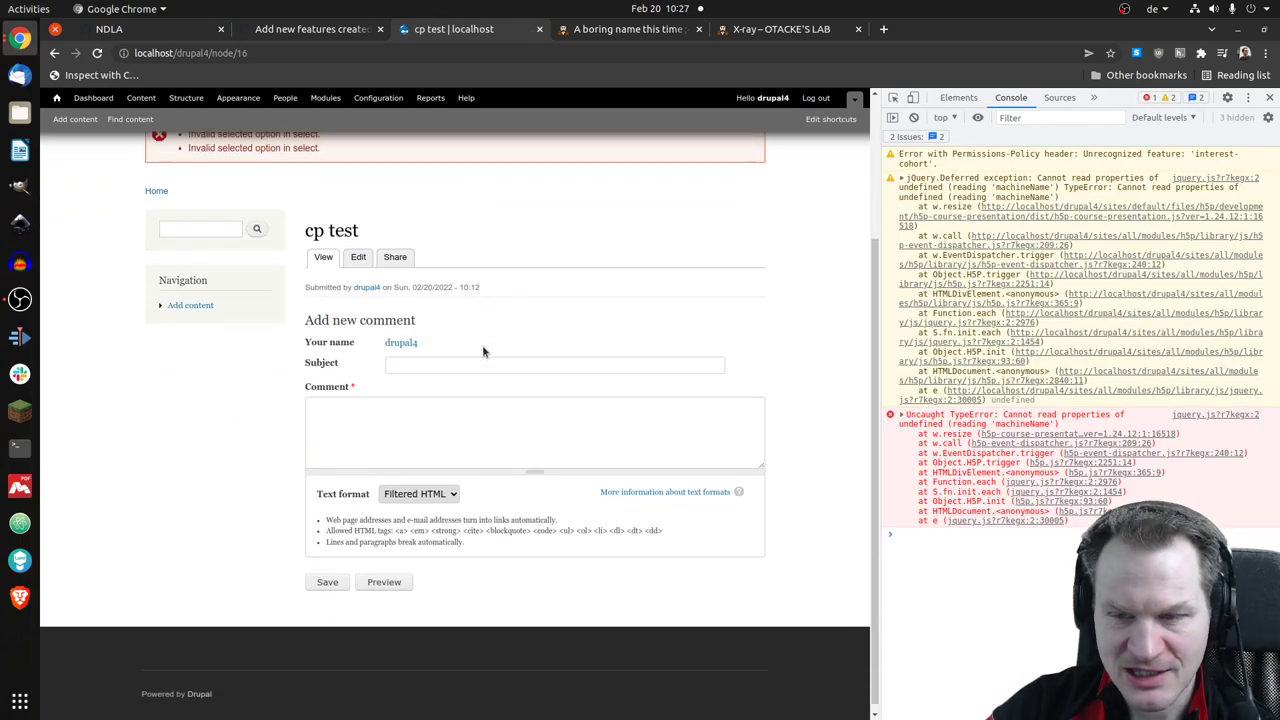
{"action": "scroll", "coordinate": [484, 242], "scroll_direction": "up", "scroll_amount": 2}
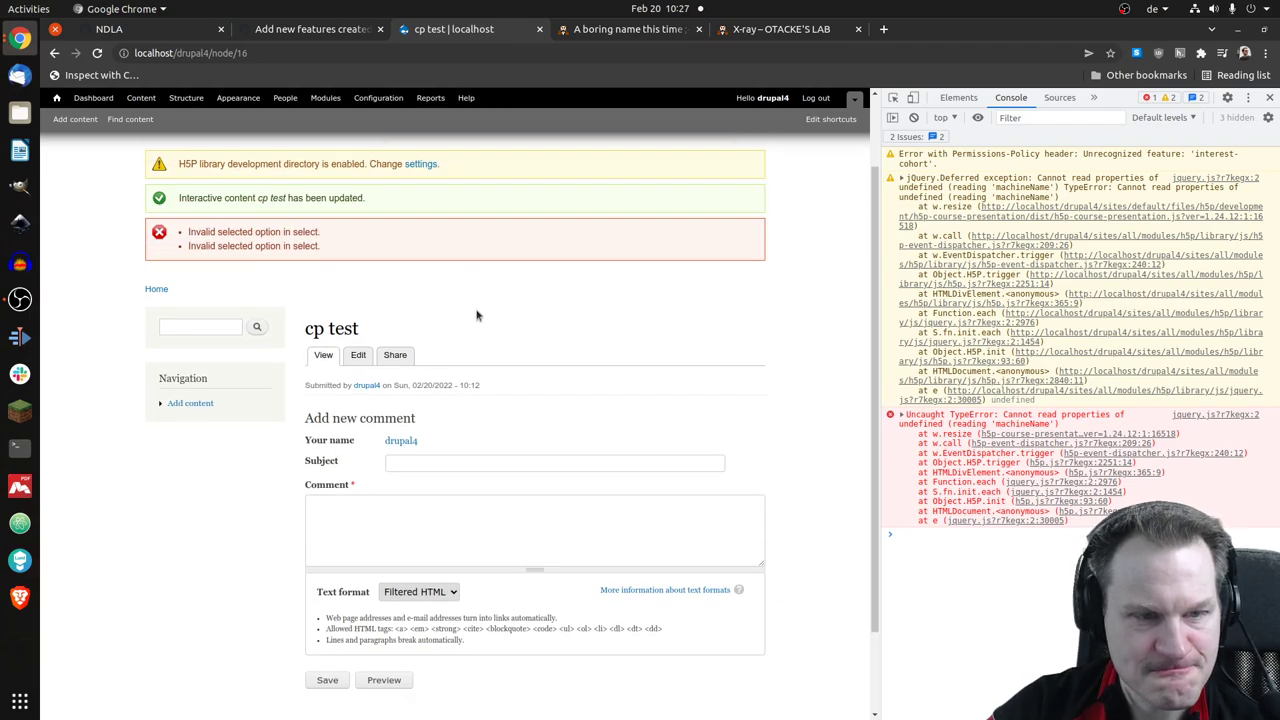
{"action": "left_click", "coordinate": [355, 357]}
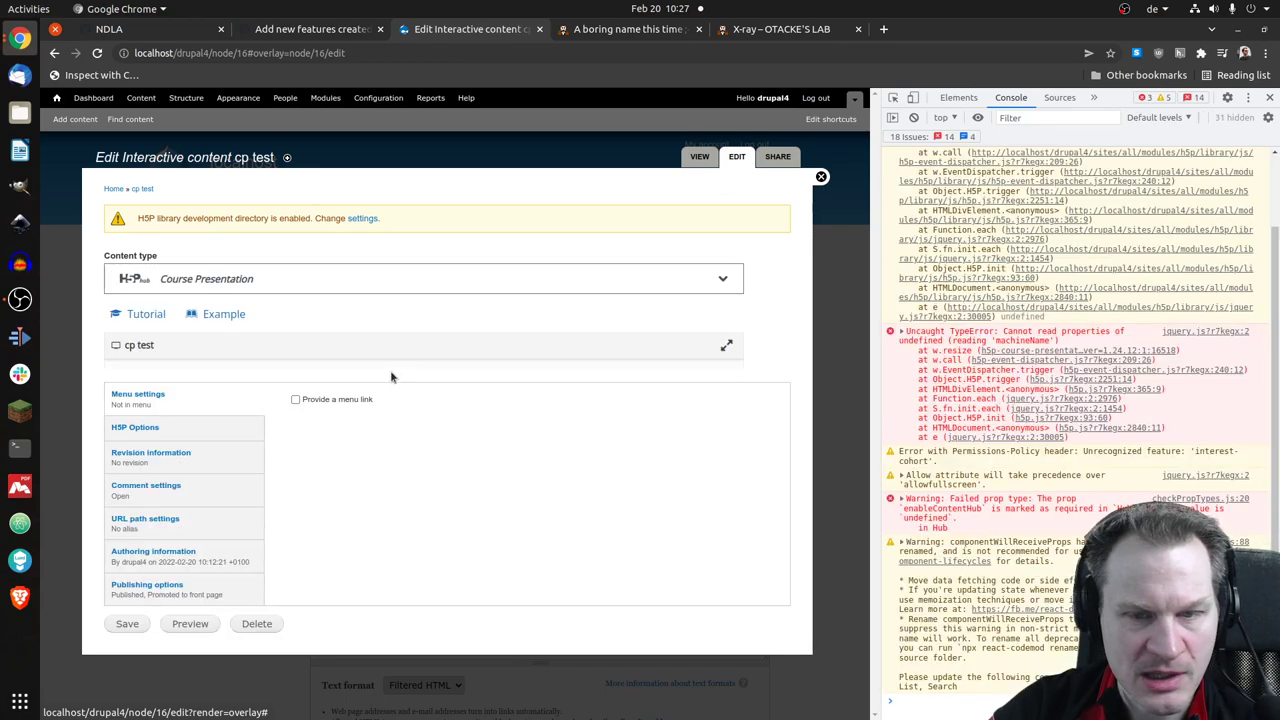
{"action": "scroll", "coordinate": [391, 370], "scroll_direction": "down", "scroll_amount": 5}
{"action": "scroll", "coordinate": [400, 590], "scroll_direction": "down", "scroll_amount": 2}
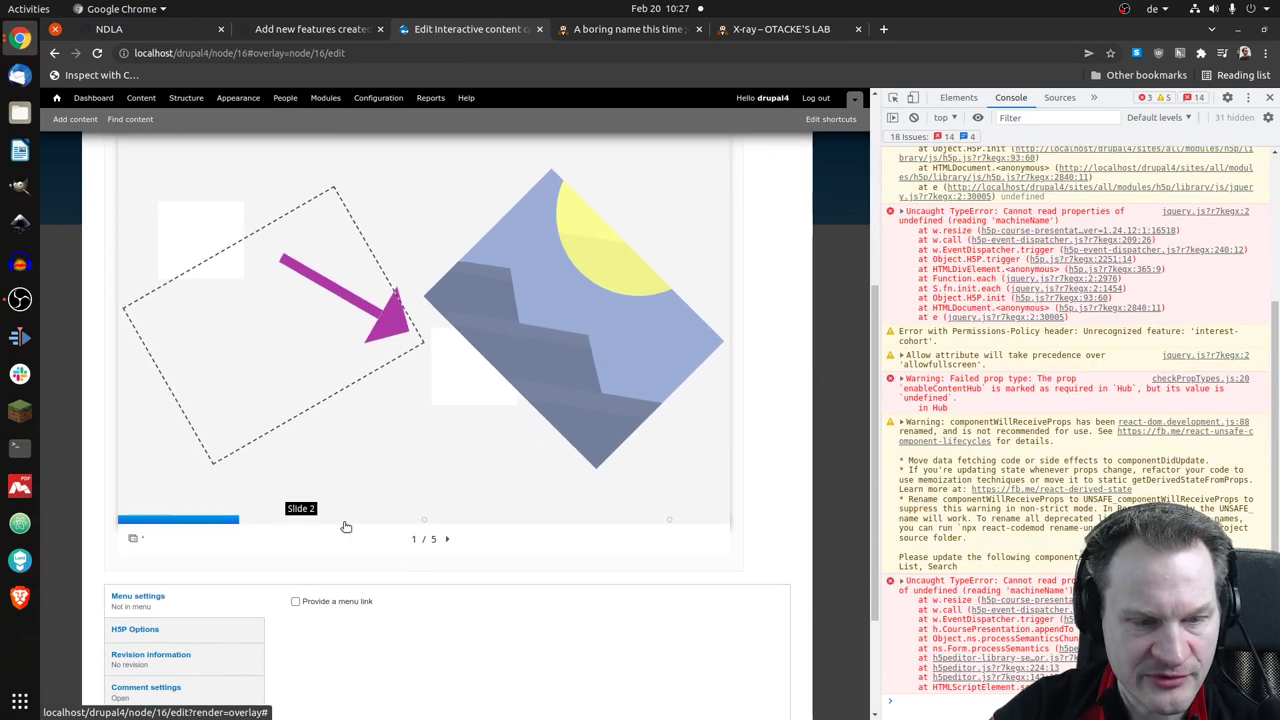
{"action": "scroll", "coordinate": [345, 510], "scroll_direction": "up", "scroll_amount": 4}
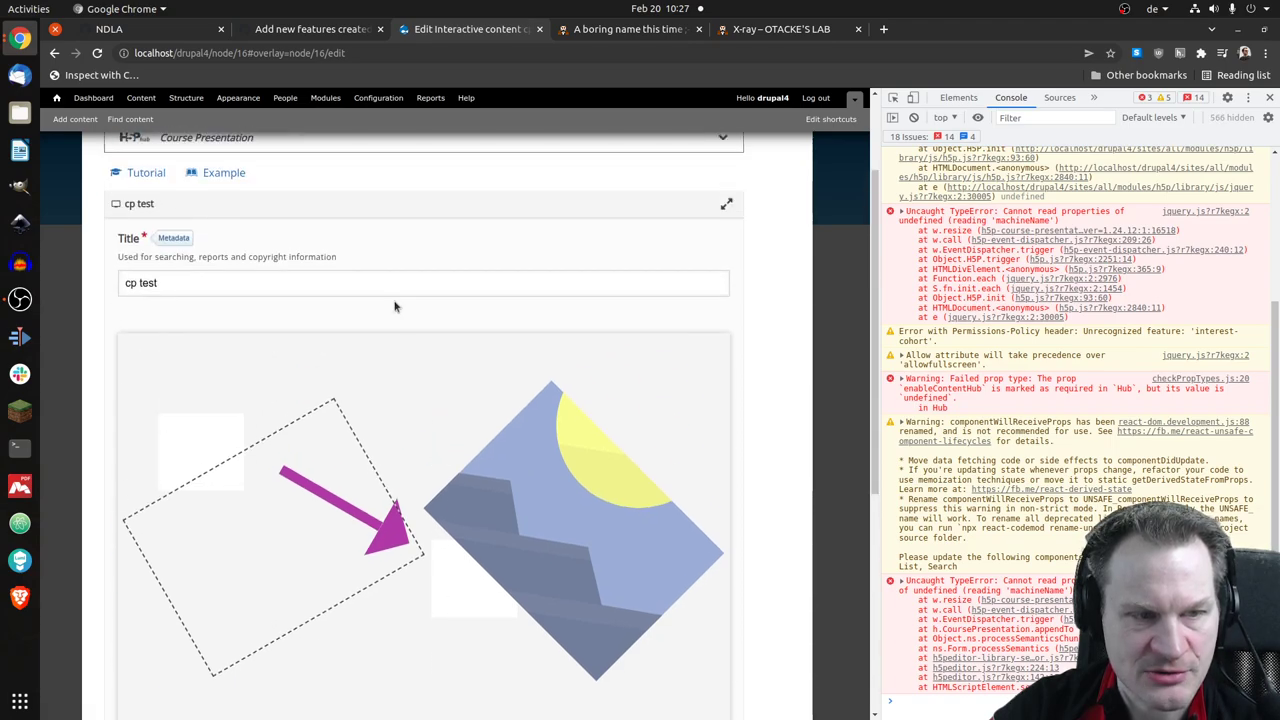
{"action": "scroll", "coordinate": [391, 385], "scroll_direction": "down", "scroll_amount": 5}
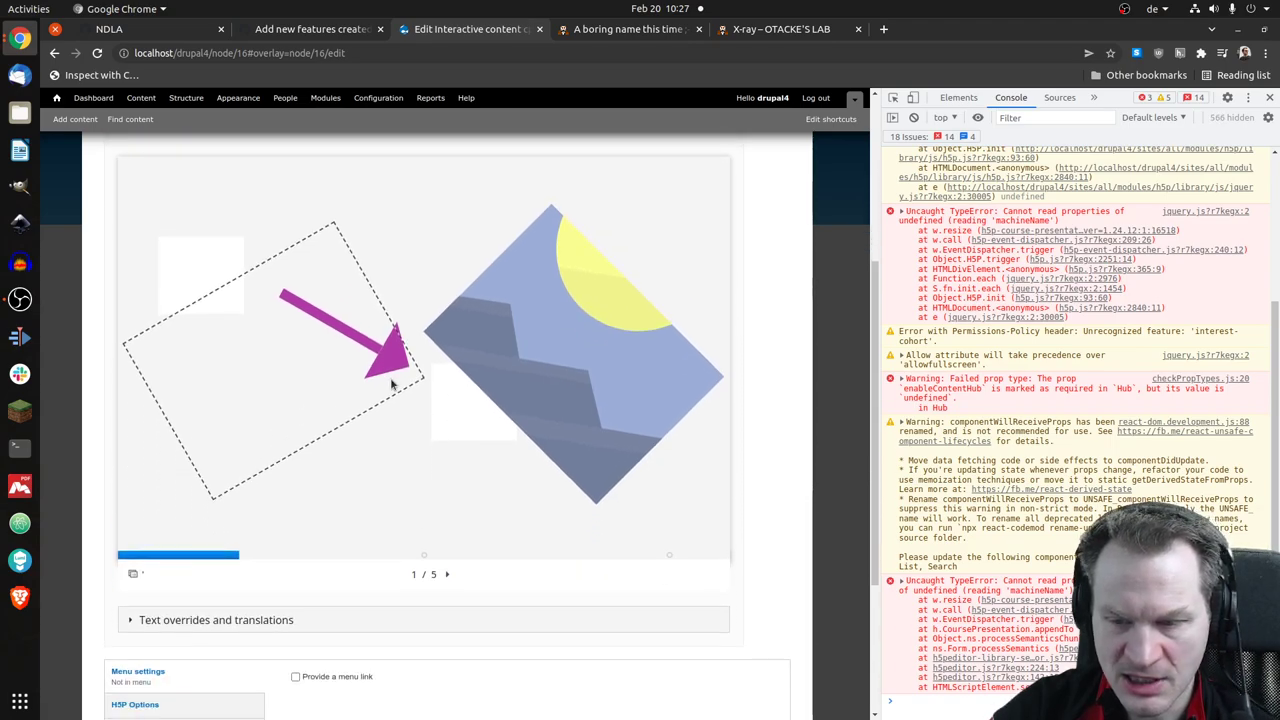
{"action": "scroll", "coordinate": [391, 390], "scroll_direction": "up", "scroll_amount": 7}
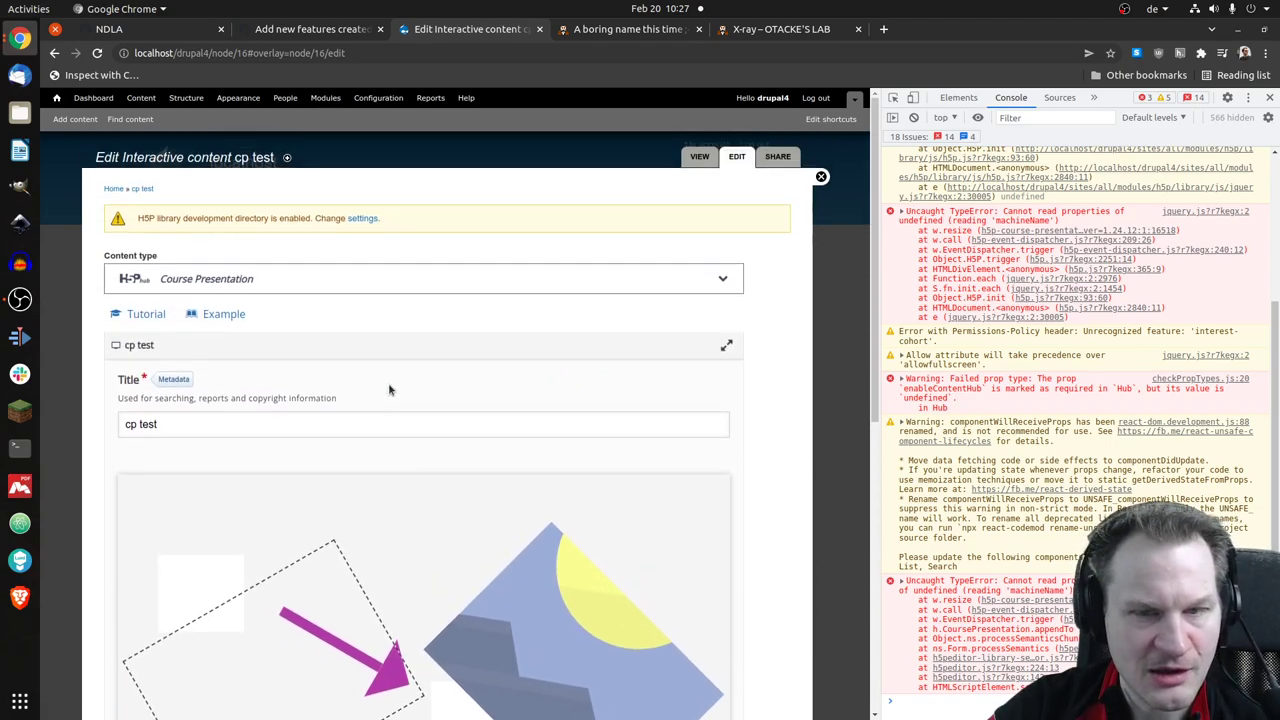
{"action": "left_click", "coordinate": [820, 177]}
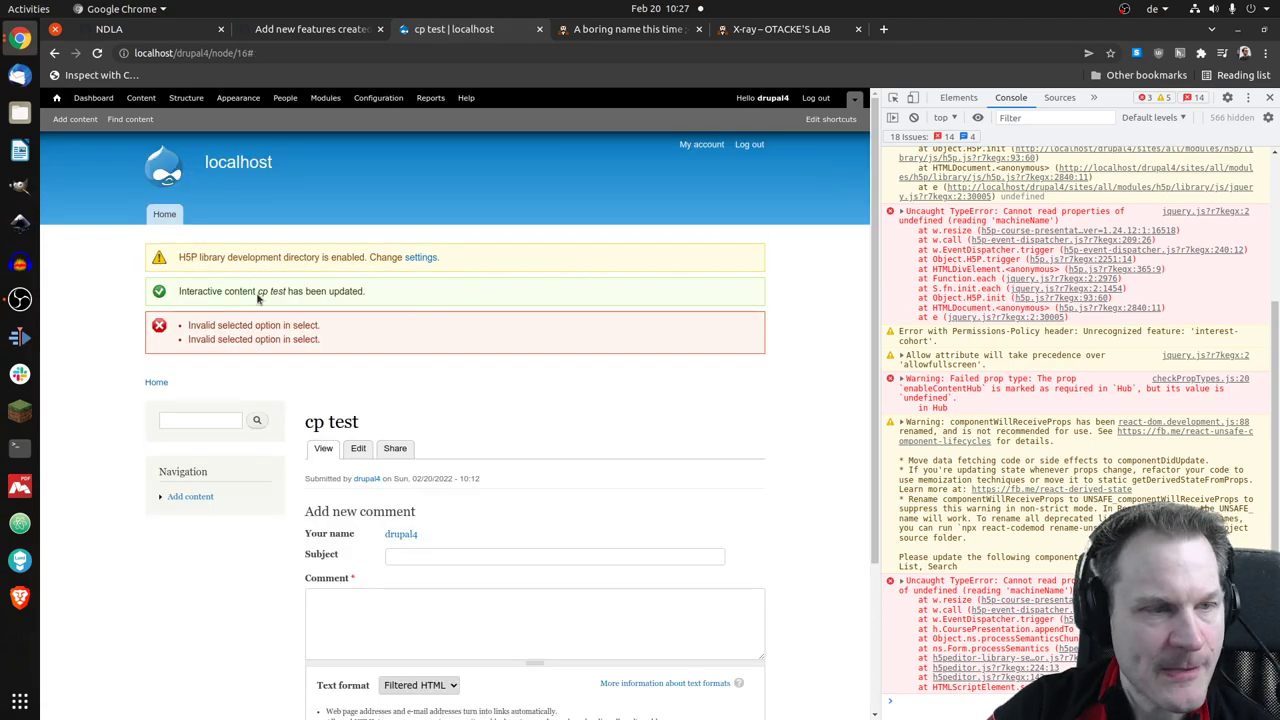
- Start new Interactive content and pick Course Presentation as the type
{"action": "left_click", "coordinate": [140, 98]}
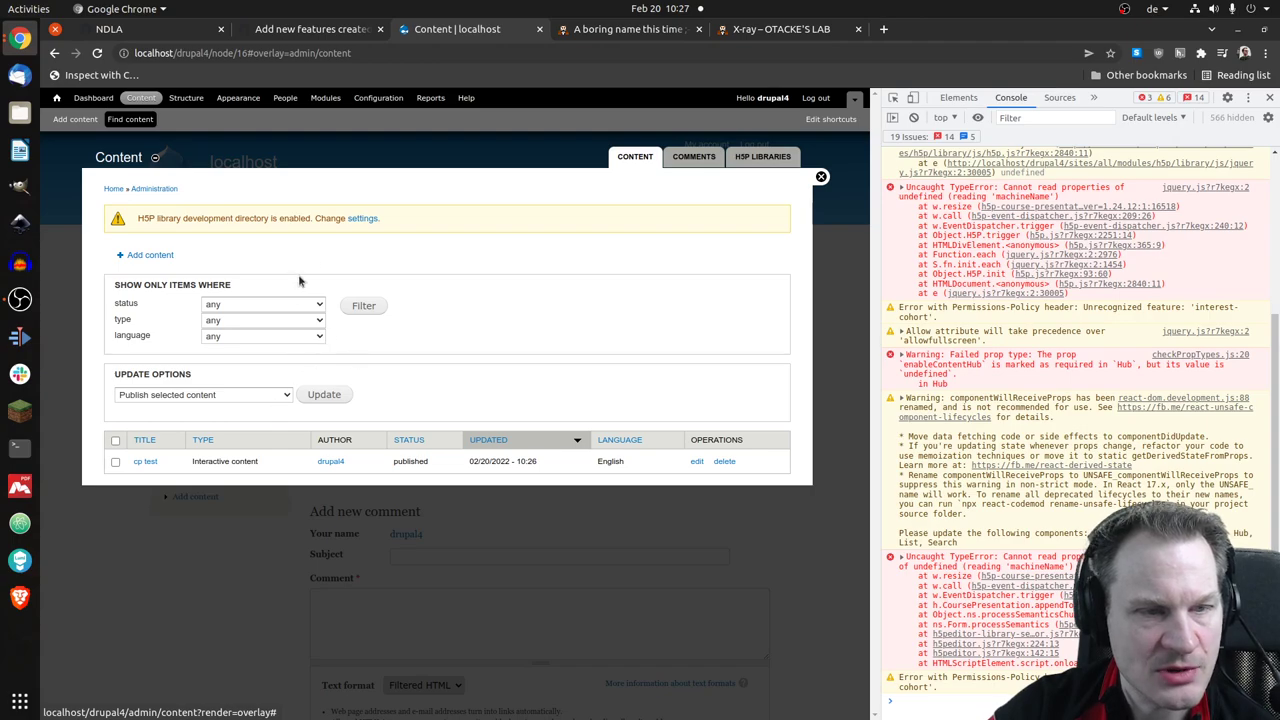
{"action": "left_click", "coordinate": [156, 257]}
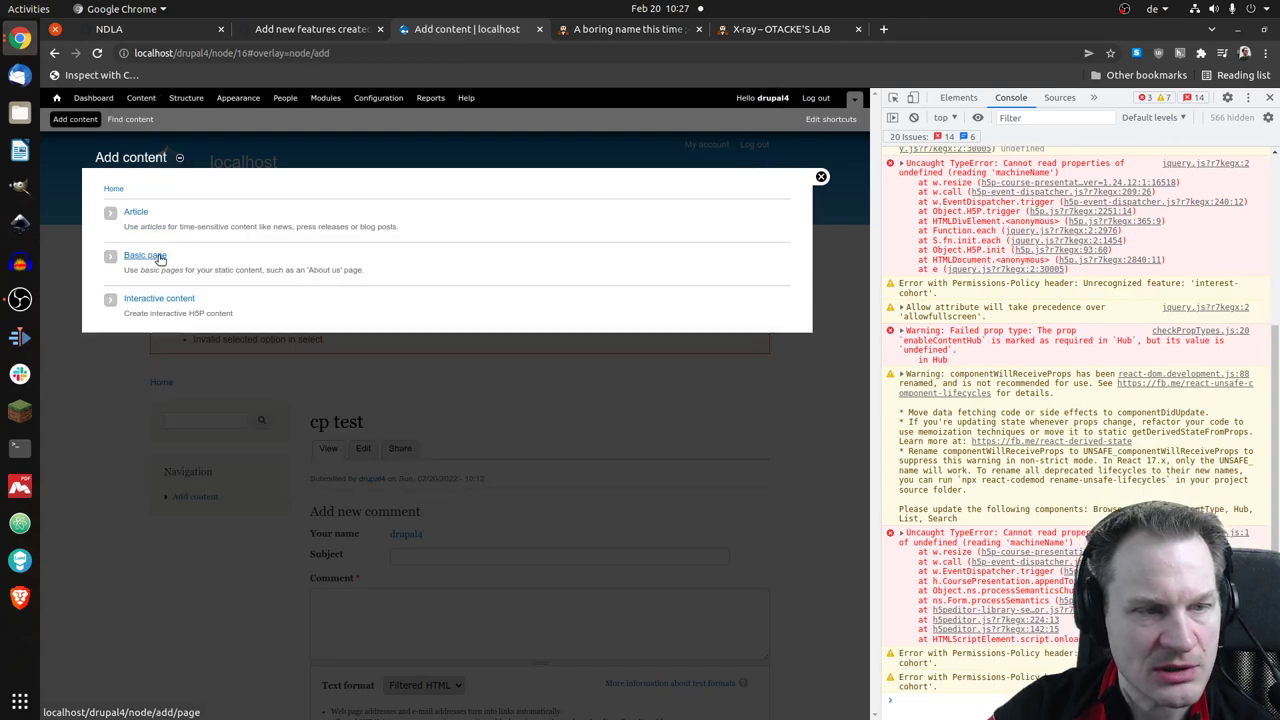
{"action": "left_click", "coordinate": [186, 300]}
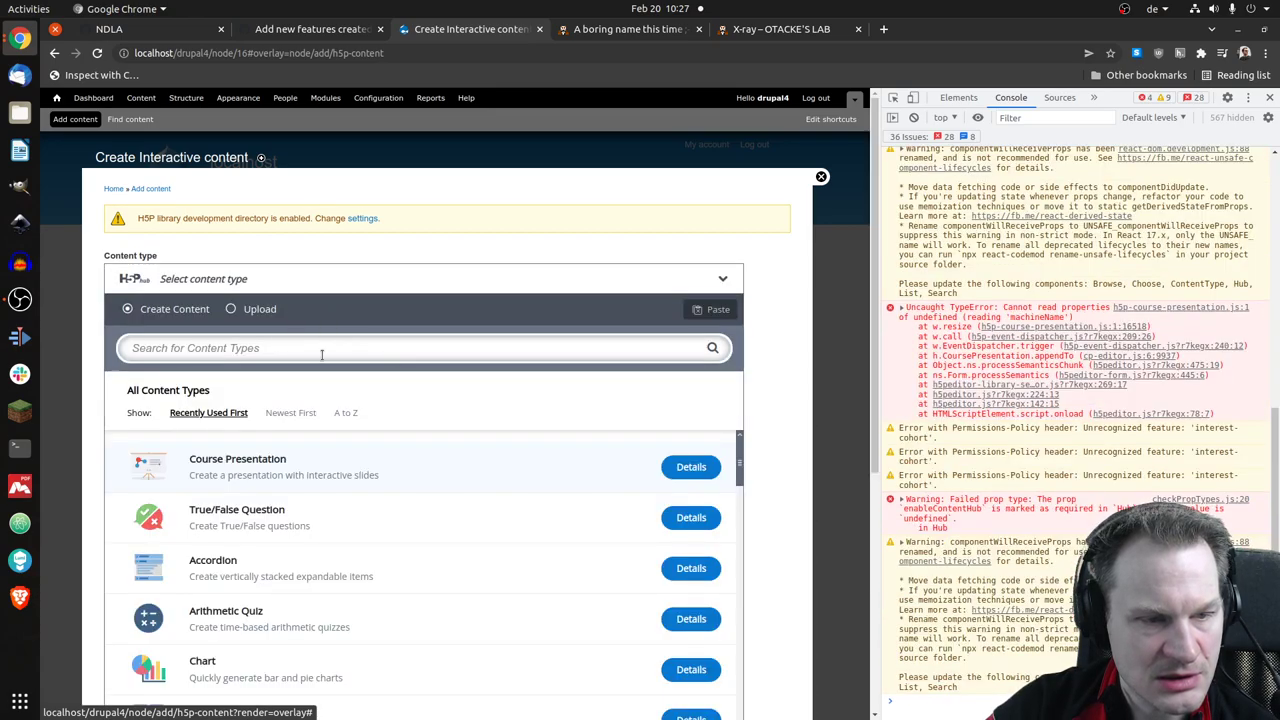
{"action": "left_click", "coordinate": [310, 471]}
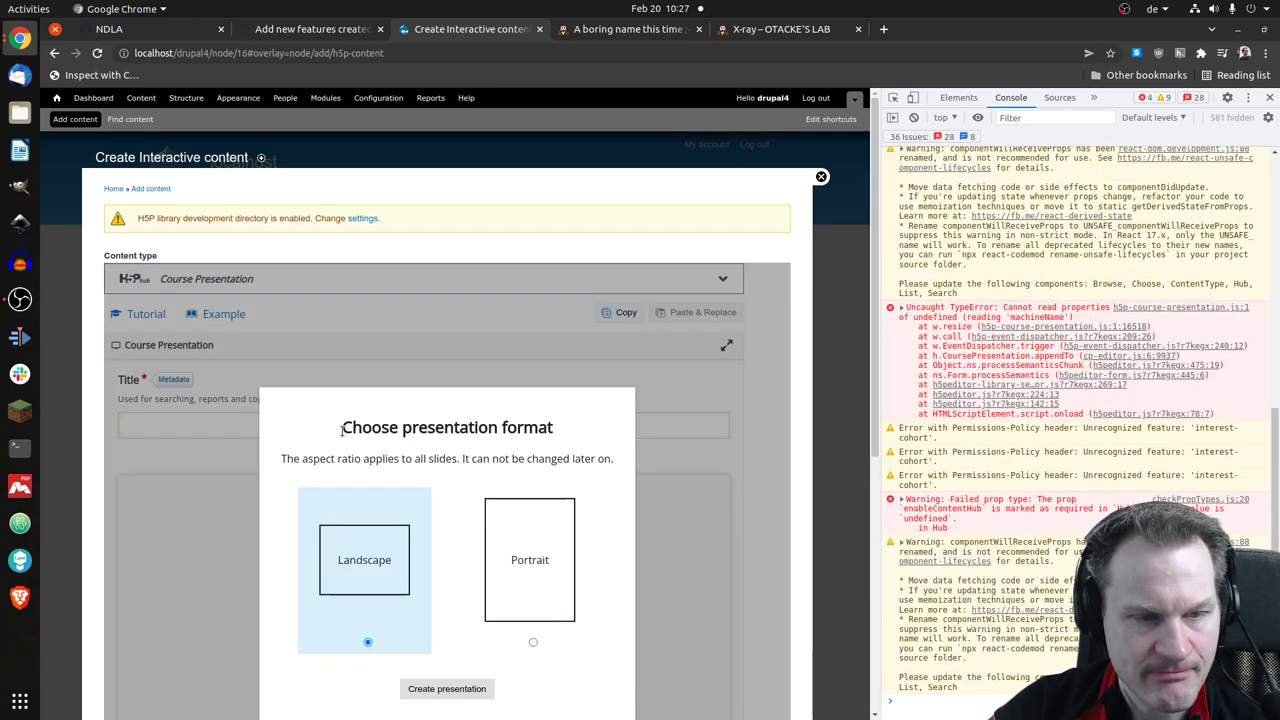
- Choose Portrait format and create the presentation, leaving a blank slide
{"action": "left_click", "coordinate": [555, 562]}
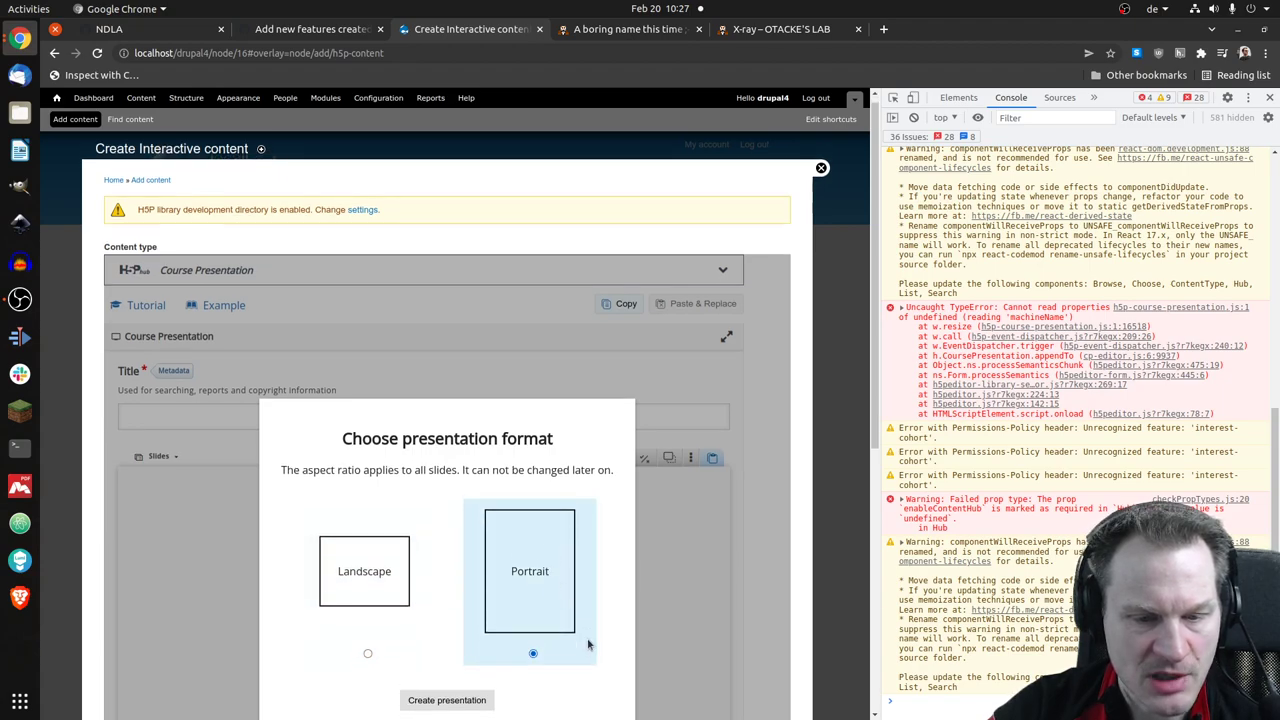
{"action": "scroll", "coordinate": [546, 582], "scroll_direction": "down", "scroll_amount": 2}
{"action": "left_click", "coordinate": [464, 568]}
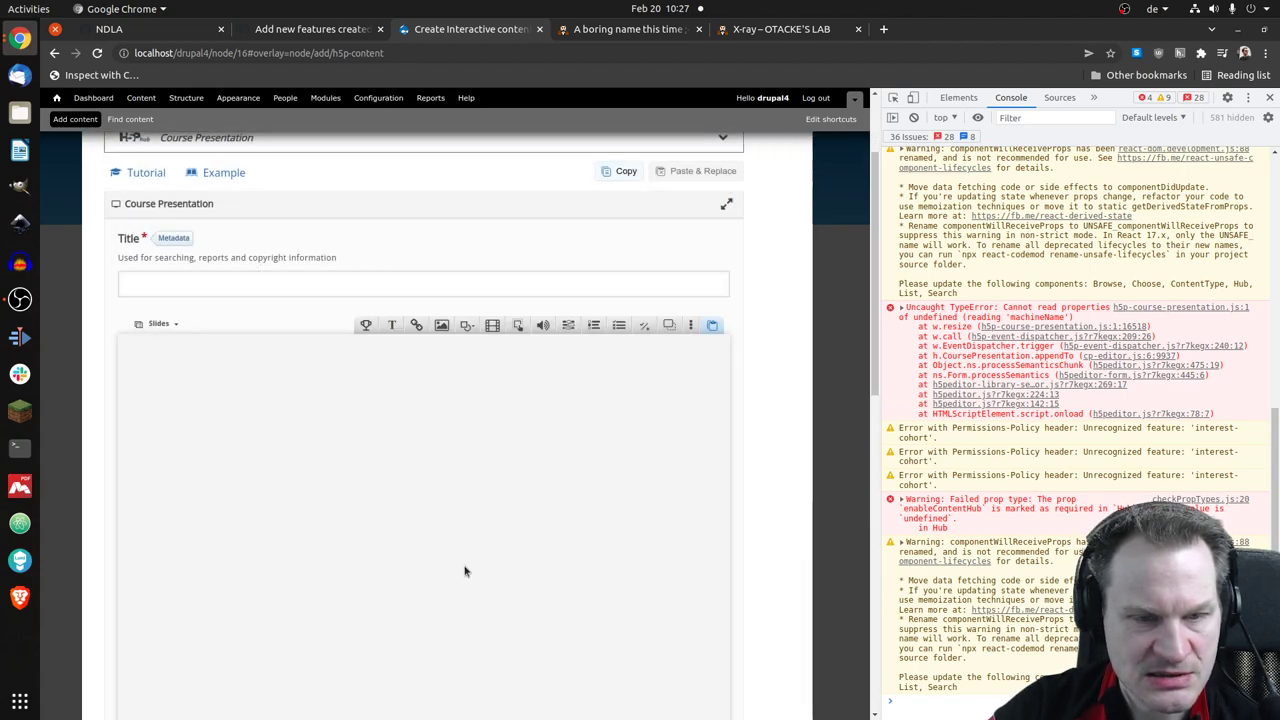
{"action": "mouse_move", "coordinate": [872, 255]}
{"action": "left_mouse_down"}
{"action": "mouse_move", "coordinate": [879, 452]}
{"action": "mouse_move", "coordinate": [836, 219]}
{"action": "left_mouse_up"}
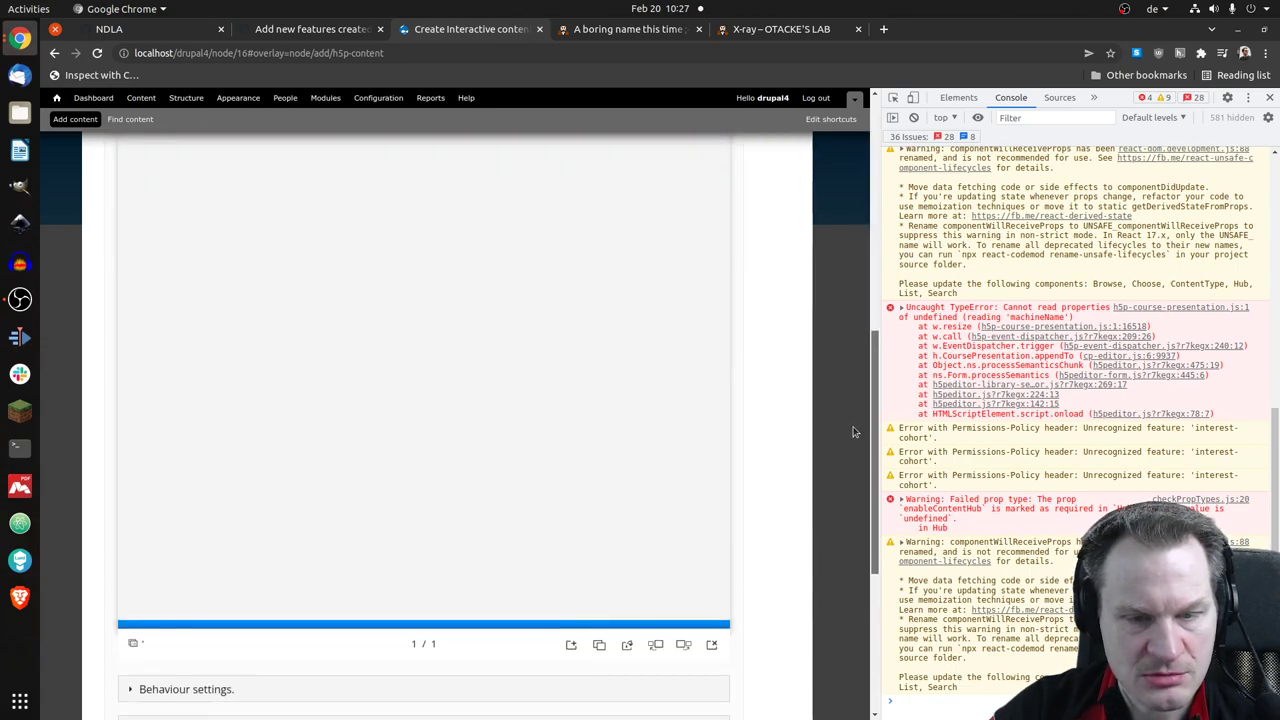
{"action": "scroll", "coordinate": [836, 219], "scroll_direction": "down", "scroll_amount": 5}
{"action": "scroll", "coordinate": [846, 403], "scroll_direction": "down", "scroll_amount": 5}
{"action": "scroll", "coordinate": [849, 443], "scroll_direction": "up", "scroll_amount": 9}
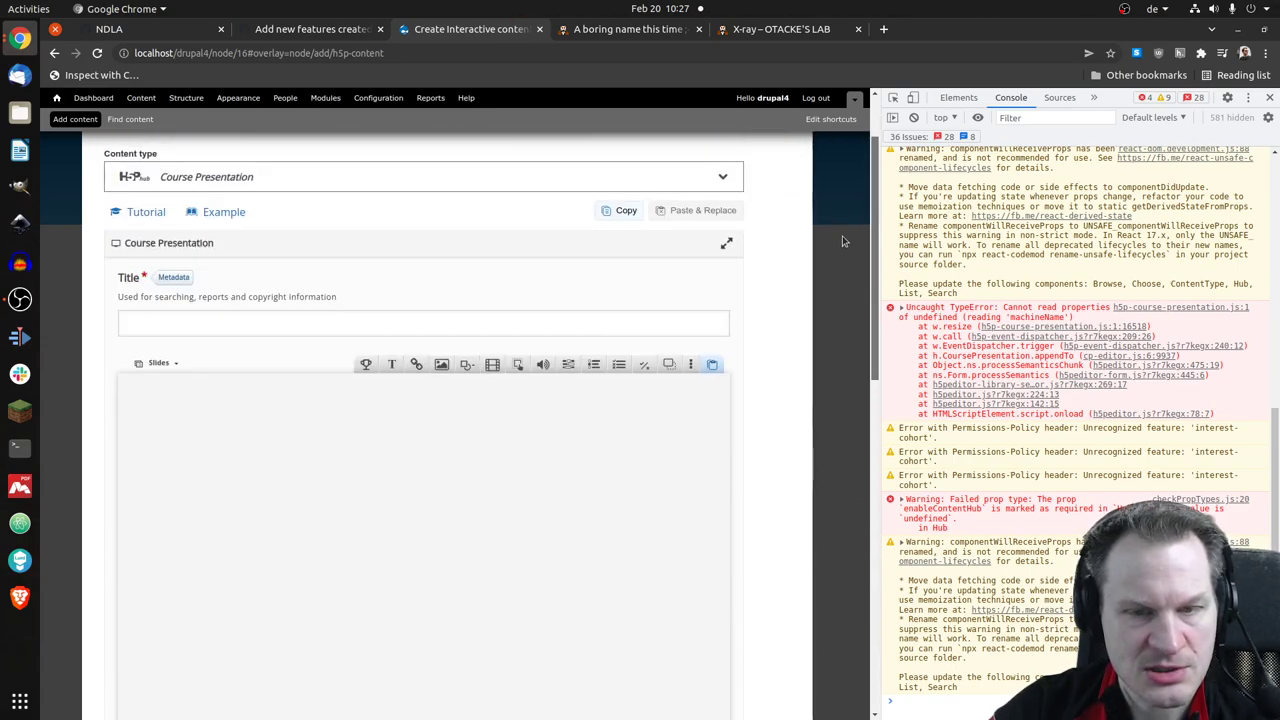
{"action": "scroll", "coordinate": [850, 280], "scroll_direction": "down", "scroll_amount": 3}
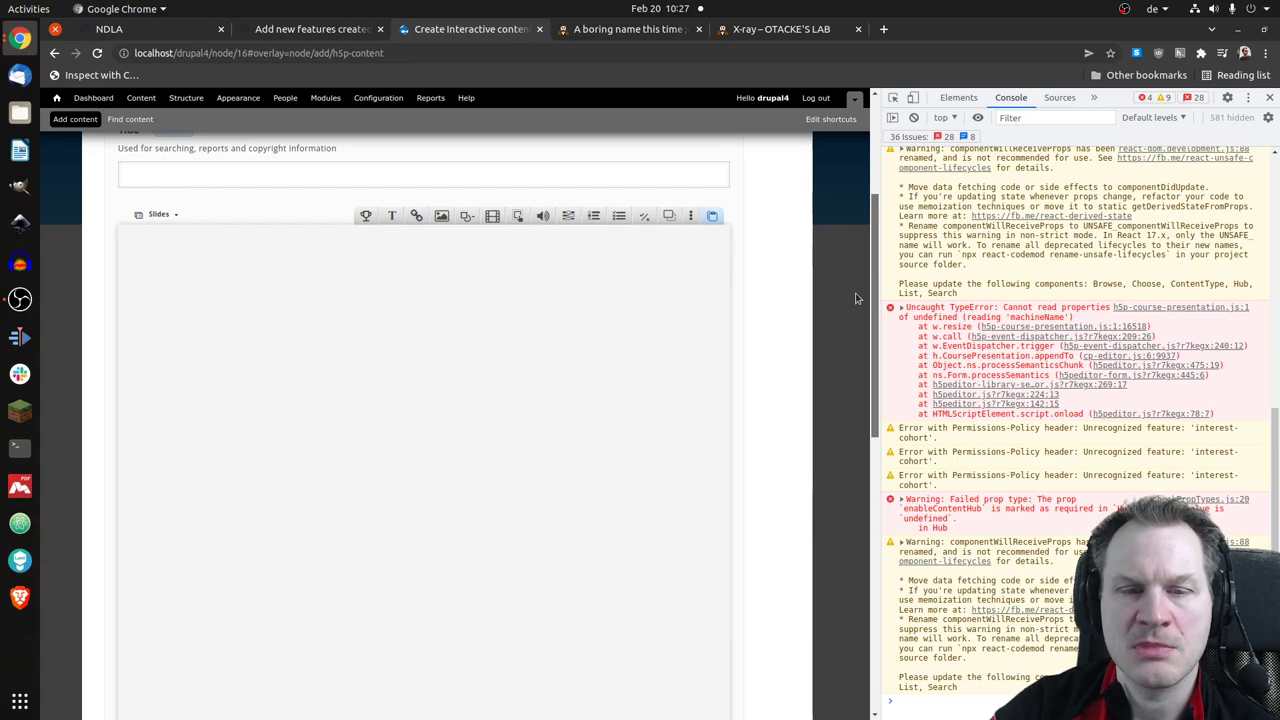
{"action": "scroll", "coordinate": [856, 300], "scroll_direction": "down", "scroll_amount": 2}
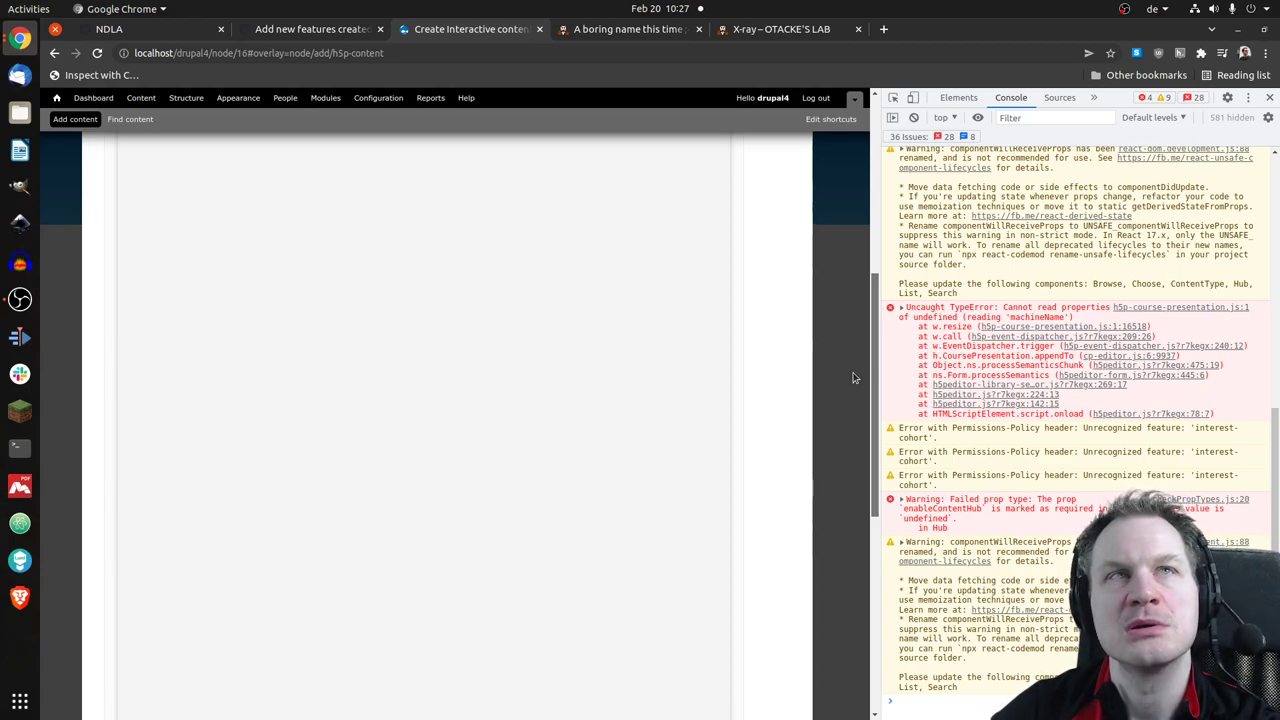
{"action": "scroll", "coordinate": [854, 297], "scroll_direction": "up", "scroll_amount": 2}
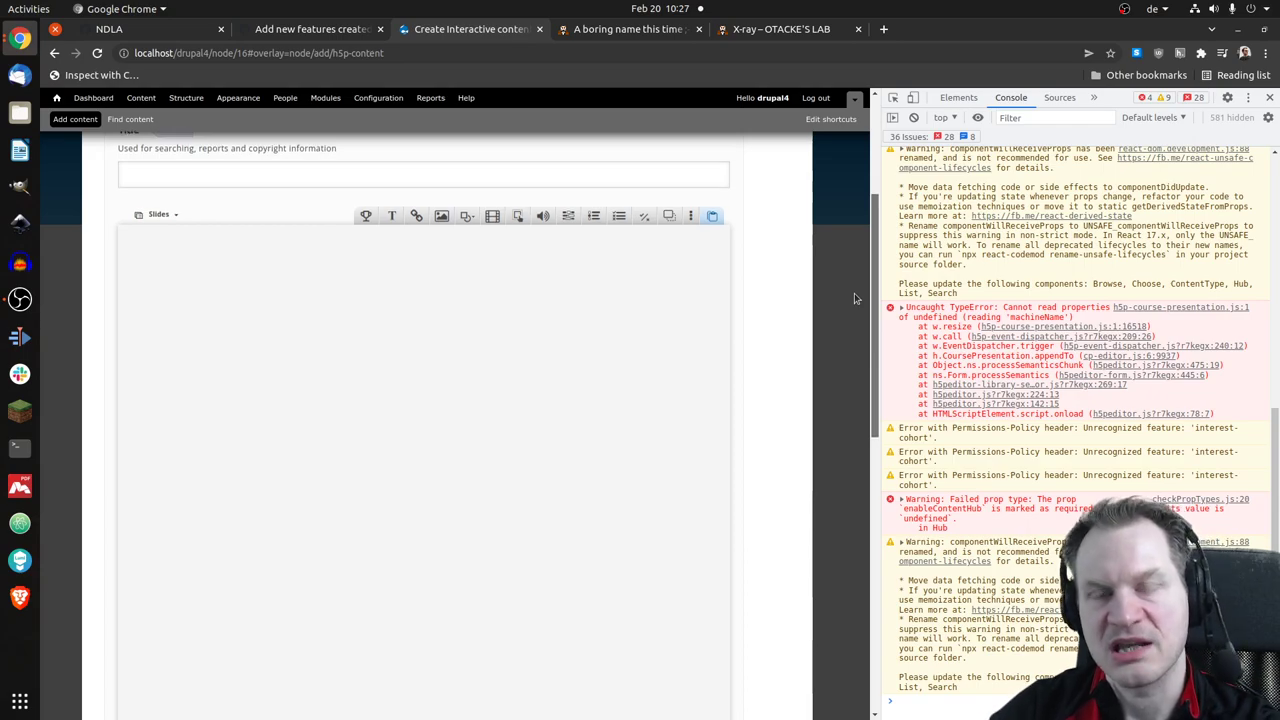
{"action": "scroll", "coordinate": [854, 324], "scroll_direction": "down", "scroll_amount": 2}
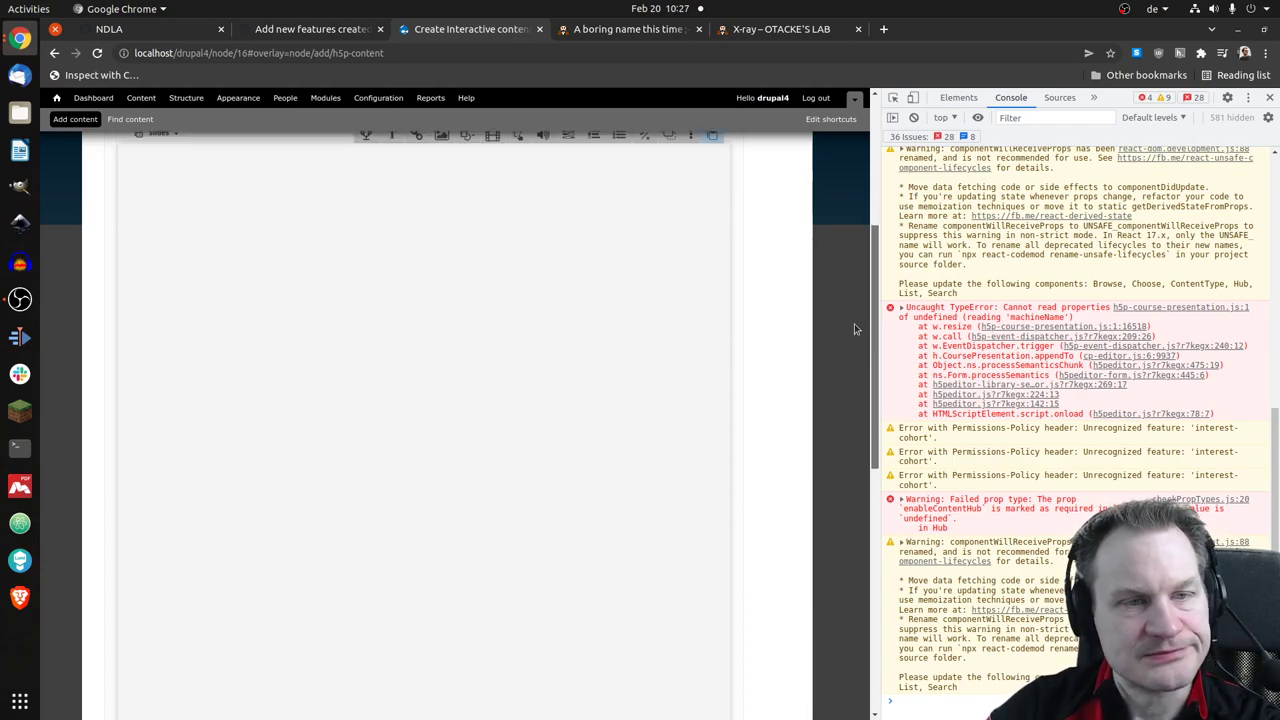
{"action": "scroll", "coordinate": [855, 310], "scroll_direction": "up", "scroll_amount": 1}
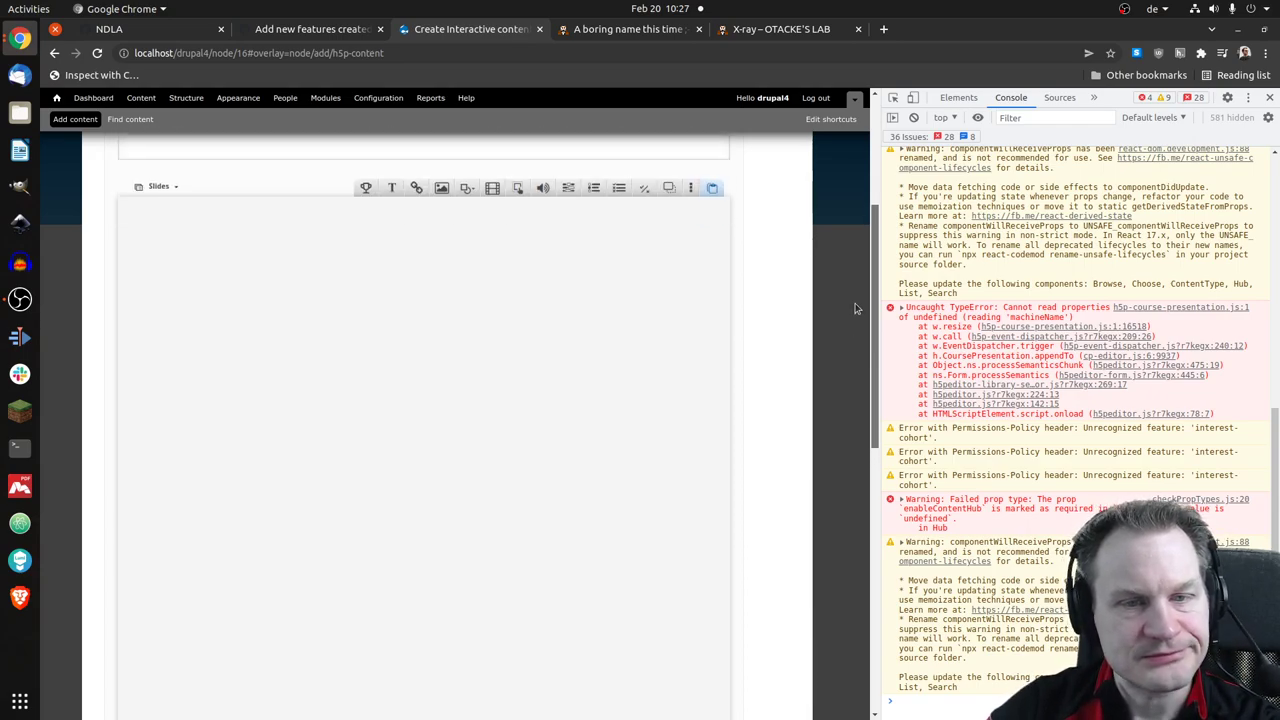
- Add a Multiple Choice with question 'Q', options 1 (correct) and 2
{"action": "left_click", "coordinate": [619, 183]}
{"action": "left_click", "coordinate": [300, 241]}
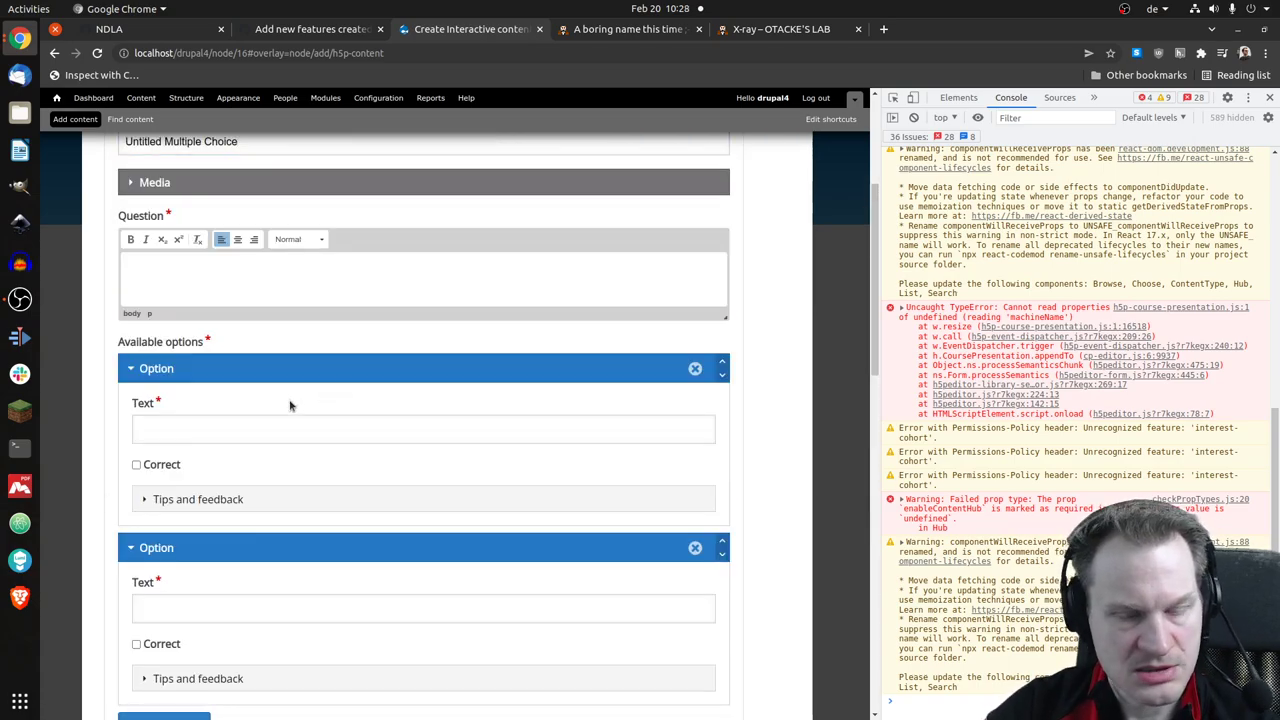
{"action": "type", "text": "Q"}
{"action": "left_click", "coordinate": [294, 430]}
{"action": "type", "text": "1"}
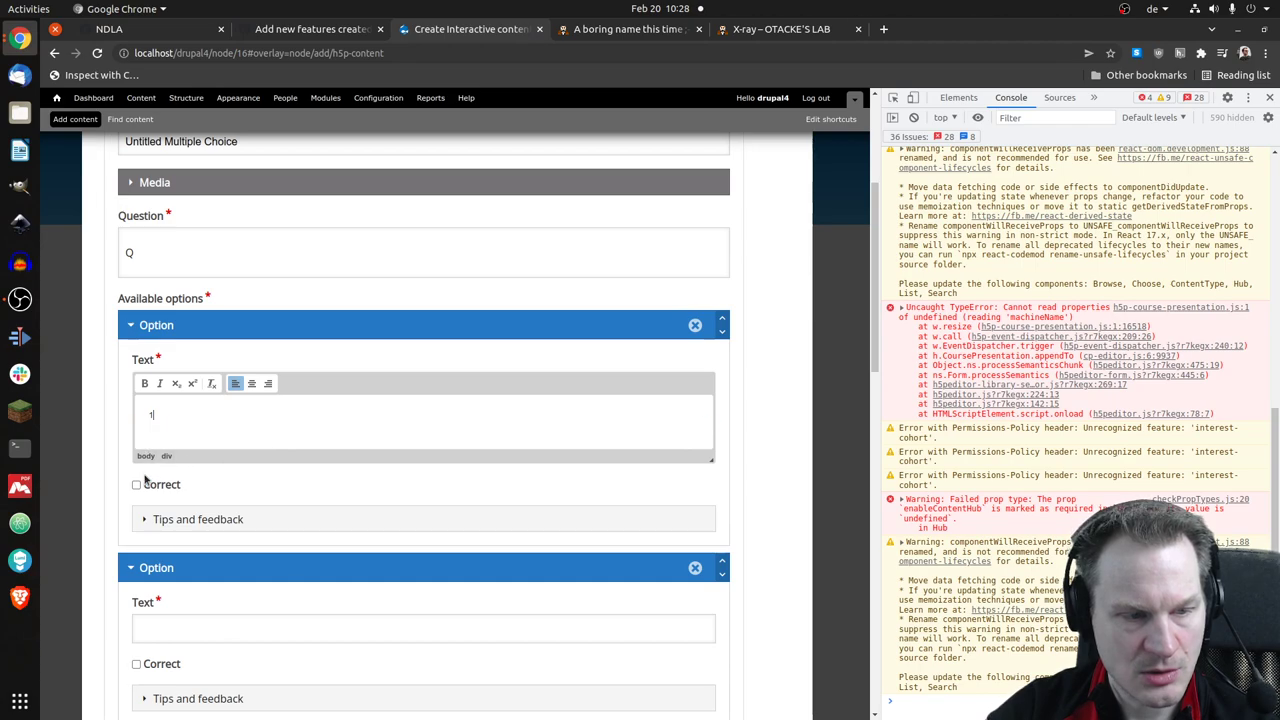
{"action": "left_click", "coordinate": [136, 484]}
{"action": "left_click", "coordinate": [191, 628]}
{"action": "type", "text": "2"}
{"action": "scroll", "coordinate": [319, 513], "scroll_direction": "down", "scroll_amount": 3}
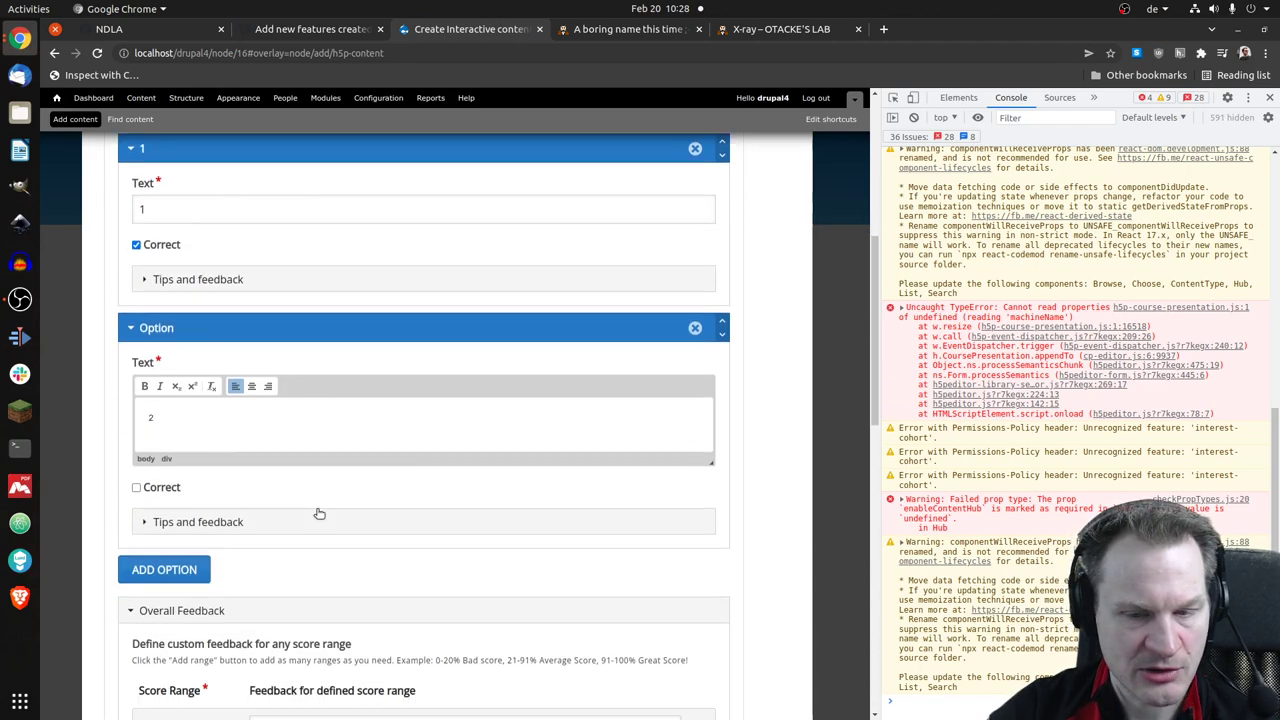
{"action": "scroll", "coordinate": [319, 513], "scroll_direction": "down", "scroll_amount": 4}
{"action": "scroll", "coordinate": [220, 510], "scroll_direction": "down", "scroll_amount": 5}
{"action": "scroll", "coordinate": [131, 531], "scroll_direction": "down", "scroll_amount": 2}
{"action": "scroll", "coordinate": [140, 183], "scroll_direction": "down", "scroll_amount": 3}
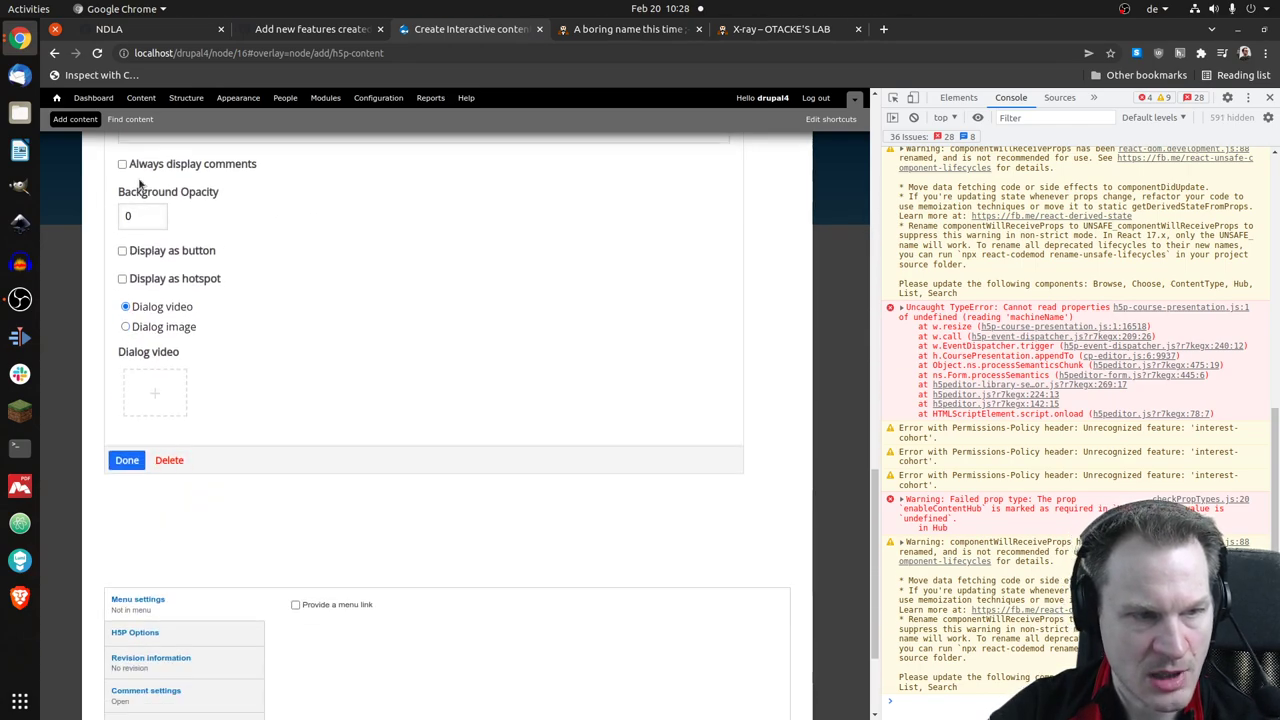
{"action": "left_click", "coordinate": [127, 461]}
- Move the multiple choice element upper-left, rotate it about 30° clockwise, and deselect it
{"action": "left_click_drag", "start_coordinate": [428, 534], "coordinate": [331, 363]}
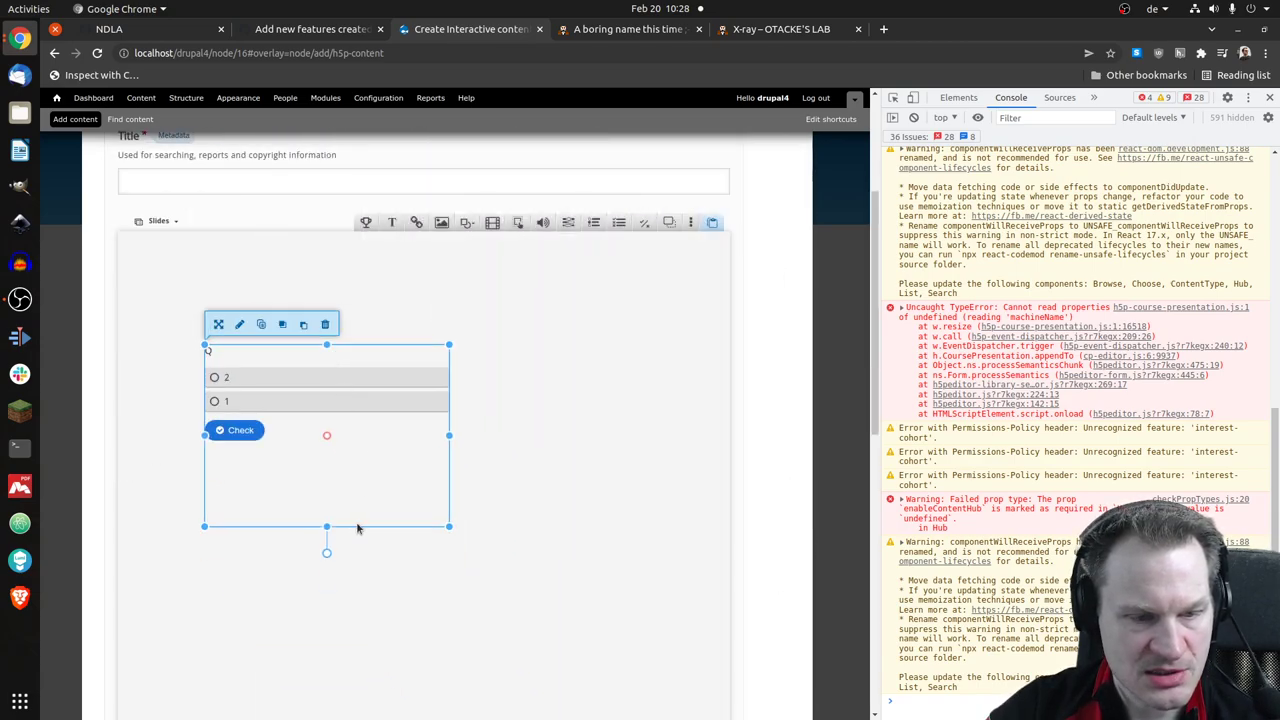
{"action": "left_click_drag", "start_coordinate": [326, 555], "coordinate": [392, 537]}
{"action": "left_click_drag", "start_coordinate": [358, 460], "coordinate": [363, 429]}
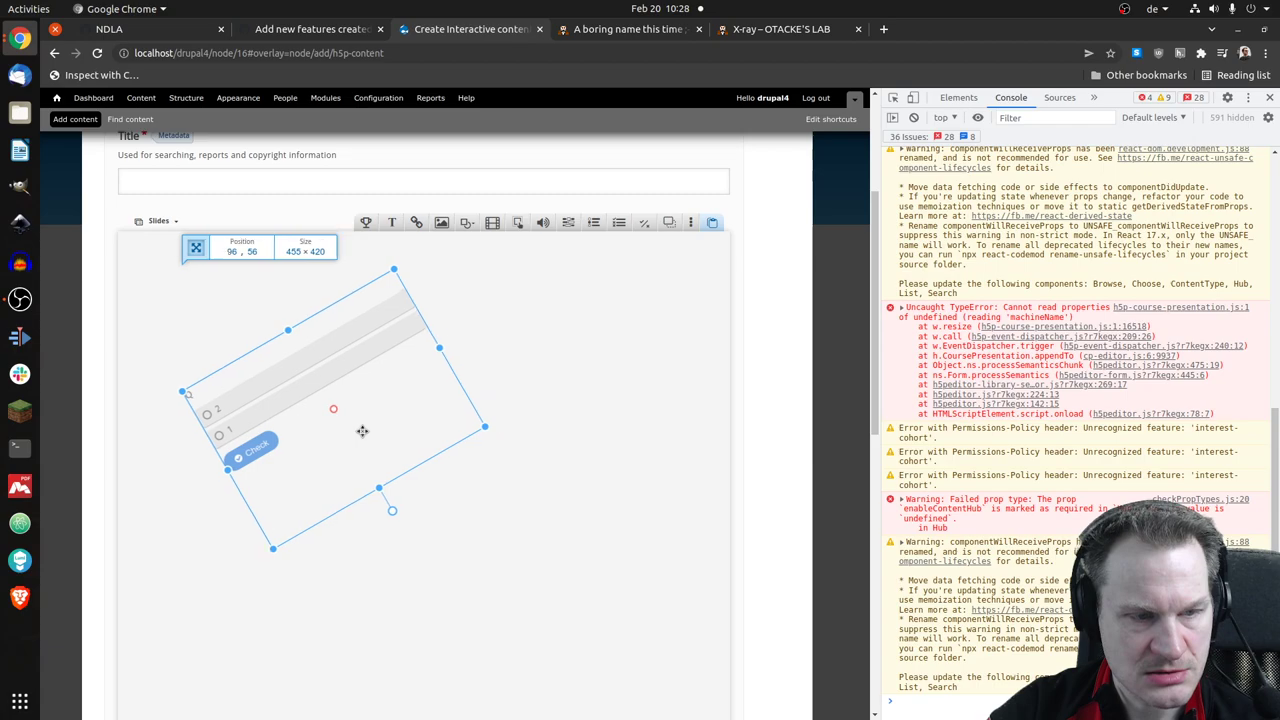
{"action": "left_click", "coordinate": [551, 457]}
- Title the new presentation 'foo' and save it
{"action": "scroll", "coordinate": [514, 462], "scroll_direction": "down", "scroll_amount": 5}
{"action": "scroll", "coordinate": [514, 462], "scroll_direction": "down", "scroll_amount": 2}
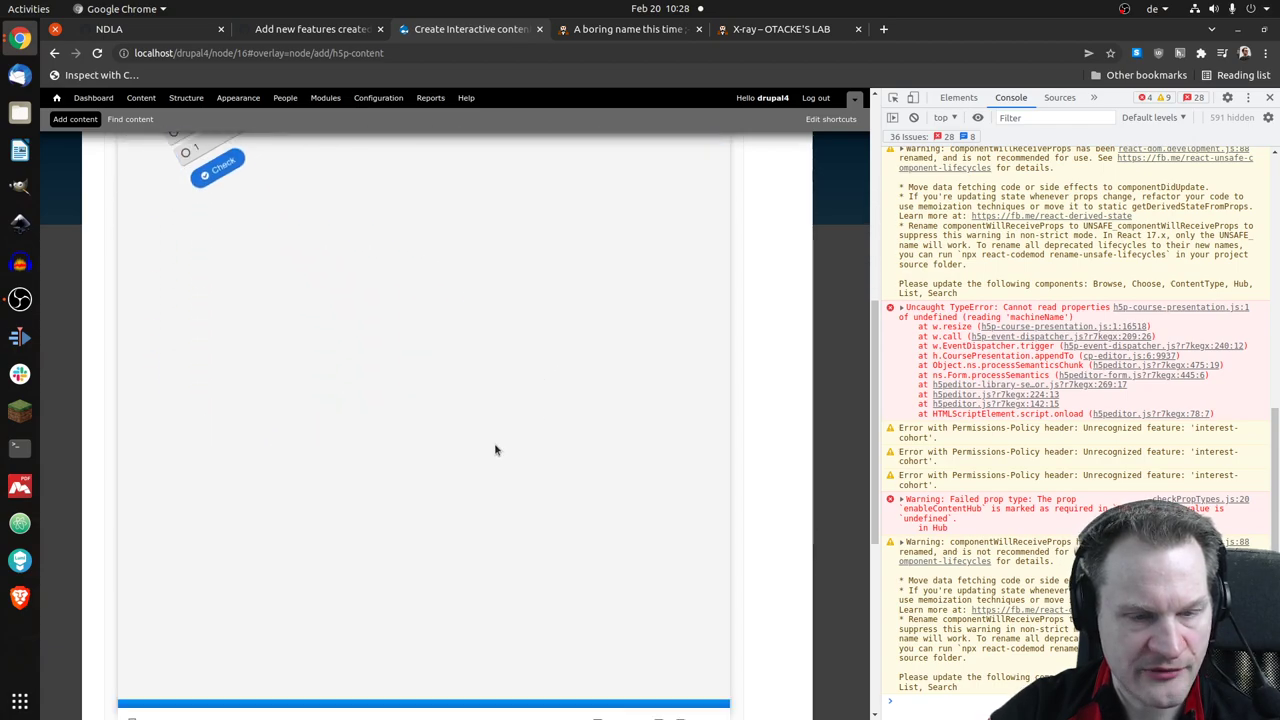
{"action": "scroll", "coordinate": [494, 449], "scroll_direction": "up", "scroll_amount": 1}
{"action": "scroll", "coordinate": [503, 426], "scroll_direction": "down", "scroll_amount": 2}
{"action": "left_click_drag", "start_coordinate": [872, 410], "coordinate": [270, 616]}
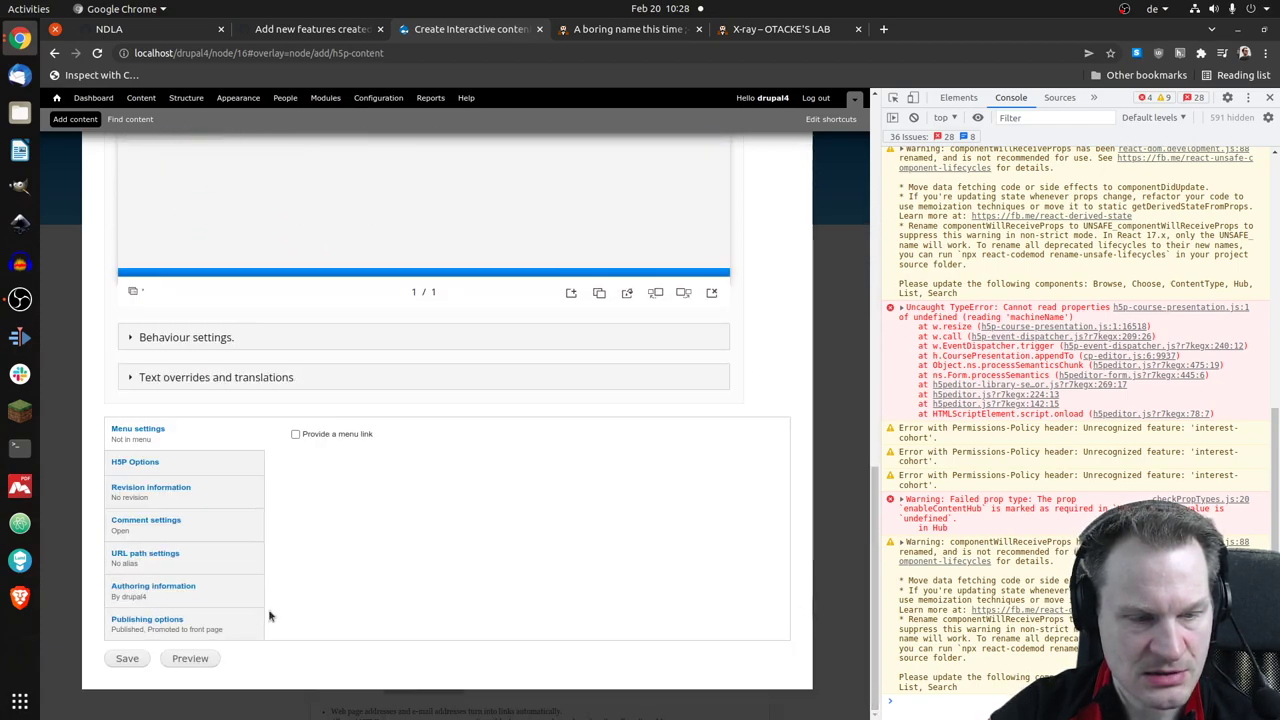
{"action": "left_click", "coordinate": [127, 659]}
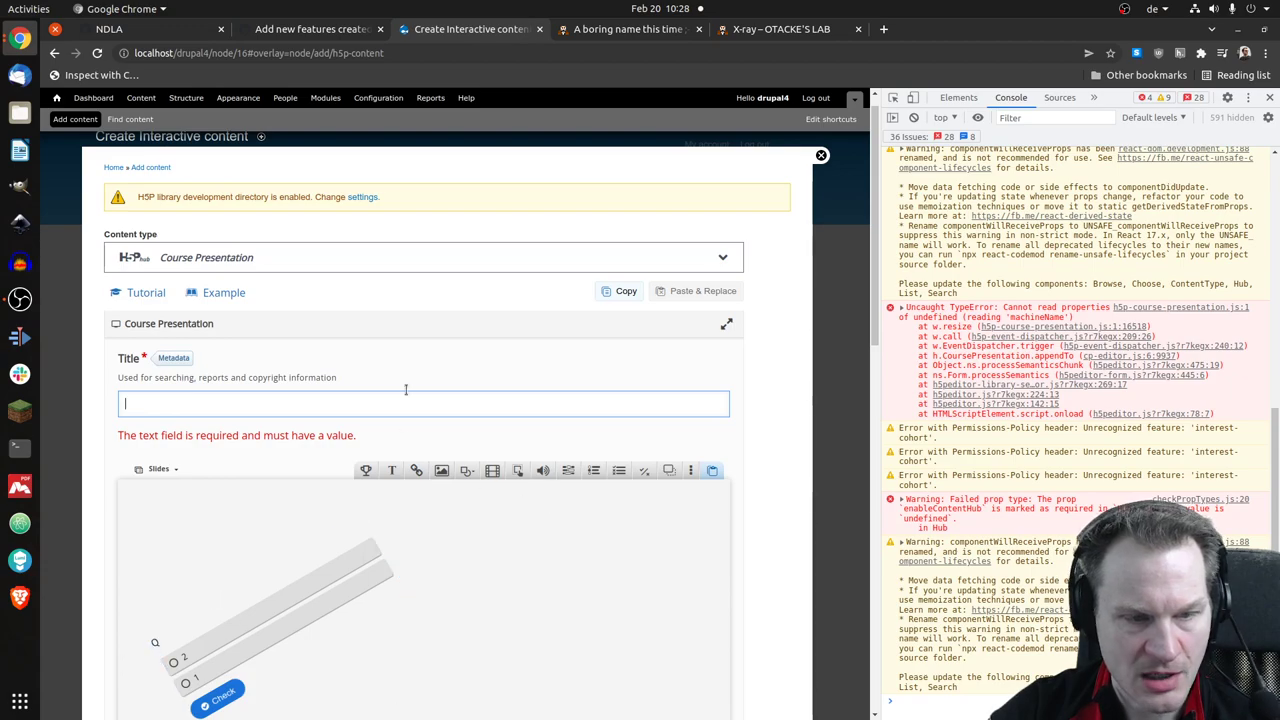
{"action": "type", "text": "foo"}
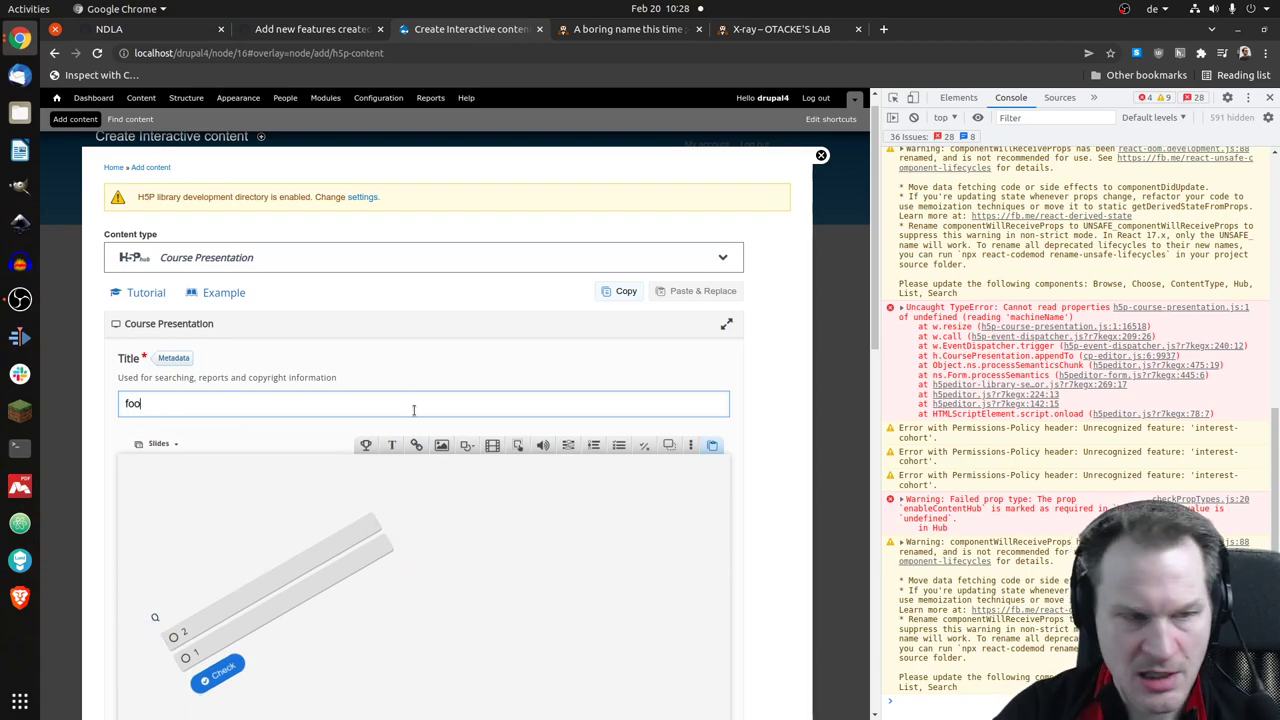
{"action": "scroll", "coordinate": [400, 520], "scroll_direction": "down", "scroll_amount": 5}
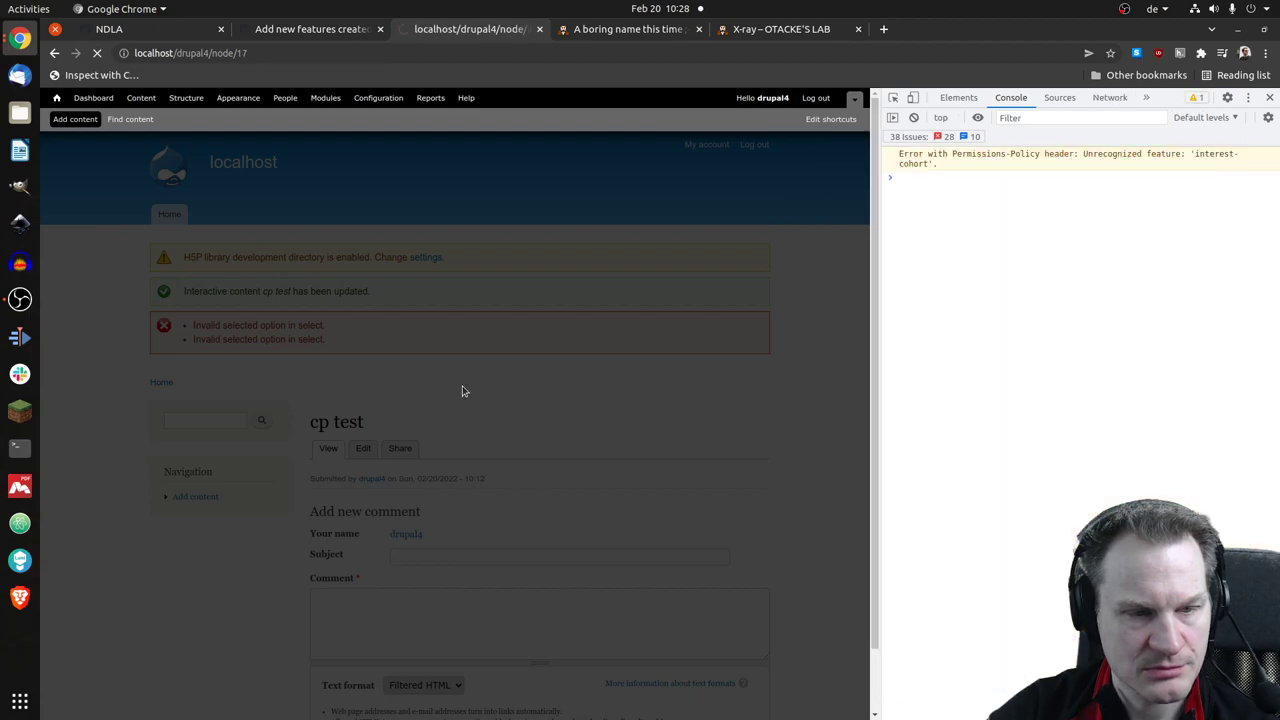
- Check answer 1 for a 1/1 score and flip between the summary and first slides
{"action": "scroll", "coordinate": [862, 352], "scroll_direction": "down", "scroll_amount": 3}
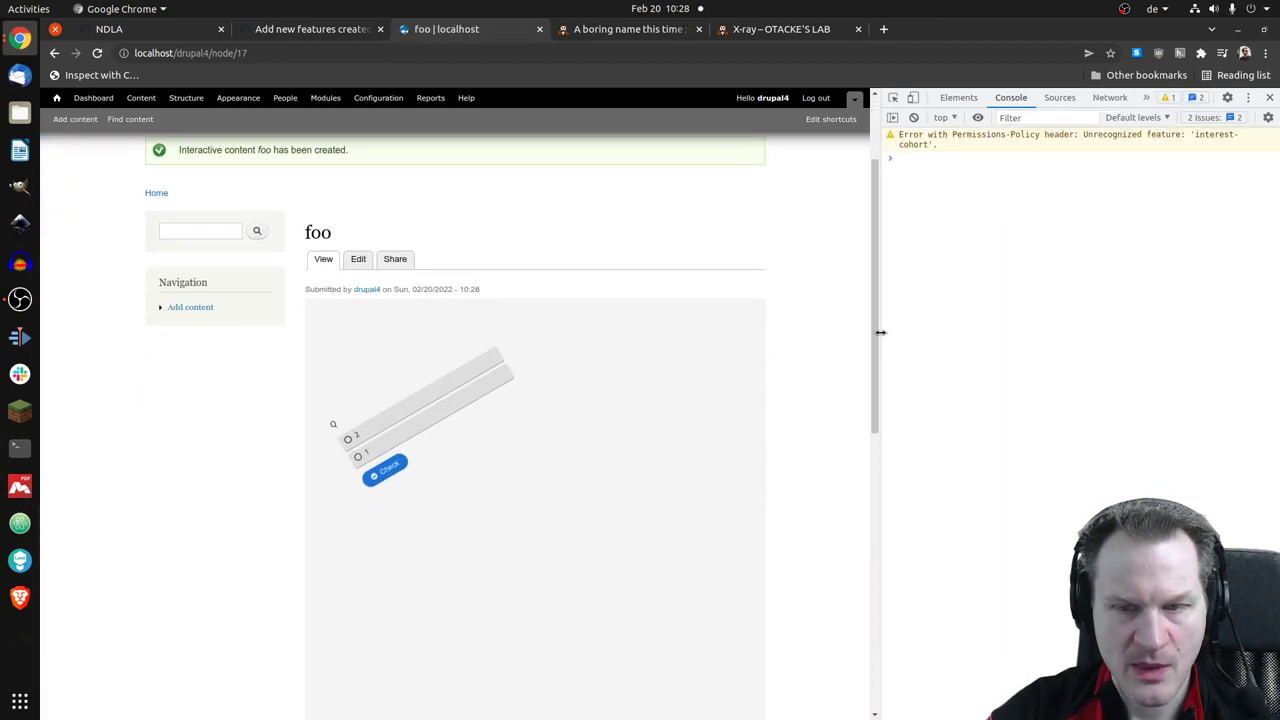
{"action": "mouse_move", "coordinate": [877, 336]}
{"action": "left_mouse_down"}
{"action": "mouse_move", "coordinate": [875, 467]}
{"action": "mouse_move", "coordinate": [875, 385]}
{"action": "left_mouse_up"}
{"action": "scroll", "coordinate": [419, 317], "scroll_direction": "down", "scroll_amount": 2}
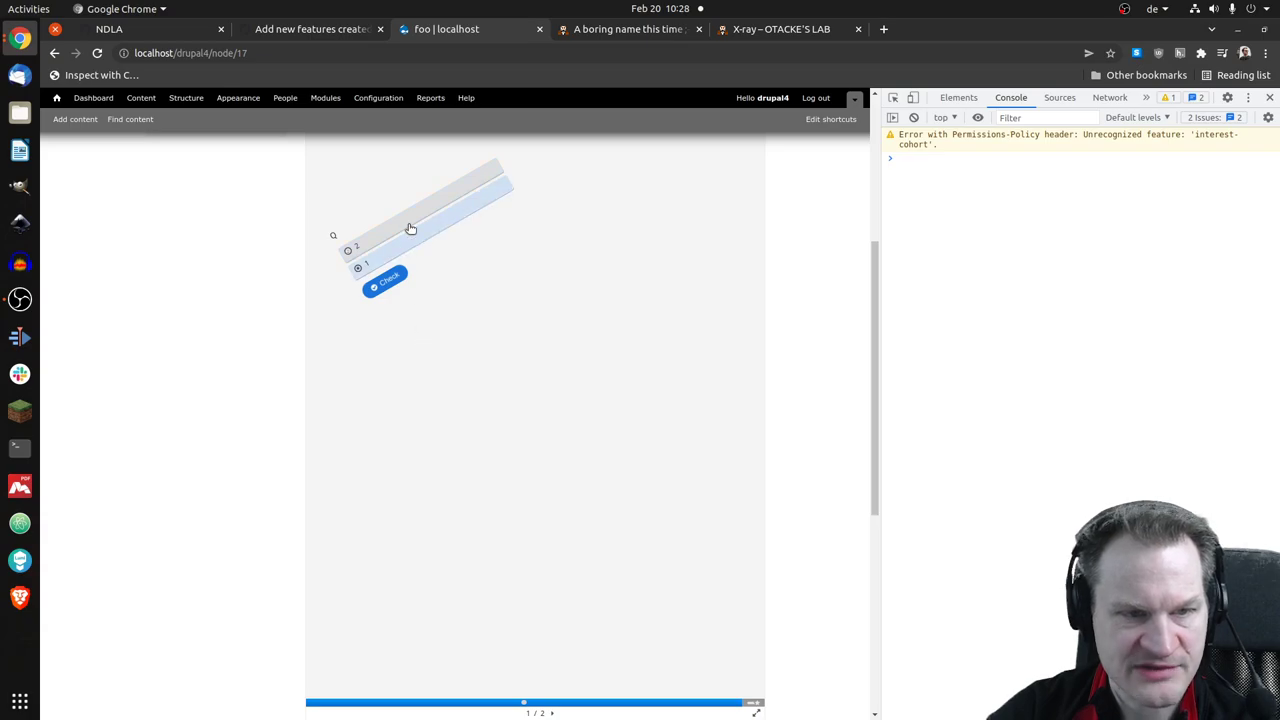
{"action": "left_click", "coordinate": [393, 284]}
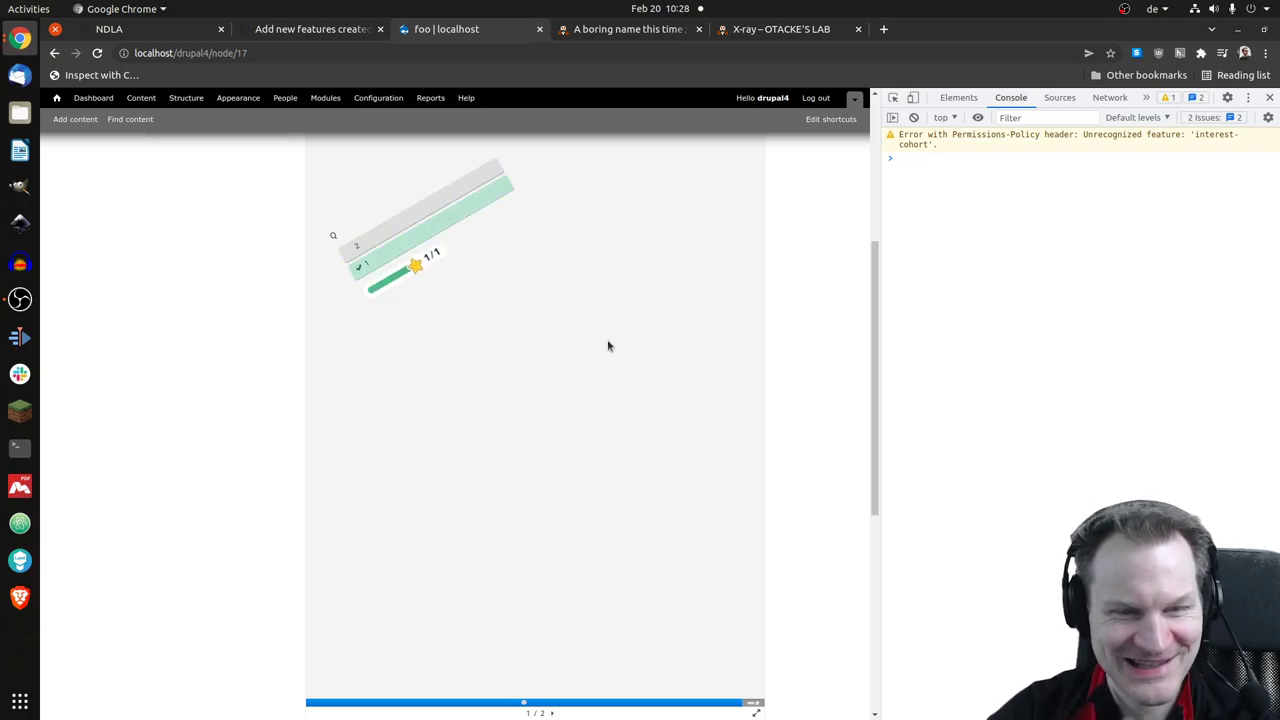
{"action": "scroll", "coordinate": [606, 347], "scroll_direction": "down", "scroll_amount": 1}
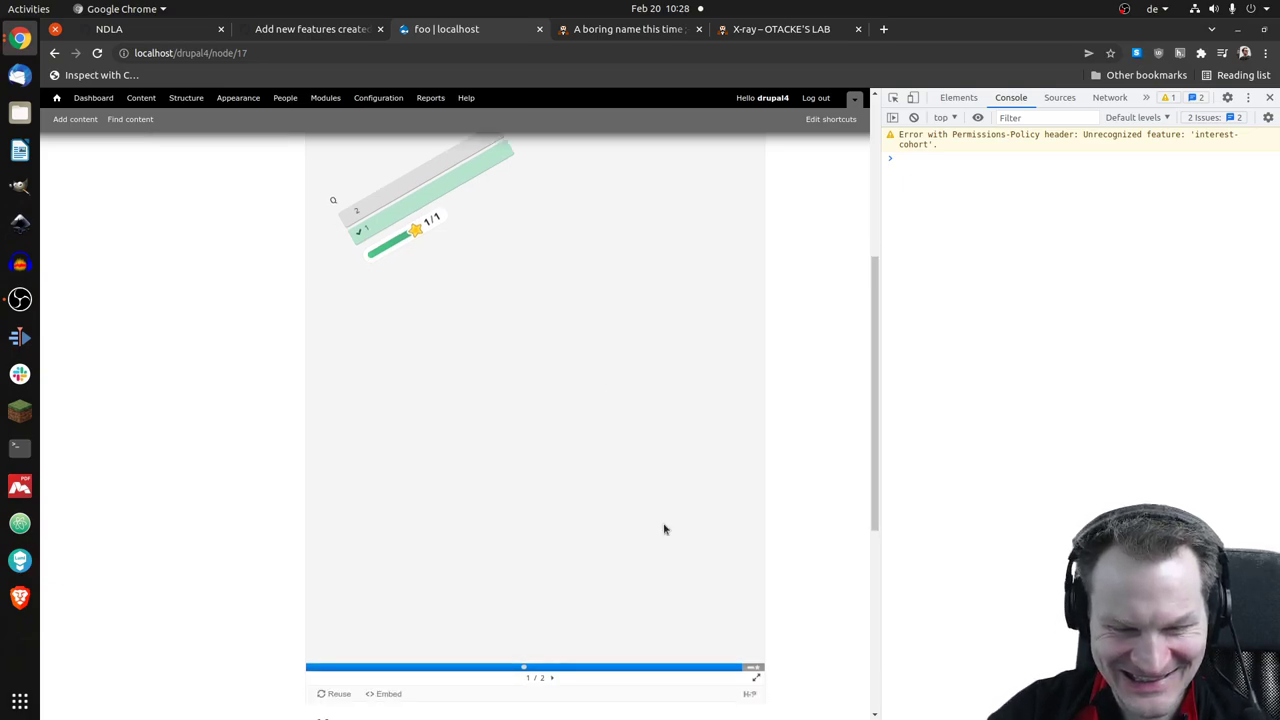
{"action": "left_click", "coordinate": [750, 667]}
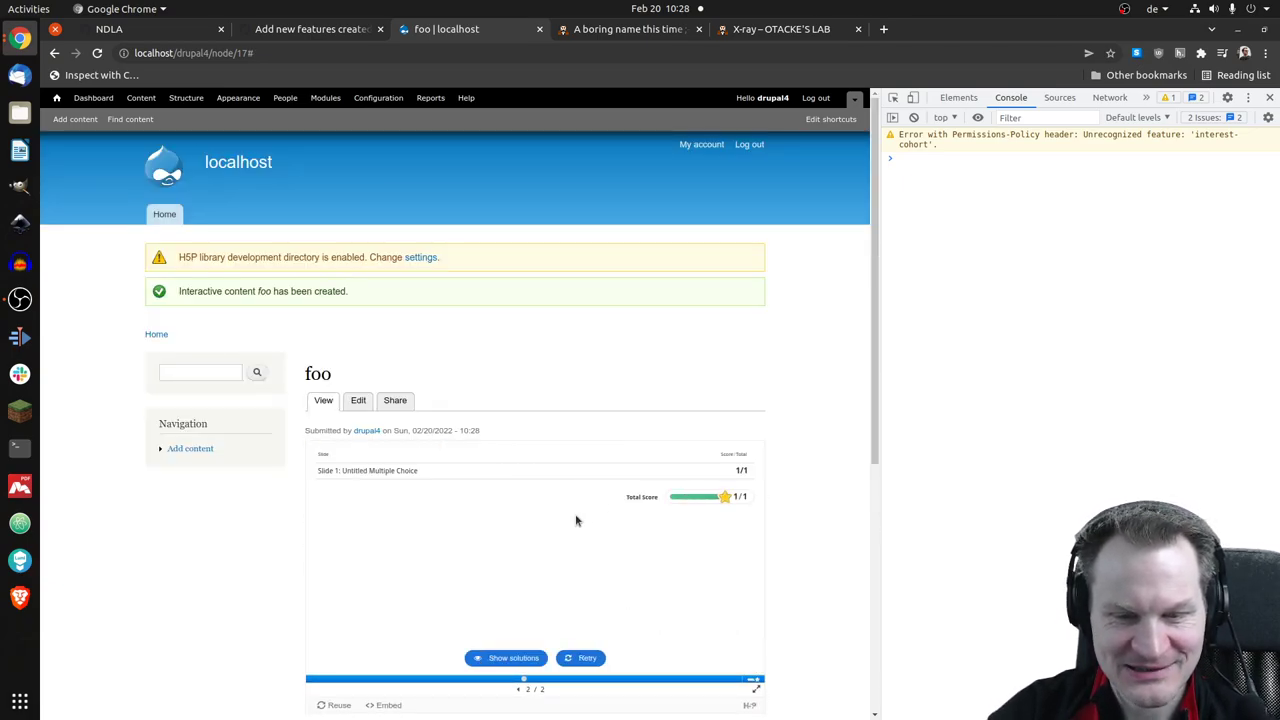
{"action": "scroll", "coordinate": [576, 520], "scroll_direction": "down", "scroll_amount": 2}
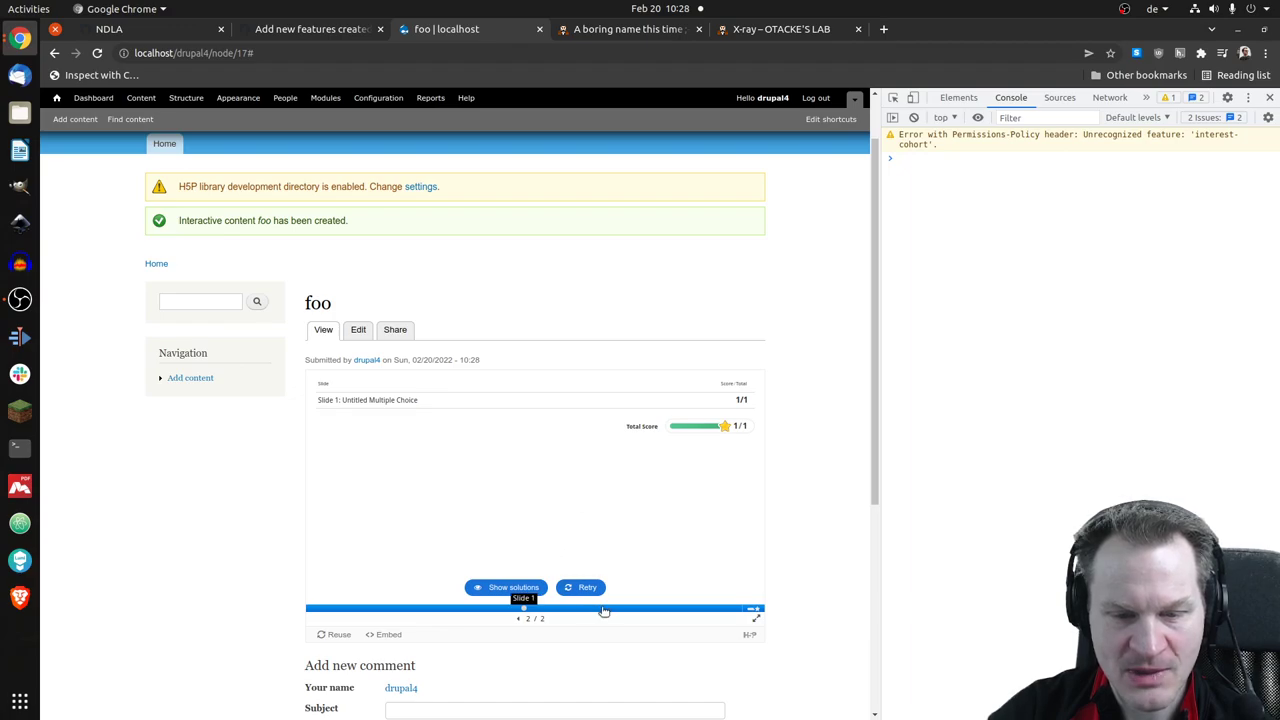
{"action": "left_click", "coordinate": [580, 588]}
{"action": "scroll", "coordinate": [575, 492], "scroll_direction": "down", "scroll_amount": 2}
{"action": "scroll", "coordinate": [572, 482], "scroll_direction": "down", "scroll_amount": 5}
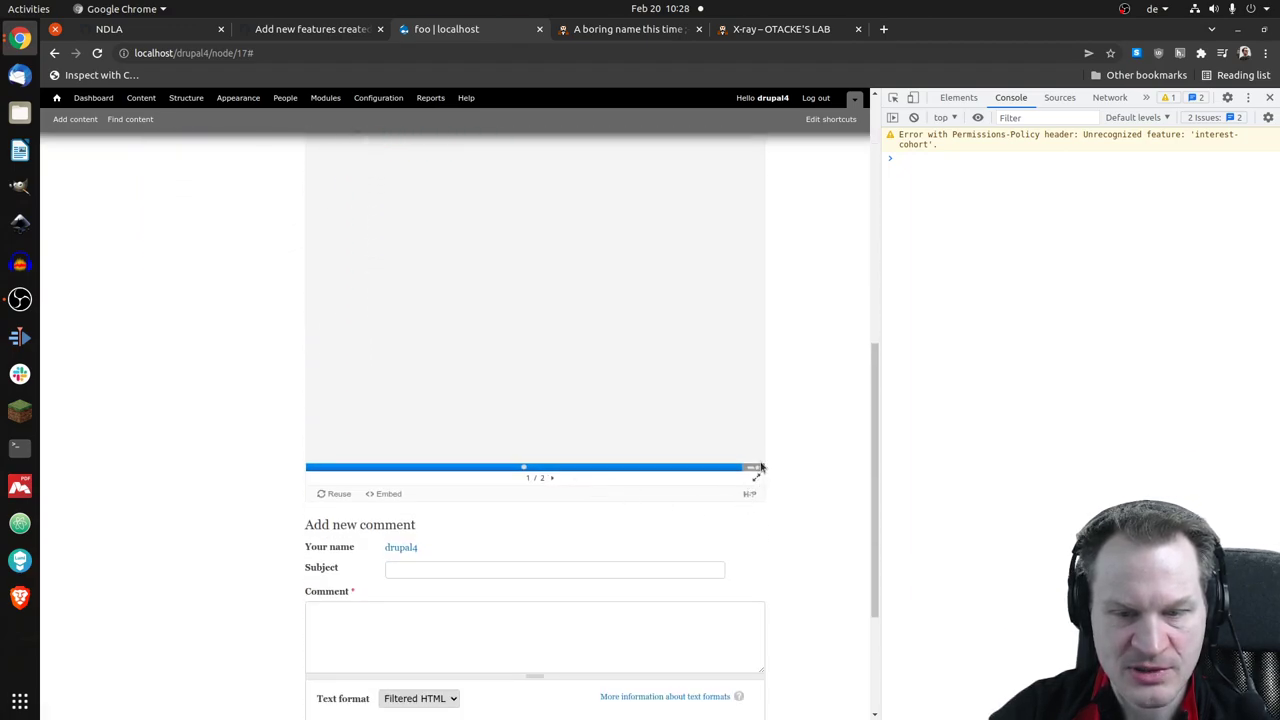
{"action": "left_click", "coordinate": [762, 467]}
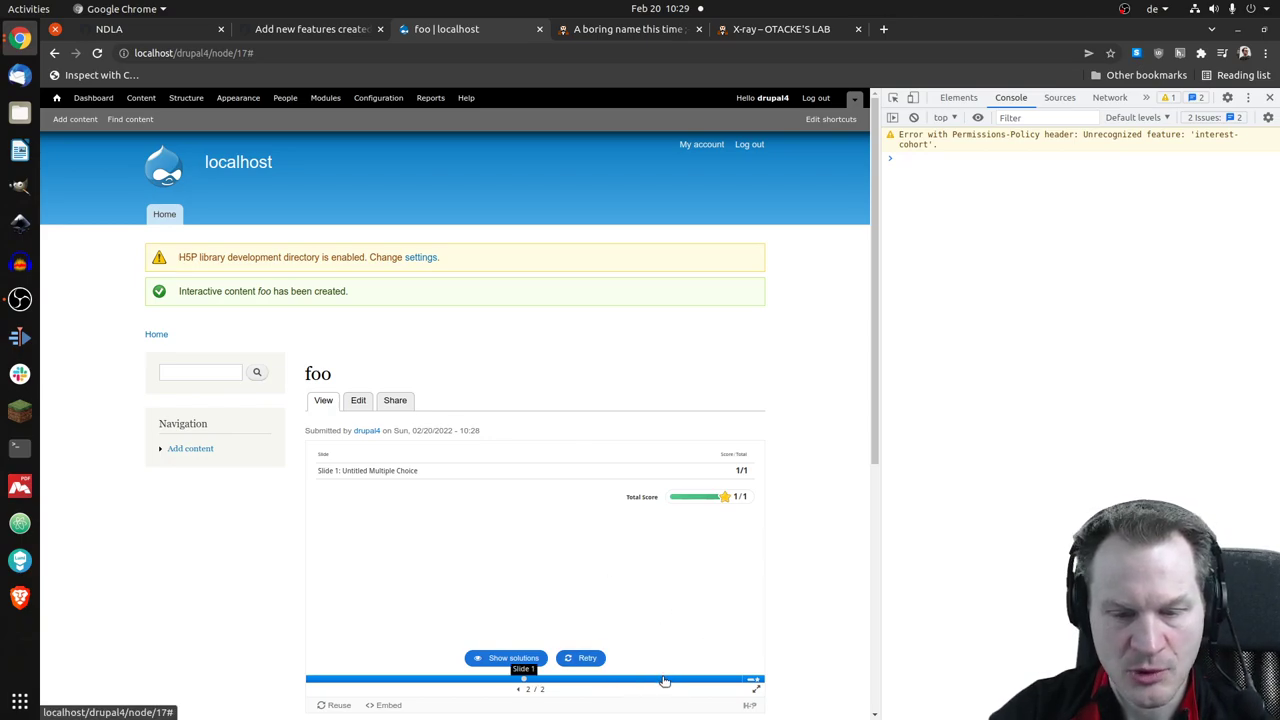
{"action": "left_click", "coordinate": [664, 680]}
- Open foo's edit form, then switch to the GitHub pull request #66 tab
{"action": "scroll", "coordinate": [636, 520], "scroll_direction": "down", "scroll_amount": 2}
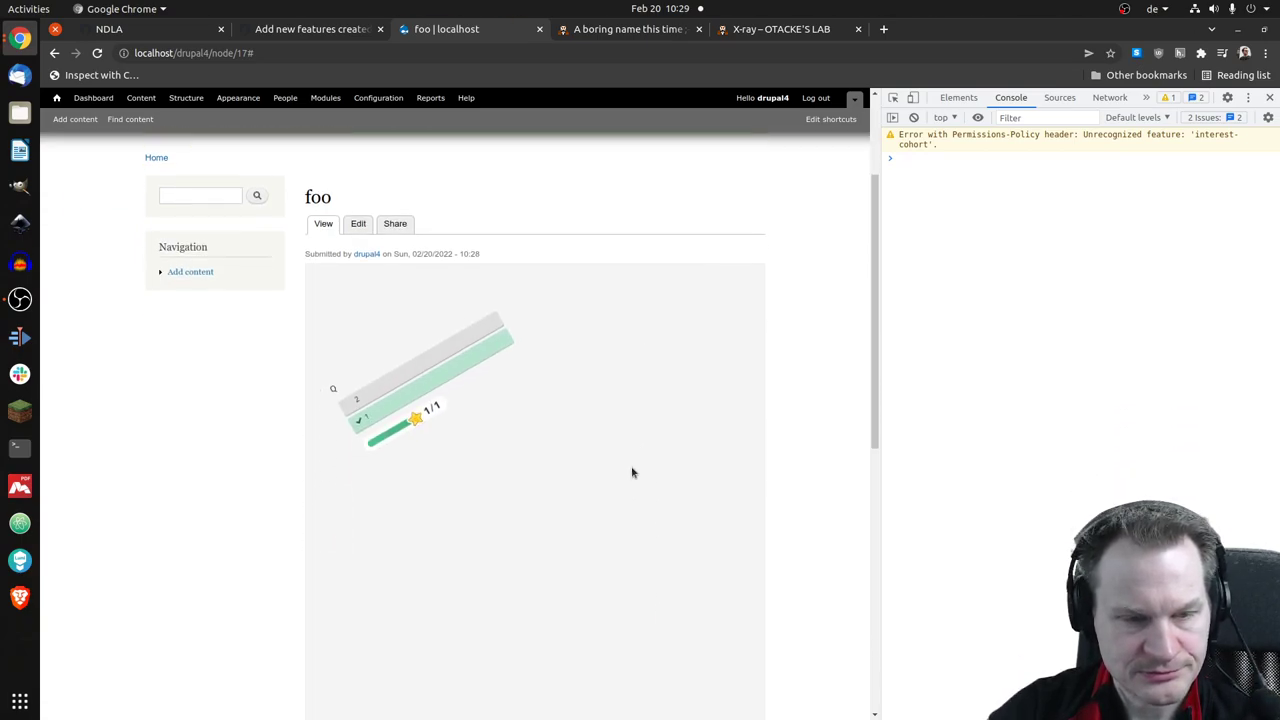
{"action": "scroll", "coordinate": [570, 290], "scroll_direction": "up", "scroll_amount": 2}
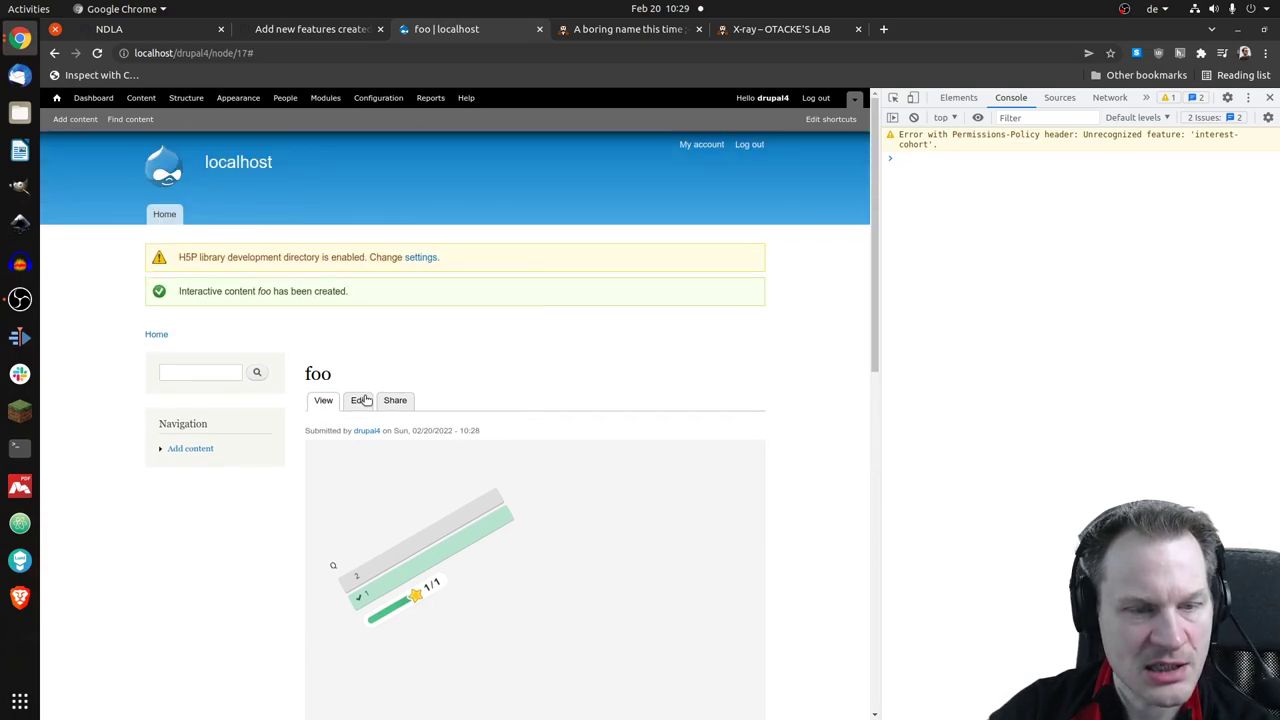
{"action": "left_click", "coordinate": [362, 401]}
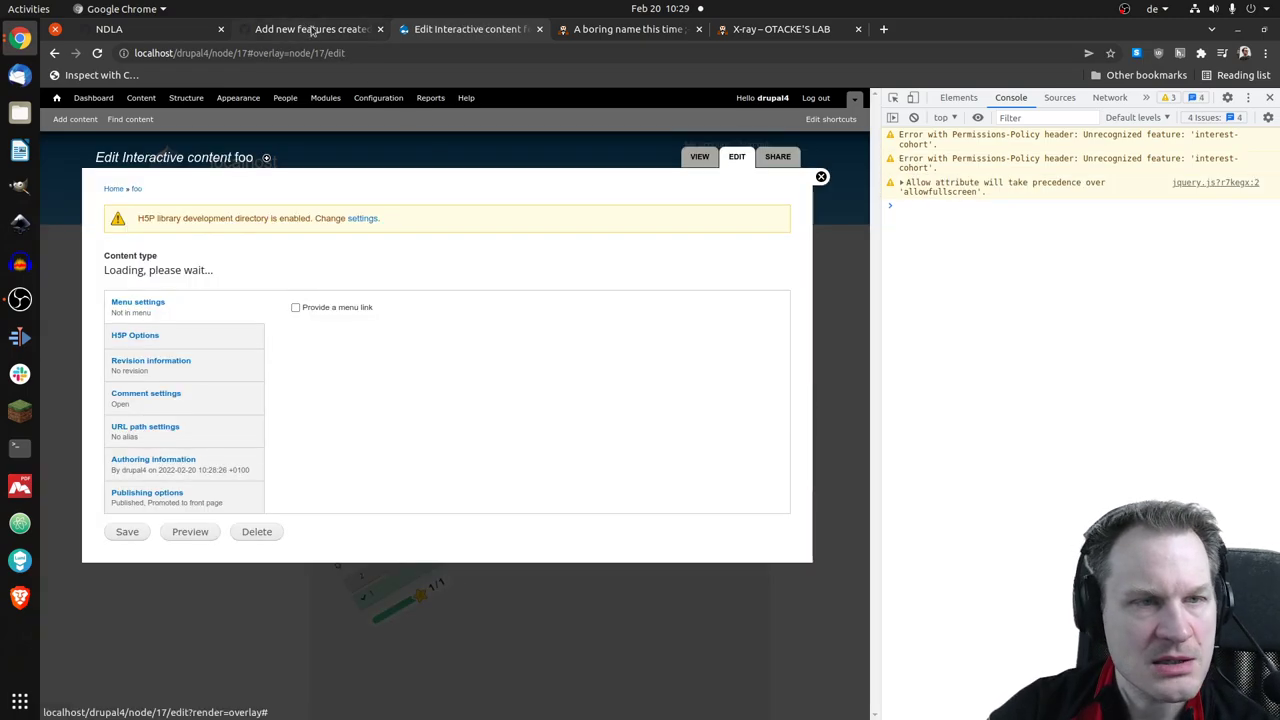
{"action": "left_click", "coordinate": [310, 36]}
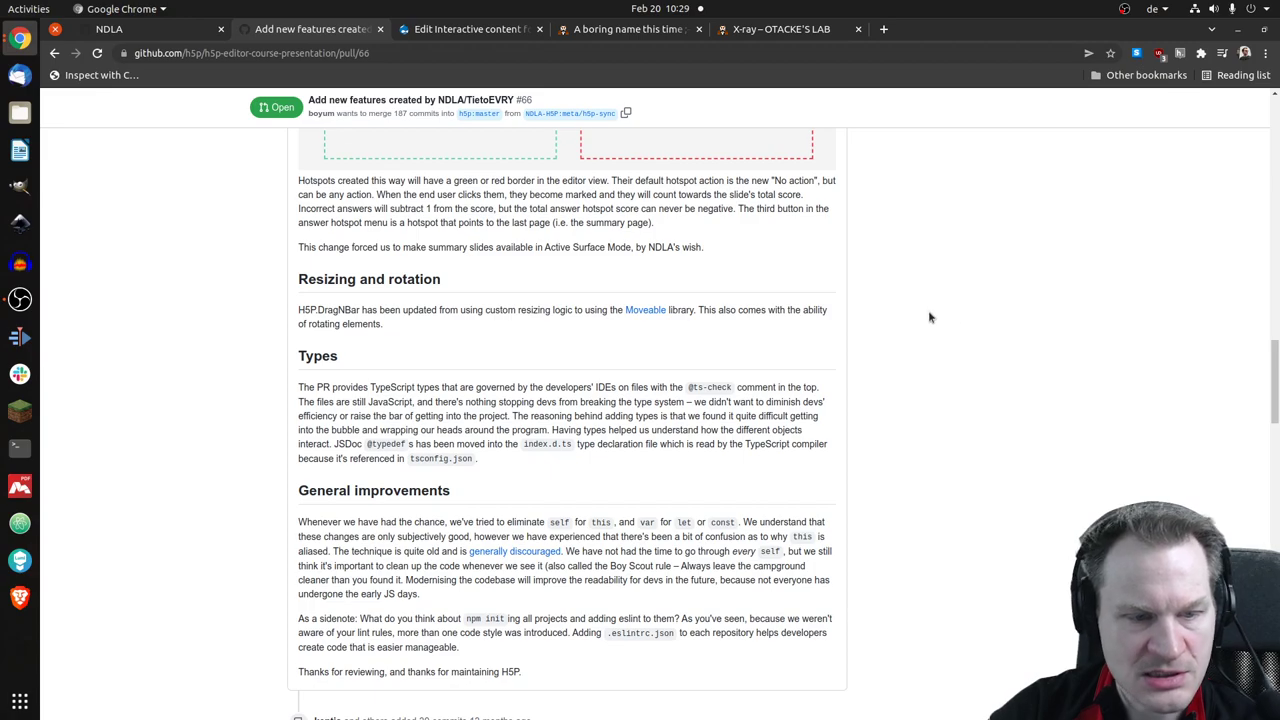
- Review the PR's Hotspots section and its 'Renaming' heading, then return to foo's edit tab
{"action": "scroll", "coordinate": [923, 290], "scroll_direction": "up", "scroll_amount": 2}
{"action": "scroll", "coordinate": [938, 272], "scroll_direction": "up", "scroll_amount": 4}
{"action": "scroll", "coordinate": [939, 272], "scroll_direction": "up", "scroll_amount": 1}
{"action": "scroll", "coordinate": [939, 272], "scroll_direction": "up", "scroll_amount": 1}
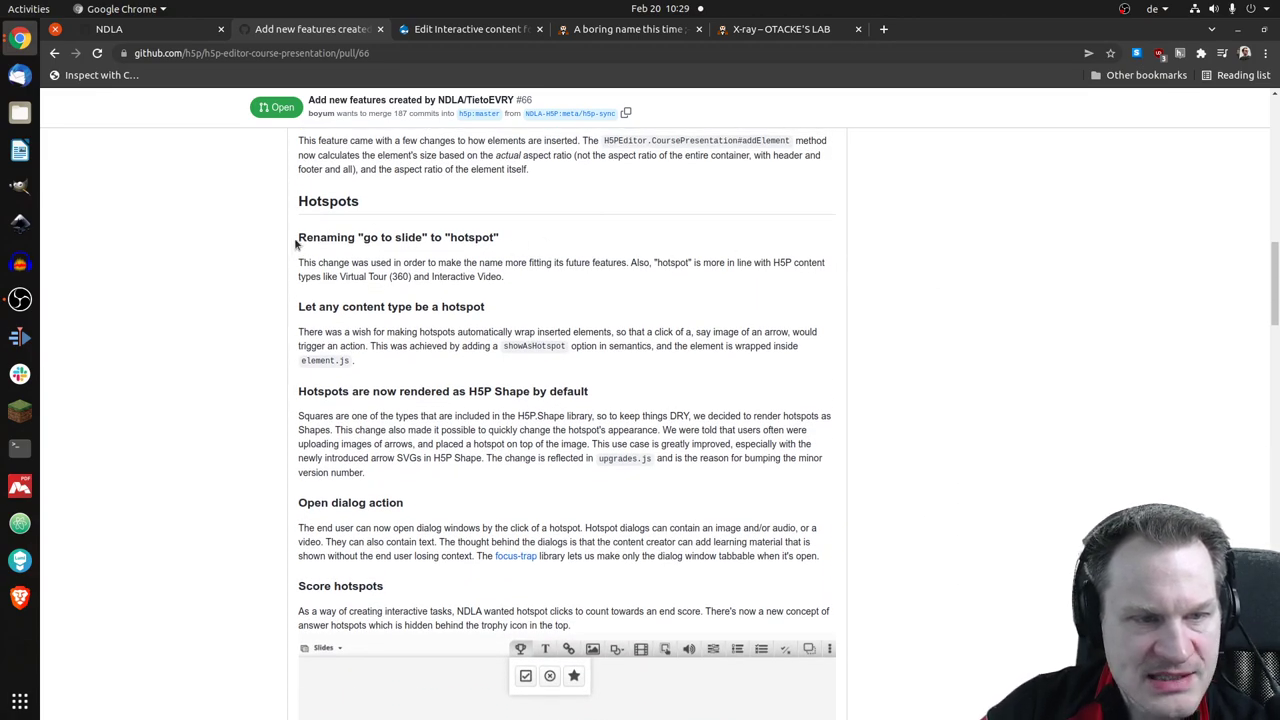
{"action": "left_click_drag", "start_coordinate": [312, 234], "coordinate": [522, 237]}
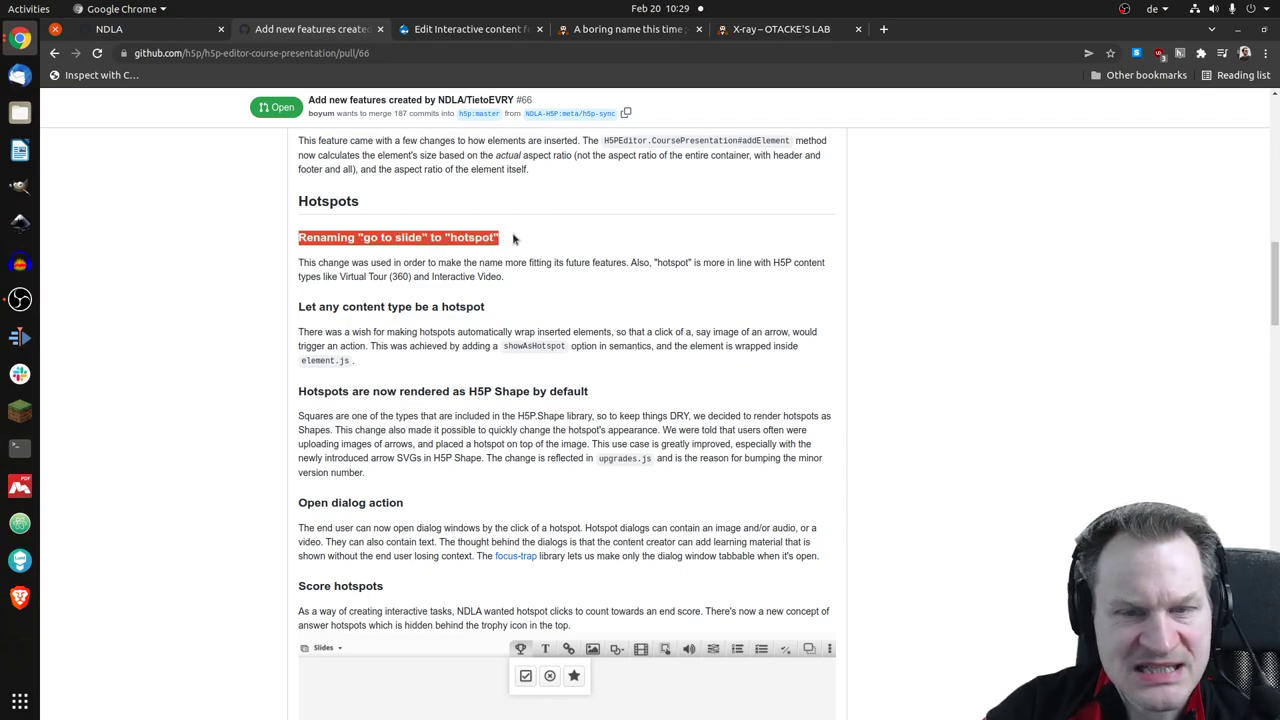
{"action": "left_click", "coordinate": [512, 238]}
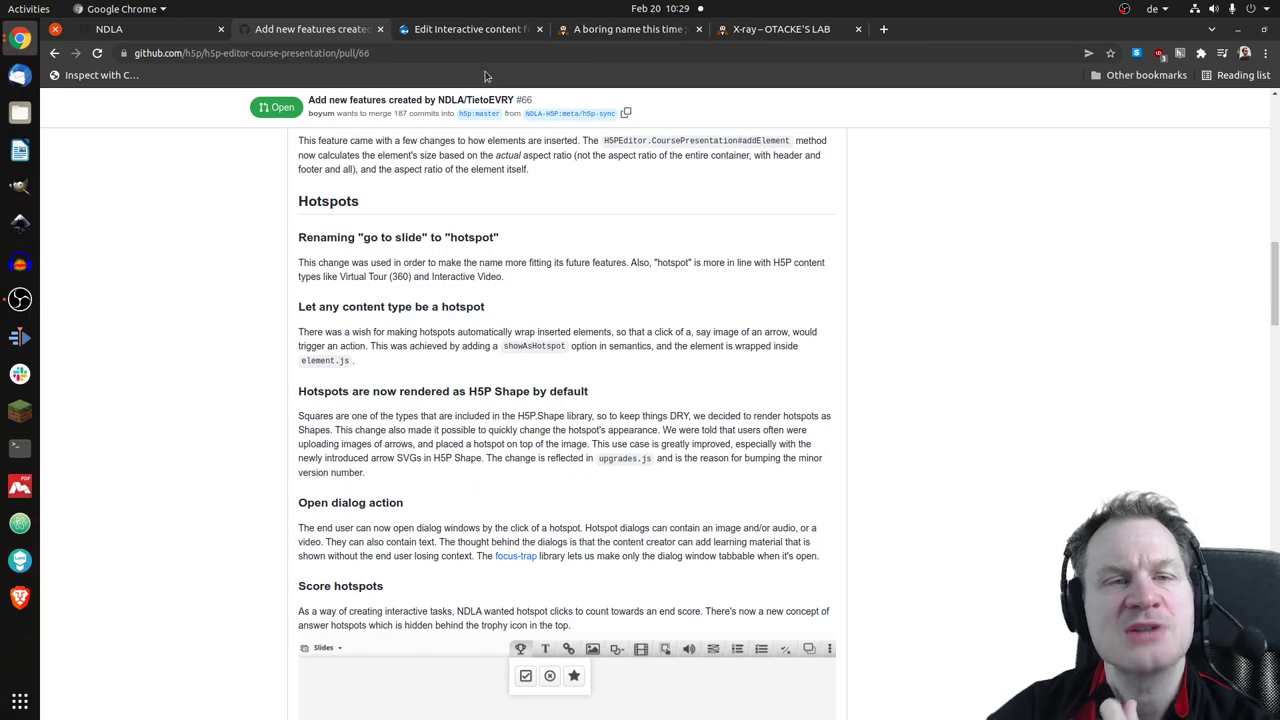
{"action": "key", "text": "ctrl+Tab"}
{"action": "scroll", "coordinate": [480, 510], "scroll_direction": "down", "scroll_amount": 3}
- Make the multiple-choice element display as a hotspot titled 'title'
{"action": "double_click", "coordinate": [290, 480]}
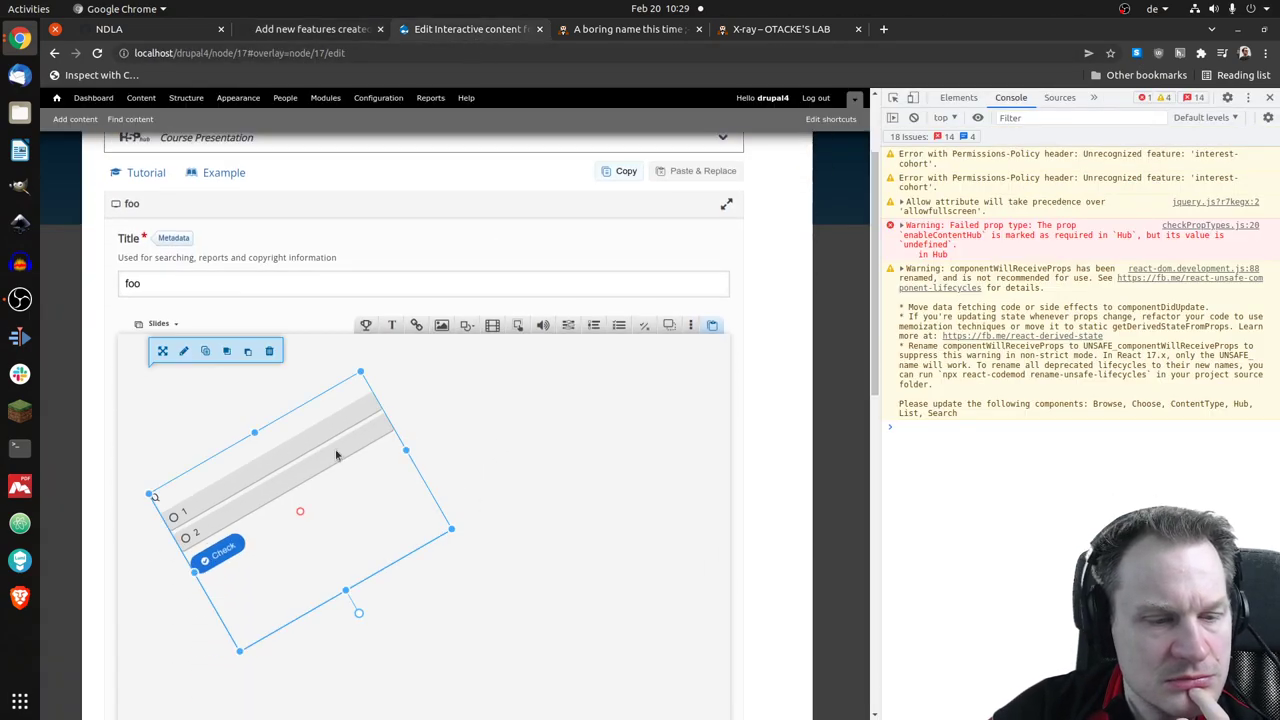
{"action": "scroll", "coordinate": [338, 443], "scroll_direction": "down", "scroll_amount": 2}
{"action": "scroll", "coordinate": [336, 402], "scroll_direction": "down", "scroll_amount": 3}
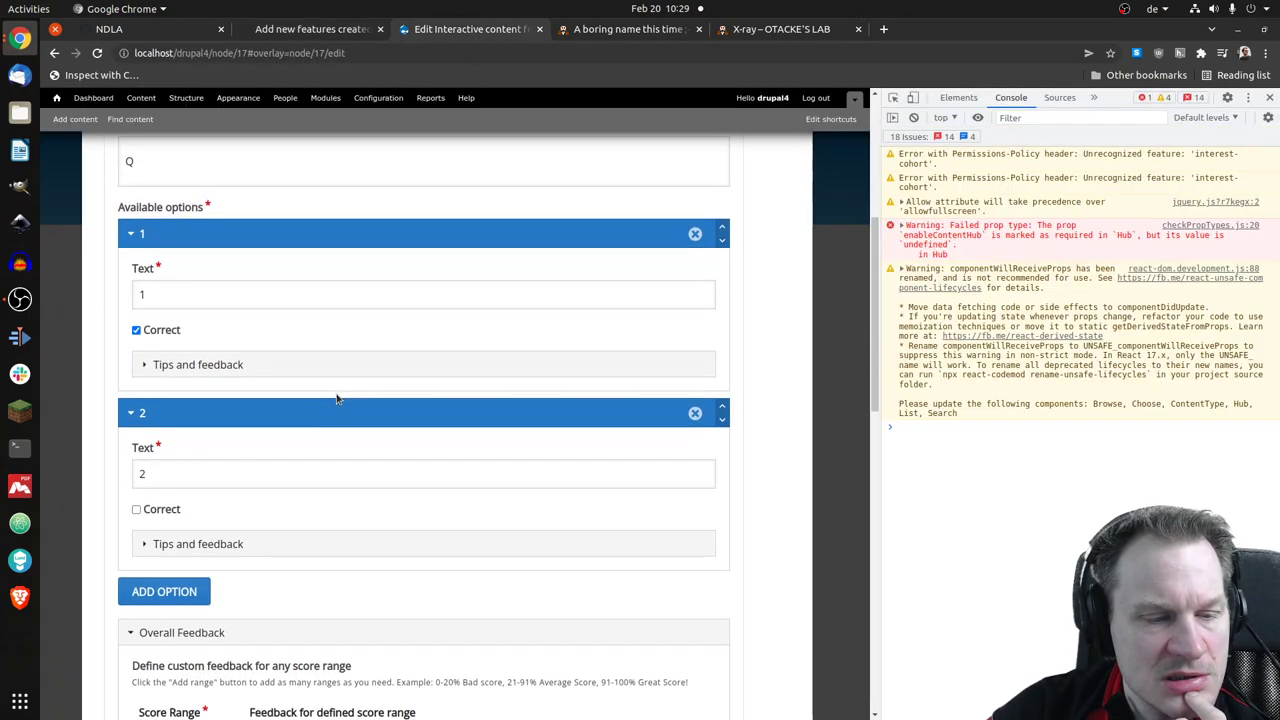
{"action": "scroll", "coordinate": [336, 402], "scroll_direction": "down", "scroll_amount": 3}
{"action": "scroll", "coordinate": [336, 402], "scroll_direction": "down", "scroll_amount": 4}
{"action": "scroll", "coordinate": [335, 398], "scroll_direction": "down", "scroll_amount": 5}
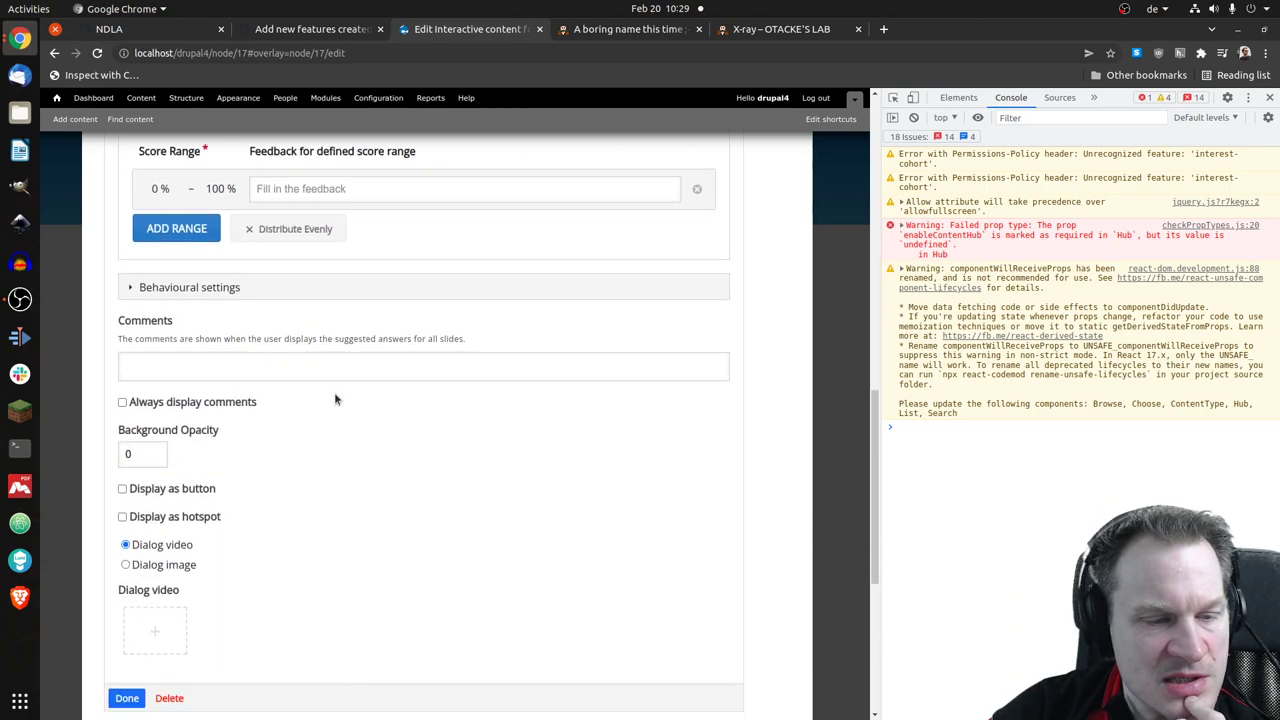
{"action": "left_click", "coordinate": [190, 445]}
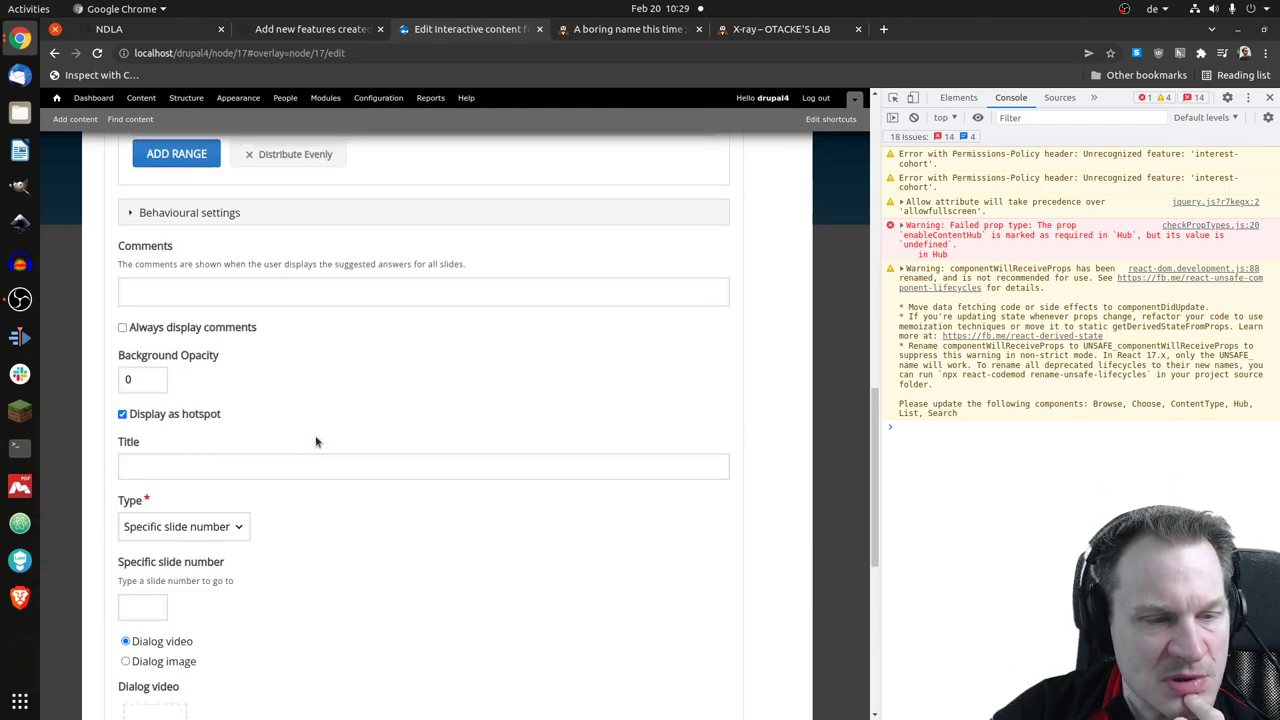
{"action": "scroll", "coordinate": [316, 441], "scroll_direction": "down", "scroll_amount": 3}
{"action": "left_click", "coordinate": [344, 327]}
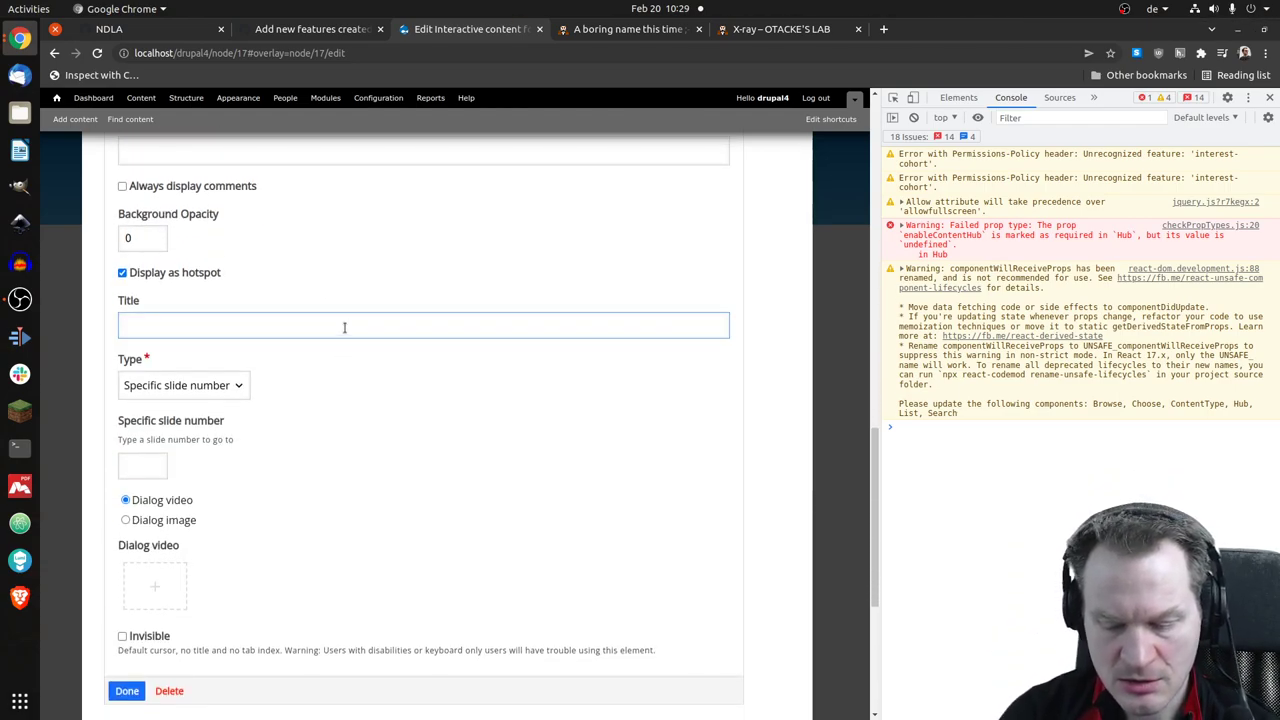
{"action": "type", "text": "title"}
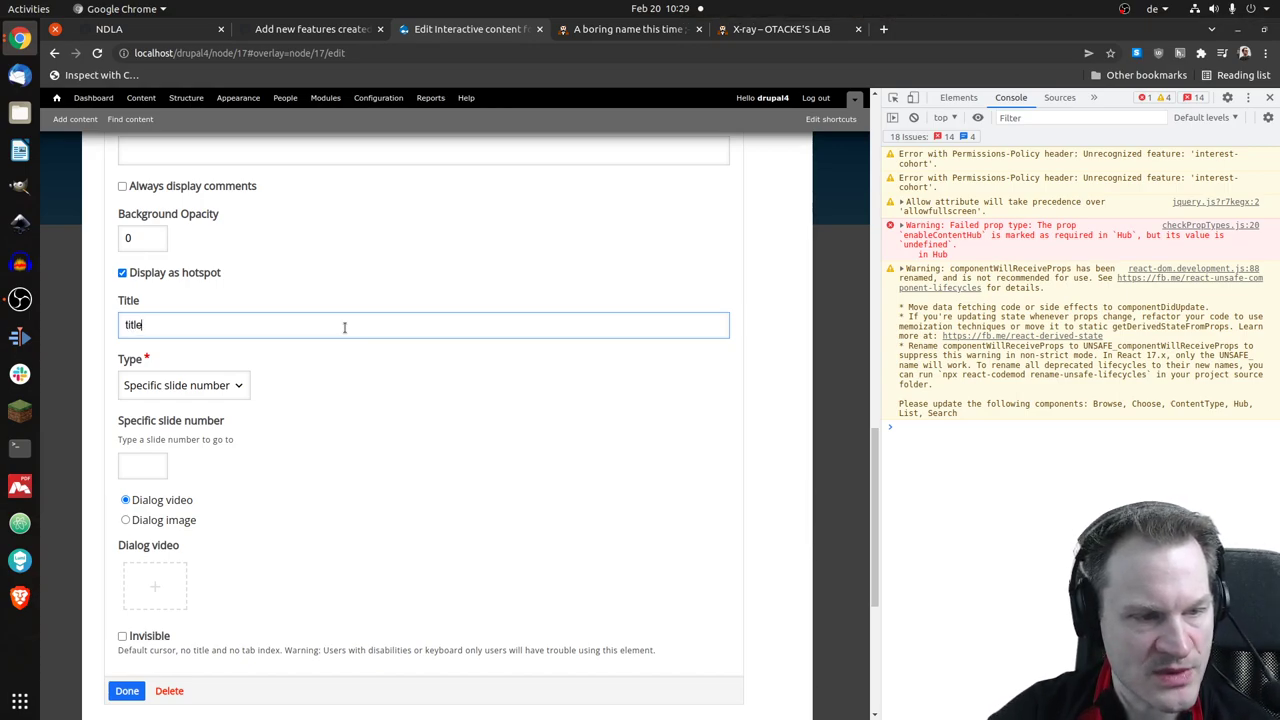
- Set the hotspot's action to Next slide and confirm the element settings
{"action": "left_click", "coordinate": [236, 390]}
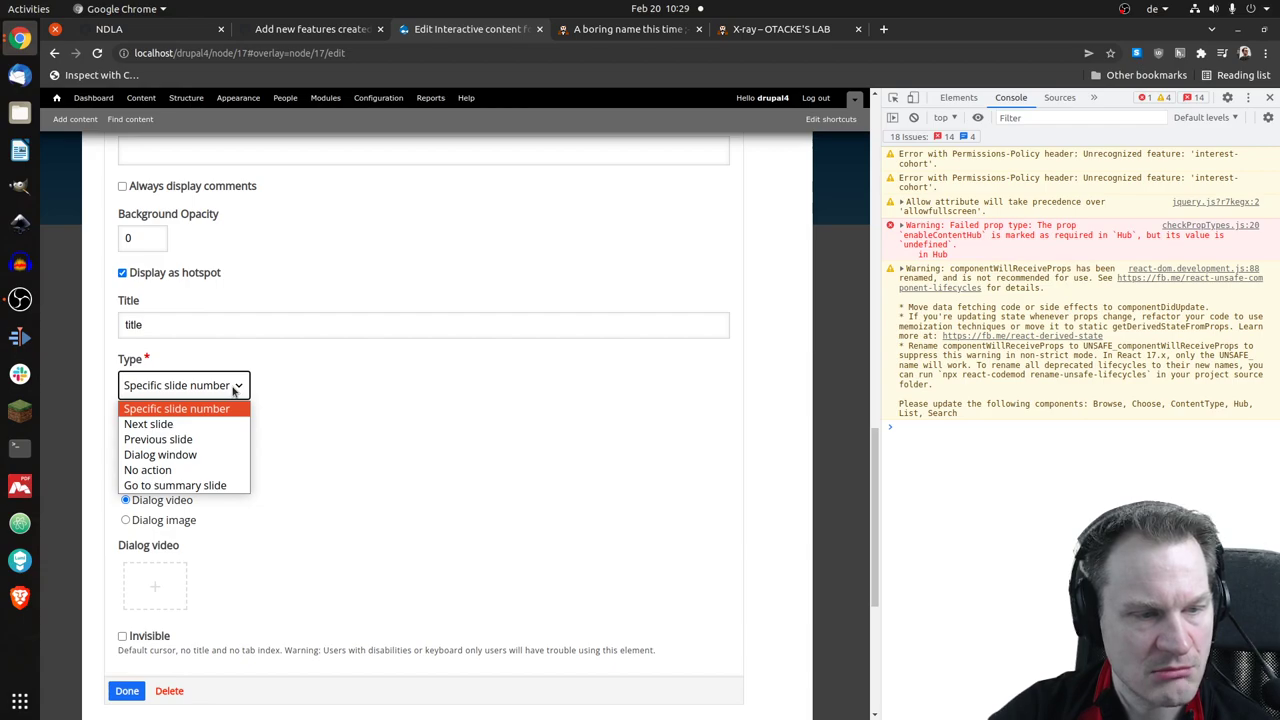
{"action": "left_click", "coordinate": [209, 439]}
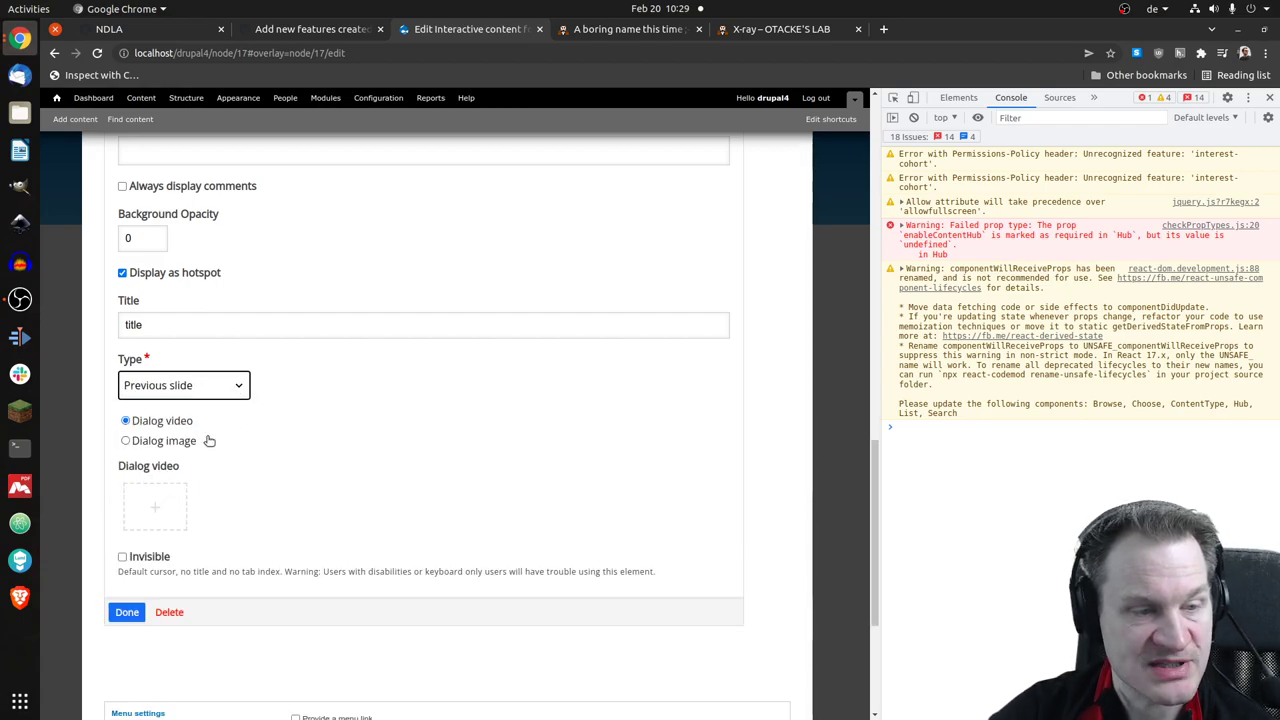
{"action": "left_click", "coordinate": [216, 392]}
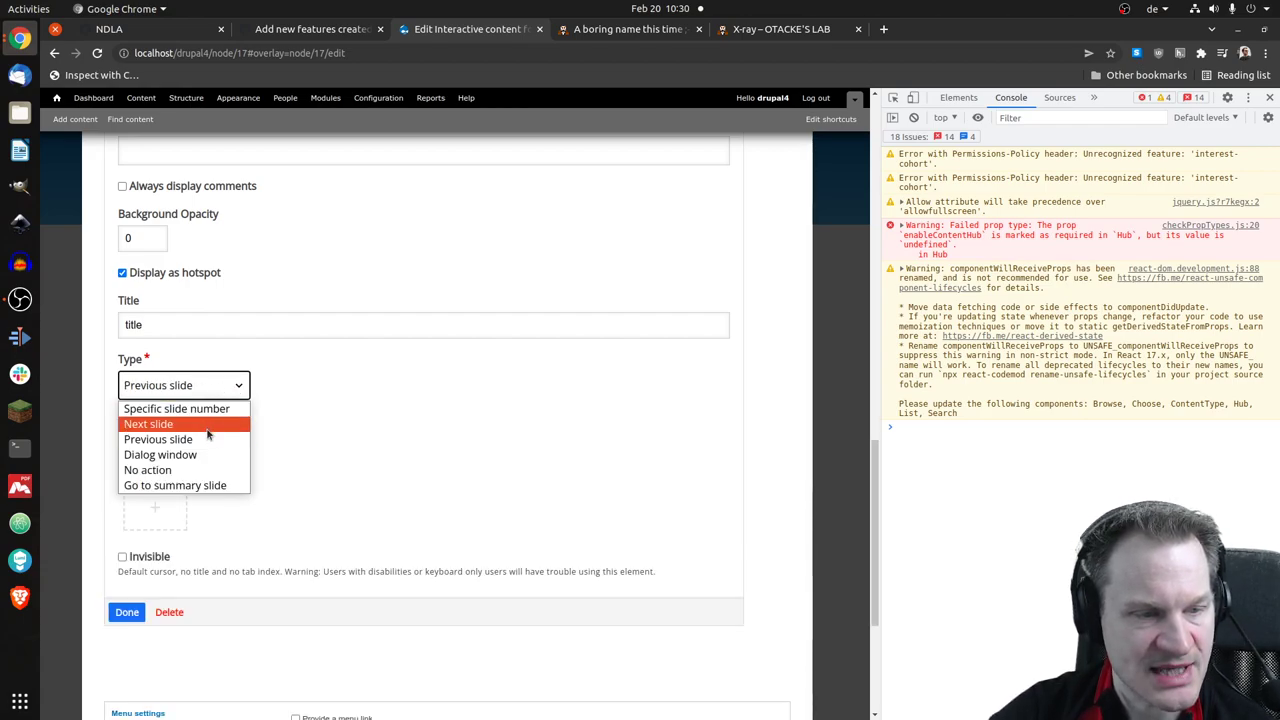
{"action": "left_click", "coordinate": [206, 426]}
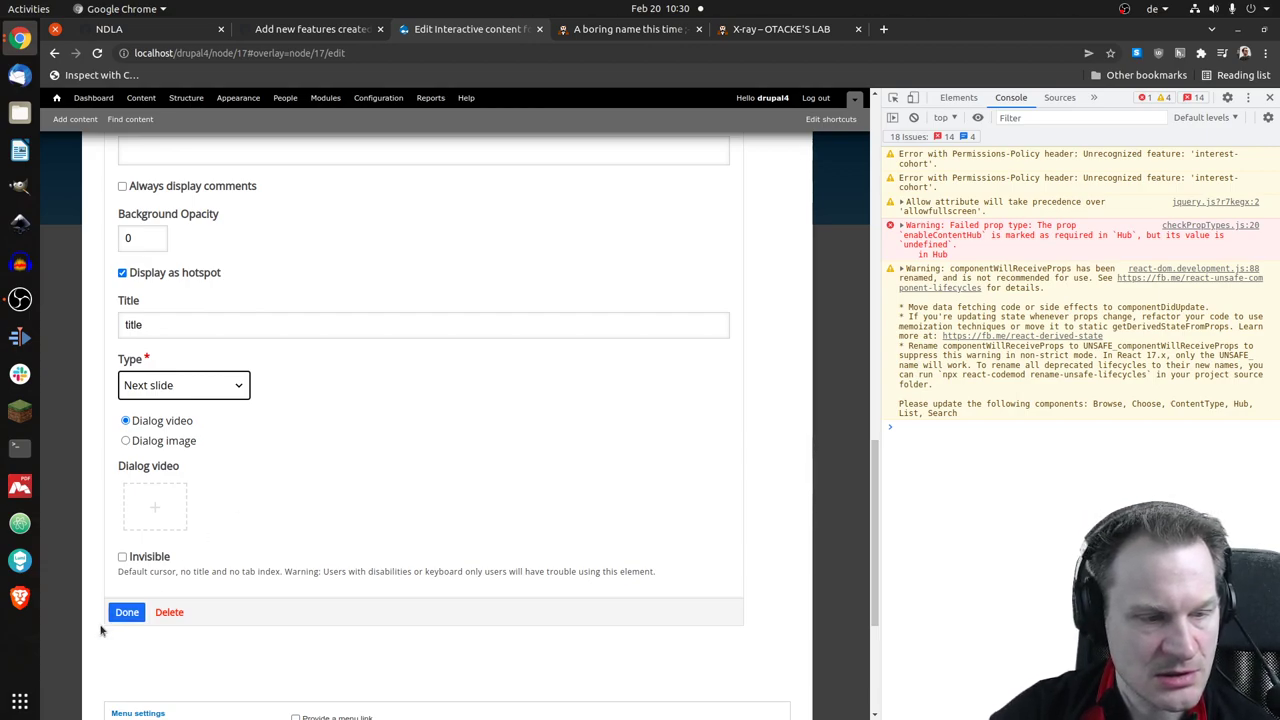
{"action": "left_click", "coordinate": [125, 611]}
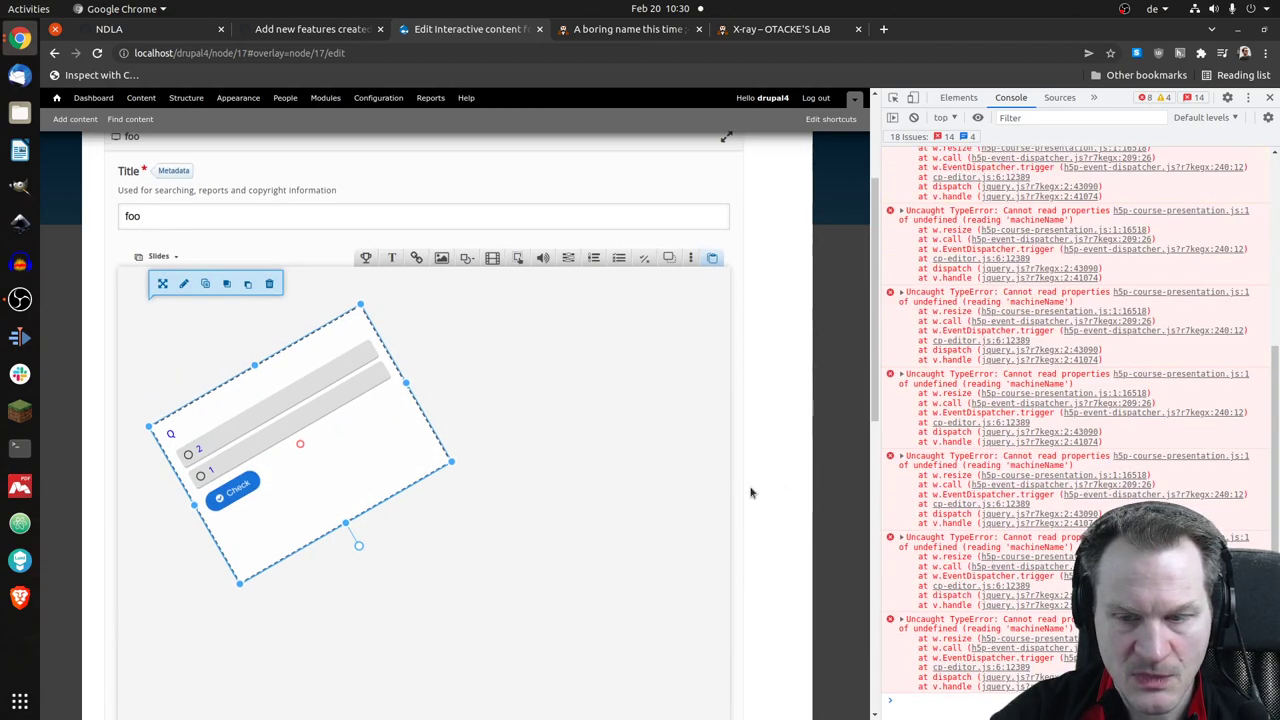
- Add a second slide holding a text box reading 'dsdsd'
{"action": "scroll", "coordinate": [584, 502], "scroll_direction": "down", "scroll_amount": 5}
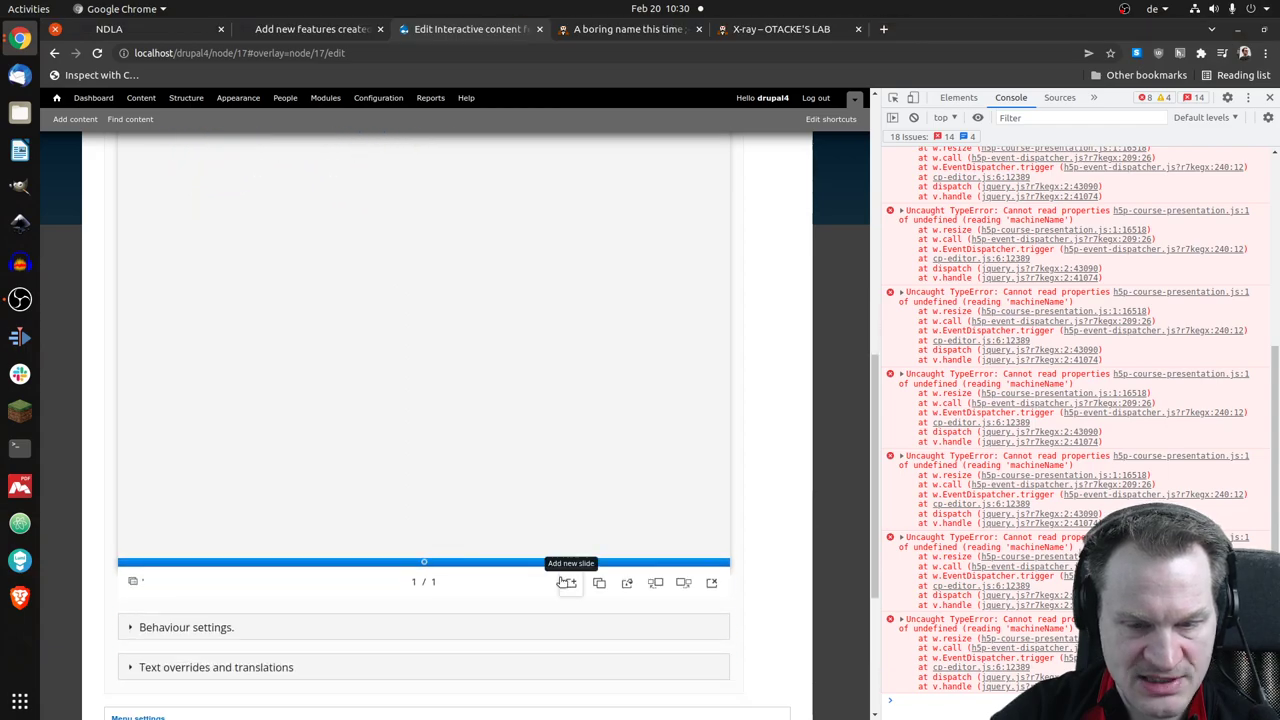
{"action": "left_click", "coordinate": [566, 583]}
{"action": "scroll", "coordinate": [554, 500], "scroll_direction": "up", "scroll_amount": 5}
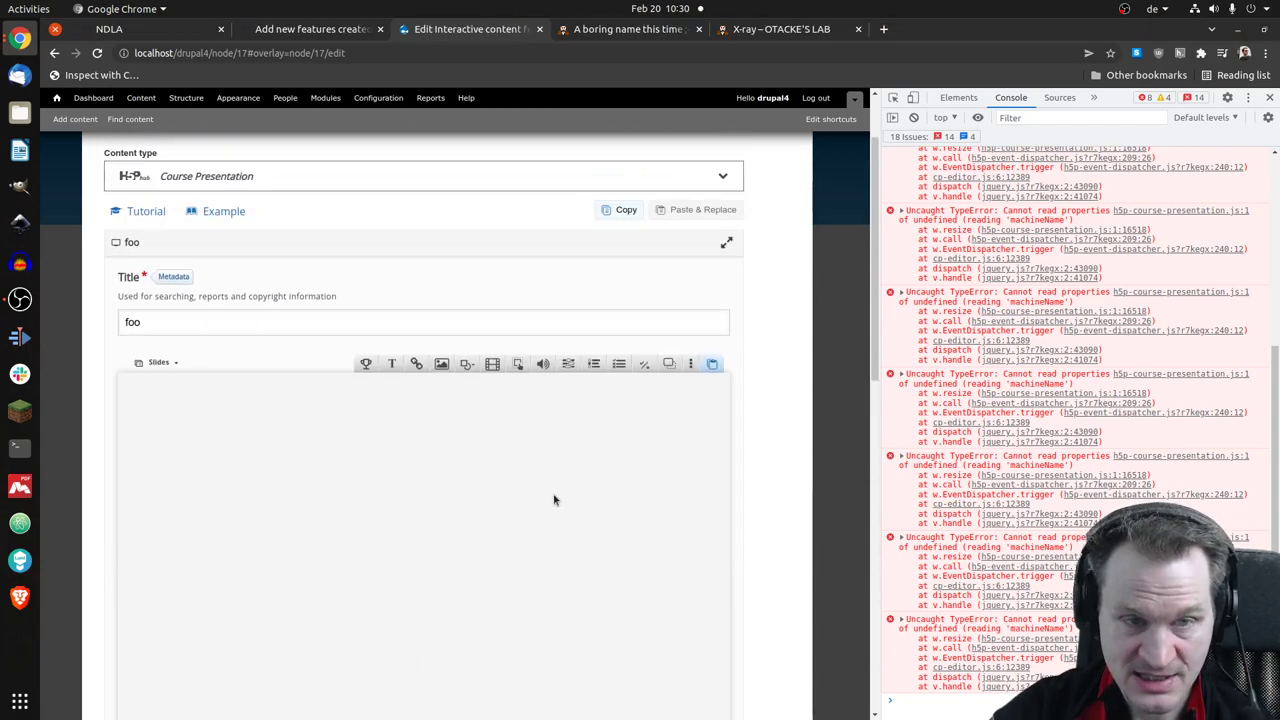
{"action": "left_click", "coordinate": [391, 364]}
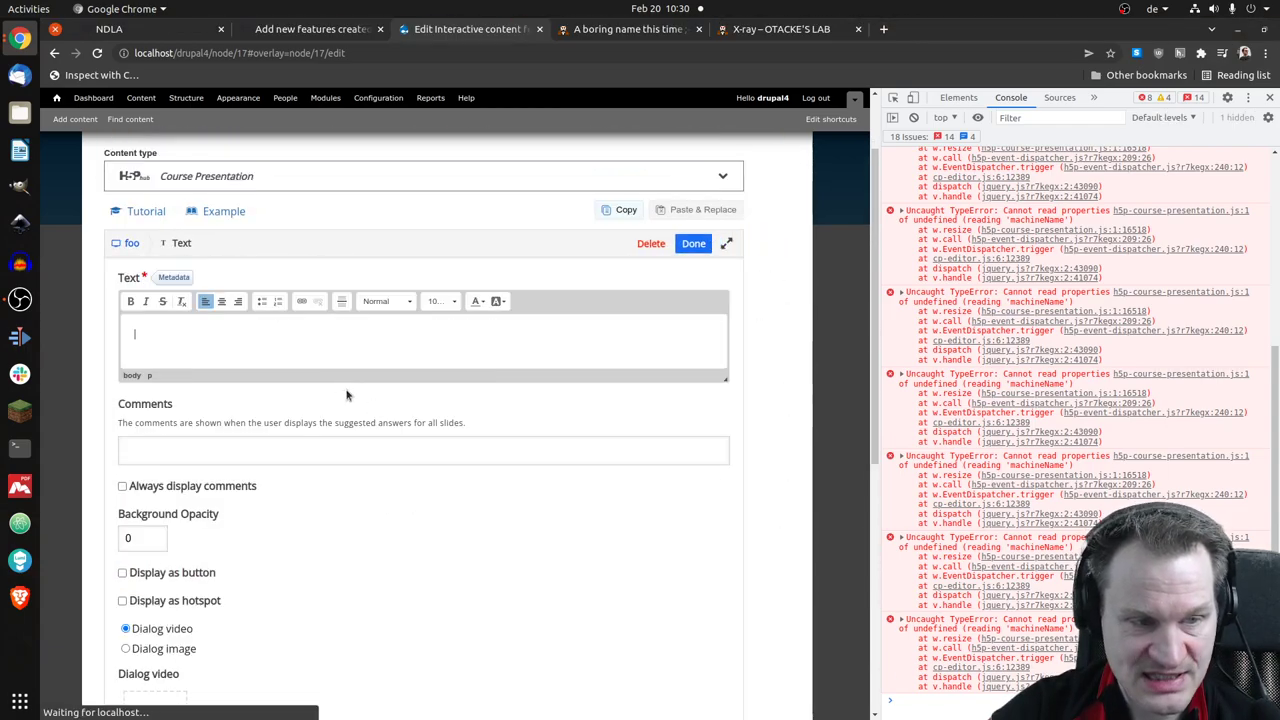
{"action": "type", "text": "dsdsd"}
{"action": "left_click", "coordinate": [693, 243]}
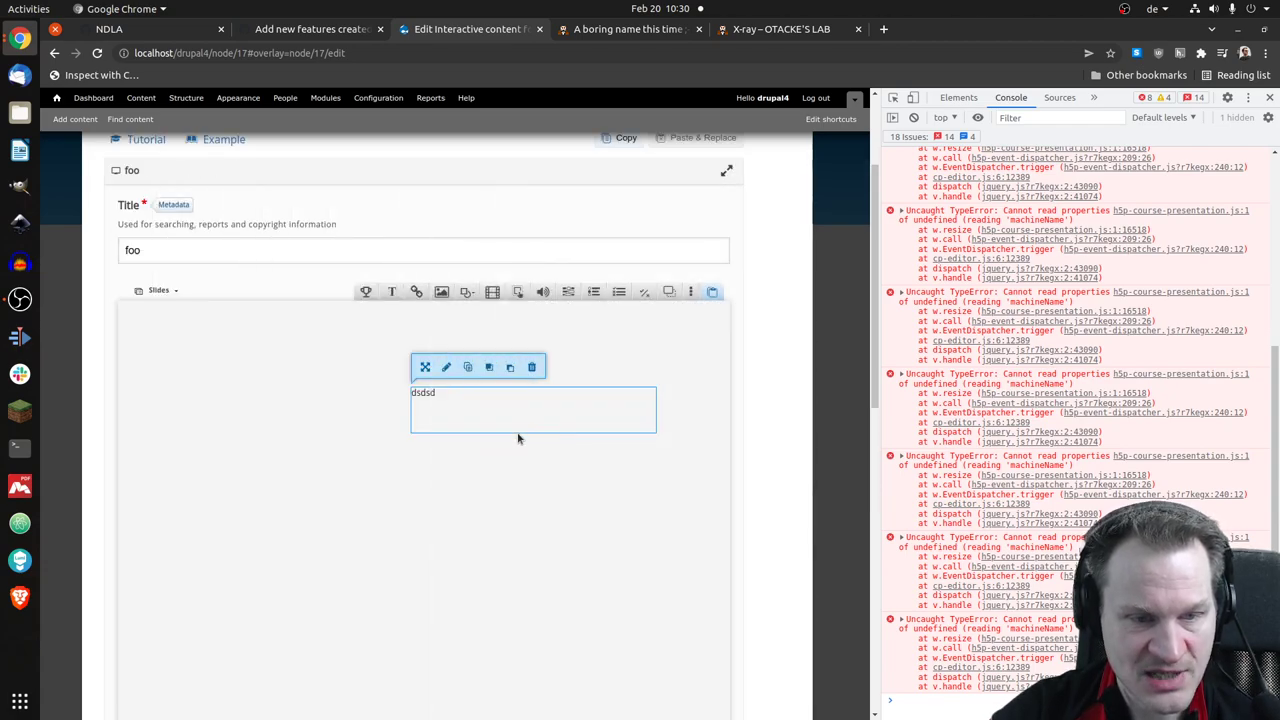
- Scroll through the foo edit form to reach its save controls
{"action": "scroll", "coordinate": [518, 438], "scroll_direction": "down", "scroll_amount": 3}
{"action": "scroll", "coordinate": [771, 620], "scroll_direction": "down", "scroll_amount": 5}
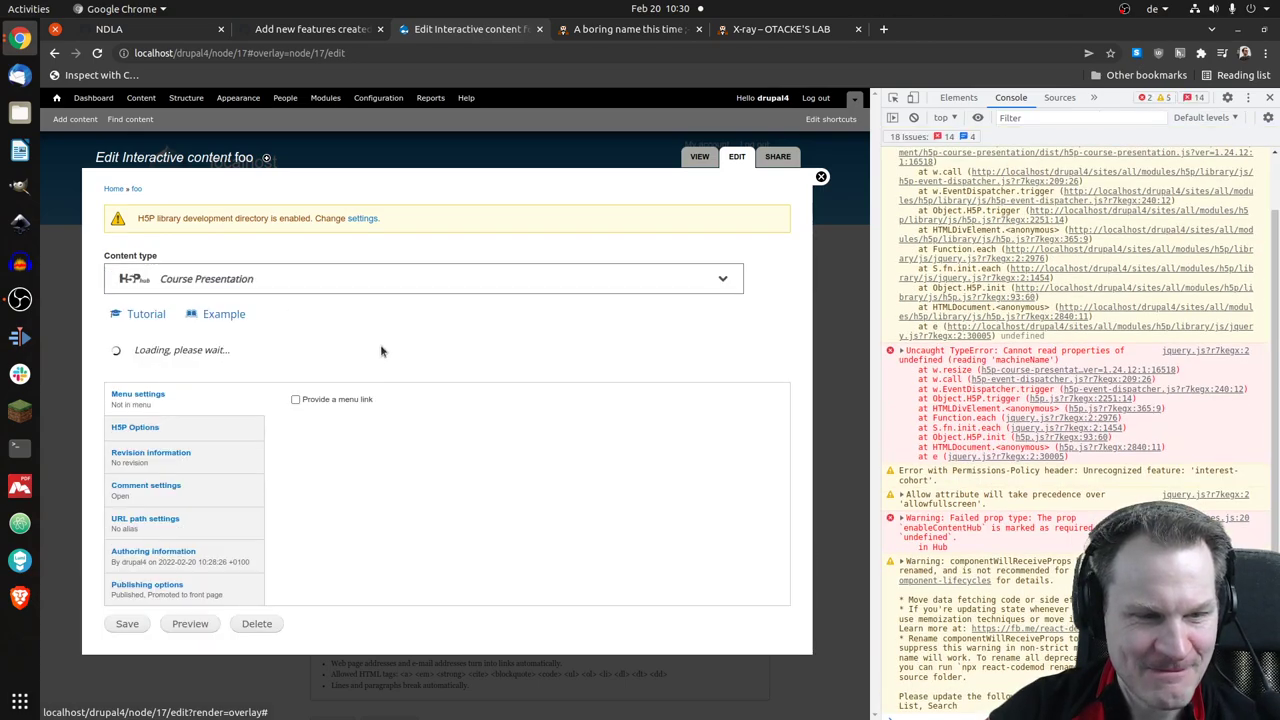
{"action": "scroll", "coordinate": [446, 392], "scroll_direction": "down", "scroll_amount": 1}
{"action": "scroll", "coordinate": [446, 392], "scroll_direction": "down", "scroll_amount": 3}
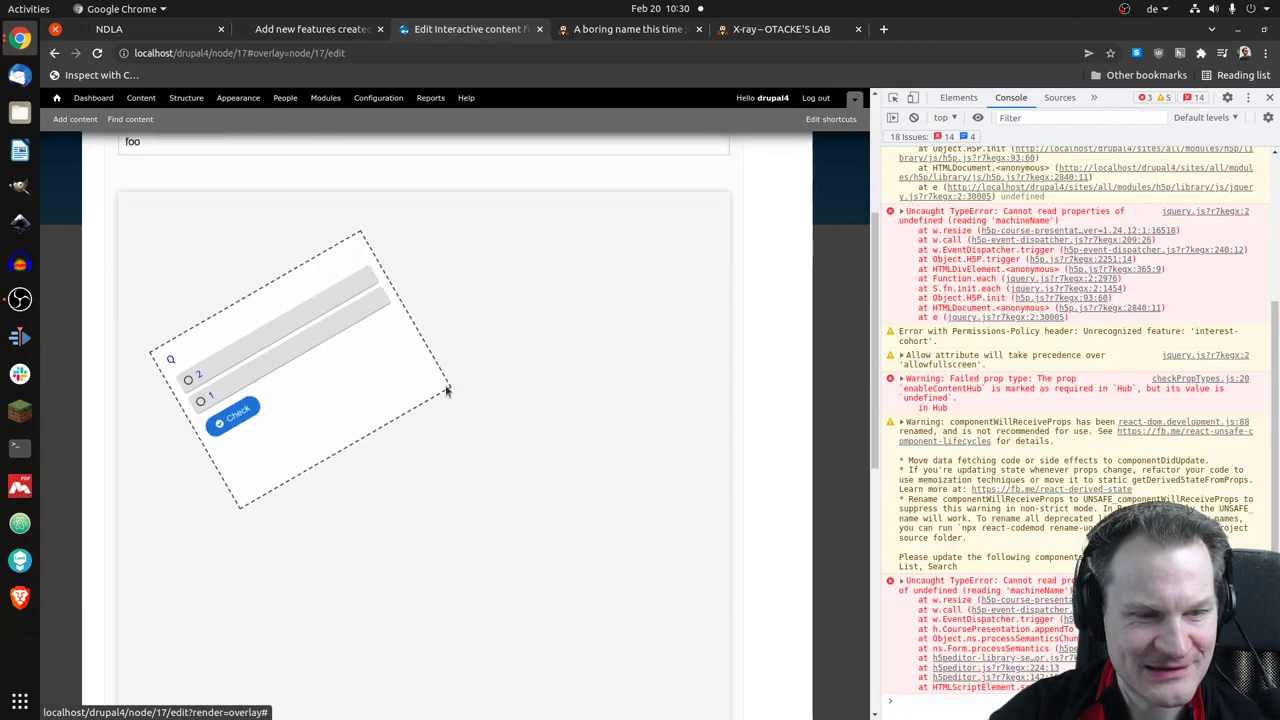
{"action": "scroll", "coordinate": [520, 288], "scroll_direction": "up", "scroll_amount": 3}
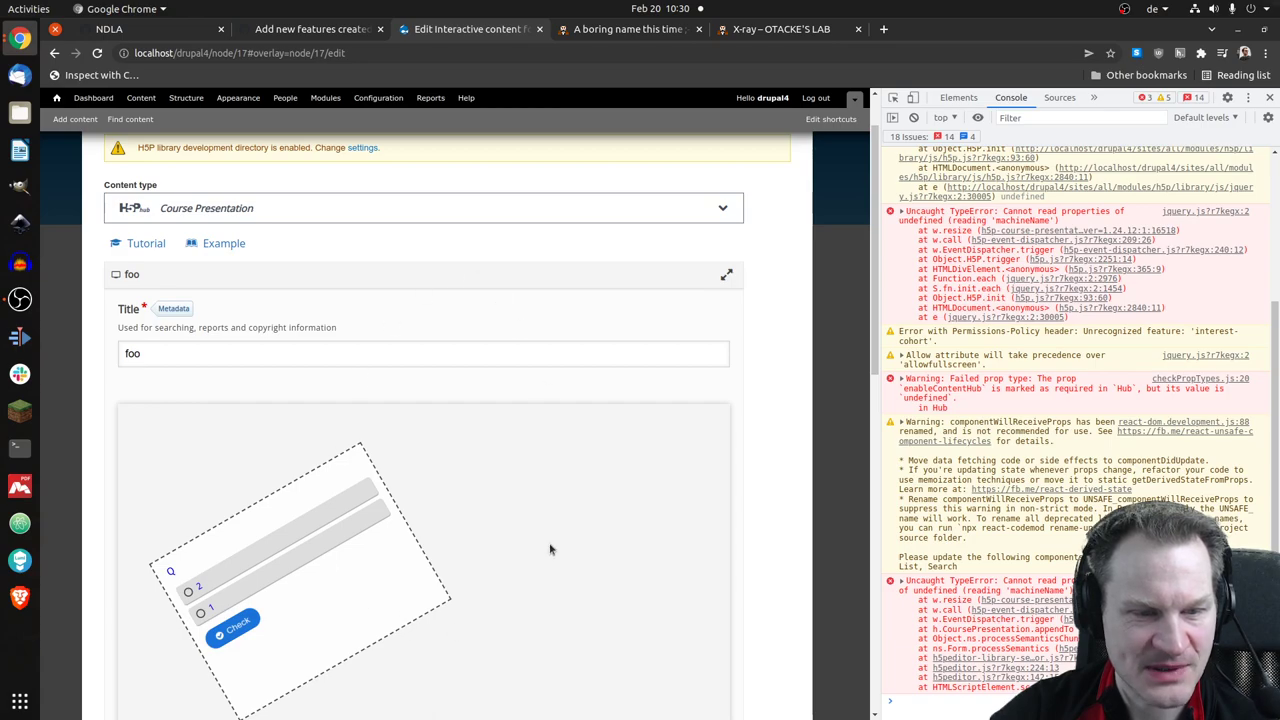
{"action": "scroll", "coordinate": [493, 480], "scroll_direction": "down", "scroll_amount": 2}
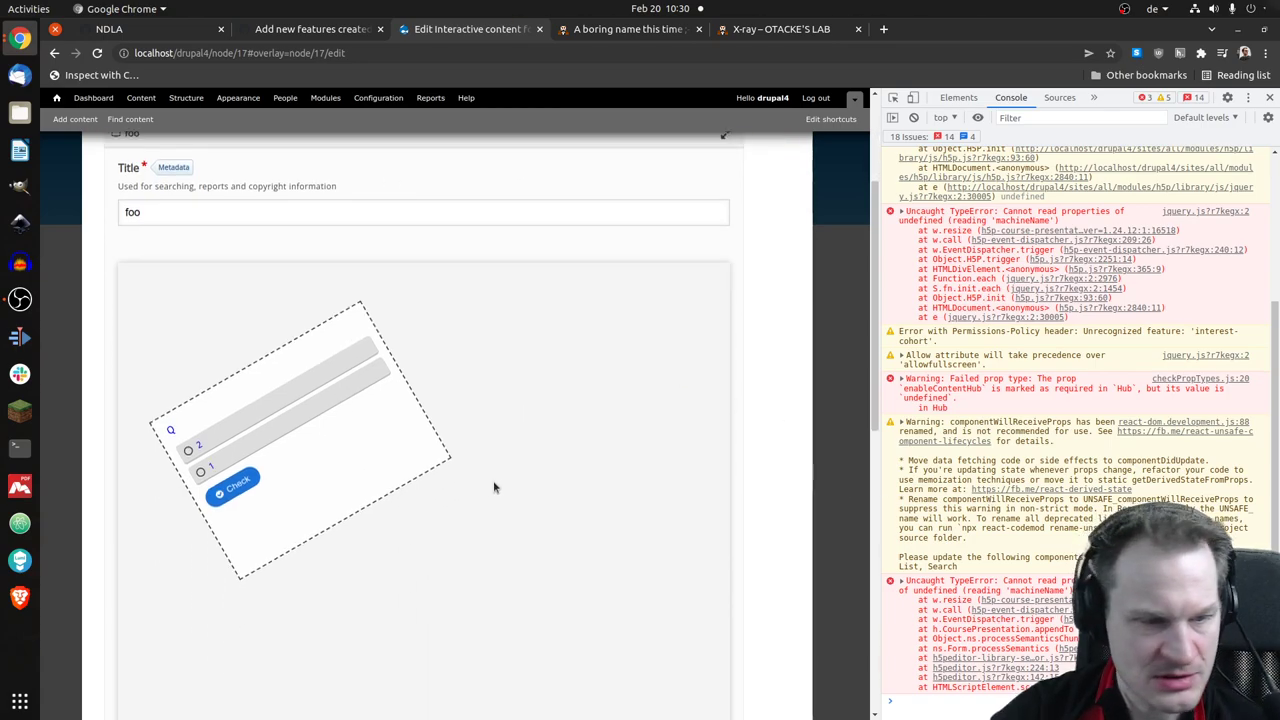
{"action": "scroll", "coordinate": [489, 486], "scroll_direction": "down", "scroll_amount": 2}
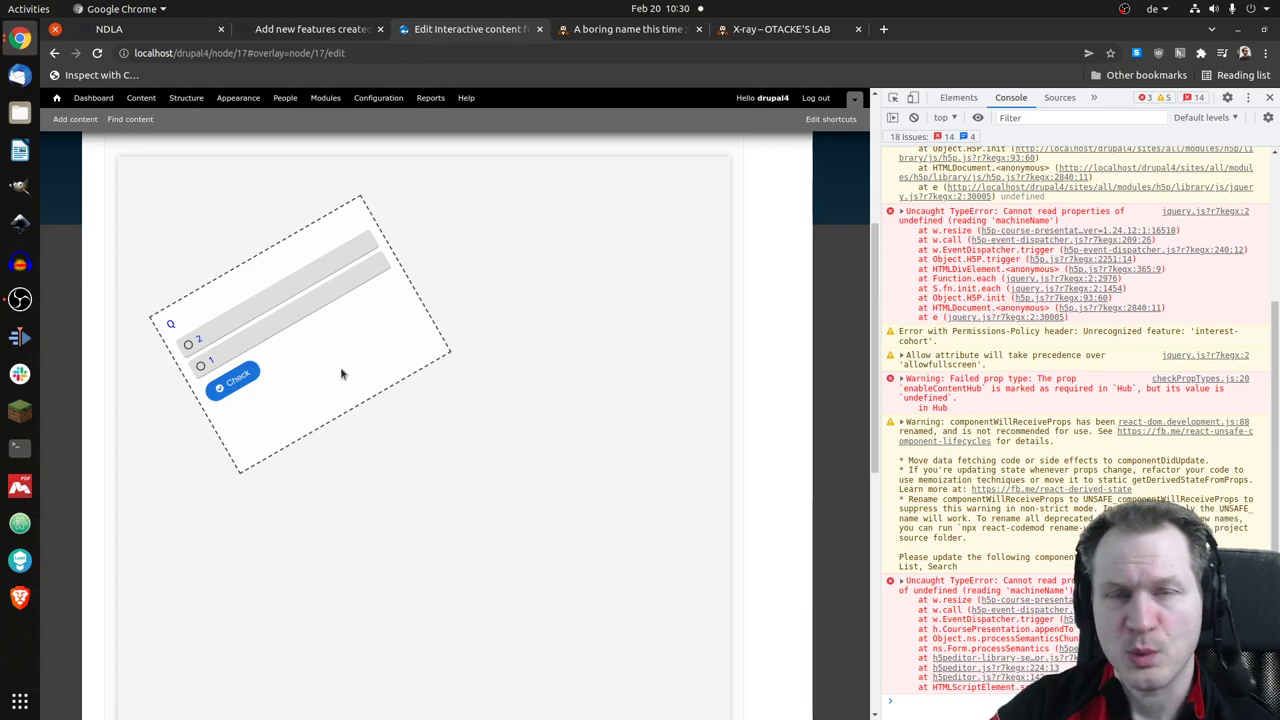
{"action": "scroll", "coordinate": [345, 375], "scroll_direction": "up", "scroll_amount": 3}
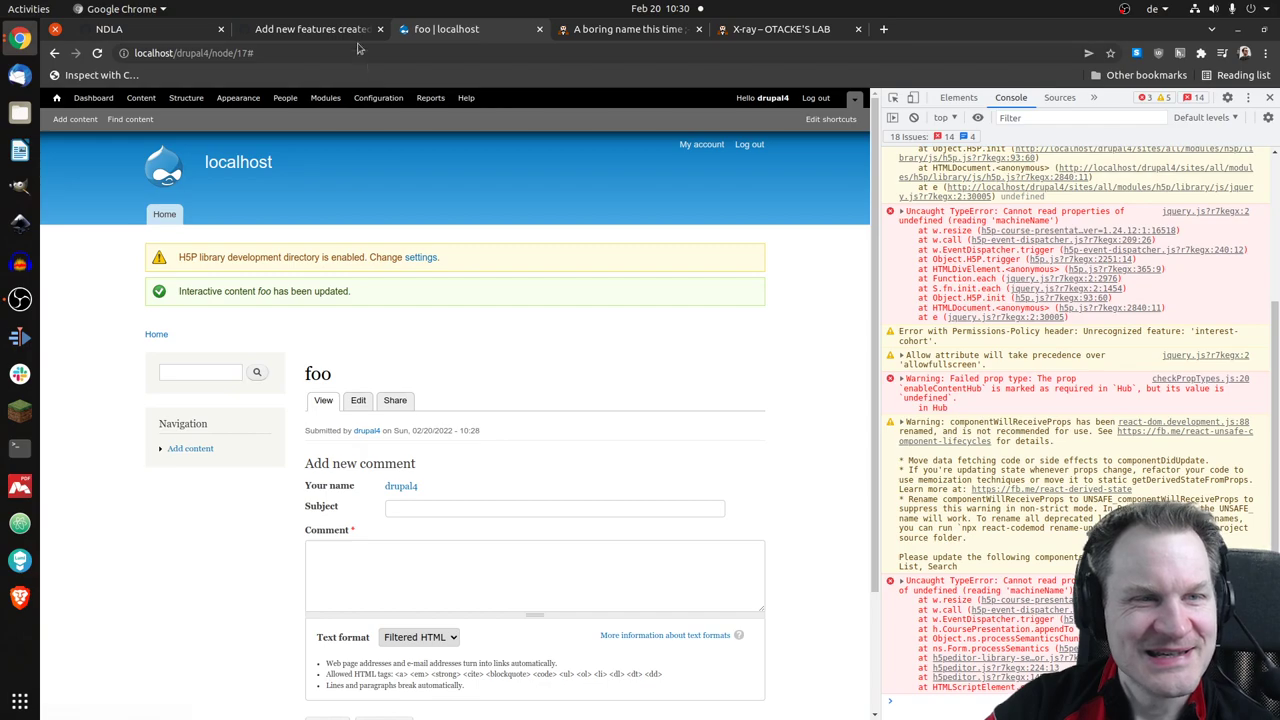
{"action": "left_click", "coordinate": [338, 33]}
{"action": "scroll", "coordinate": [222, 326], "scroll_direction": "down", "scroll_amount": 1}
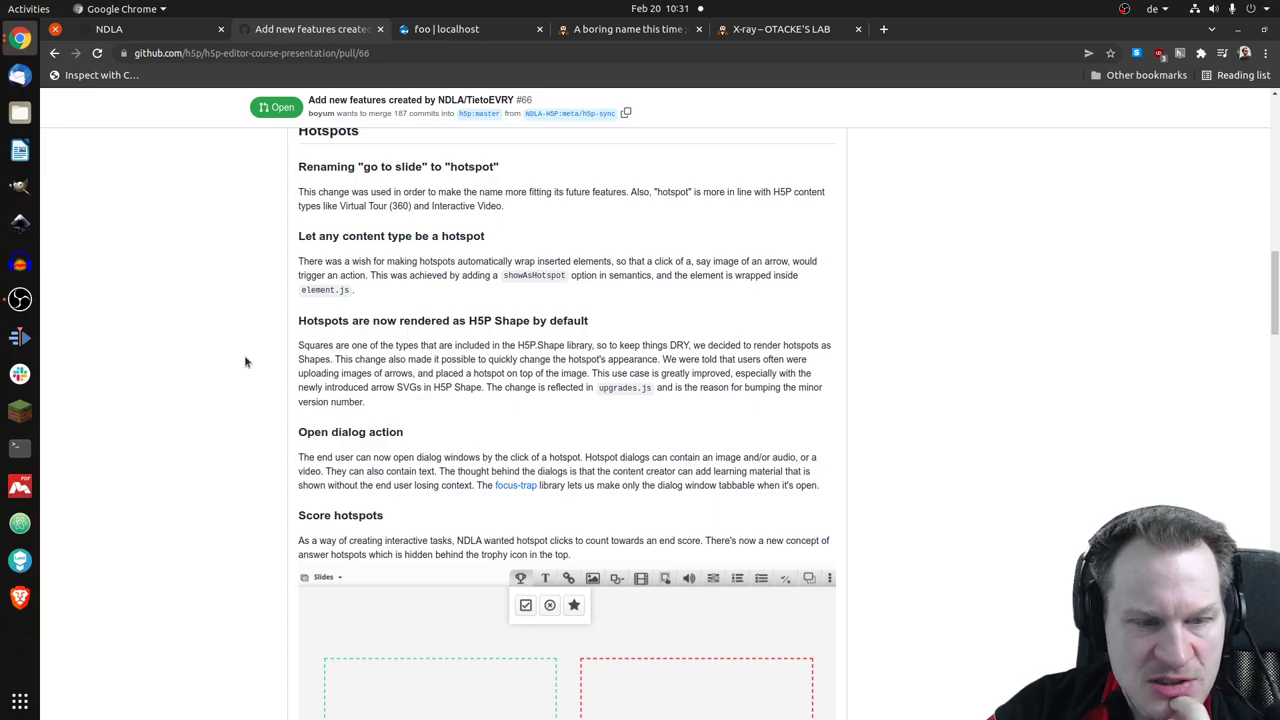
{"action": "scroll", "coordinate": [245, 362], "scroll_direction": "down", "scroll_amount": 2}
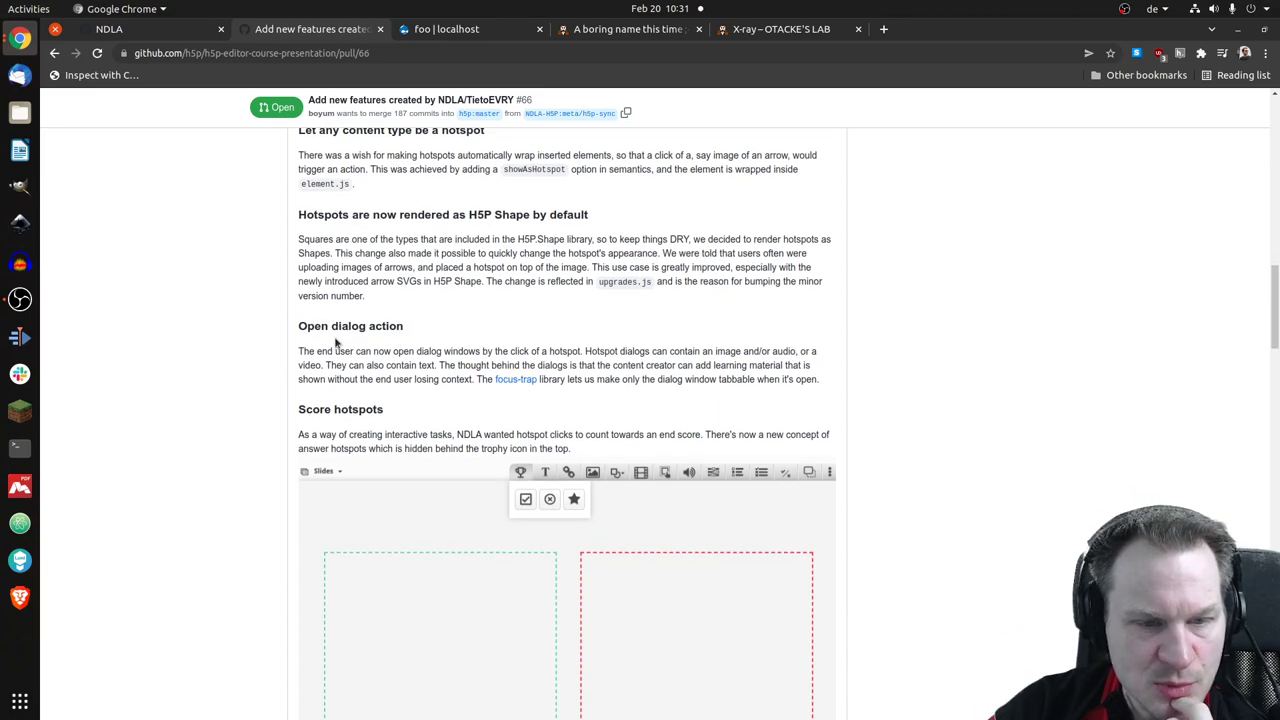
{"action": "scroll", "coordinate": [246, 358], "scroll_direction": "down", "scroll_amount": 1}
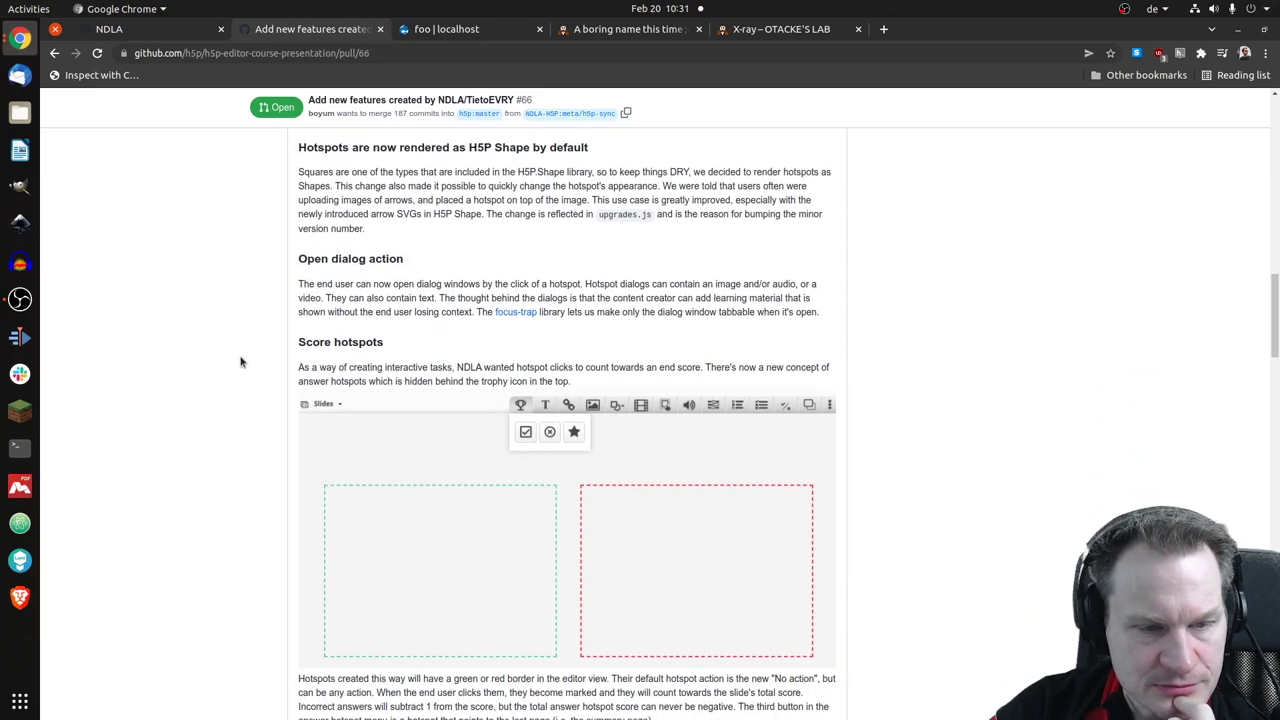
{"action": "scroll", "coordinate": [242, 361], "scroll_direction": "down", "scroll_amount": 2}
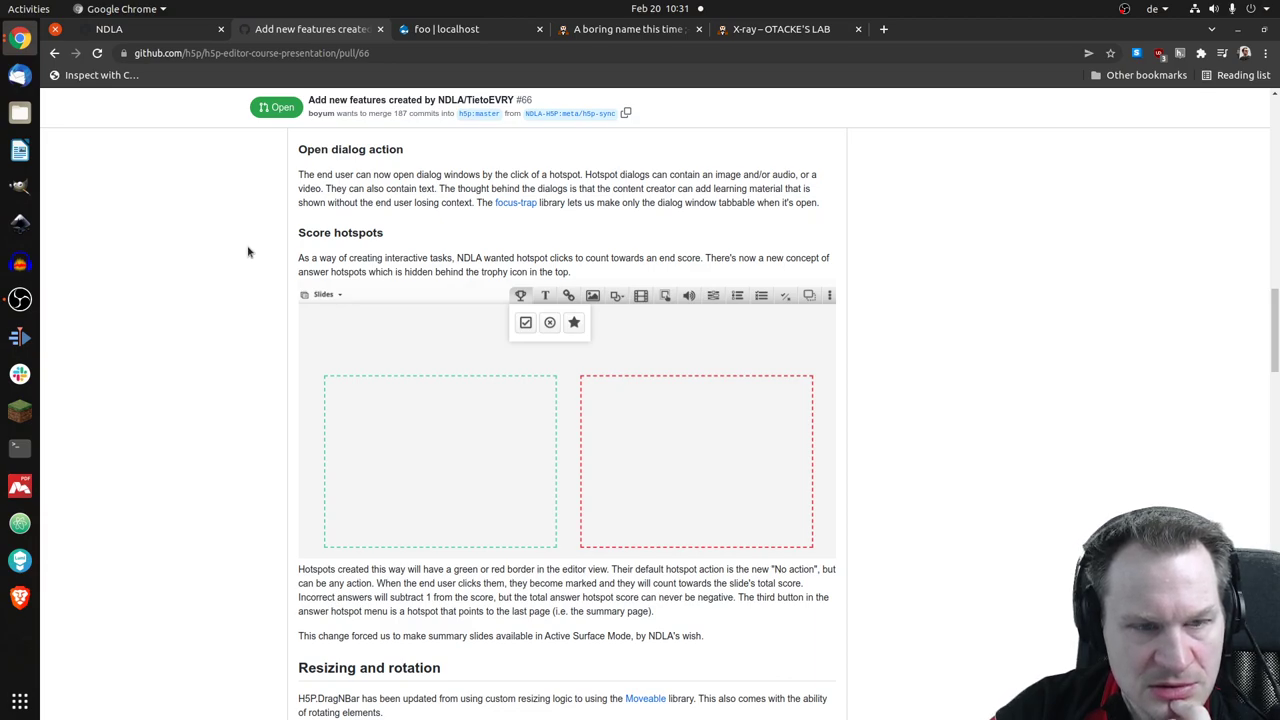
{"action": "scroll", "coordinate": [280, 410], "scroll_direction": "down", "scroll_amount": 2}
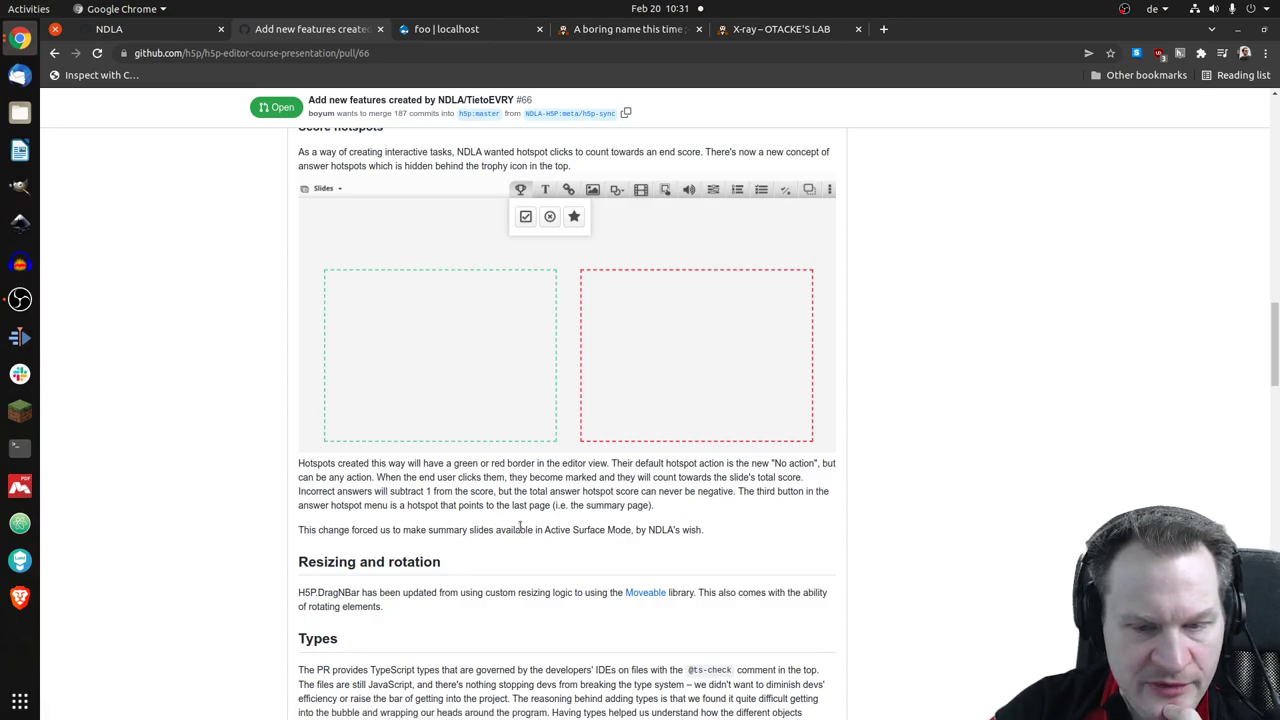
{"action": "scroll", "coordinate": [249, 445], "scroll_direction": "down", "scroll_amount": 1}
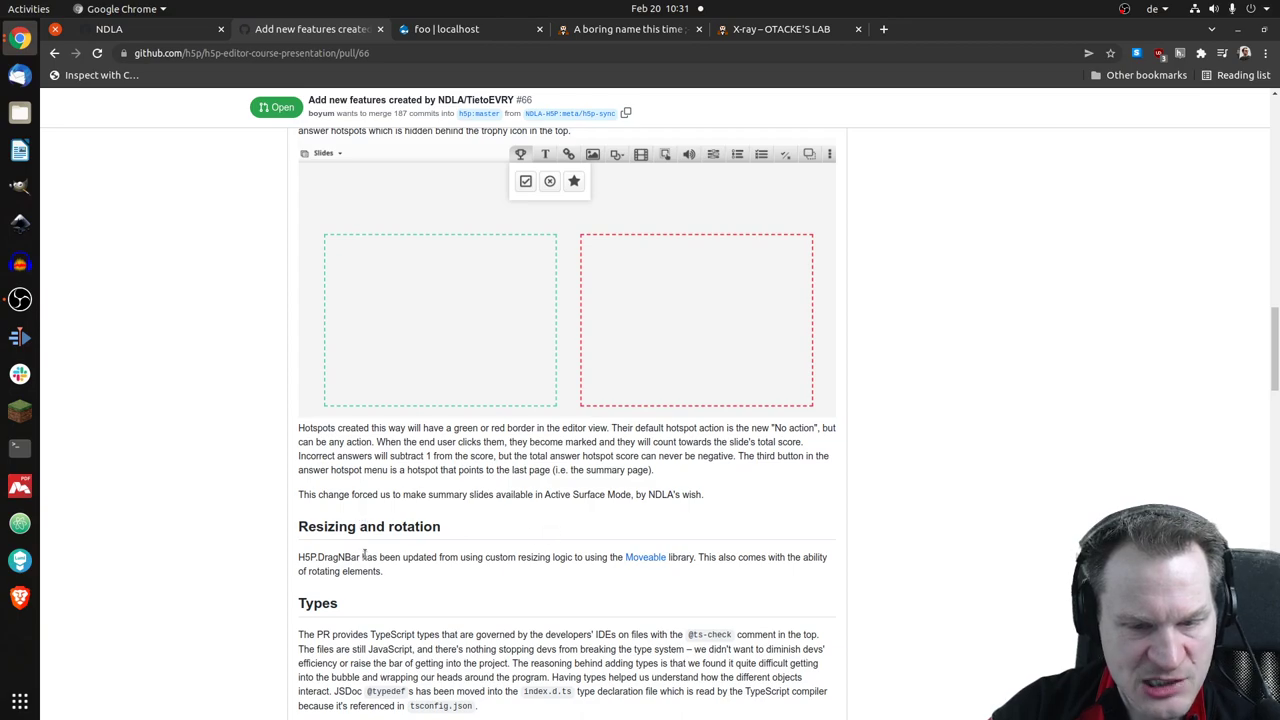
{"action": "scroll", "coordinate": [230, 460], "scroll_direction": "down", "scroll_amount": 2}
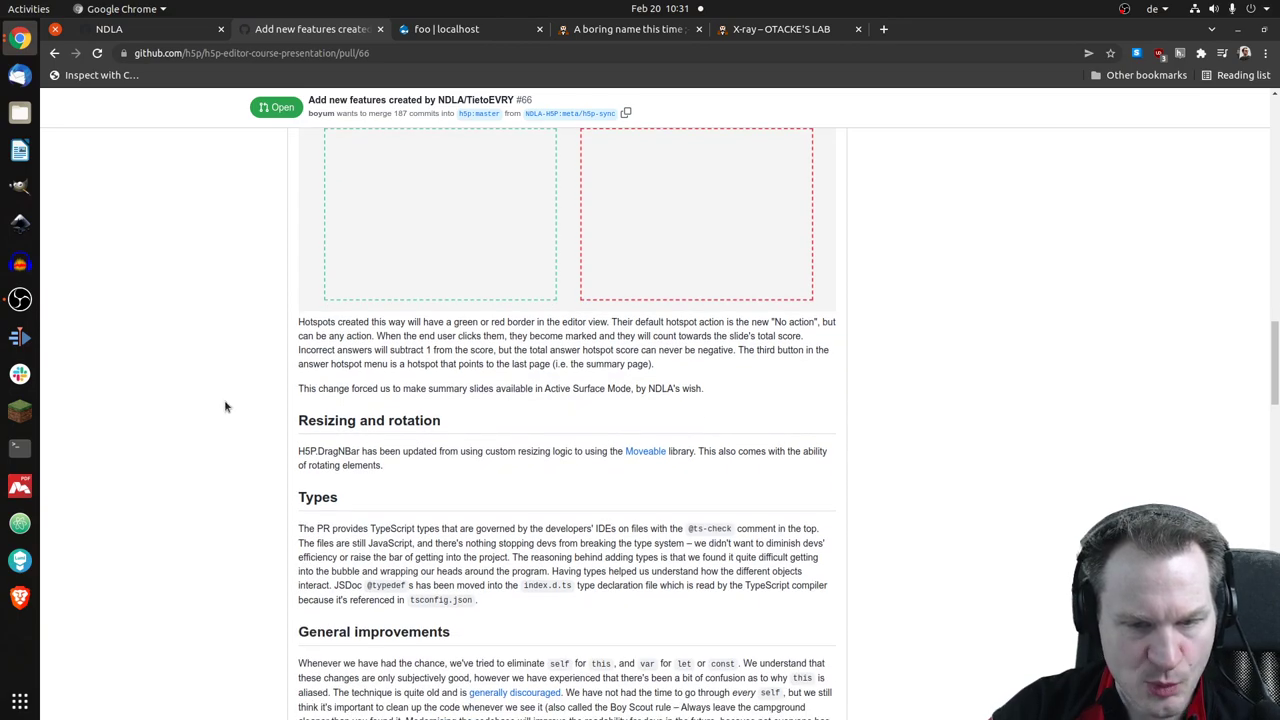
{"action": "scroll", "coordinate": [226, 406], "scroll_direction": "down", "scroll_amount": 1}
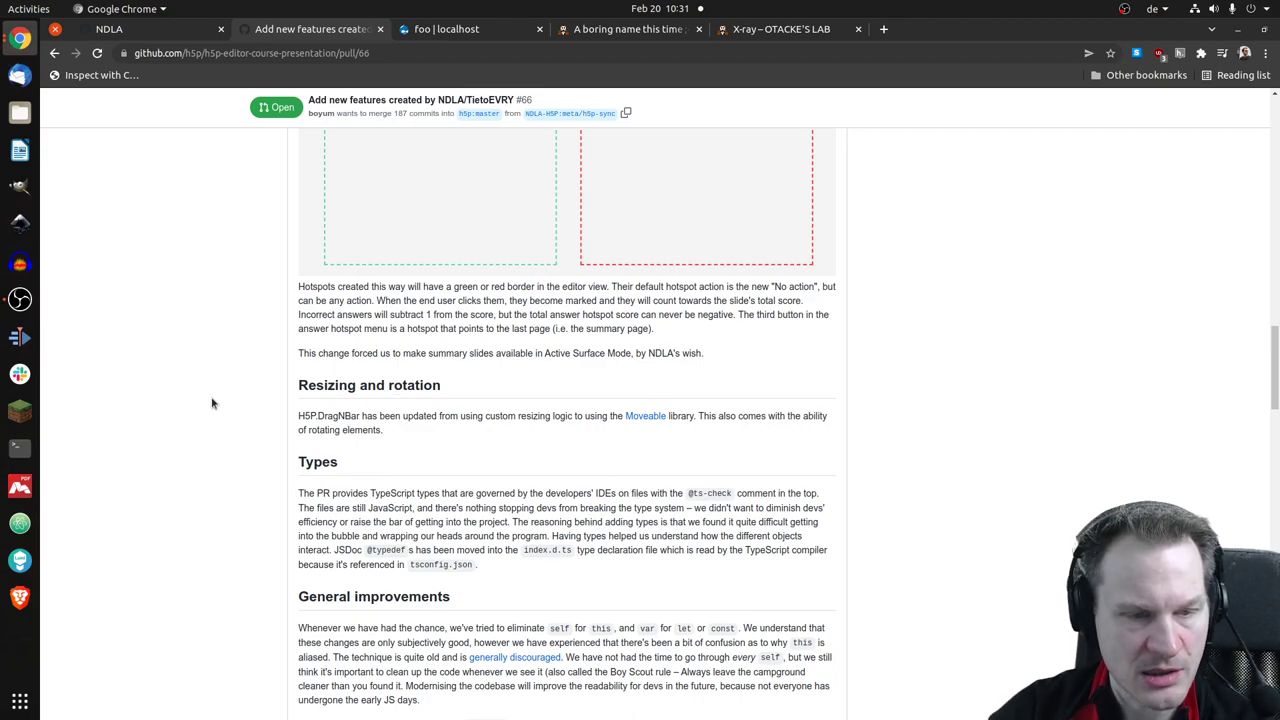
- Reopen foo's editor to check the rotated question, then go to Add content
{"action": "left_click", "coordinate": [452, 32]}
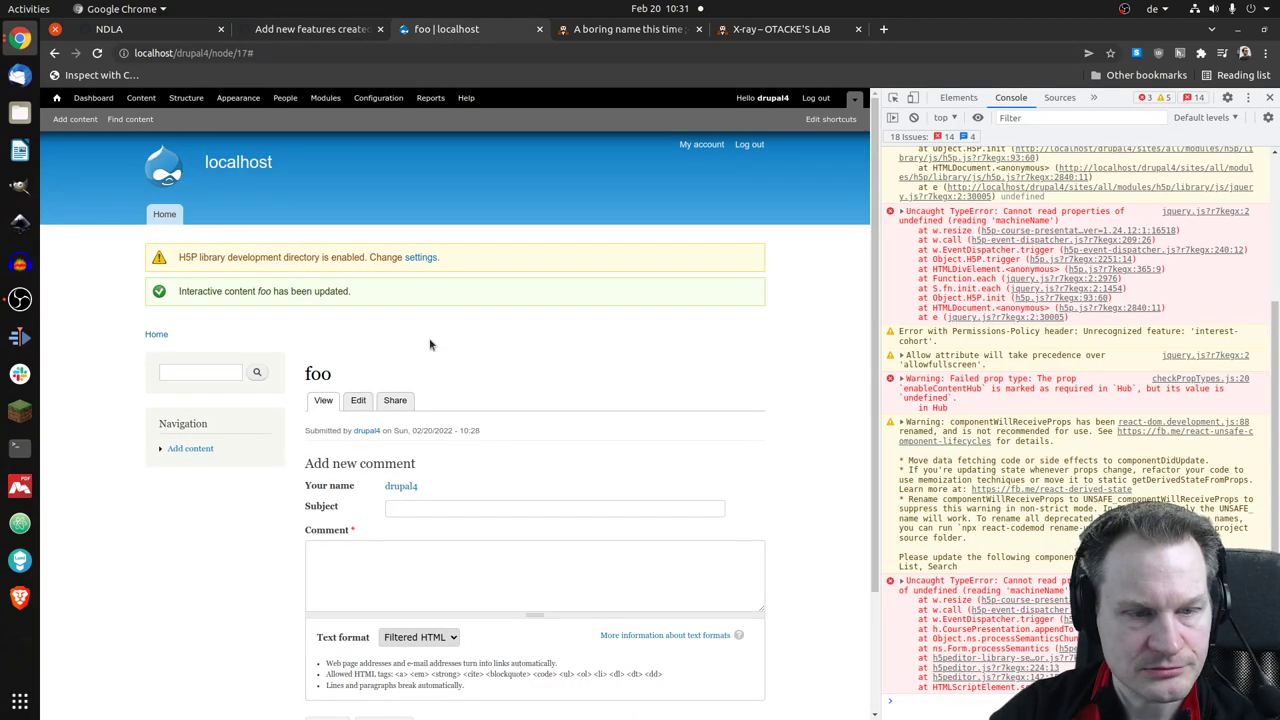
{"action": "left_click", "coordinate": [363, 405]}
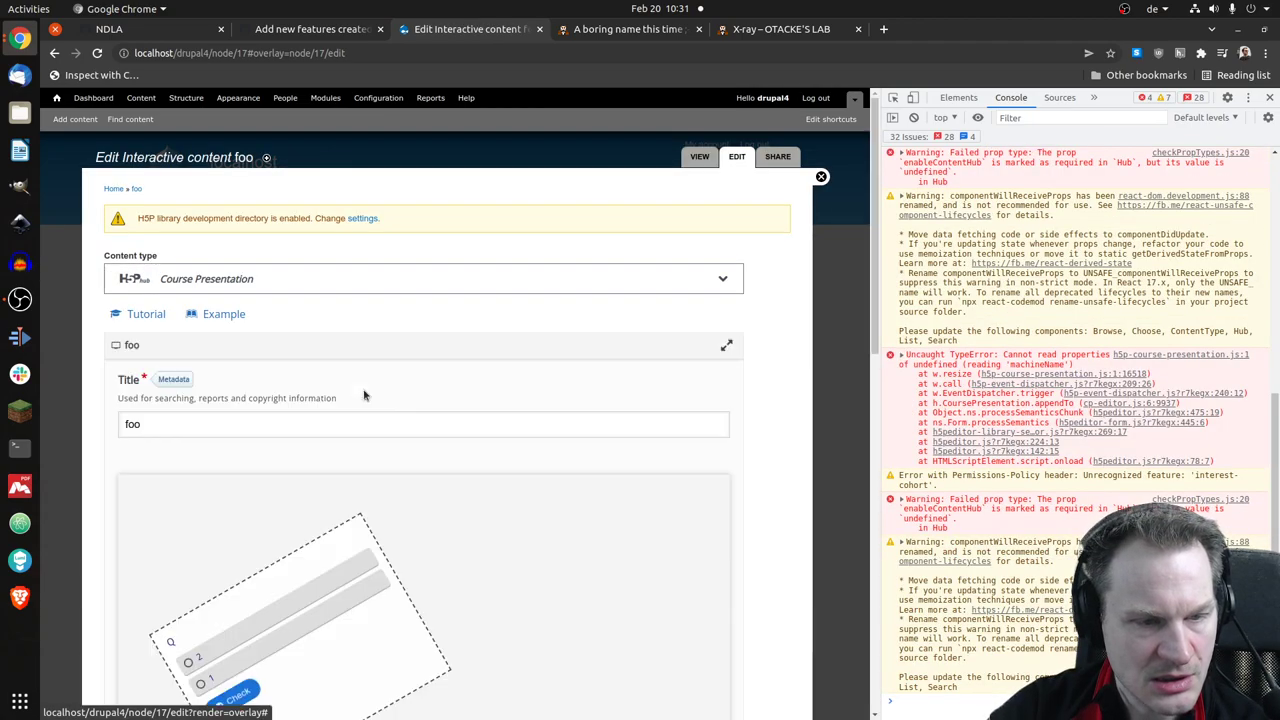
{"action": "scroll", "coordinate": [363, 400], "scroll_direction": "down", "scroll_amount": 2}
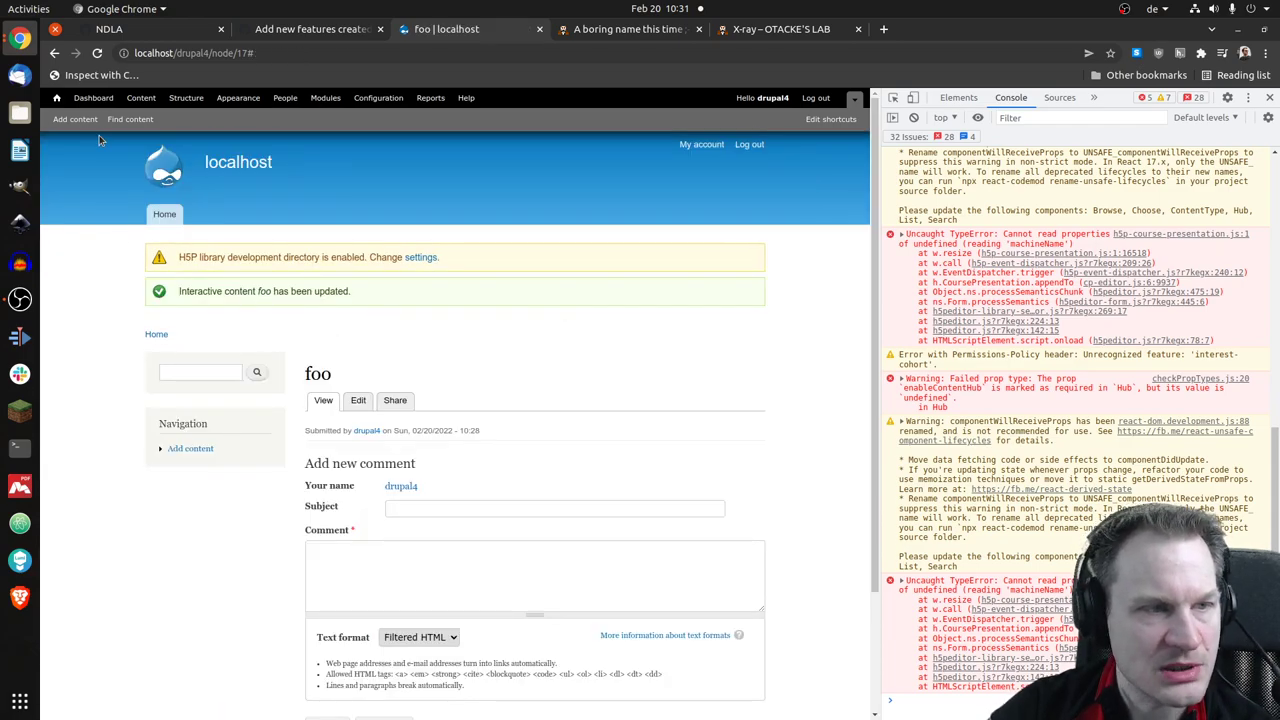
{"action": "left_click", "coordinate": [75, 119]}
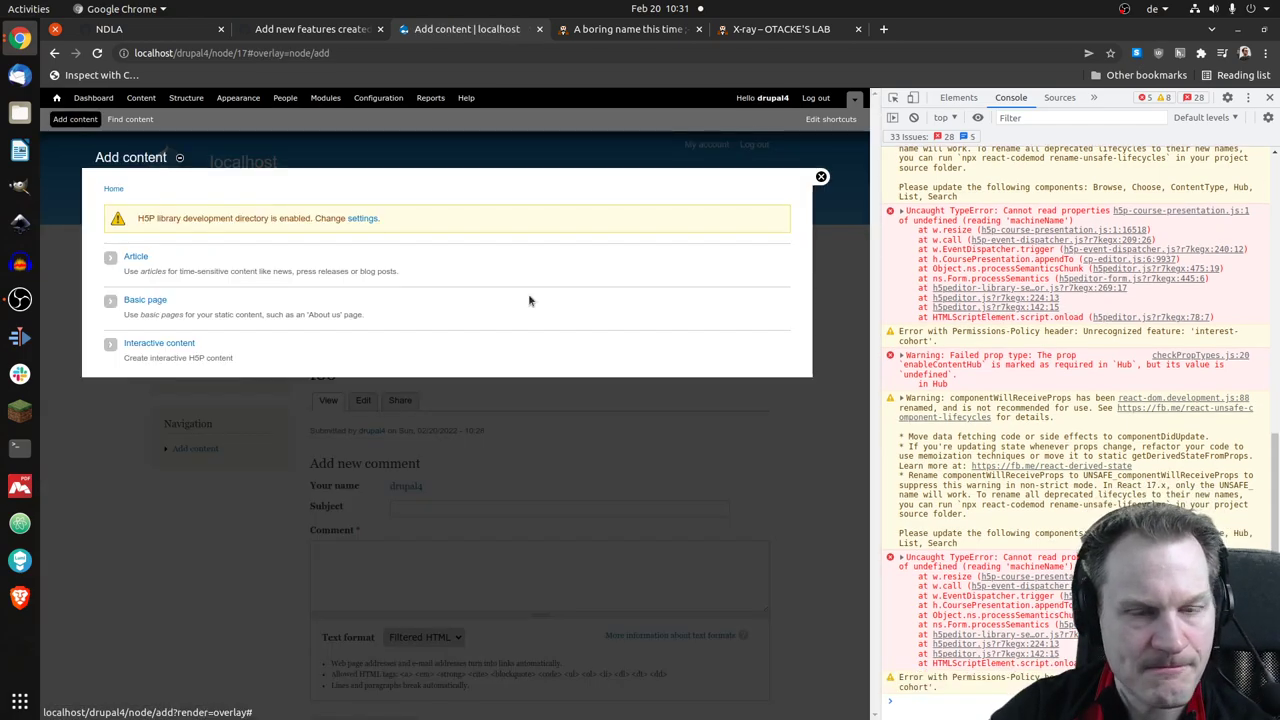
- Create a new Interactive content Course Presentation in Landscape format
{"action": "left_click", "coordinate": [180, 346]}
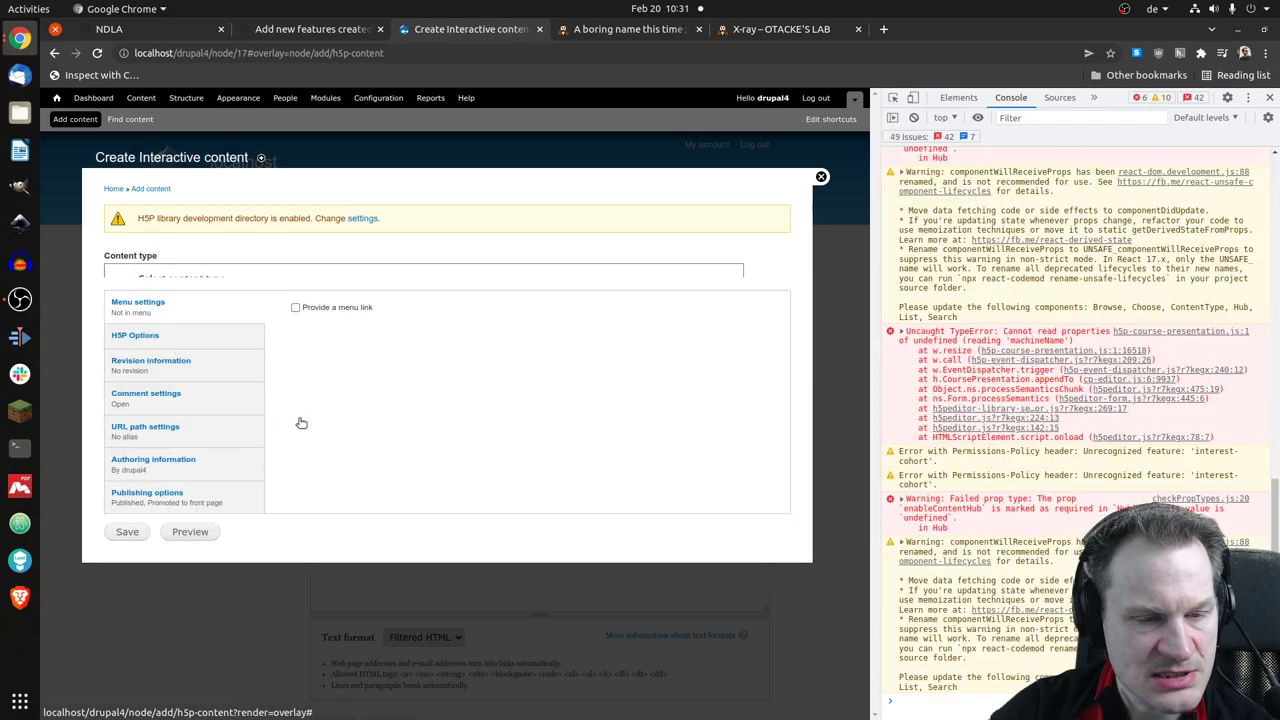
{"action": "left_click", "coordinate": [307, 455]}
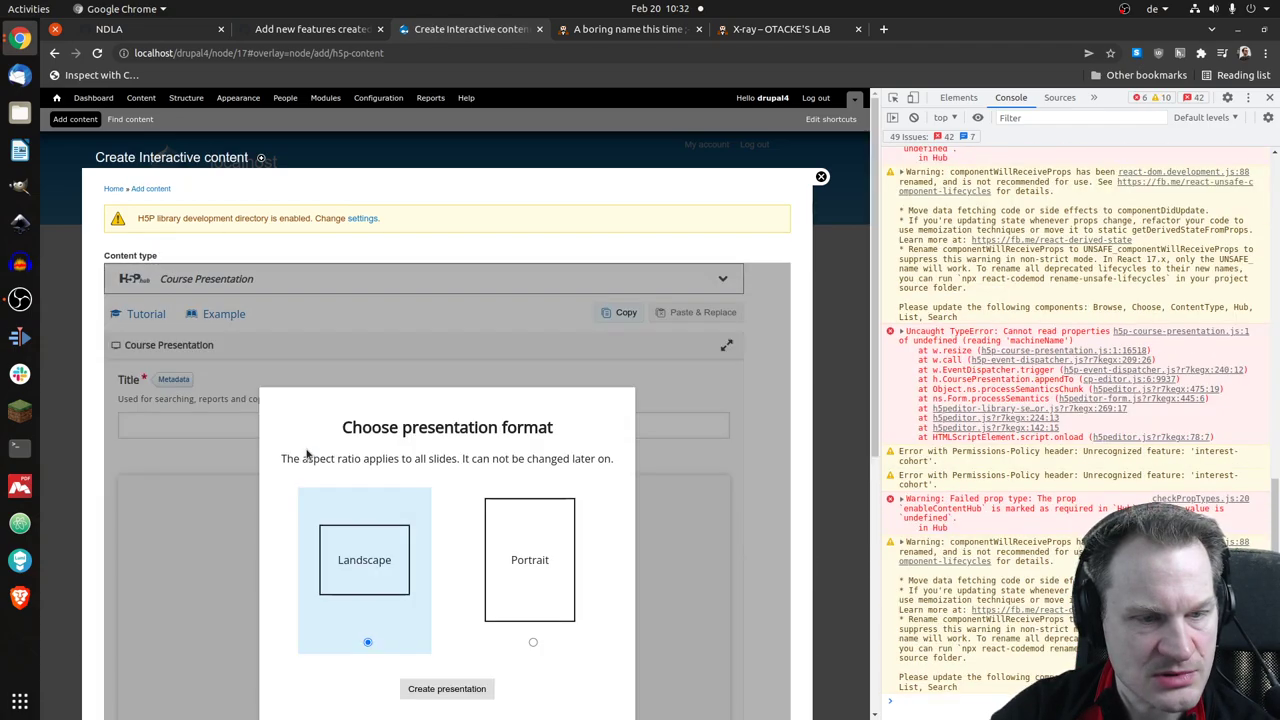
{"action": "left_click", "coordinate": [462, 690]}
{"action": "scroll", "coordinate": [283, 536], "scroll_direction": "down", "scroll_amount": 3}
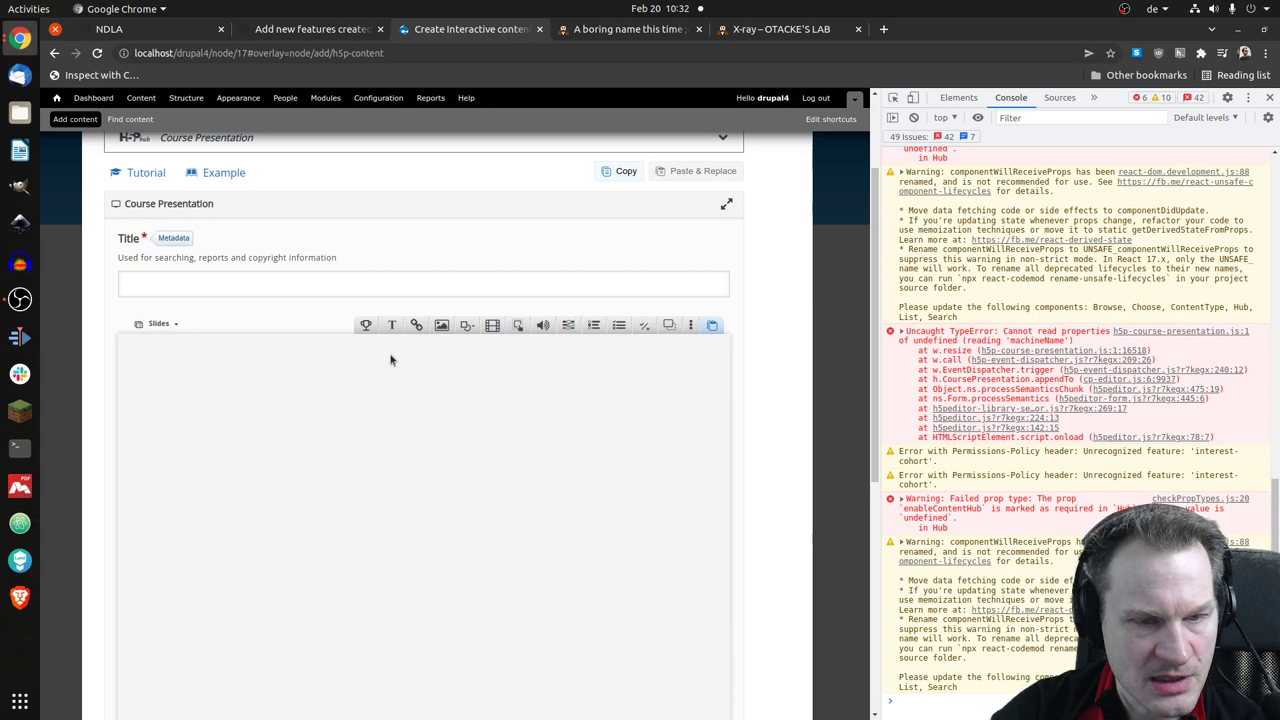
- Add a text box reading 'fdf' to the first slide
{"action": "left_click", "coordinate": [391, 327]}
{"action": "left_click", "coordinate": [286, 286]}
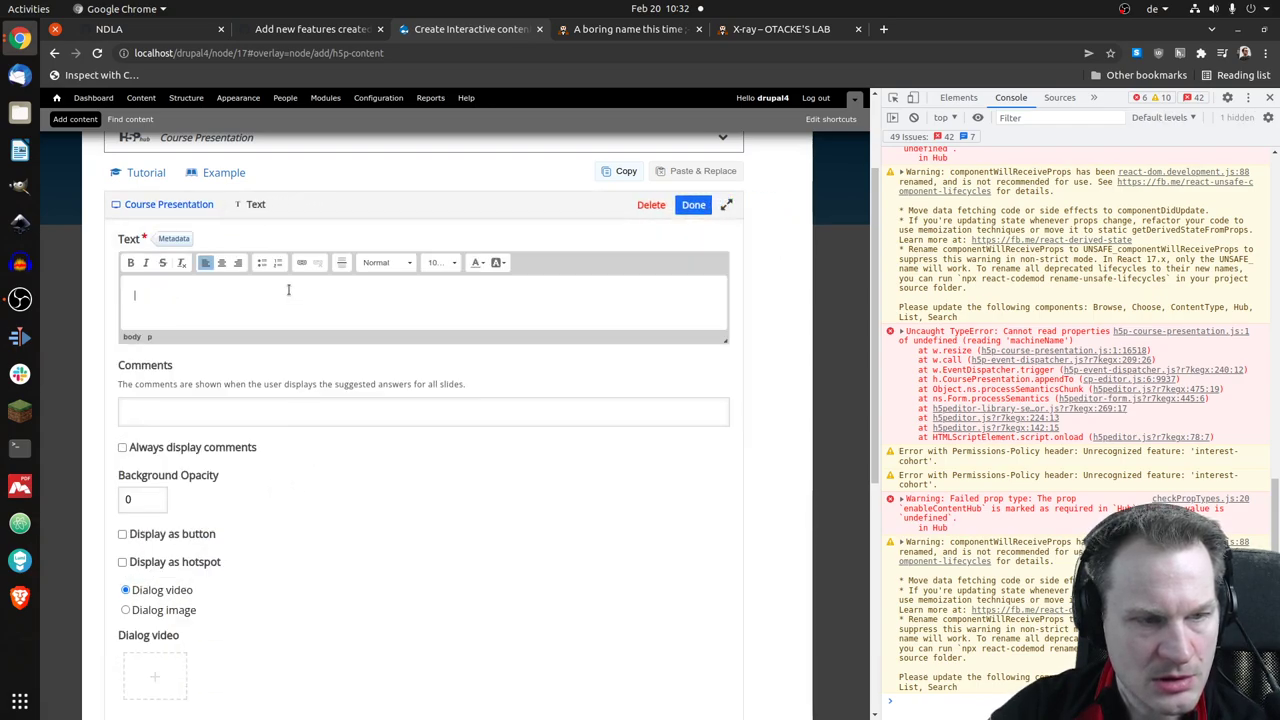
{"action": "type", "text": "fdf"}
{"action": "left_click", "coordinate": [686, 205]}
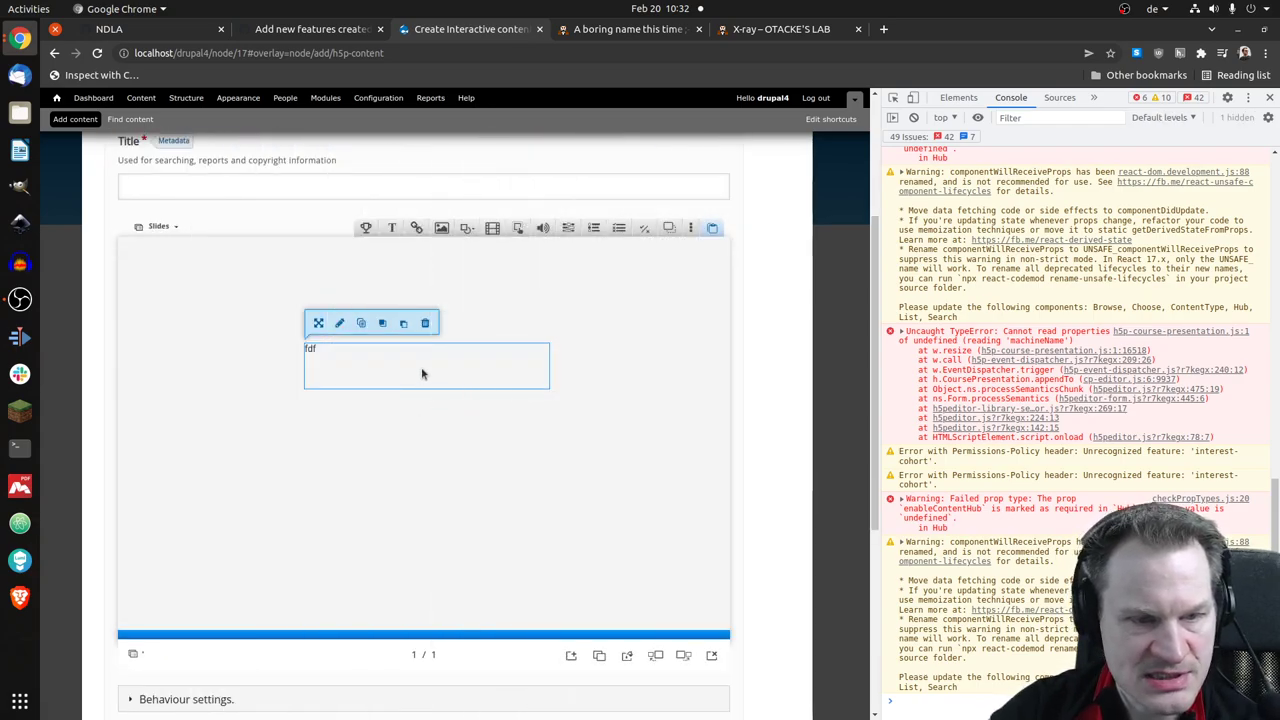
- Rotate the fdf text box to roughly 45°
{"action": "mouse_move", "coordinate": [427, 410]}
{"action": "left_mouse_down"}
{"action": "mouse_move", "coordinate": [458, 417]}
{"action": "mouse_move", "coordinate": [481, 388]}
{"action": "left_mouse_up"}
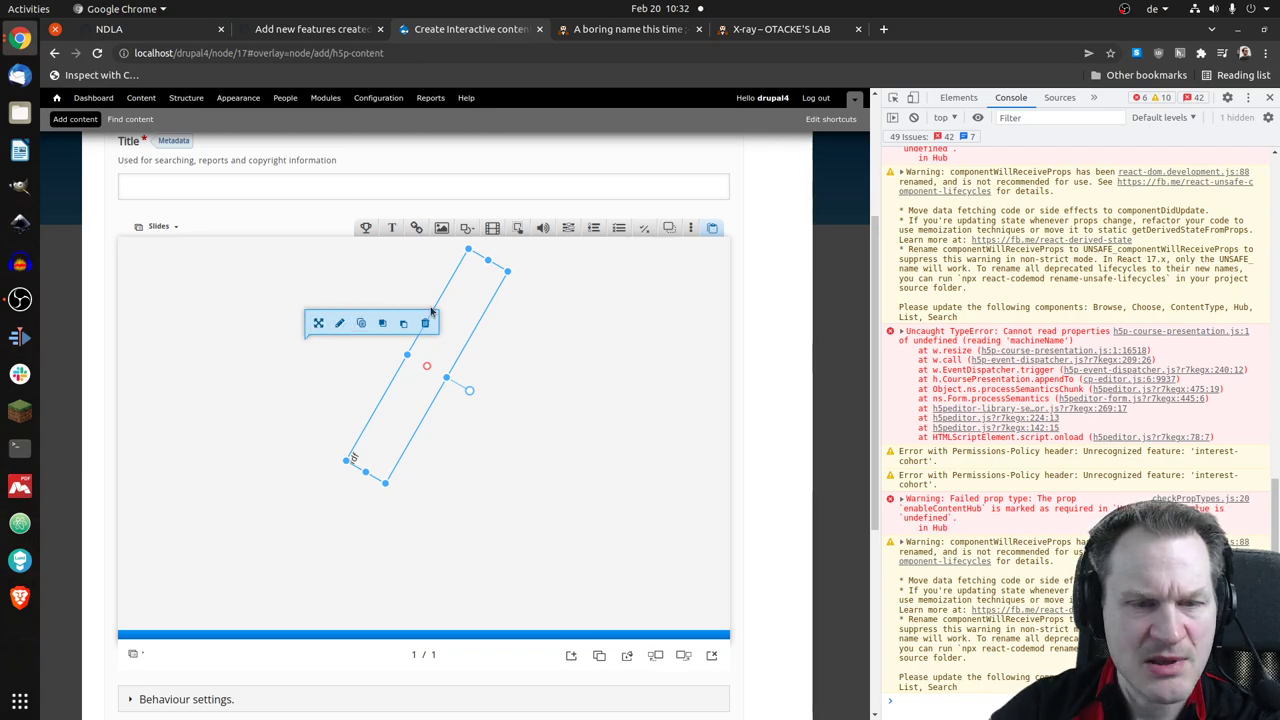
{"action": "mouse_move", "coordinate": [470, 392]}
{"action": "left_mouse_down"}
{"action": "mouse_move", "coordinate": [442, 395]}
{"action": "mouse_move", "coordinate": [460, 398]}
{"action": "left_mouse_up"}
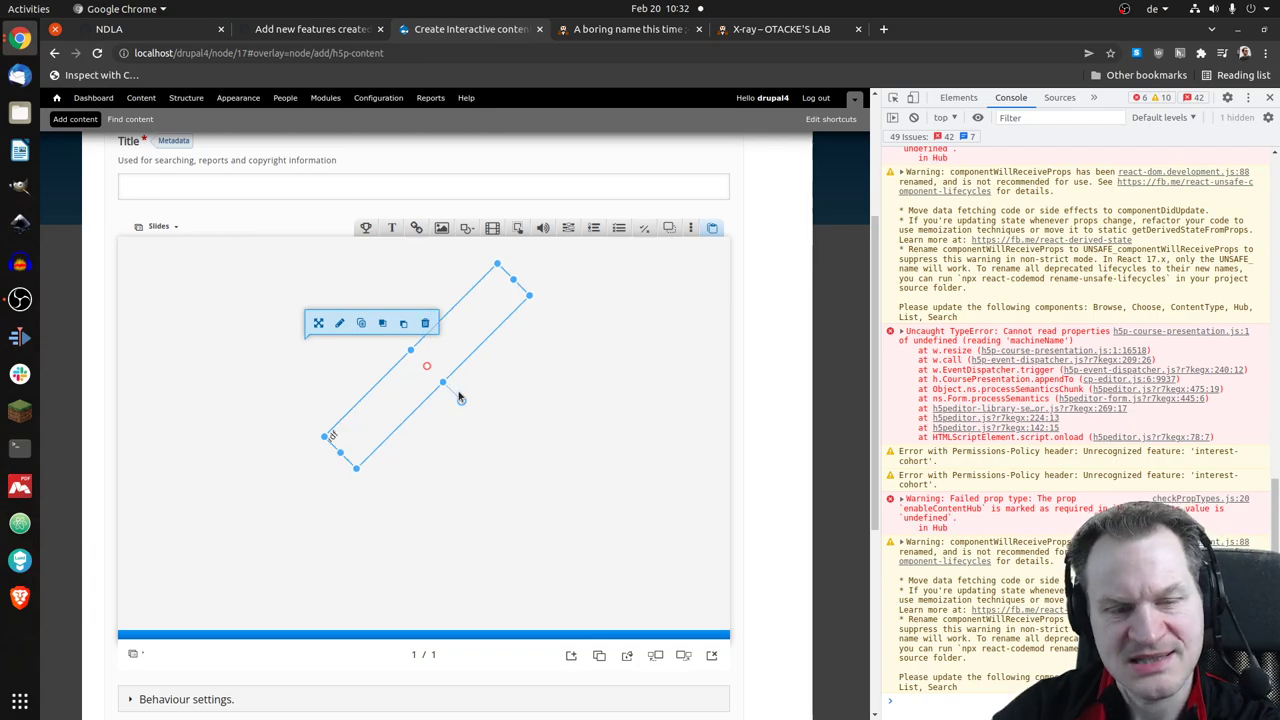
{"action": "left_click_drag", "start_coordinate": [460, 398], "coordinate": [460, 398]}
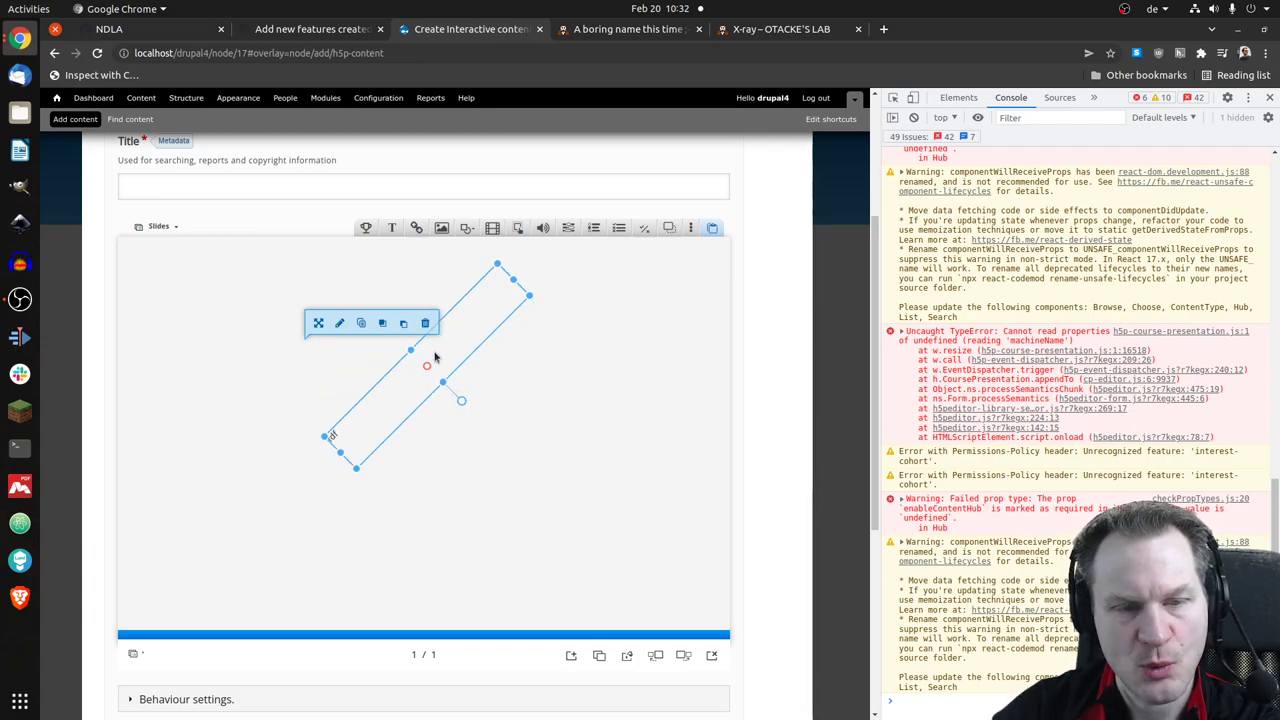
- Move the rotated box near the slide centre and adjust its size
{"action": "mouse_move", "coordinate": [450, 351]}
{"action": "left_mouse_down"}
{"action": "mouse_move", "coordinate": [390, 297]}
{"action": "mouse_move", "coordinate": [729, 525]}
{"action": "mouse_move", "coordinate": [551, 557]}
{"action": "left_mouse_up"}
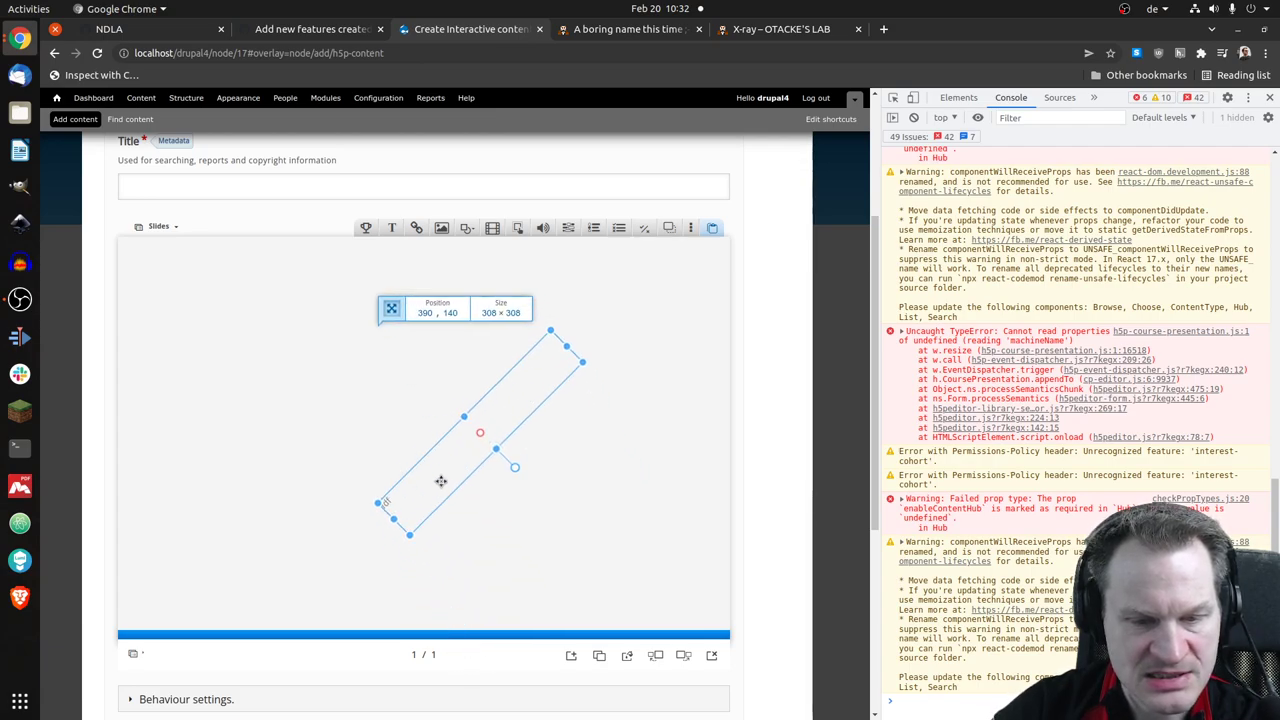
{"action": "left_click_drag", "start_coordinate": [500, 606], "coordinate": [440, 488]}
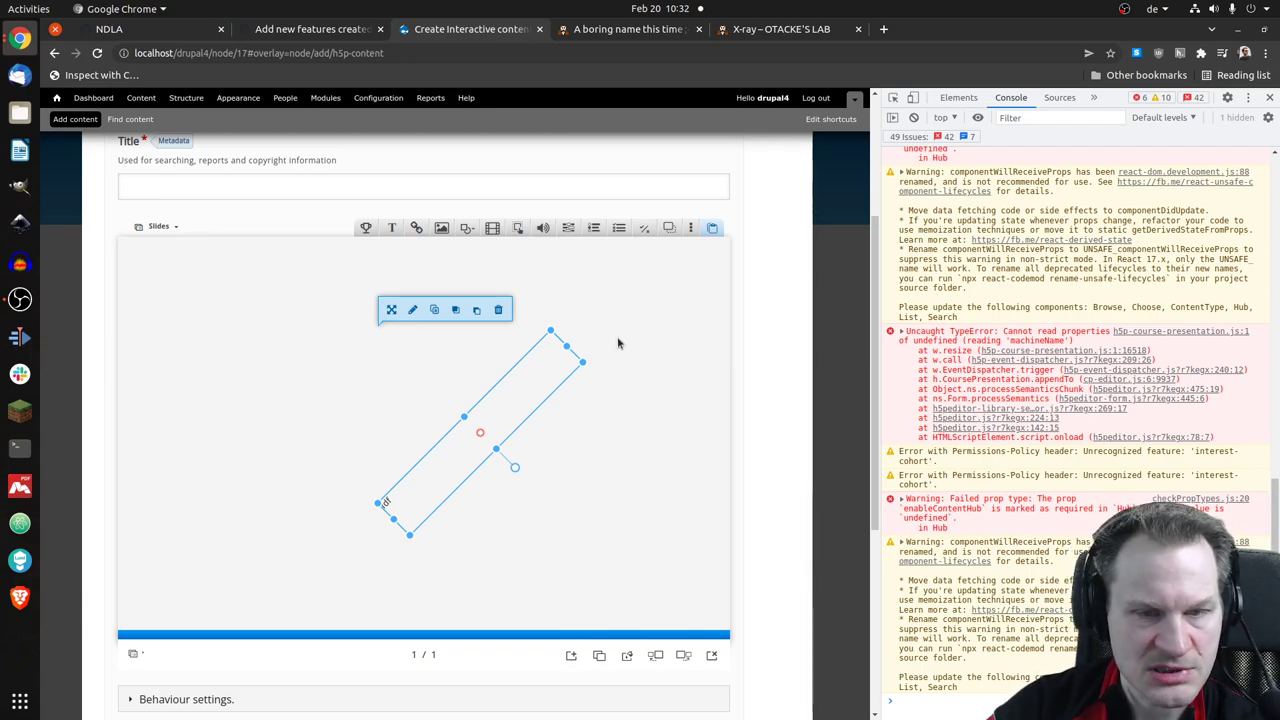
{"action": "scroll", "coordinate": [616, 350], "scroll_direction": "up", "scroll_amount": 3}
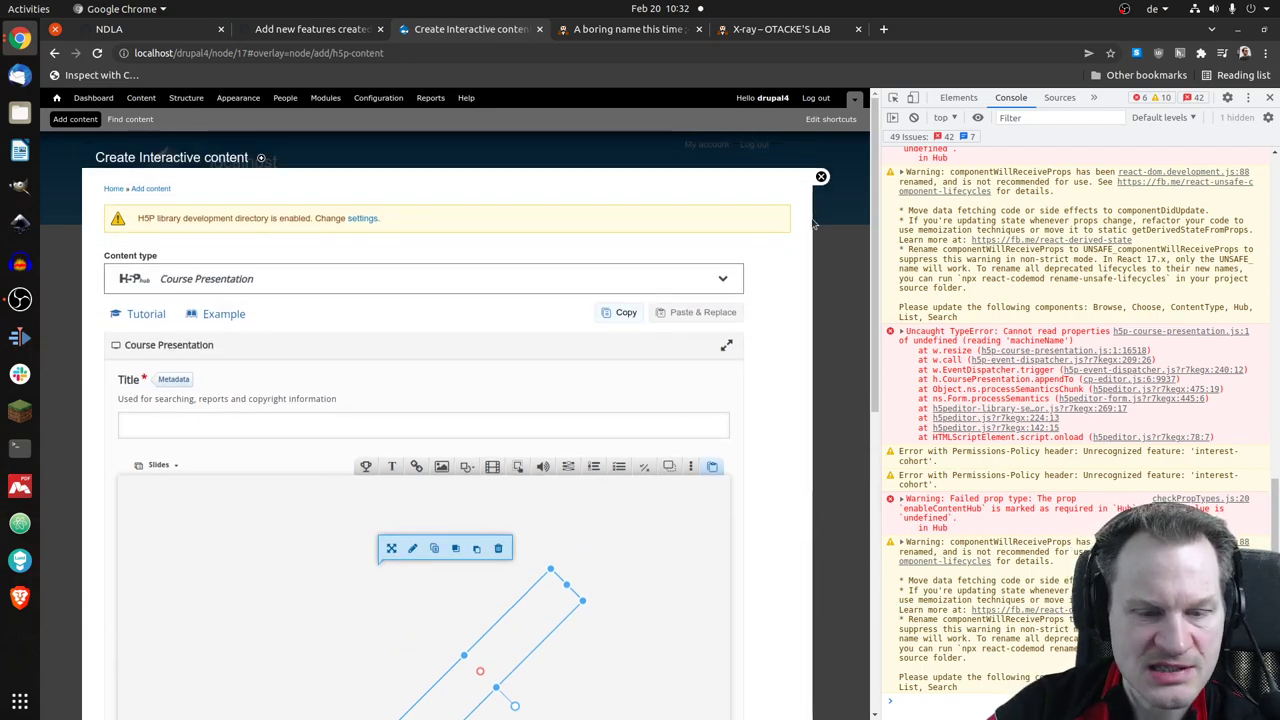
{"action": "scroll", "coordinate": [480, 603], "scroll_direction": "down", "scroll_amount": 1}
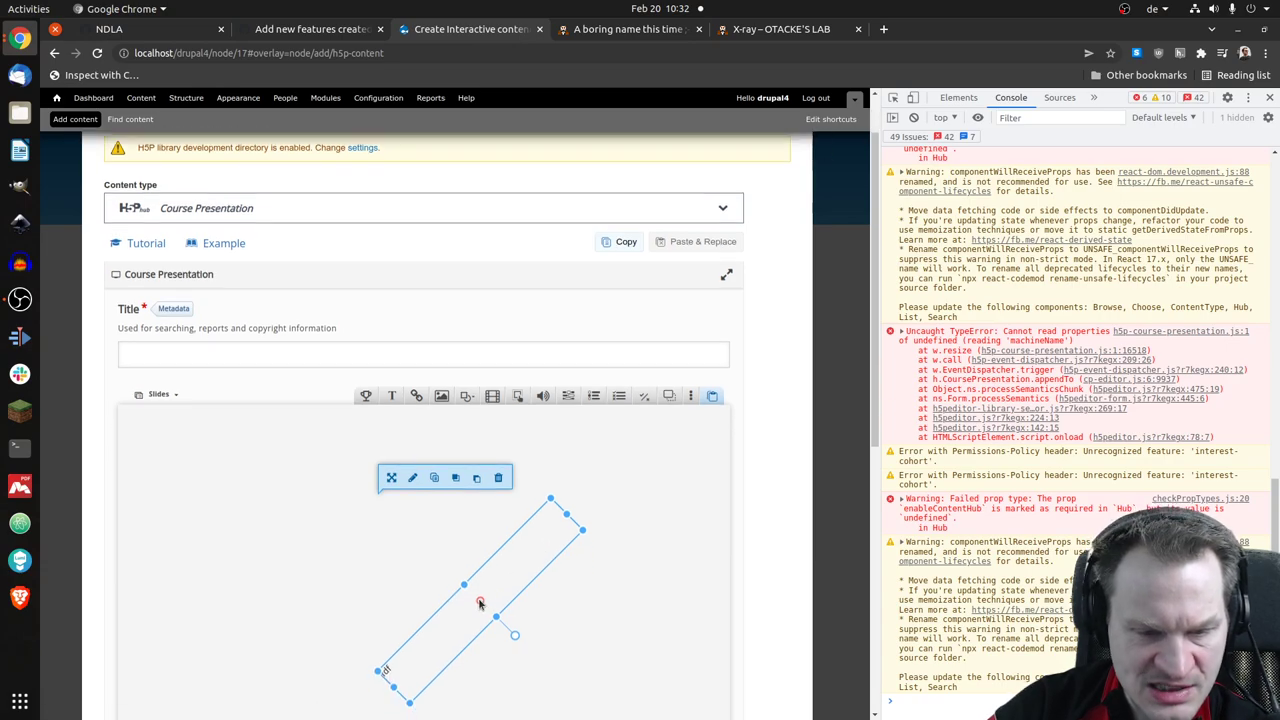
{"action": "mouse_move", "coordinate": [480, 603]}
{"action": "left_mouse_down"}
{"action": "mouse_move", "coordinate": [446, 577]}
{"action": "mouse_move", "coordinate": [487, 541]}
{"action": "mouse_move", "coordinate": [440, 568]}
{"action": "left_mouse_up"}
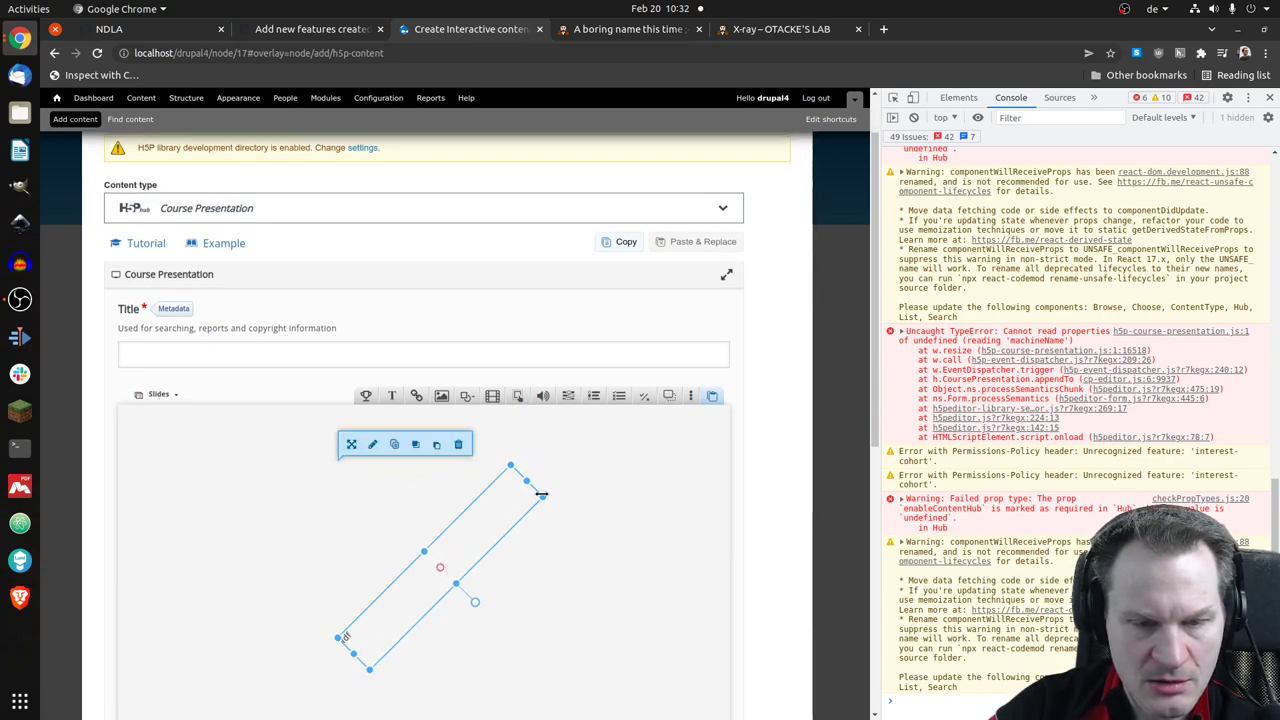
{"action": "mouse_move", "coordinate": [541, 494]}
{"action": "left_mouse_down"}
{"action": "mouse_move", "coordinate": [509, 525]}
{"action": "mouse_move", "coordinate": [591, 530]}
{"action": "left_mouse_up"}
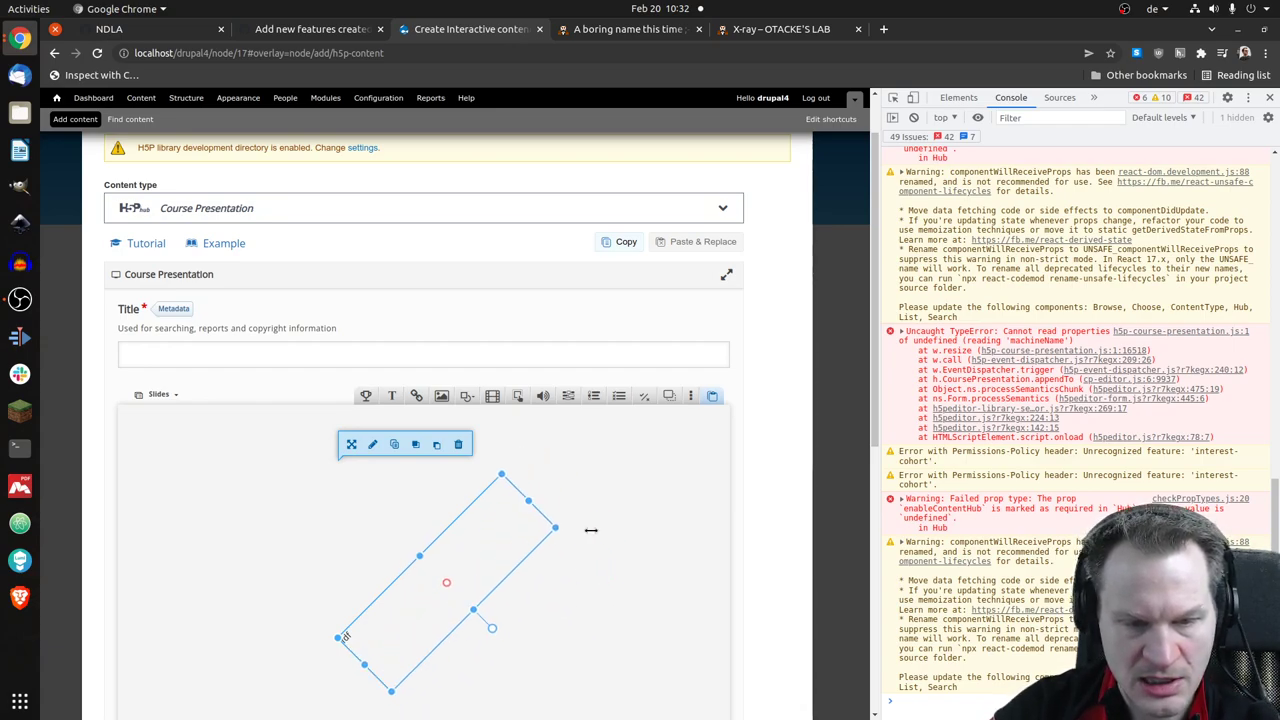
{"action": "left_click_drag", "start_coordinate": [591, 530], "coordinate": [517, 557]}
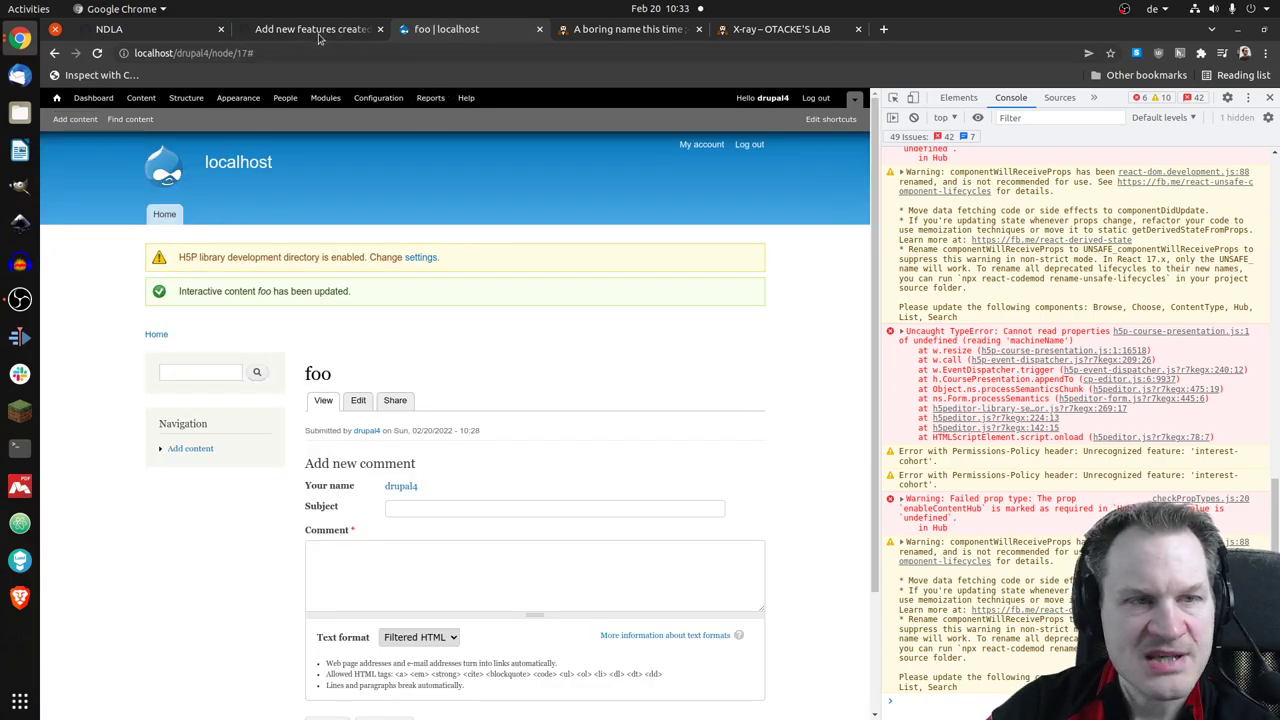
{"action": "left_click", "coordinate": [320, 38]}
{"action": "scroll", "coordinate": [449, 357], "scroll_direction": "down", "scroll_amount": 2}
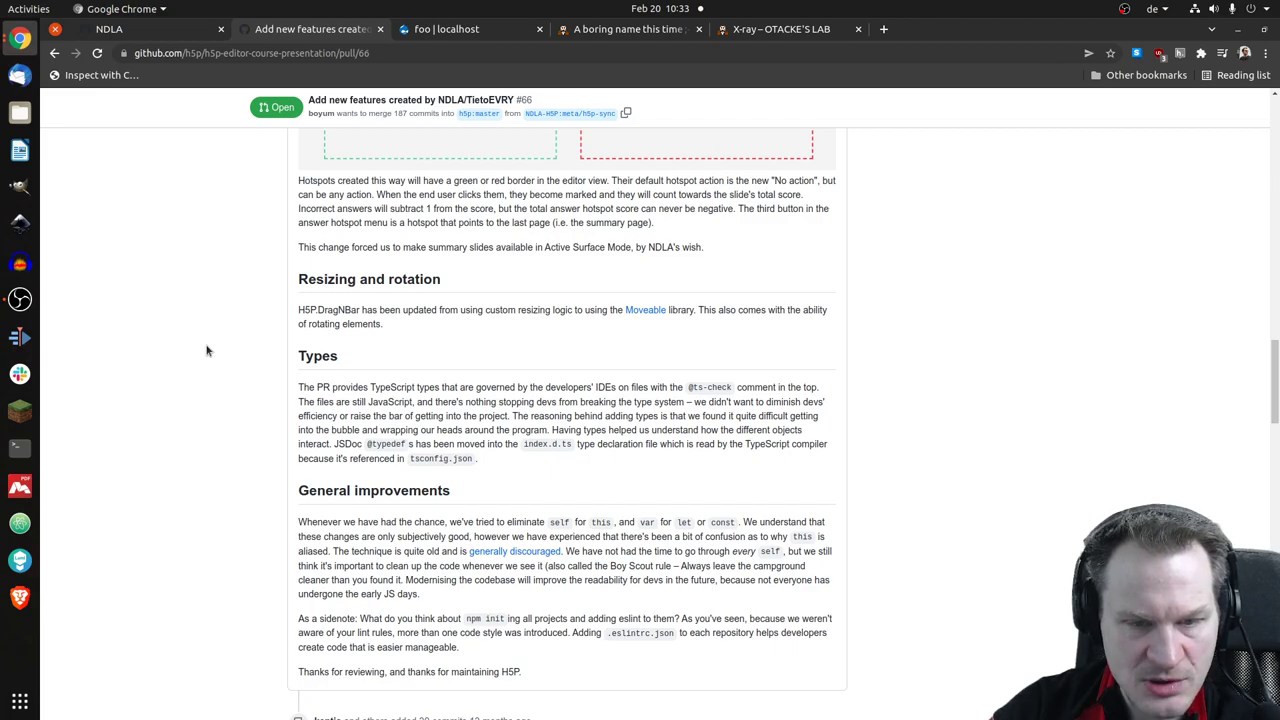
{"action": "scroll", "coordinate": [218, 394], "scroll_direction": "down", "scroll_amount": 2}
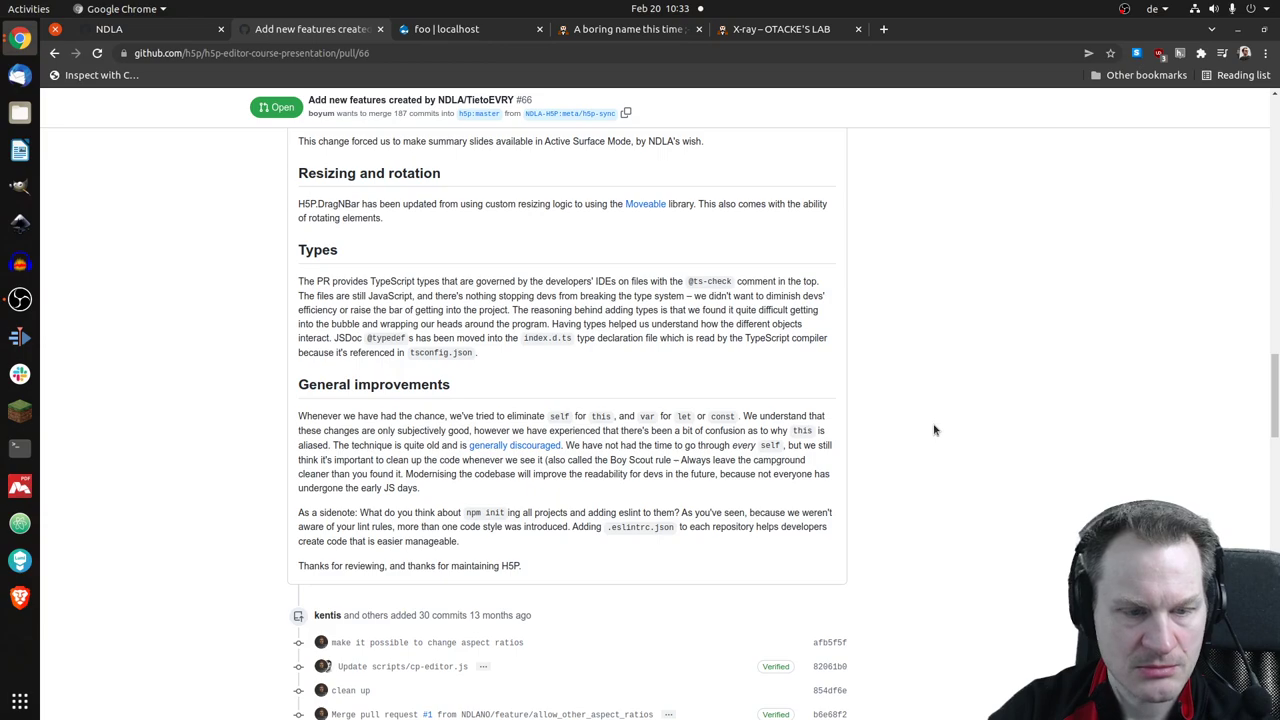
{"action": "scroll", "coordinate": [934, 430], "scroll_direction": "down", "scroll_amount": 1}
{"action": "scroll", "coordinate": [934, 430], "scroll_direction": "up", "scroll_amount": 5}
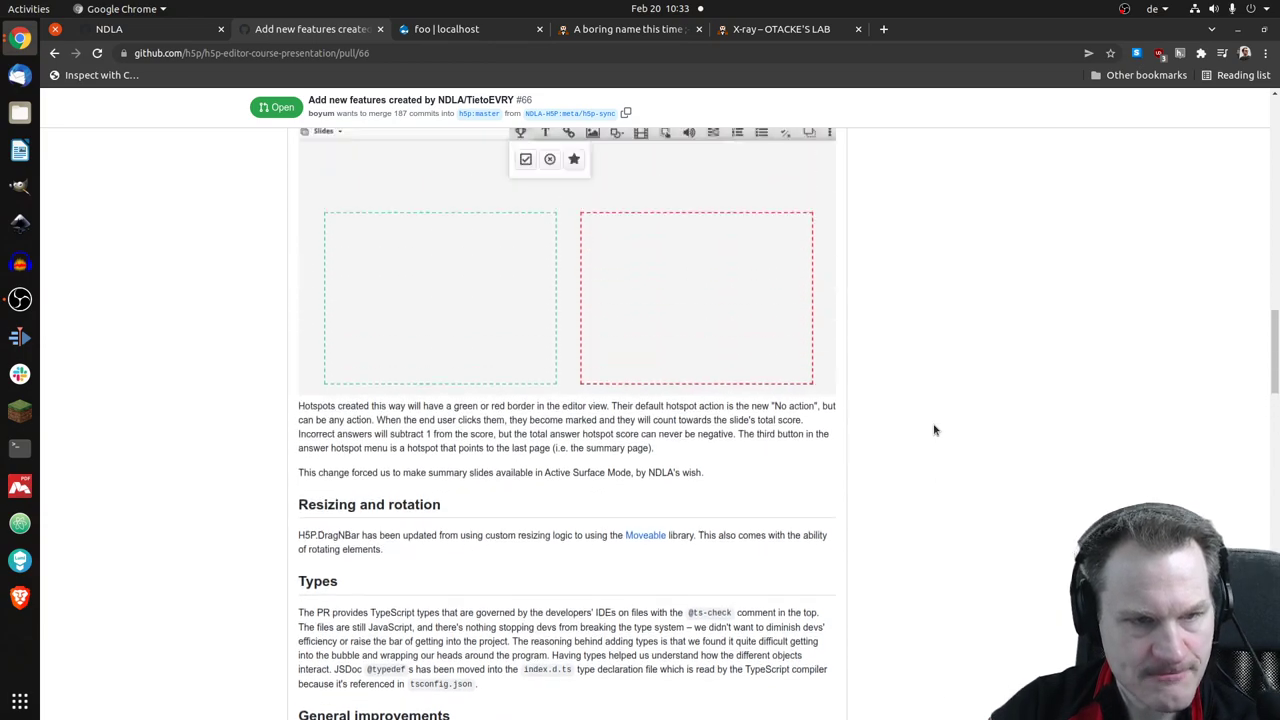
{"action": "scroll", "coordinate": [934, 430], "scroll_direction": "up", "scroll_amount": 2}
{"action": "scroll", "coordinate": [934, 430], "scroll_direction": "up", "scroll_amount": 5}
{"action": "scroll", "coordinate": [934, 430], "scroll_direction": "up", "scroll_amount": 2}
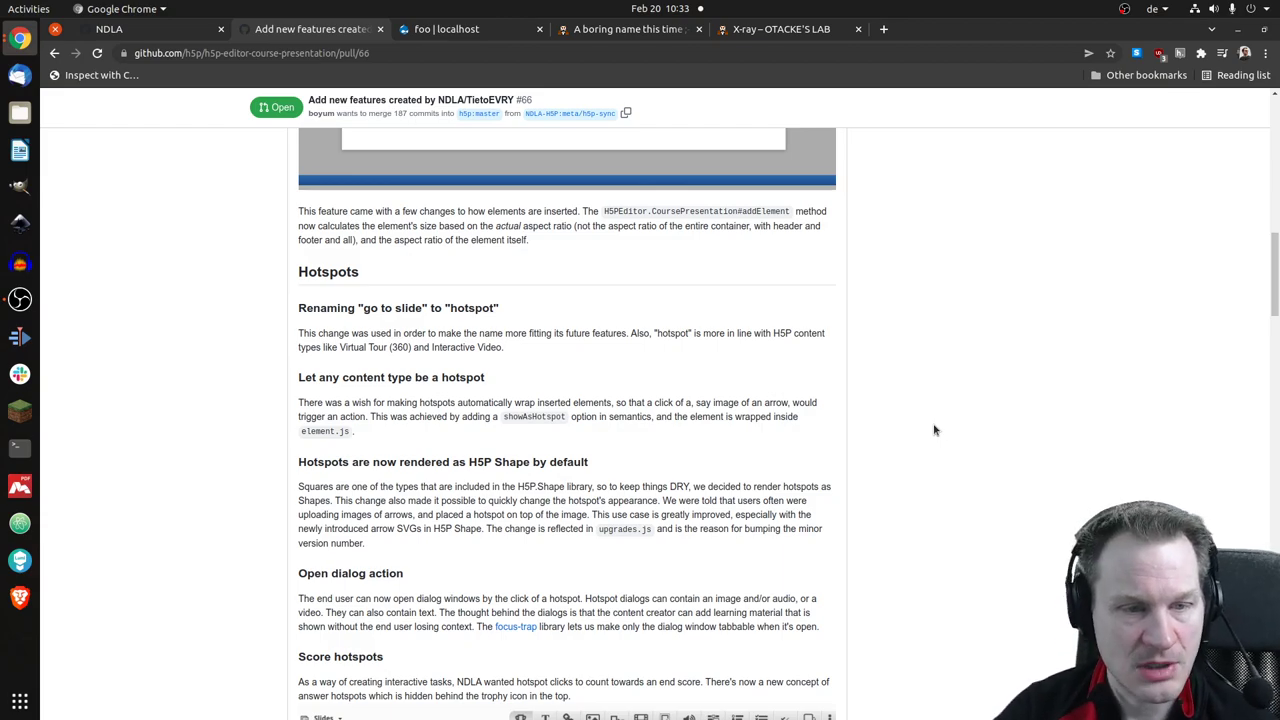
{"action": "scroll", "coordinate": [932, 440], "scroll_direction": "up", "scroll_amount": 4}
{"action": "scroll", "coordinate": [949, 434], "scroll_direction": "up", "scroll_amount": 3}
{"action": "scroll", "coordinate": [1043, 537], "scroll_direction": "up", "scroll_amount": 3}
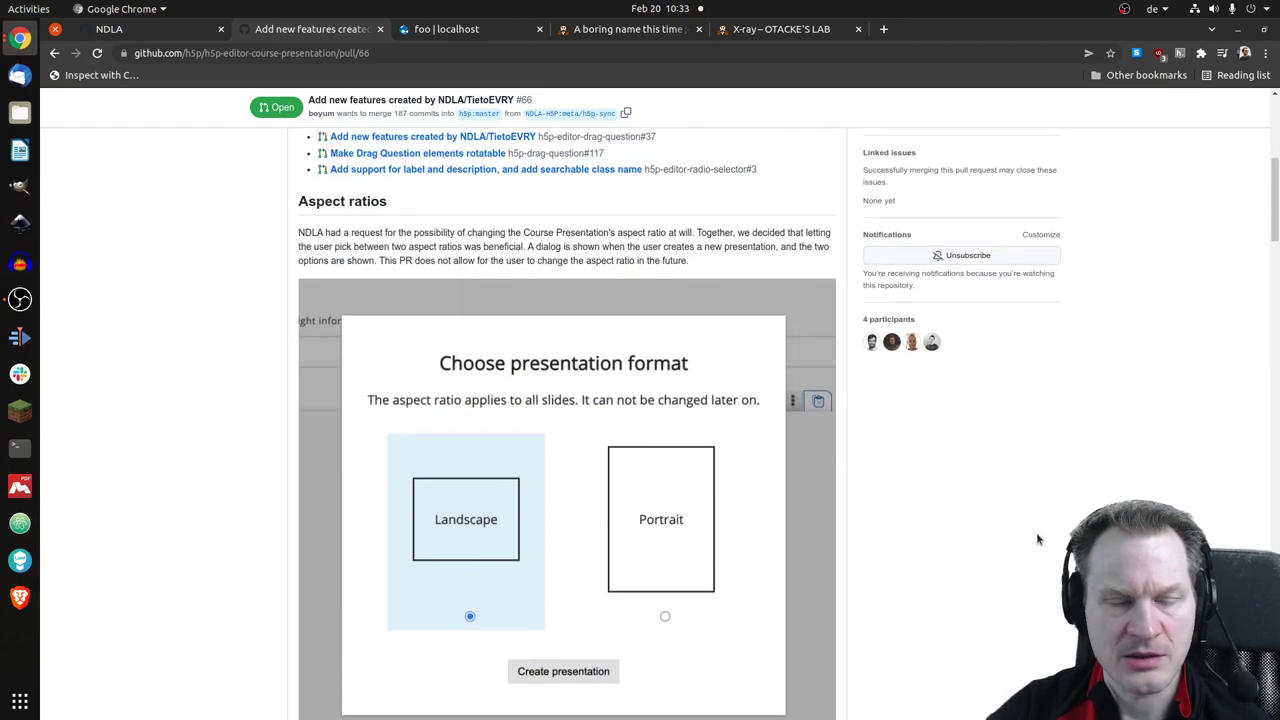
{"action": "scroll", "coordinate": [1014, 562], "scroll_direction": "up", "scroll_amount": 3}
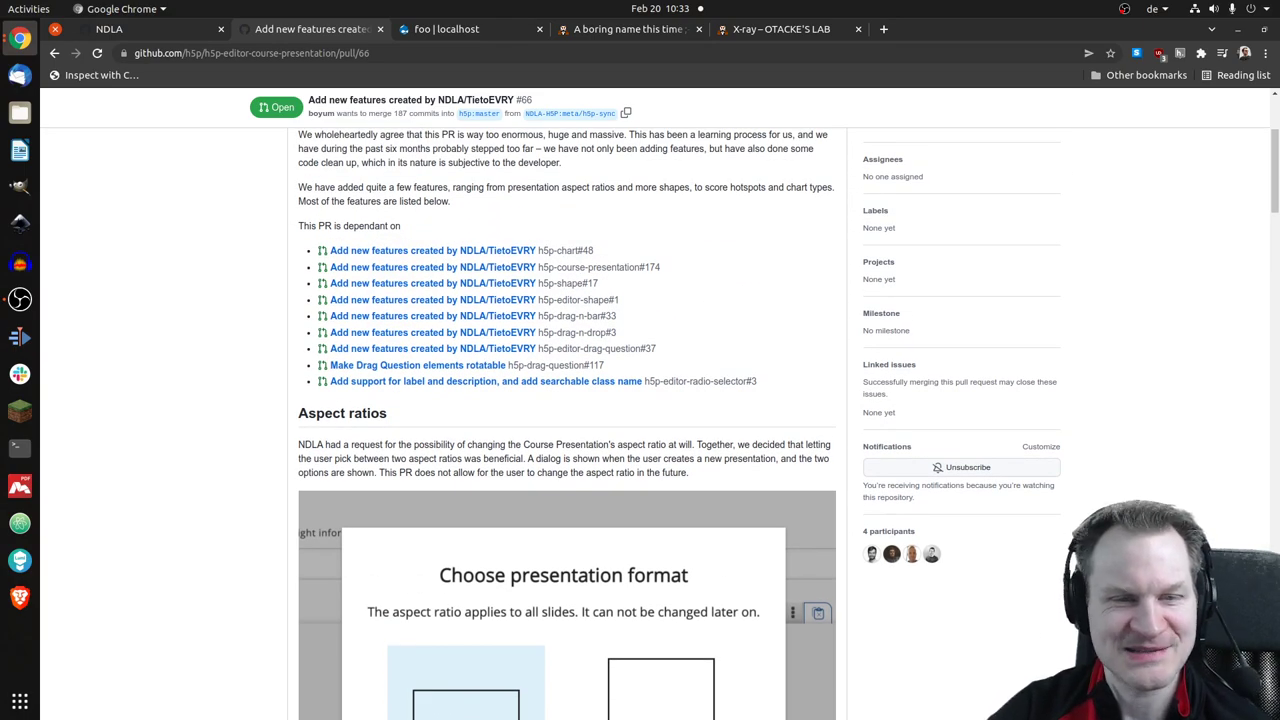
{"action": "scroll", "coordinate": [766, 422], "scroll_direction": "up", "scroll_amount": 1}
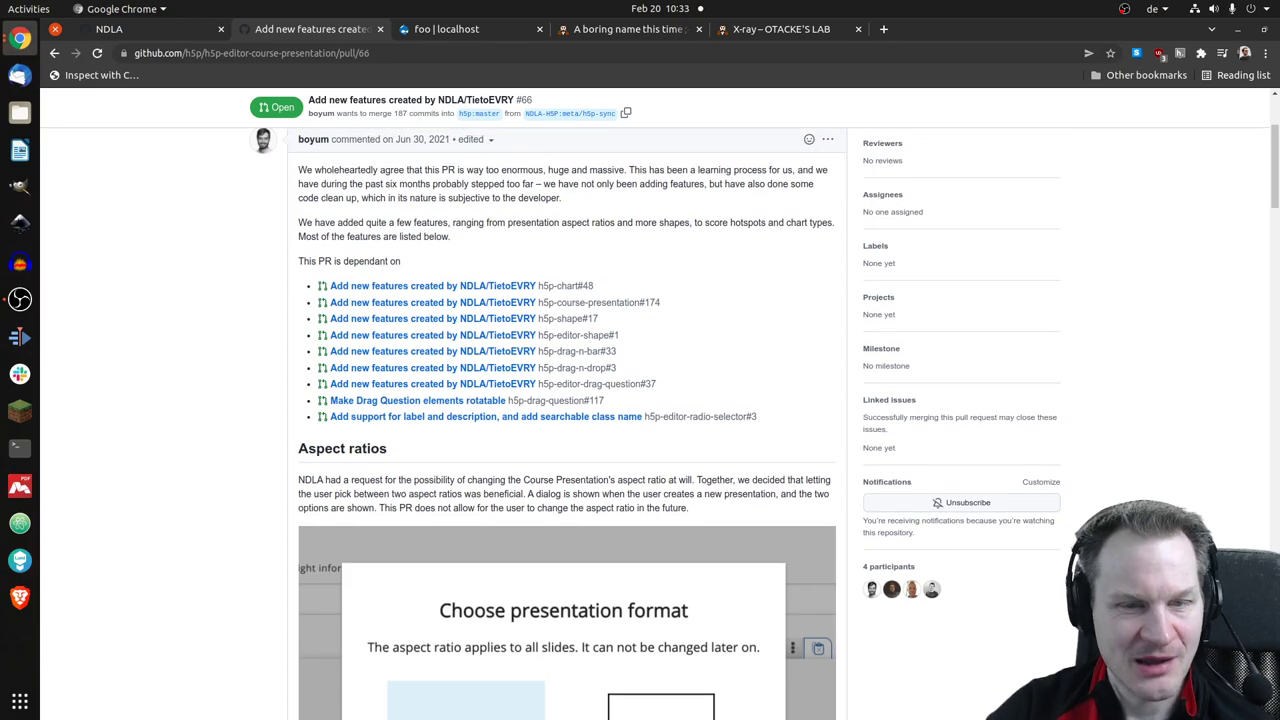
{"action": "scroll", "coordinate": [640, 400], "scroll_direction": "up", "scroll_amount": 2}
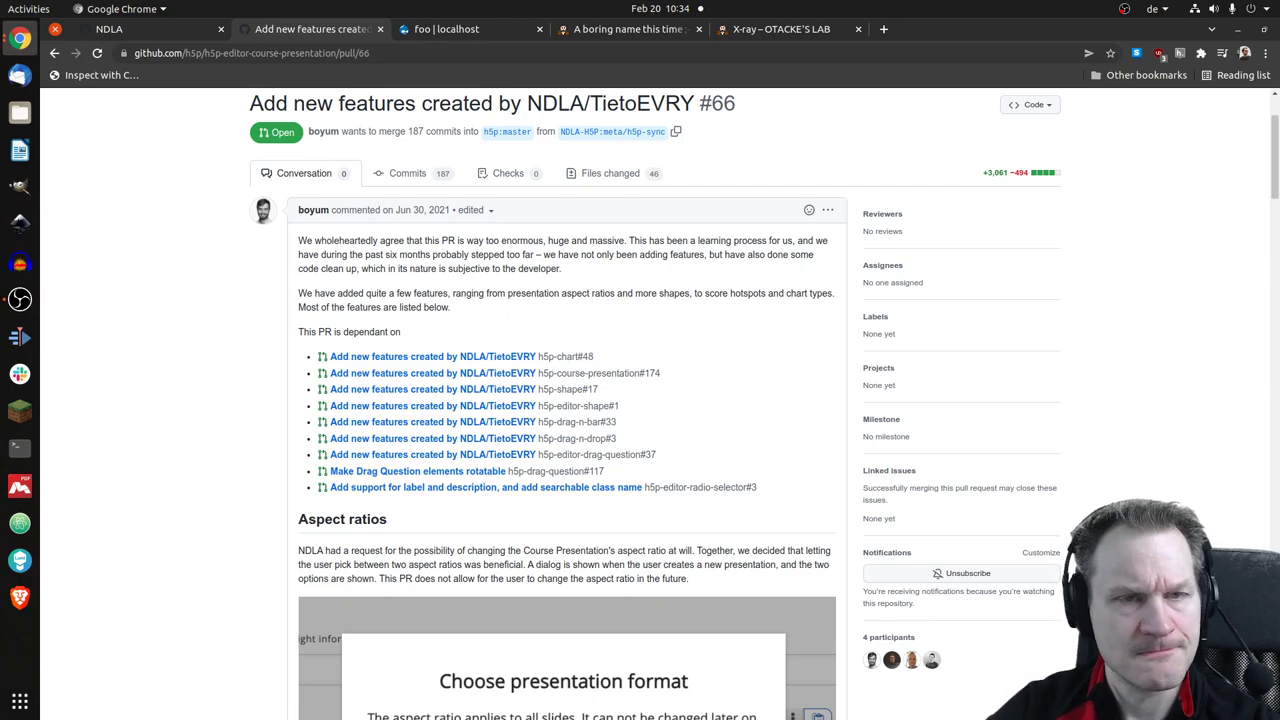
{"action": "left_click", "coordinate": [440, 36]}
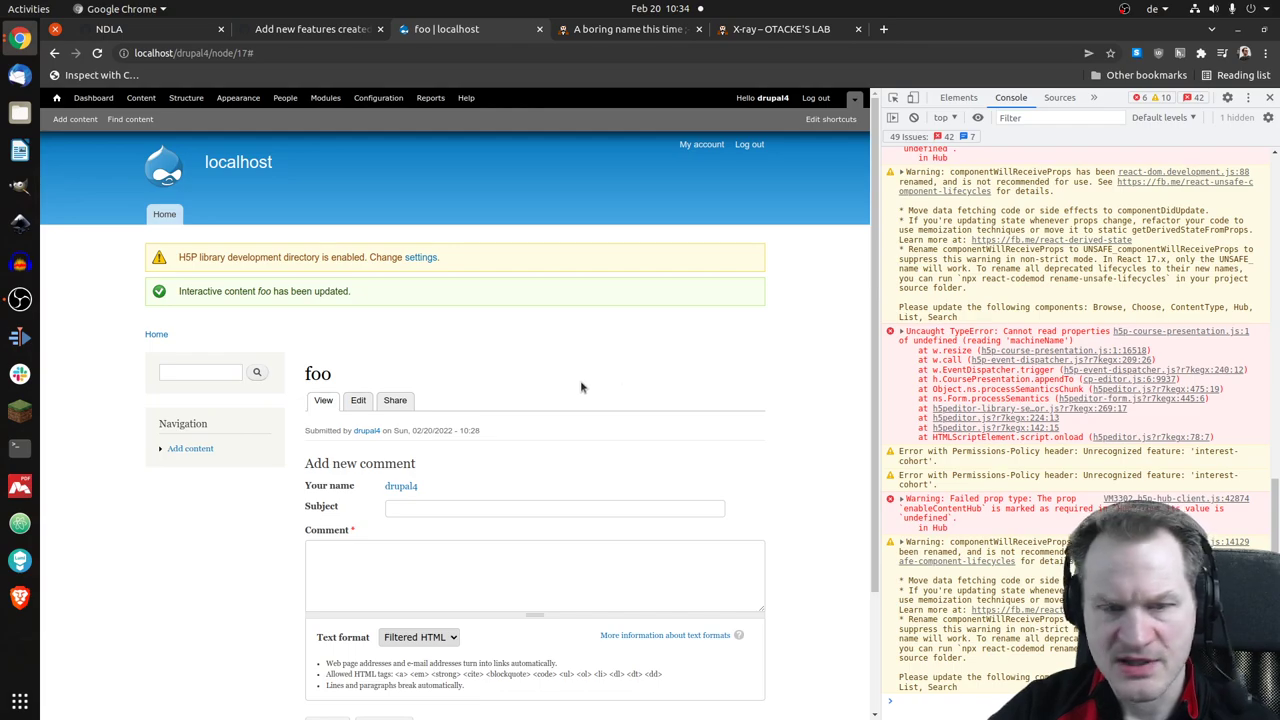
- Start a new Interactive content node and create a Course Presentation in it
{"action": "left_click", "coordinate": [75, 120]}
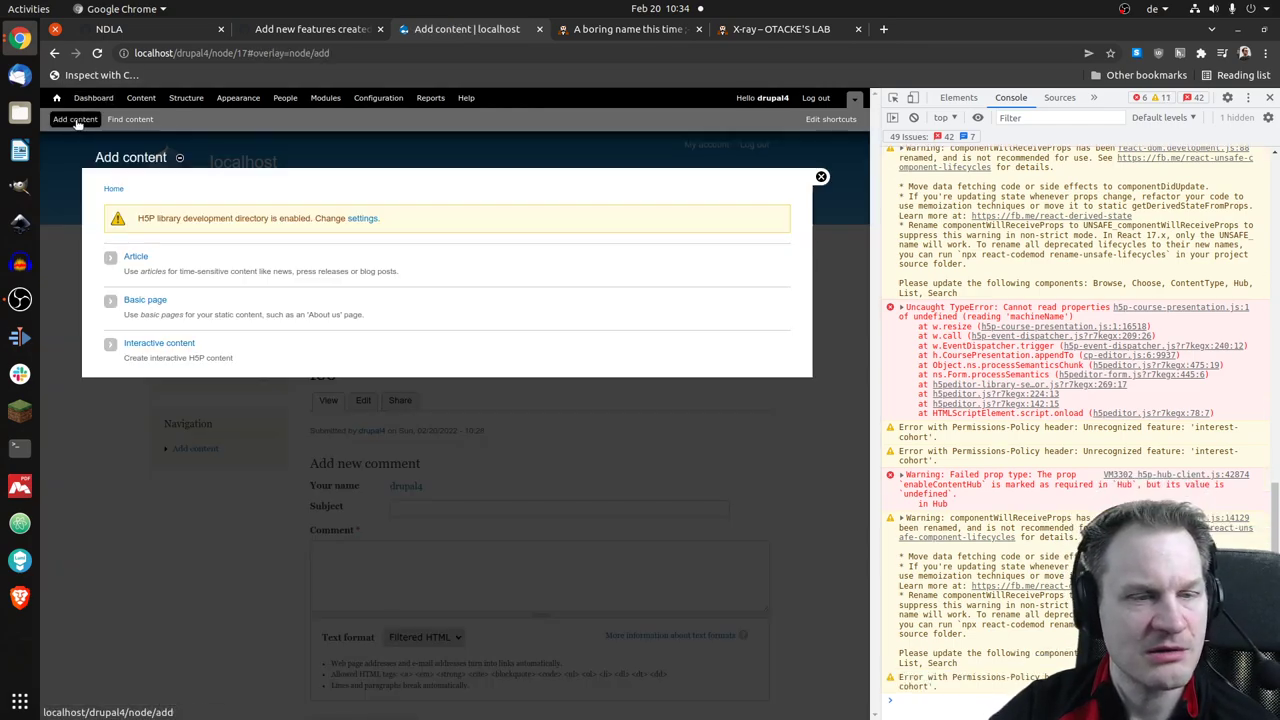
{"action": "left_click", "coordinate": [184, 345]}
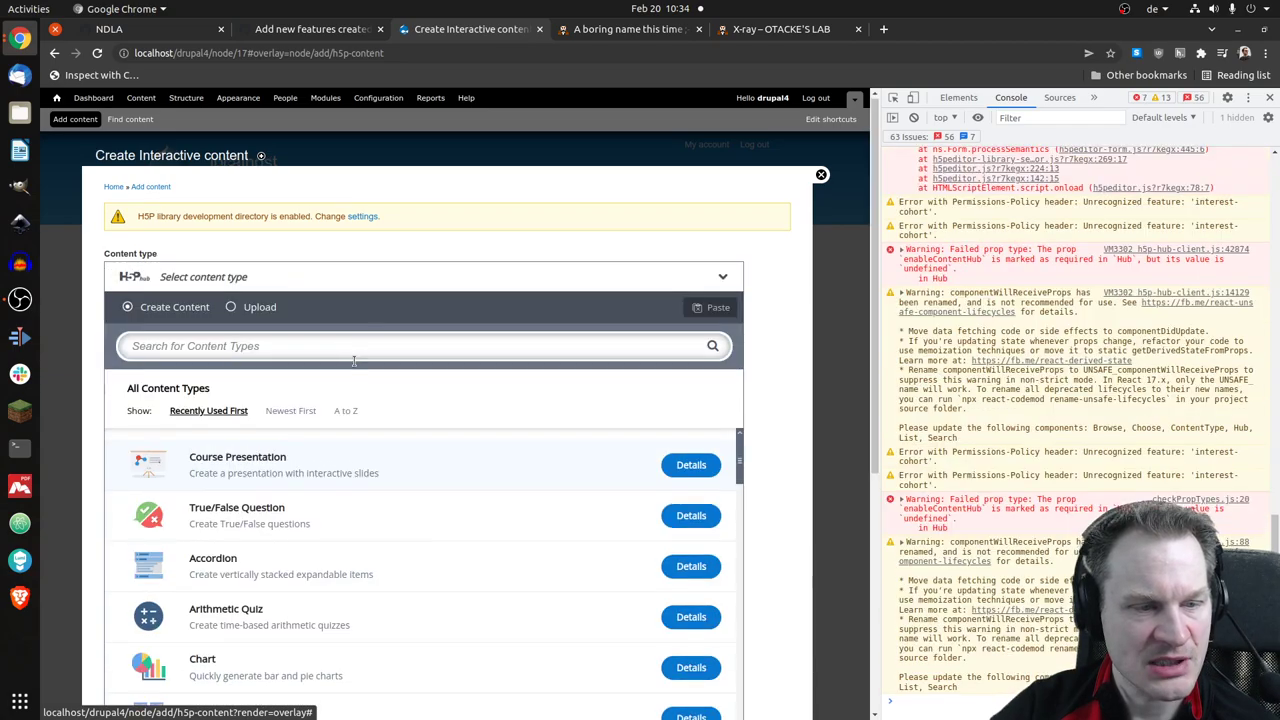
{"action": "scroll", "coordinate": [354, 361], "scroll_direction": "down", "scroll_amount": 3}
{"action": "left_click", "coordinate": [334, 222]}
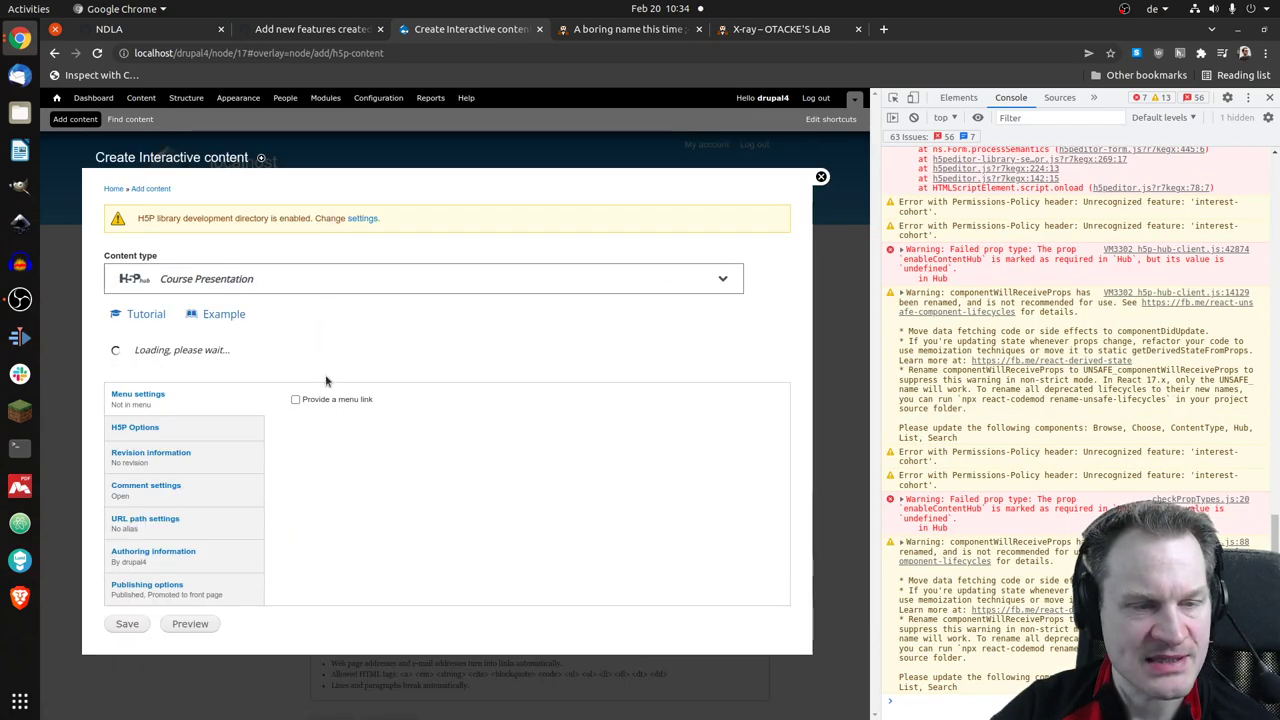
{"action": "left_click", "coordinate": [427, 688]}
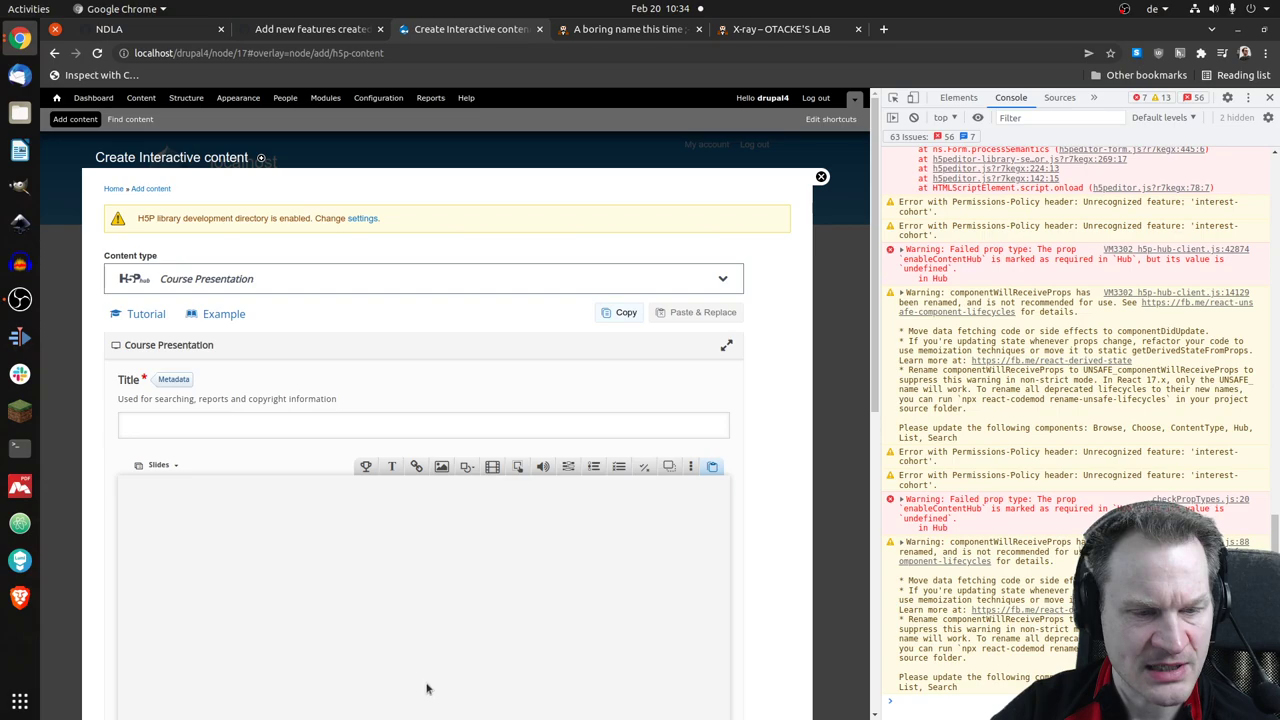
{"action": "scroll", "coordinate": [300, 330], "scroll_direction": "down", "scroll_amount": 5}
- Enable Active Surface Mode under Behaviour settings, confirming the warning, and return to the slide
{"action": "left_click", "coordinate": [232, 408]}
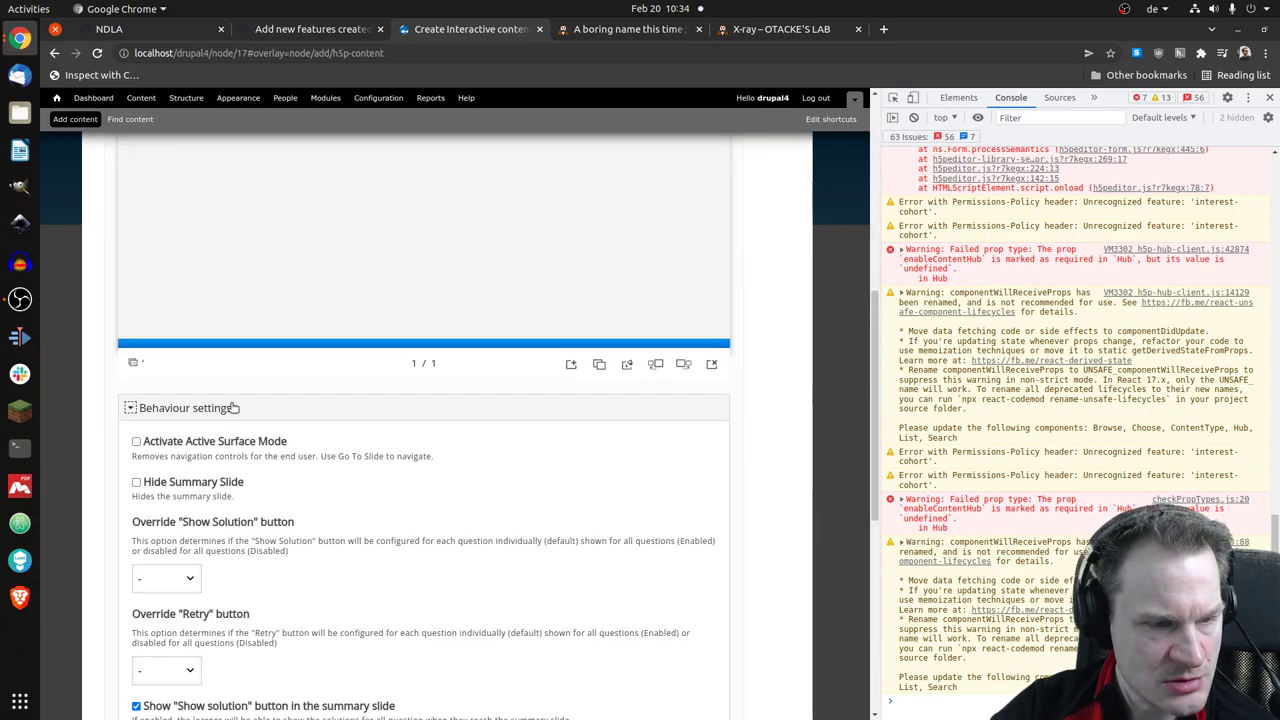
{"action": "left_click", "coordinate": [194, 441]}
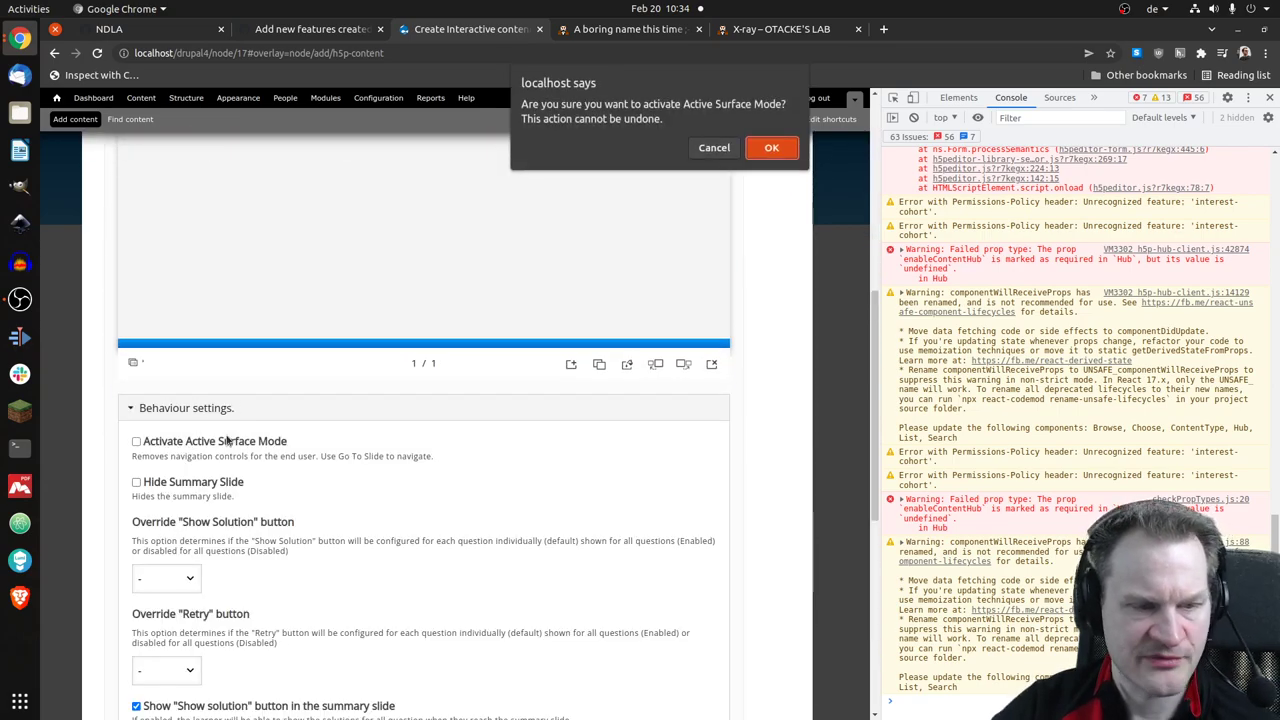
{"action": "left_click", "coordinate": [782, 145]}
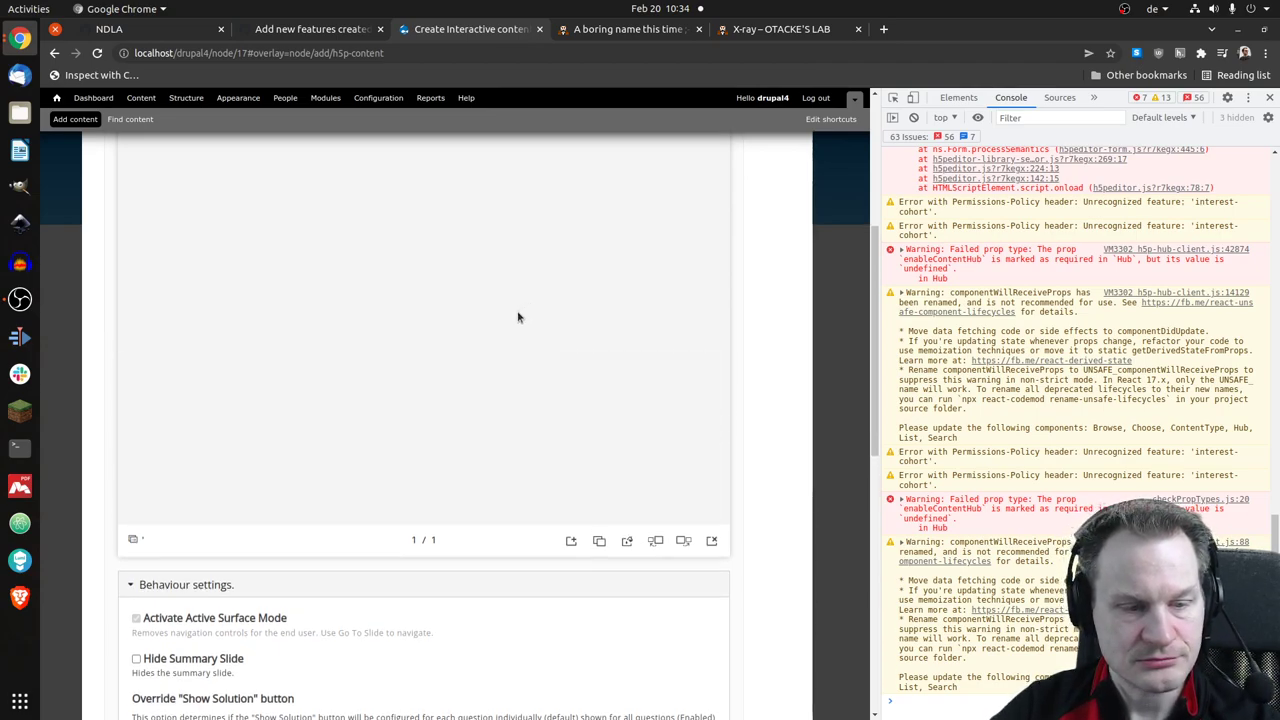
{"action": "scroll", "coordinate": [517, 317], "scroll_direction": "up", "scroll_amount": 1}
{"action": "scroll", "coordinate": [517, 317], "scroll_direction": "up", "scroll_amount": 1}
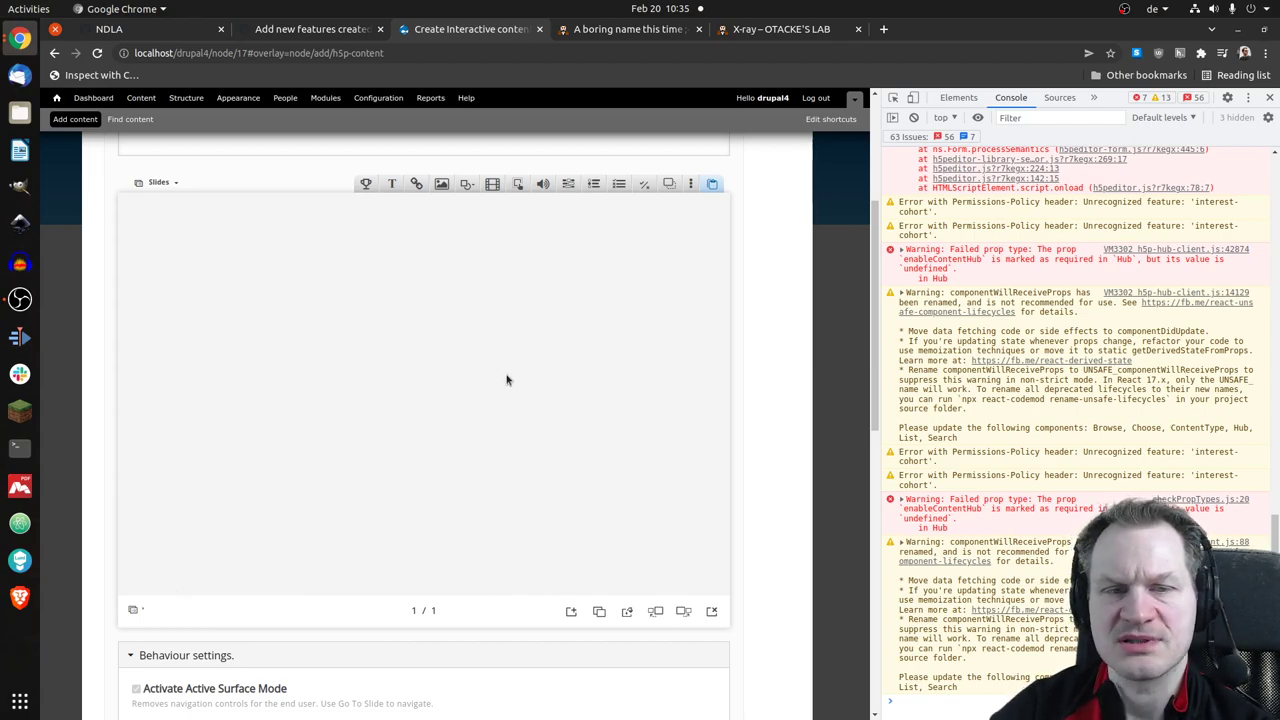
{"action": "scroll", "coordinate": [661, 316], "scroll_direction": "up", "scroll_amount": 1}
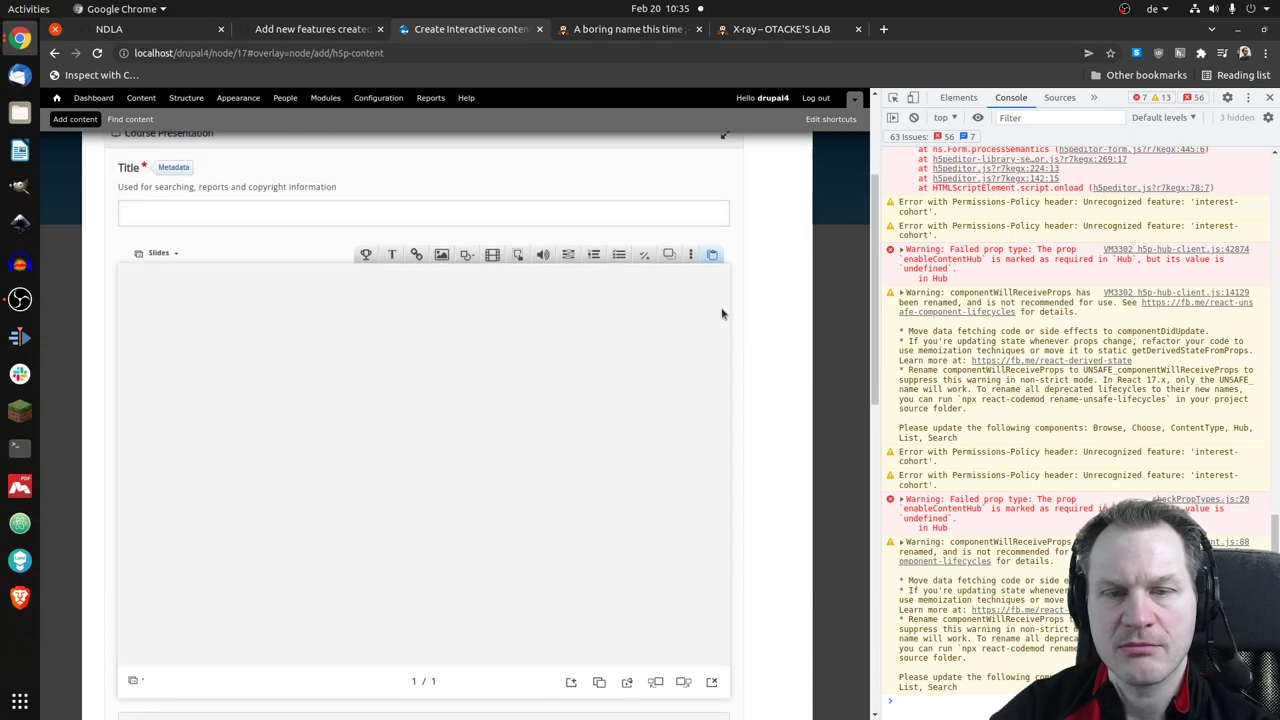